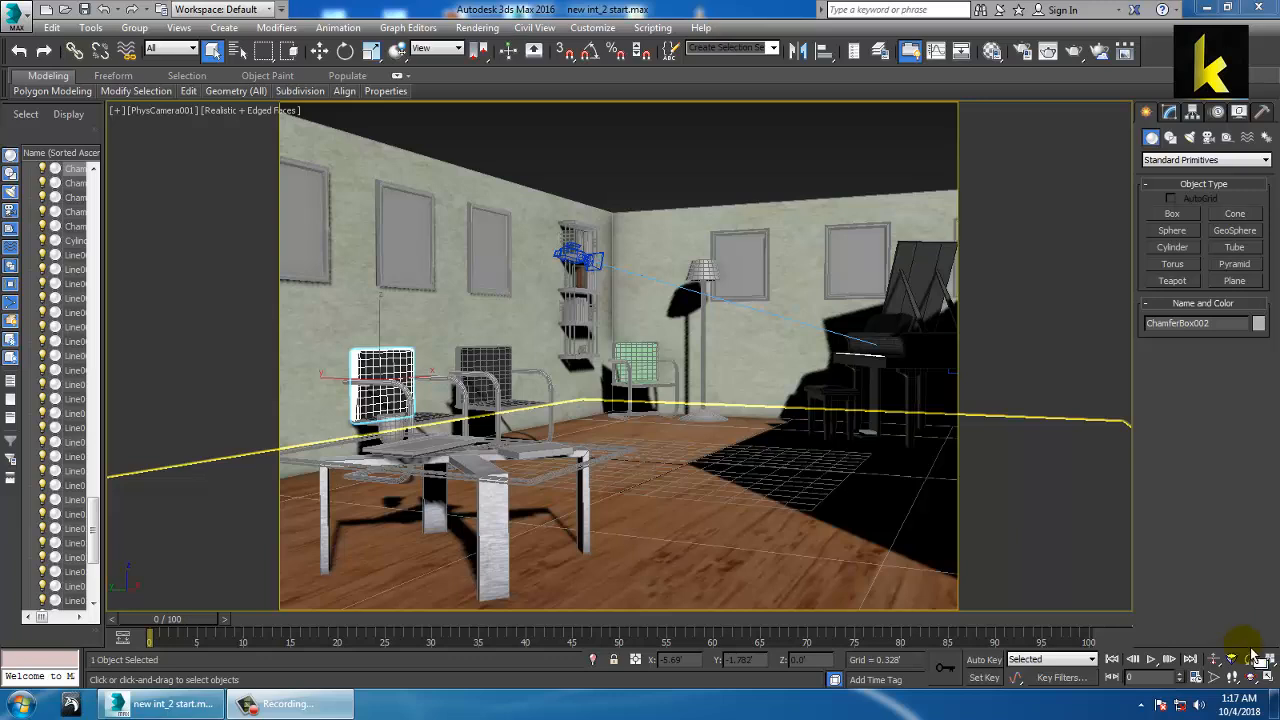
# - Open the reference image "studio08_sm - Copy" from the Desktop for viewing, and minimize its window
pyautogui.click(496, 30)
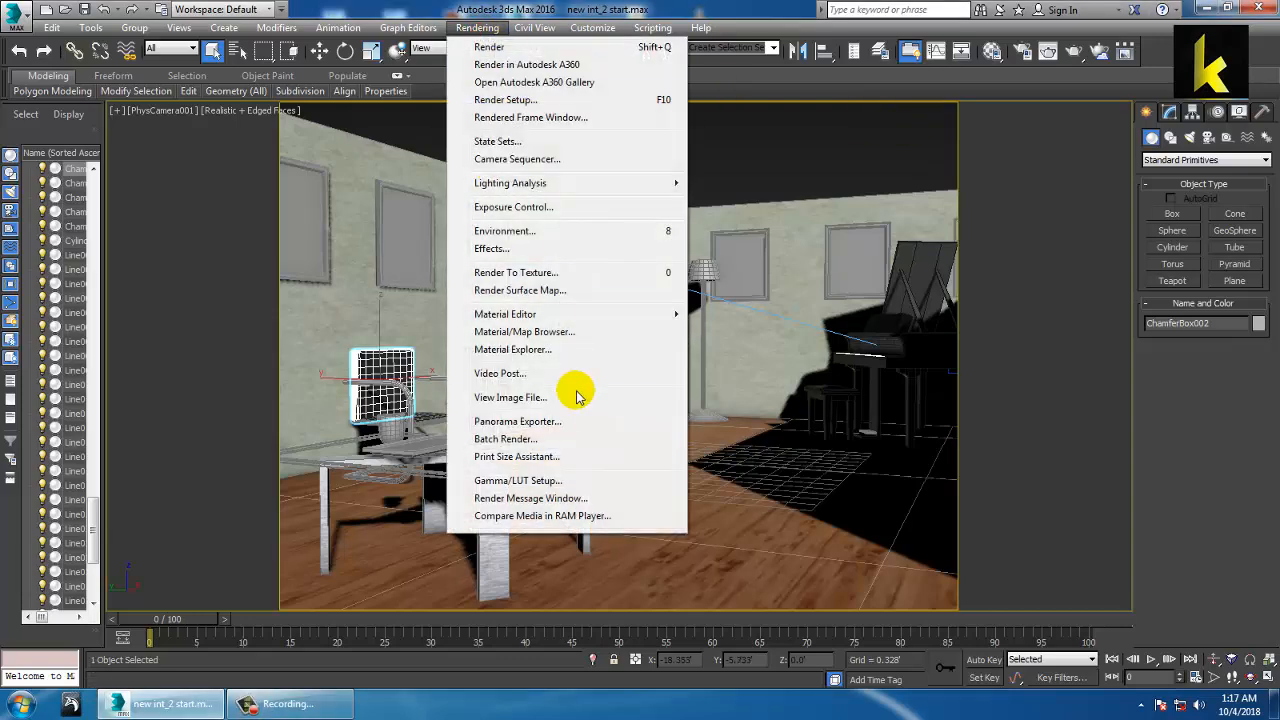
pyautogui.click(543, 398)
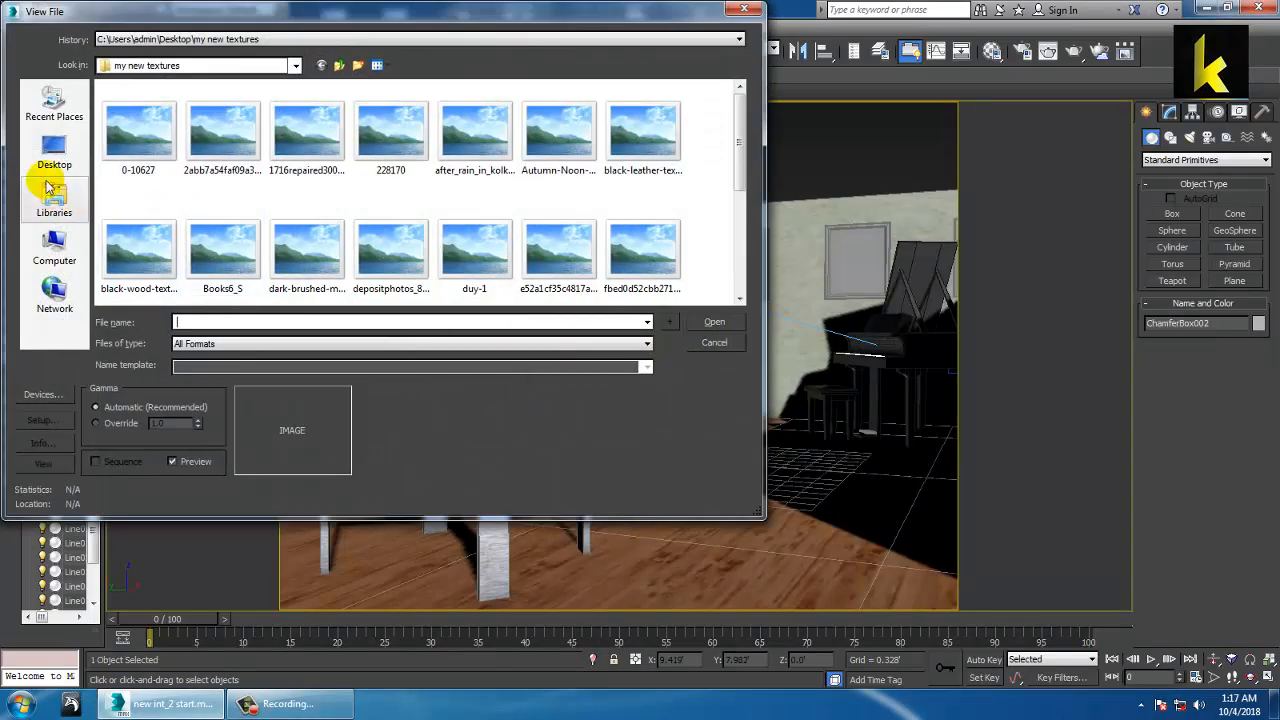
pyautogui.click(56, 160)
pyautogui.scroll(-10, 515, 226)
pyautogui.click(511, 212)
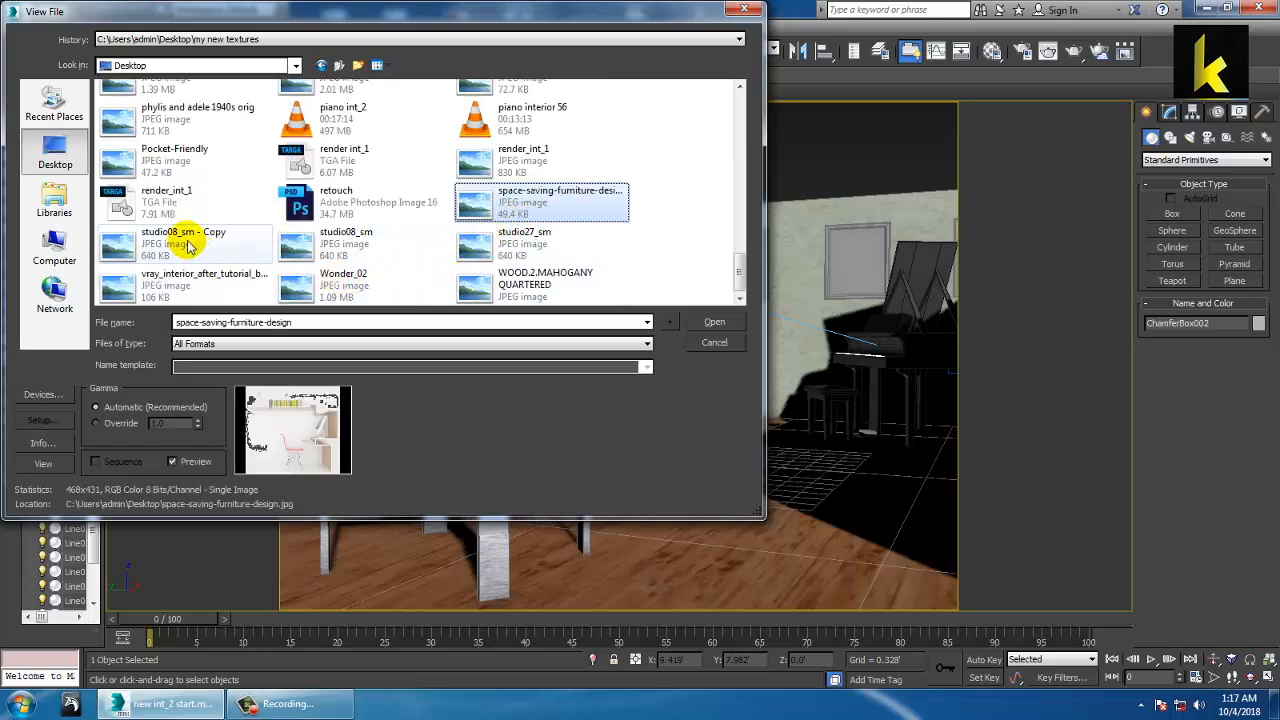
pyautogui.click(185, 244)
pyautogui.doubleClick(199, 253)
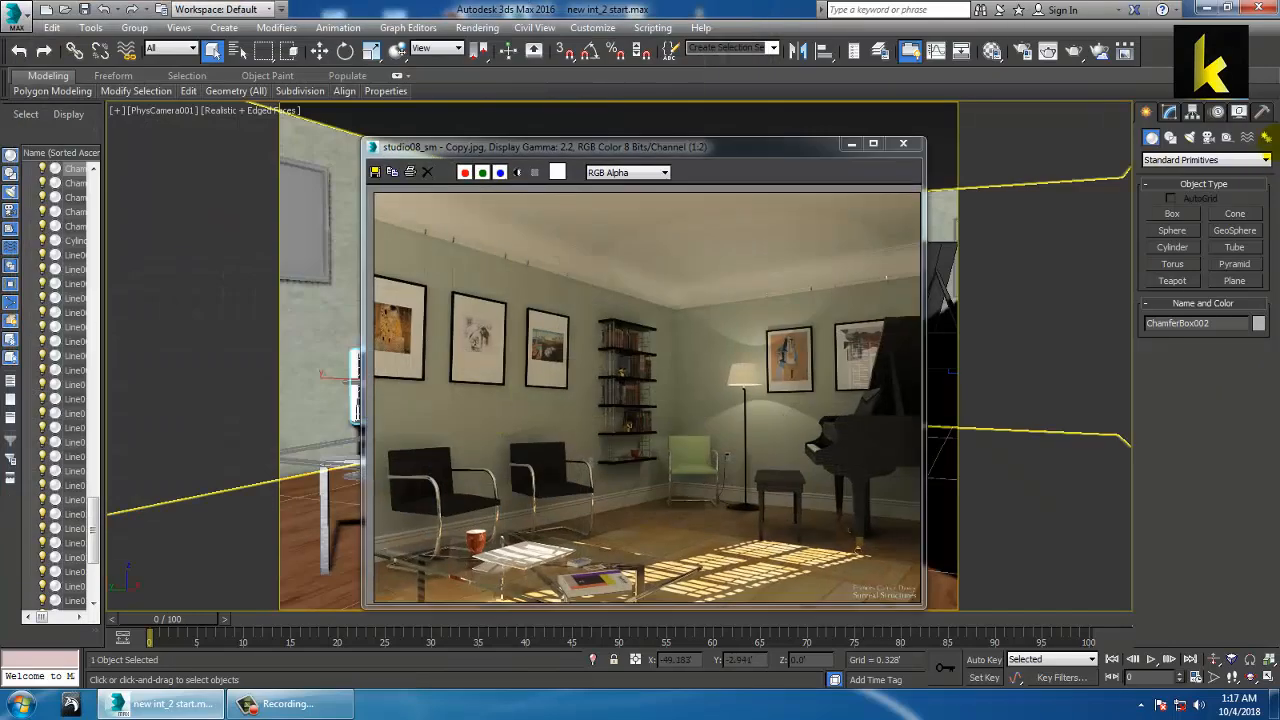
pyautogui.click(857, 144)
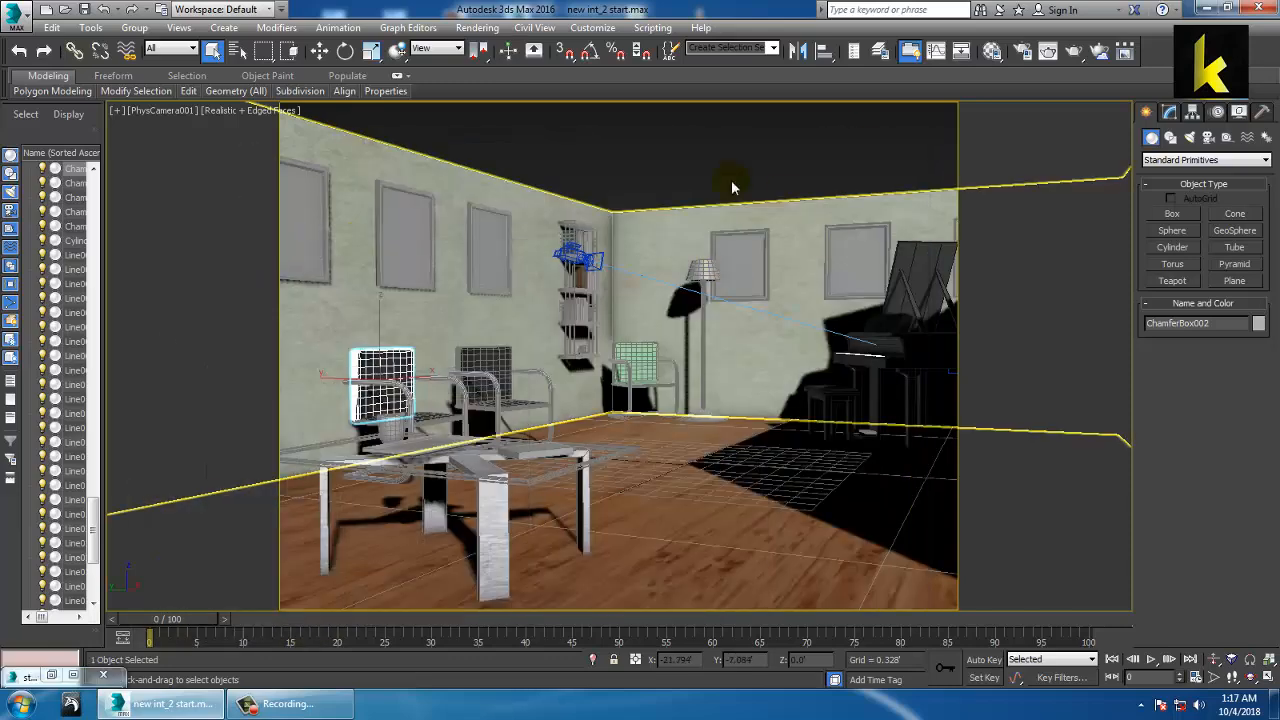
# - Switch to a perspective view and select the inner picture polygon of the first frame on the long wall
pyautogui.click(337, 249)
pyautogui.press('p')
pyautogui.scroll(-5, 429, 300)
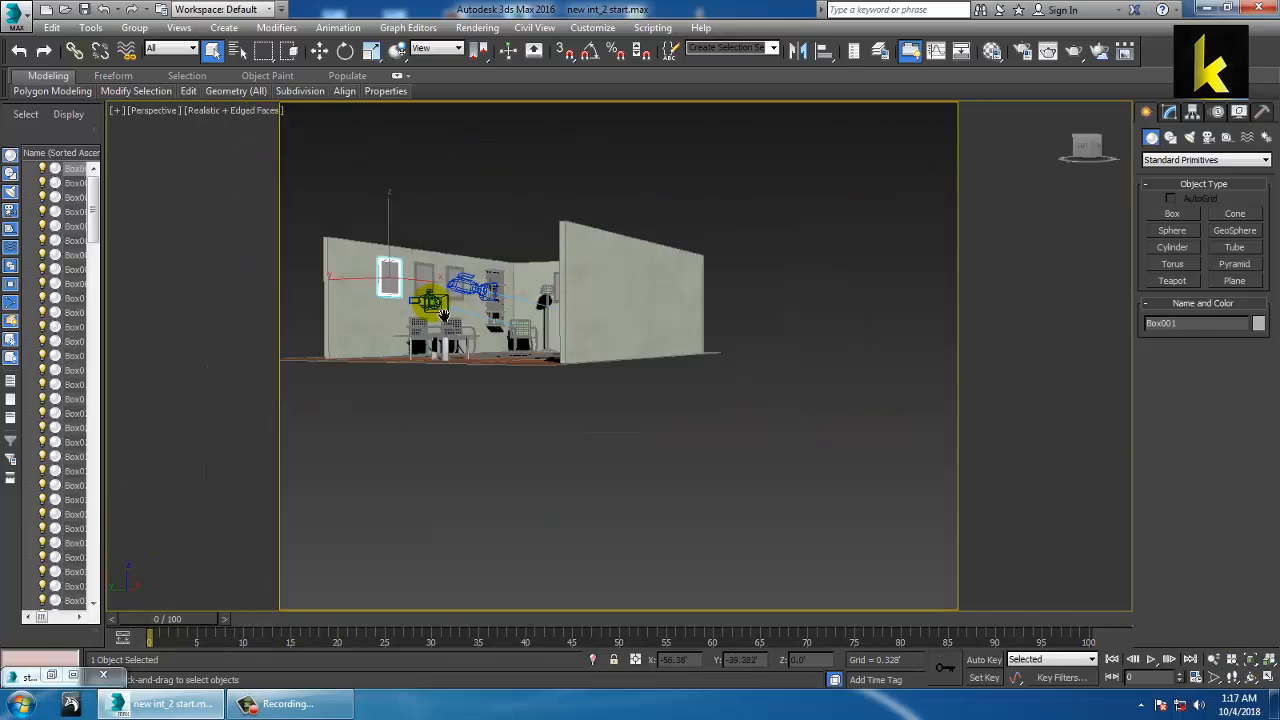
pyautogui.keyDown('alt'); pyautogui.moveTo(429, 300); pyautogui.dragTo(643, 370, button='middle'); pyautogui.keyUp('alt')
pyautogui.scroll(6, 592, 358)
pyautogui.moveTo(680, 530); pyautogui.dragTo(602, 407, button='middle')
pyautogui.click(550, 284)
pyautogui.scroll(-5, 503, 362)
pyautogui.scroll(3, 611, 406)
pyautogui.scroll(5, 602, 407)
pyautogui.moveTo(462, 307); pyautogui.dragTo(530, 255, button='middle')
pyautogui.moveTo(530, 255); pyautogui.dragTo(634, 394, button='middle')
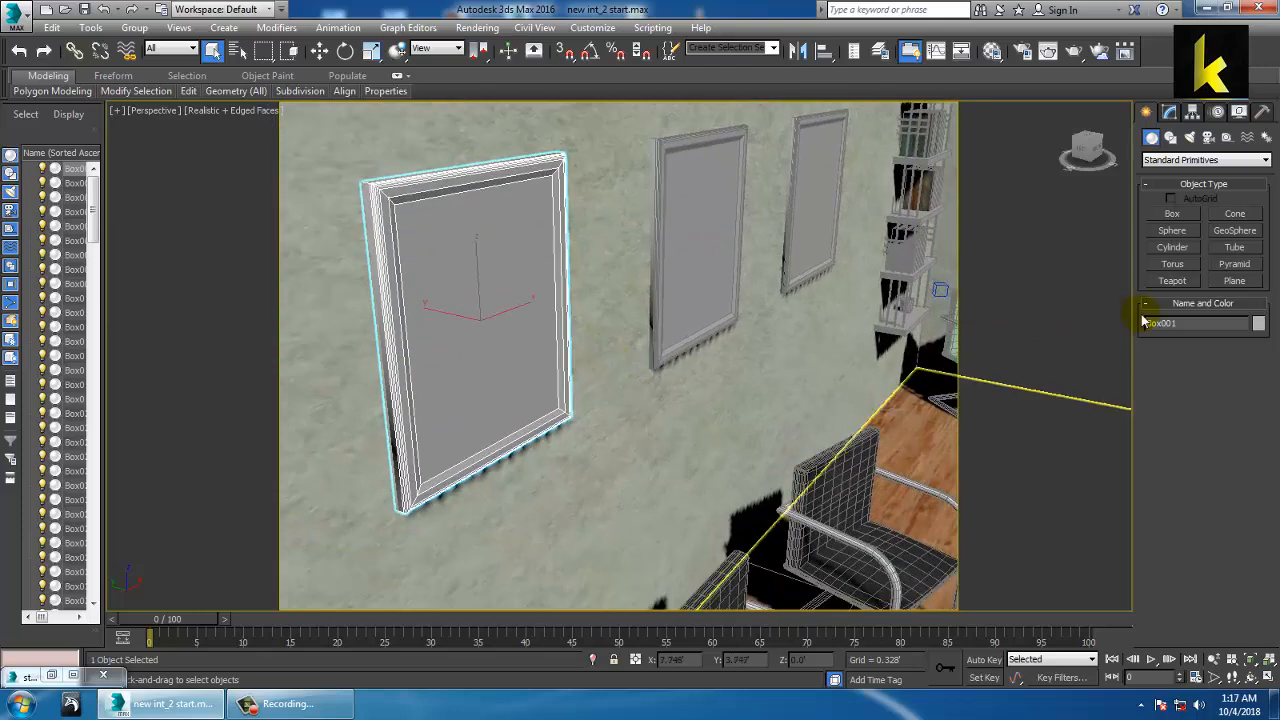
pyautogui.click(1170, 113)
pyautogui.press('4')
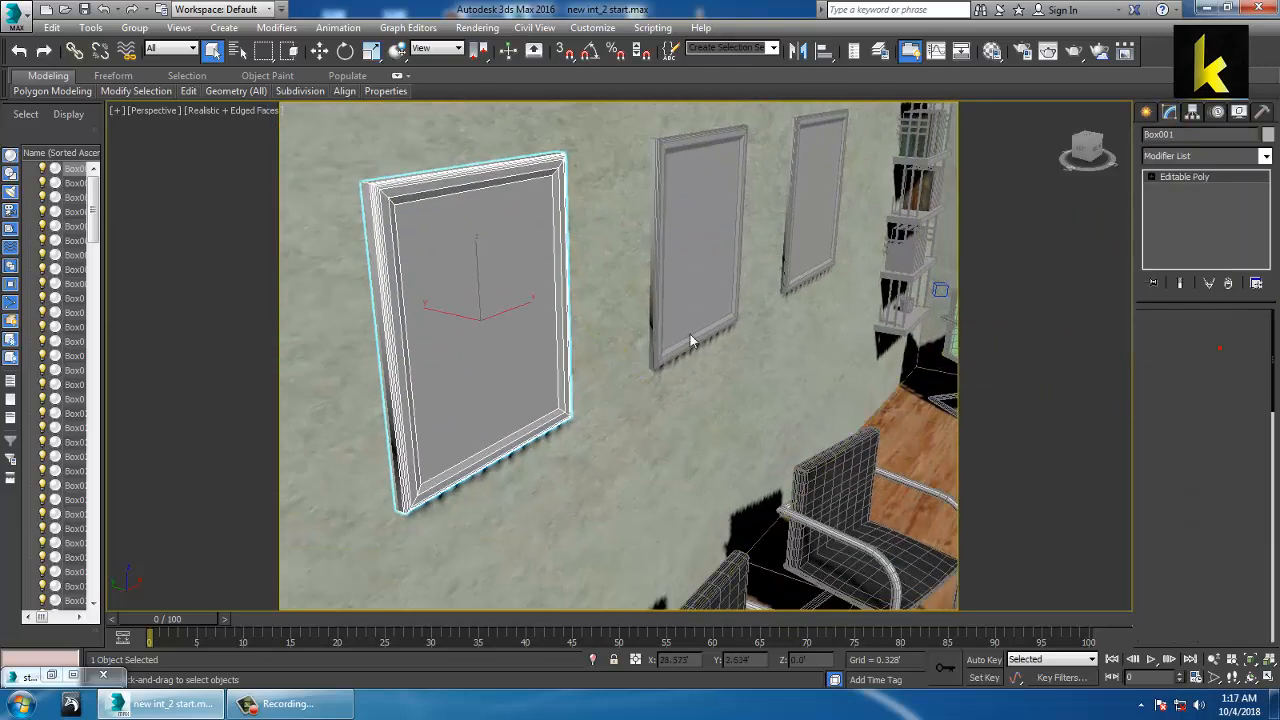
pyautogui.click(504, 277)
# - Change the unused 19 - Default material to a VRayMtl in the Material Editor
pyautogui.press('m')
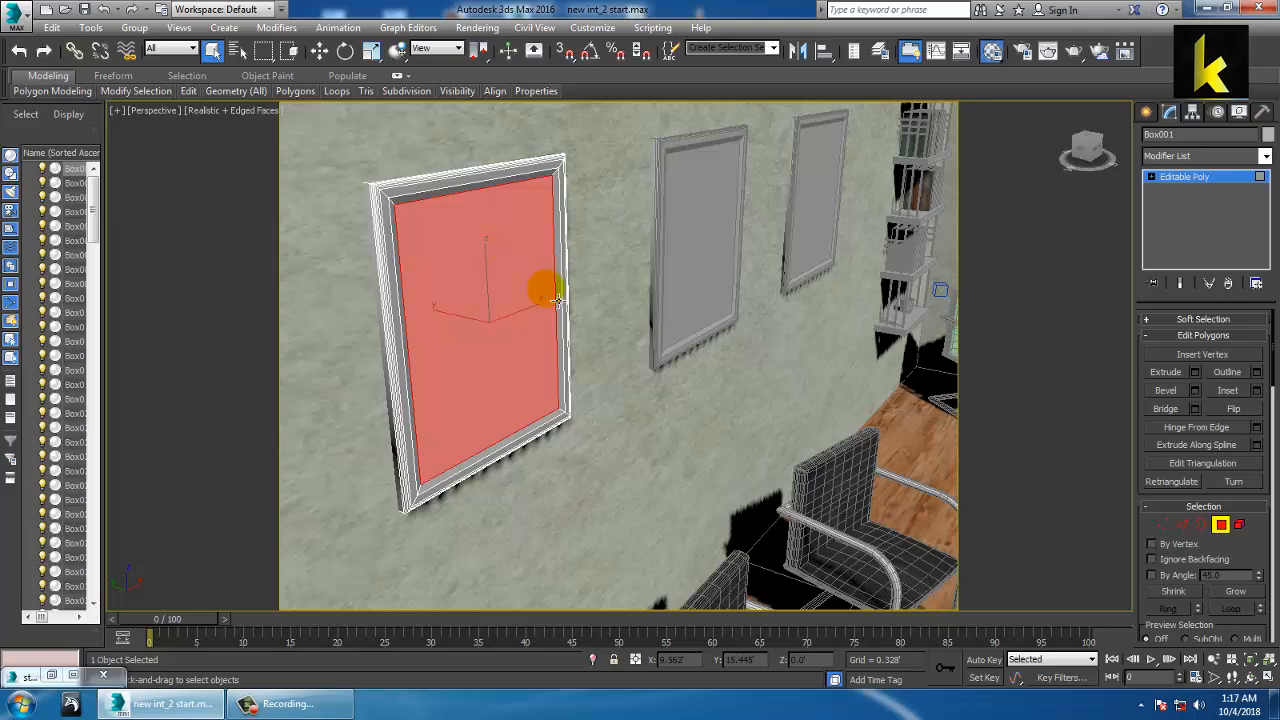
pyautogui.scroll(-2, 469, 214)
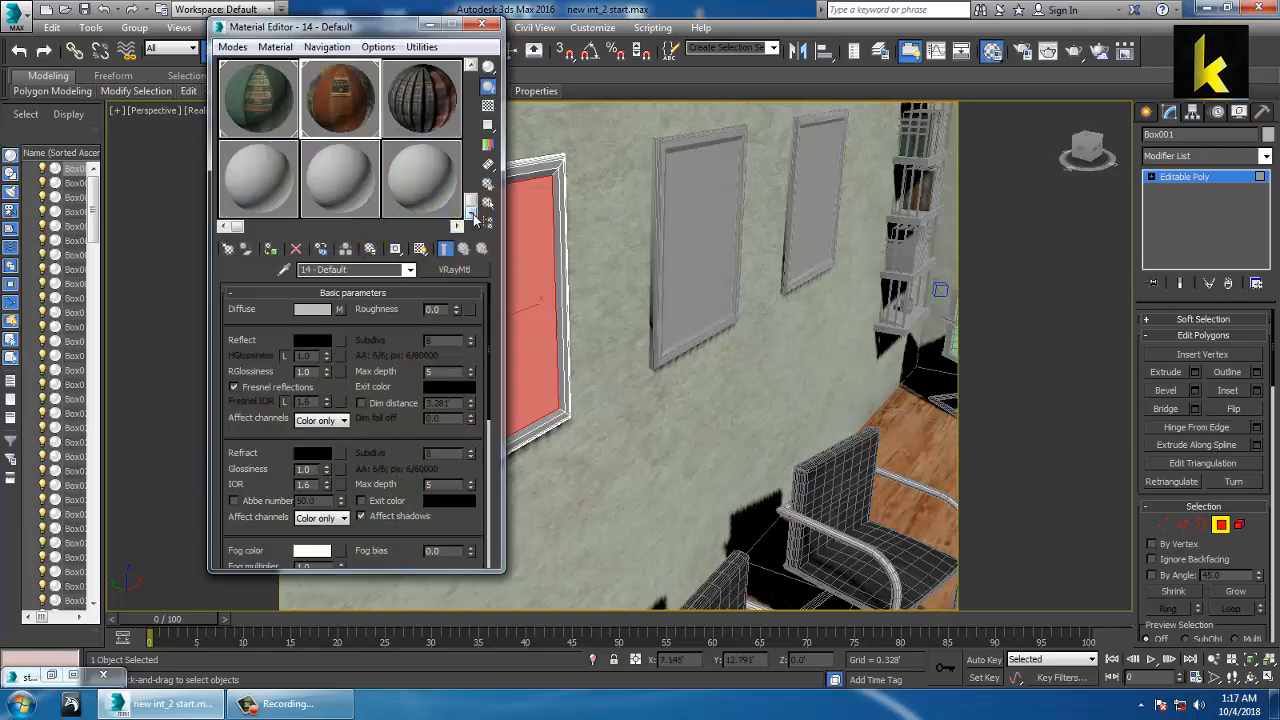
pyautogui.click(247, 177)
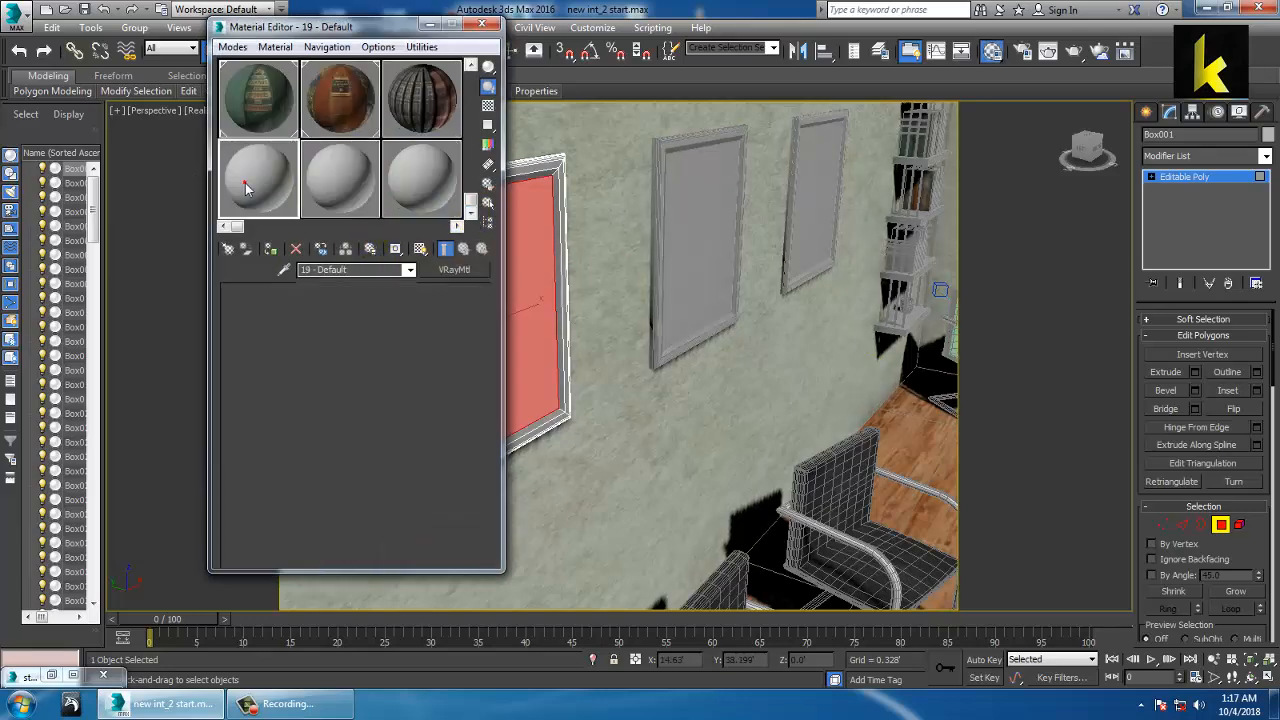
pyautogui.click(455, 270)
pyautogui.scroll(-3, 570, 510)
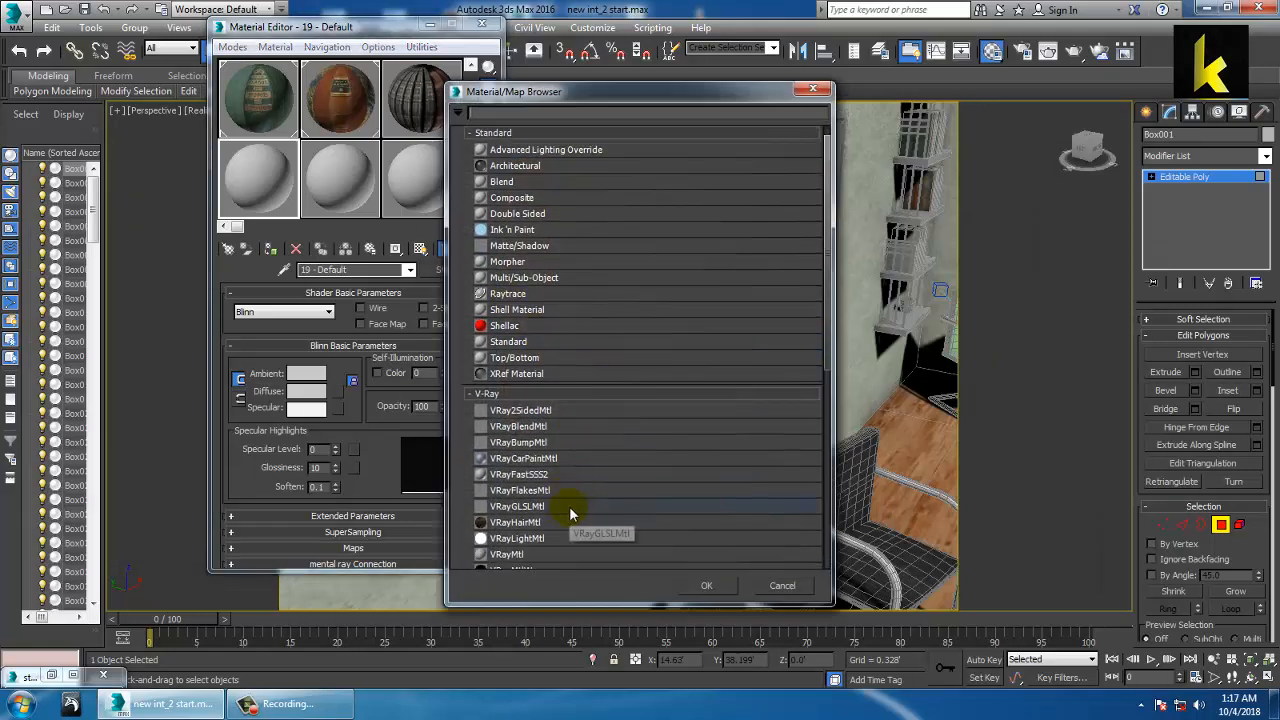
pyautogui.doubleClick(508, 512)
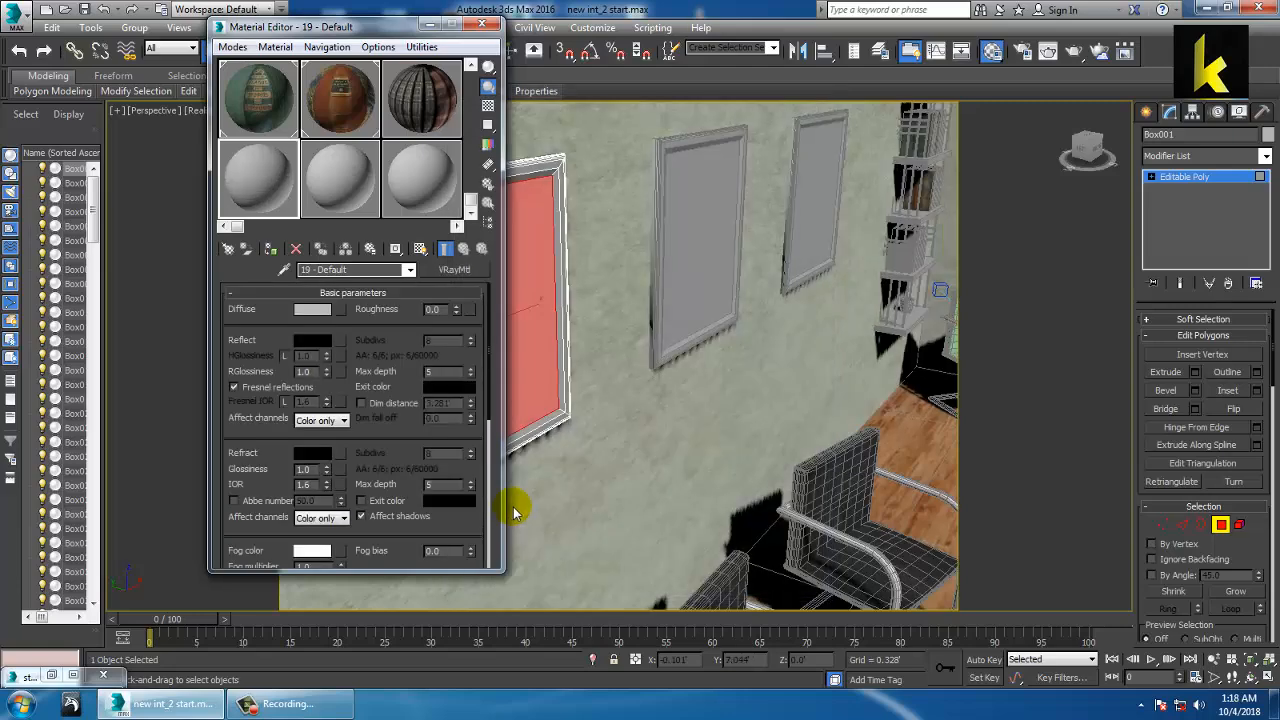
# - Add a Bitmap map to the material's diffuse channel and browse to the "my new textures" folder on the Desktop
pyautogui.click(341, 309)
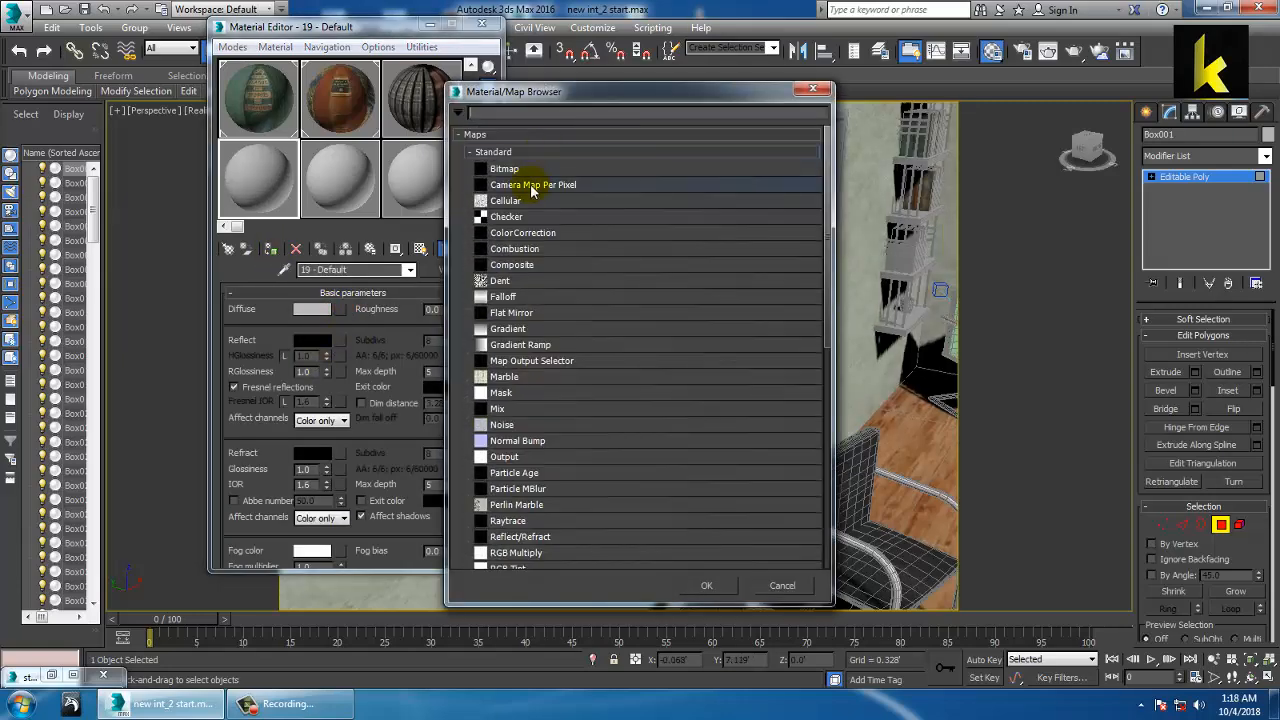
pyautogui.click(523, 169)
pyautogui.doubleClick(523, 169)
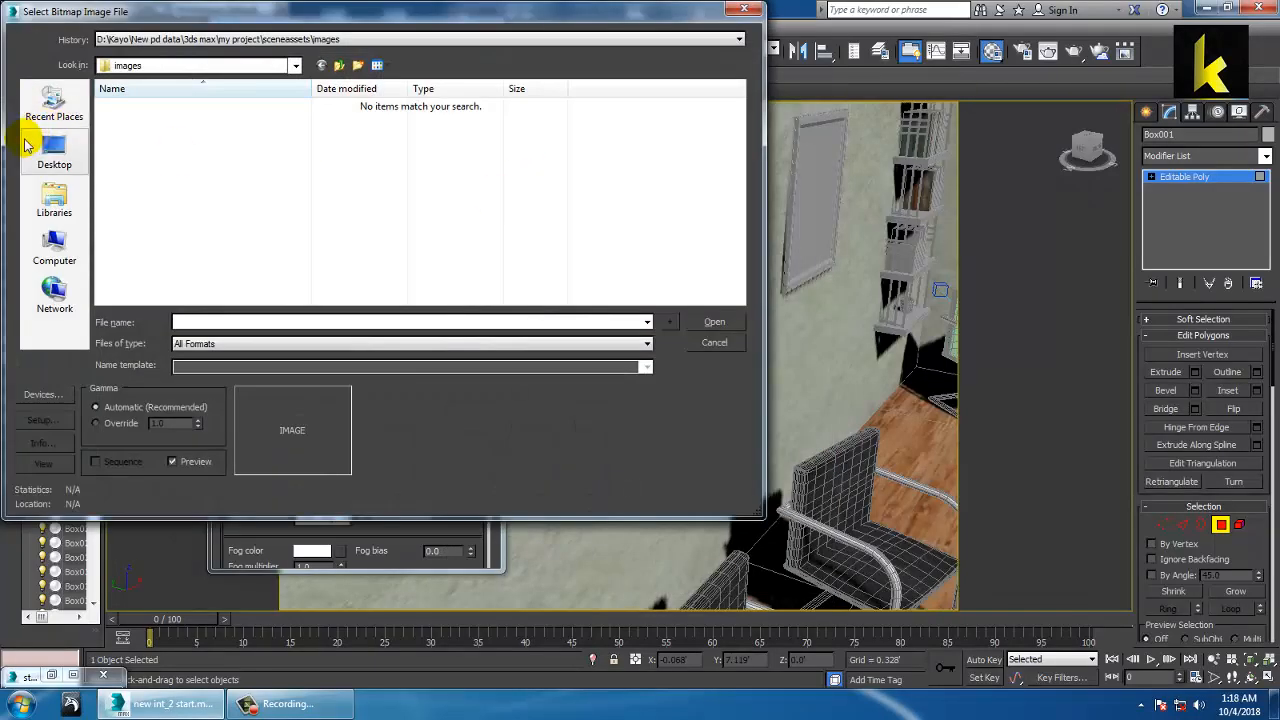
pyautogui.click(42, 145)
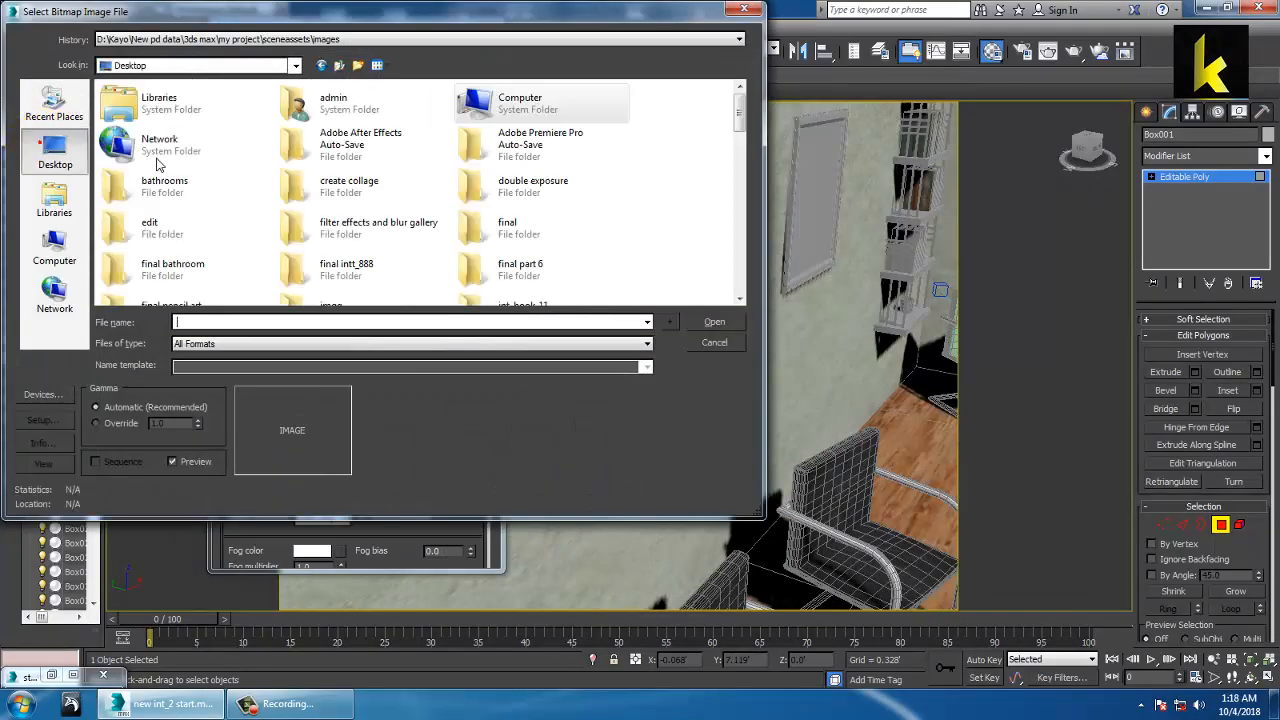
pyautogui.click(530, 203)
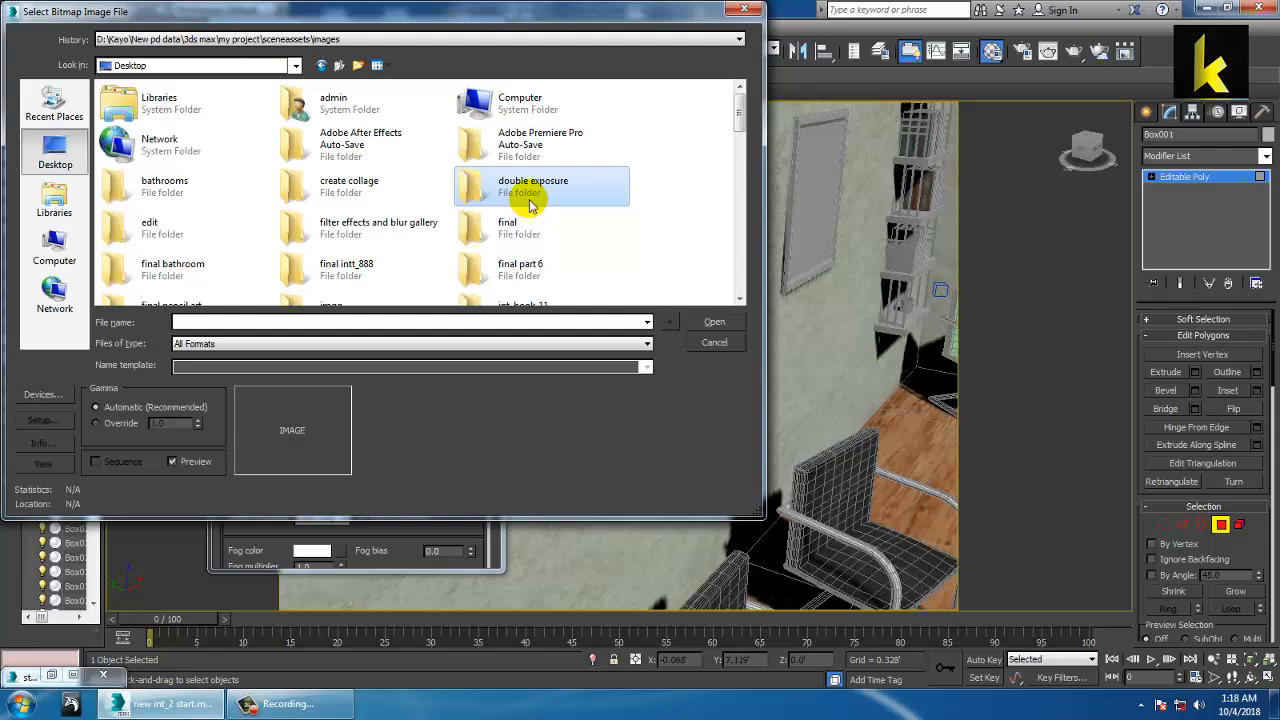
pyautogui.scroll(-2, 495, 278)
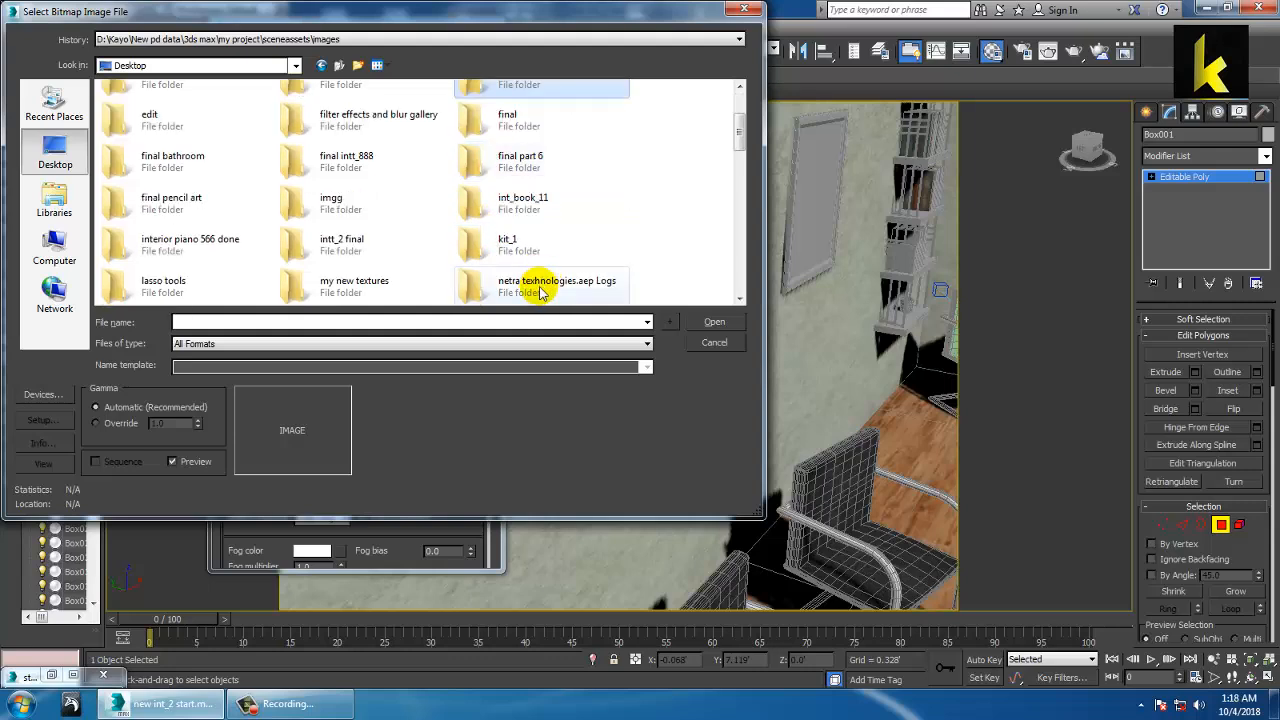
pyautogui.doubleClick(366, 279)
# - Preview the texture images and load the forest path painting 2abb7a54faf09a36a938c6c398a64592.jpg as the diffuse bitmap
pyautogui.click(114, 120)
pyautogui.rightClick(113, 123)
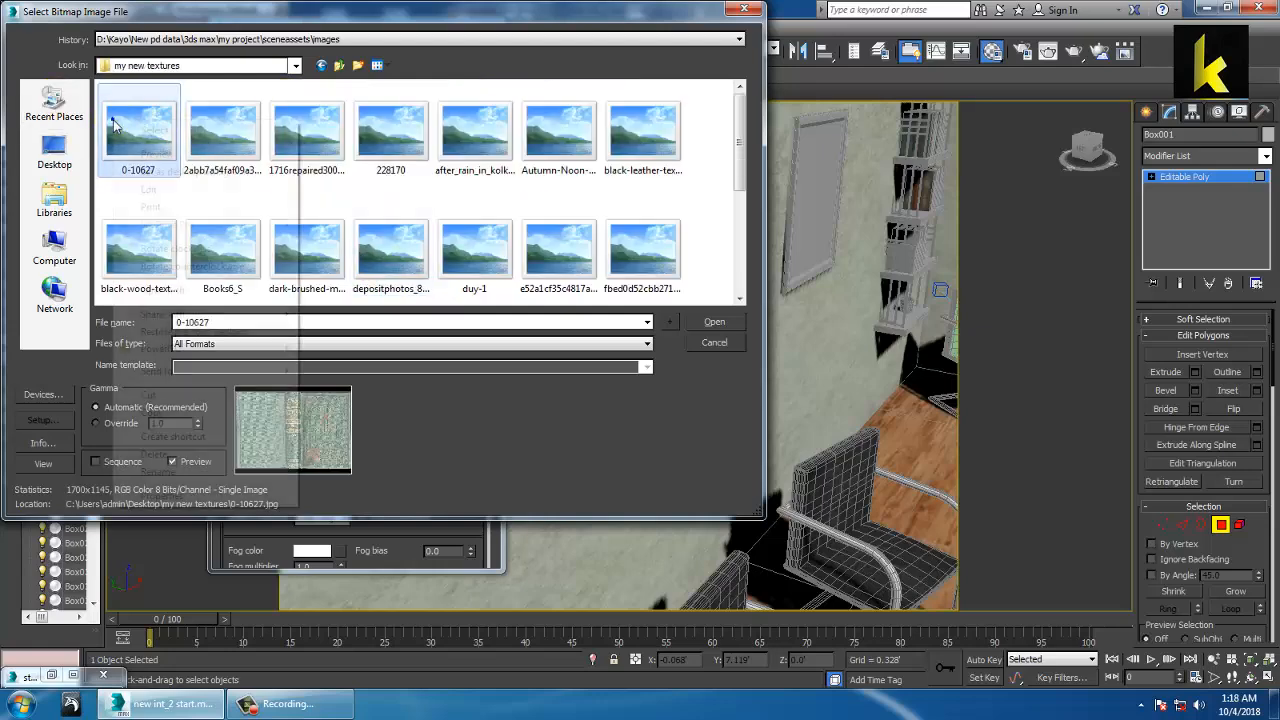
pyautogui.click(172, 157)
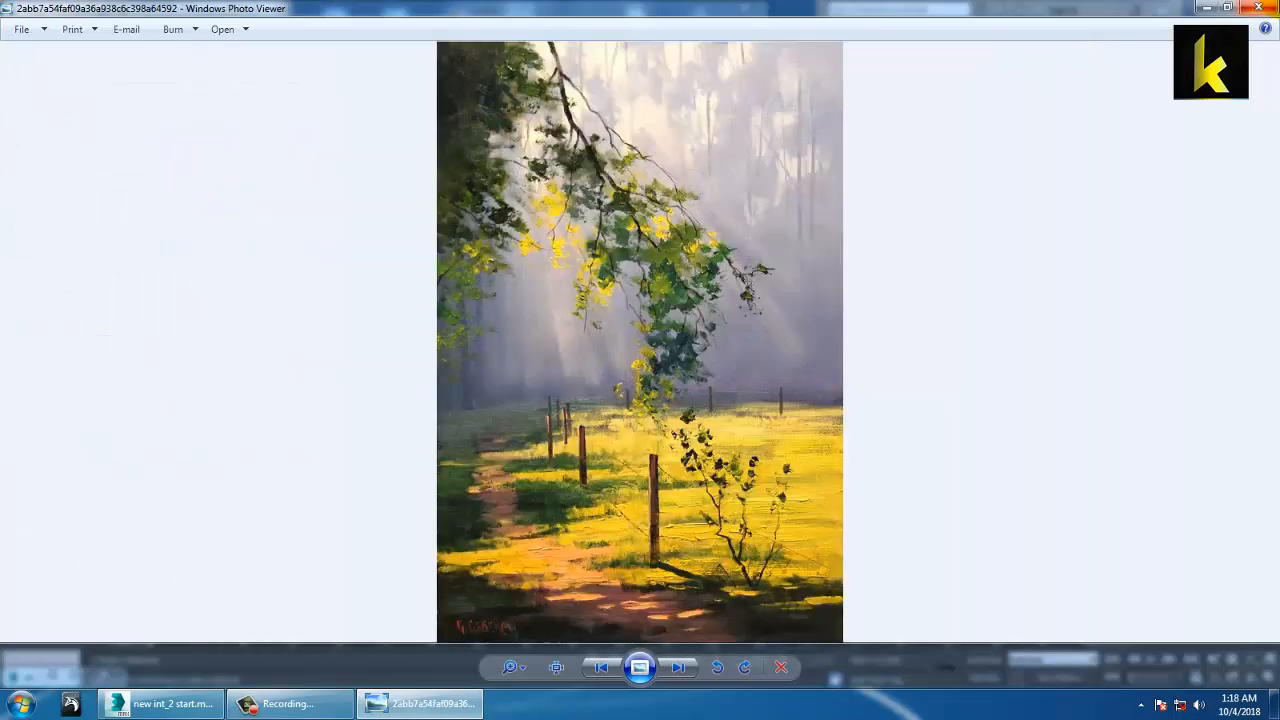
pyautogui.click(1259, 7)
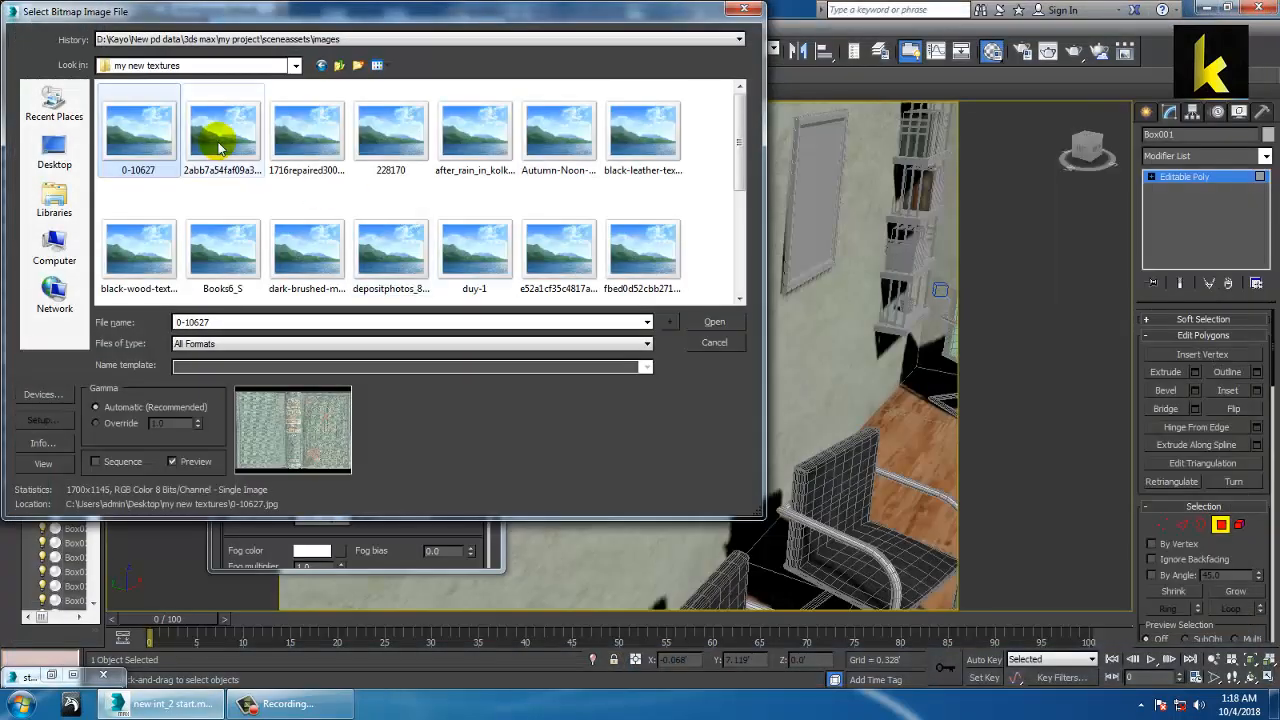
pyautogui.doubleClick(213, 141)
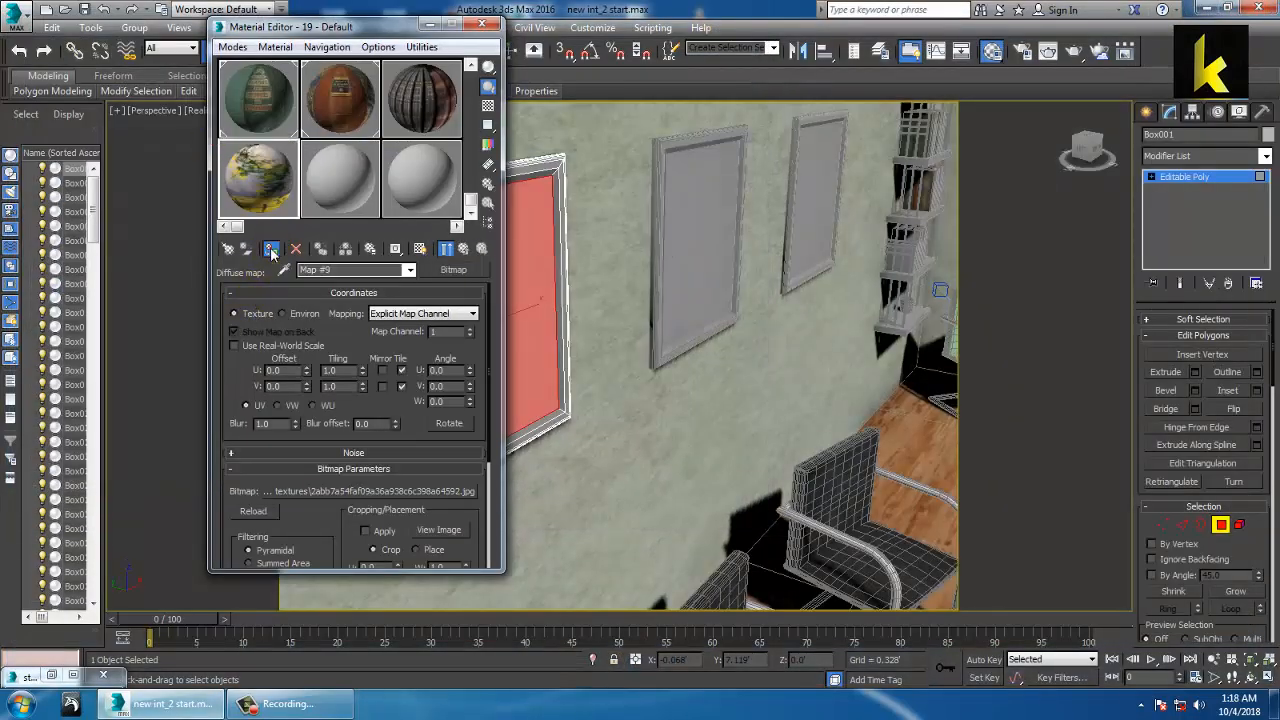
# - Assign the painting material to the selected picture polygon and show its map in the viewport
pyautogui.click(271, 250)
pyautogui.click(419, 249)
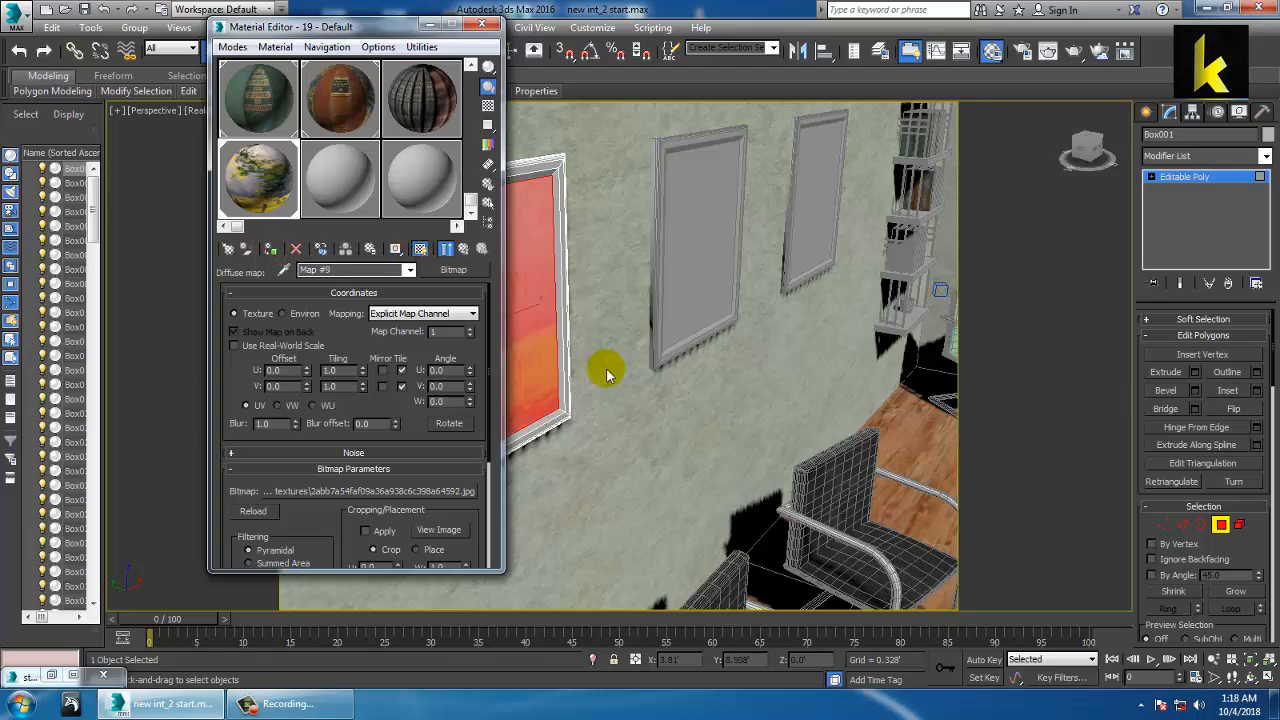
pyautogui.moveTo(606, 370); pyautogui.dragTo(795, 405, button='middle')
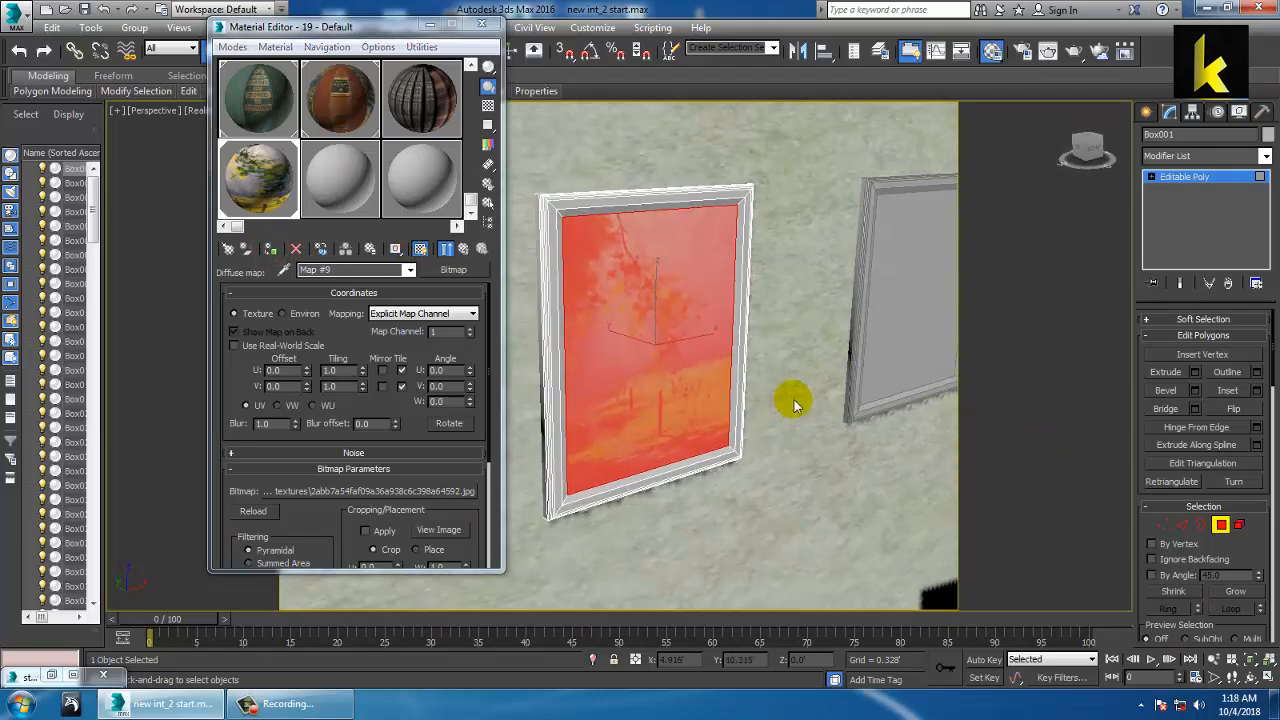
# - Invert the polygon selection to the frame border and change the unused 20 - Default material to a VRayMtl
pyautogui.hotkey('ctrl', 'i')
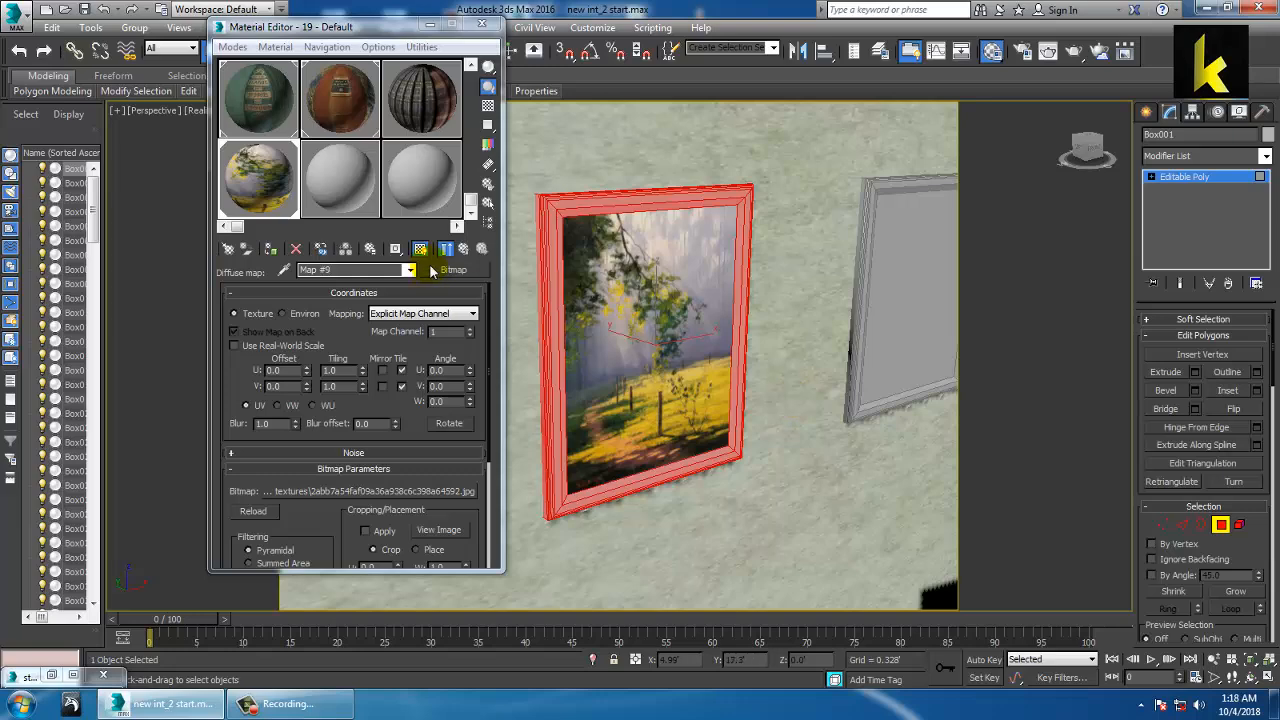
pyautogui.click(352, 185)
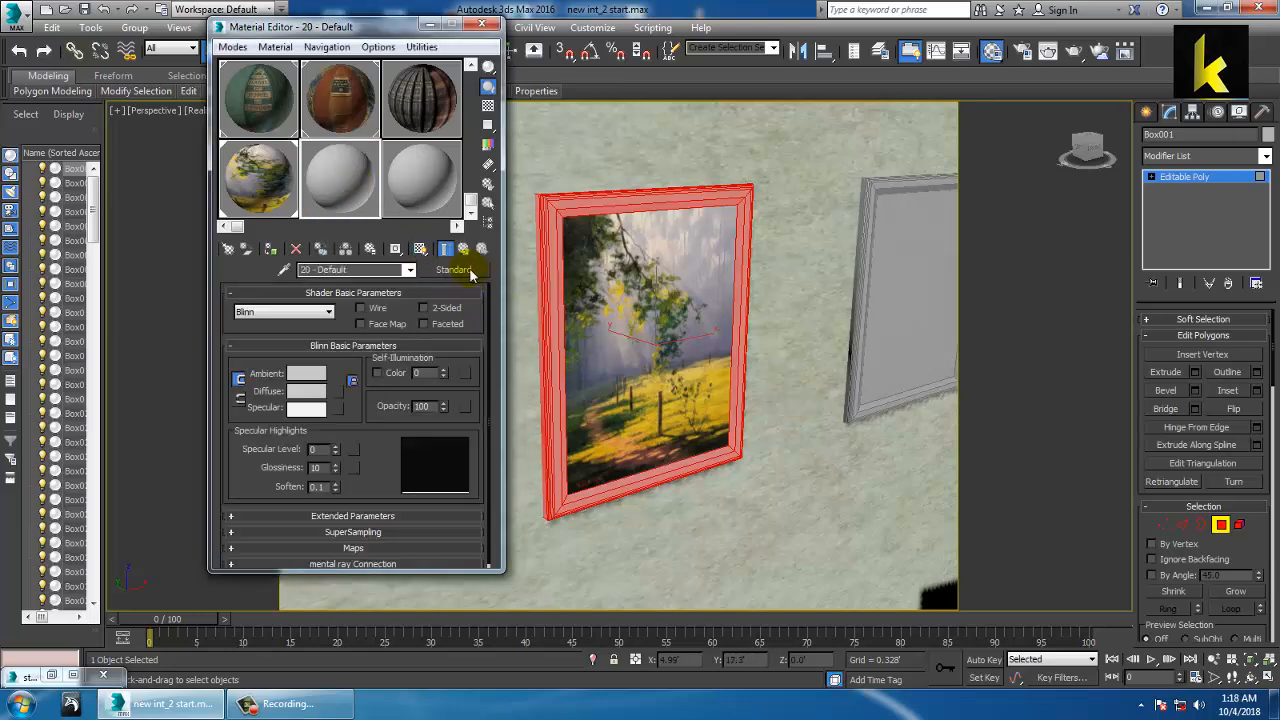
pyautogui.click(469, 268)
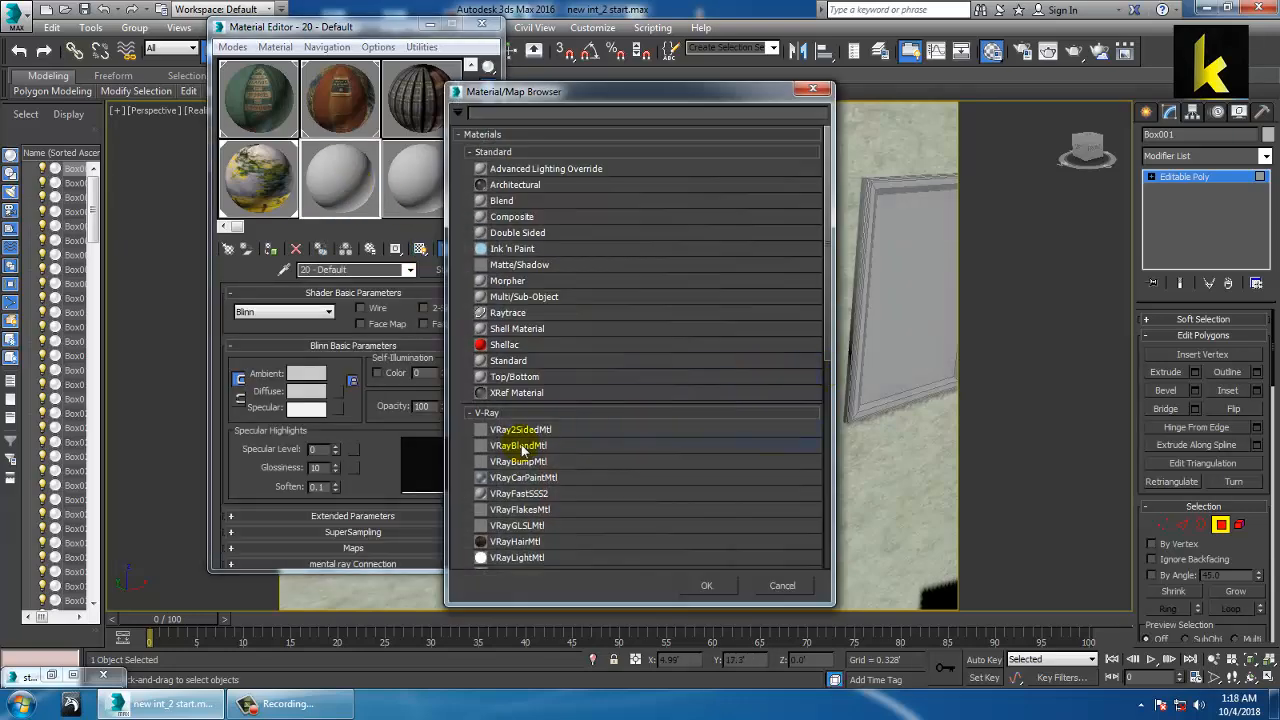
pyautogui.scroll(-1, 523, 530)
pyautogui.click(525, 537)
pyautogui.doubleClick(525, 537)
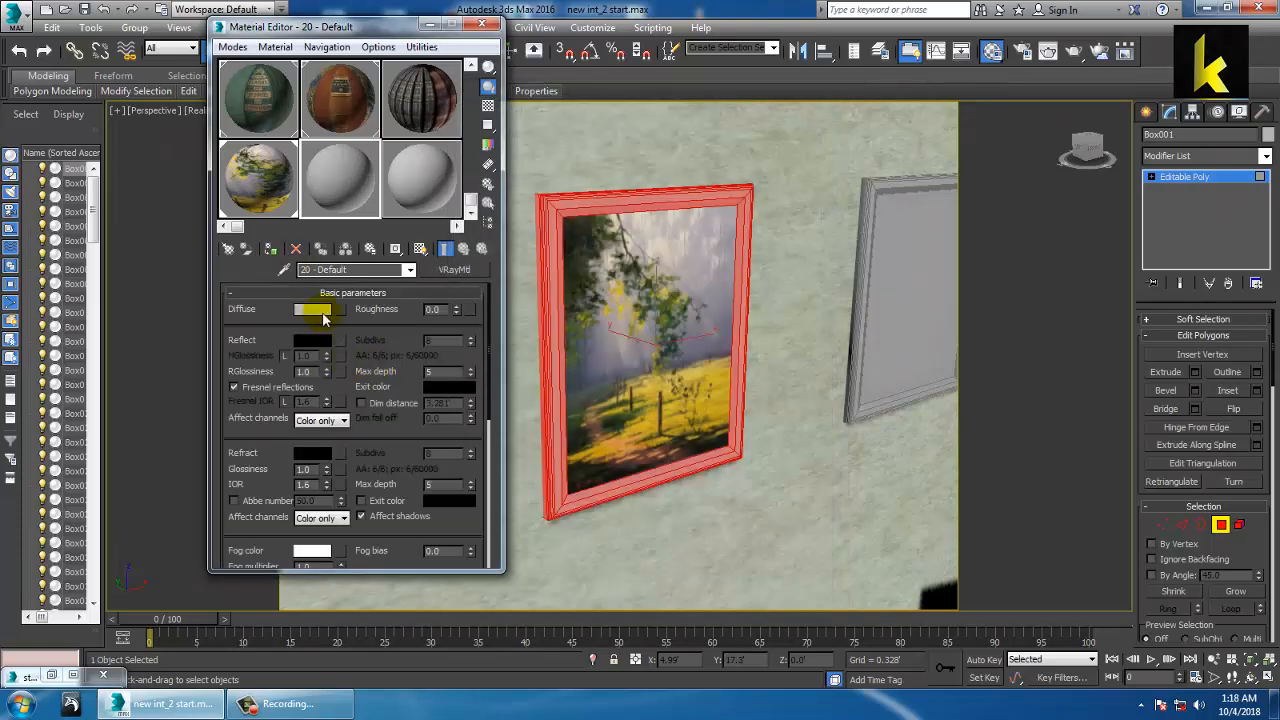
# - Set the 20 - Default material's diffuse colour to dark brown, assign it to the frame border, and leave polygon editing
pyautogui.click(323, 318)
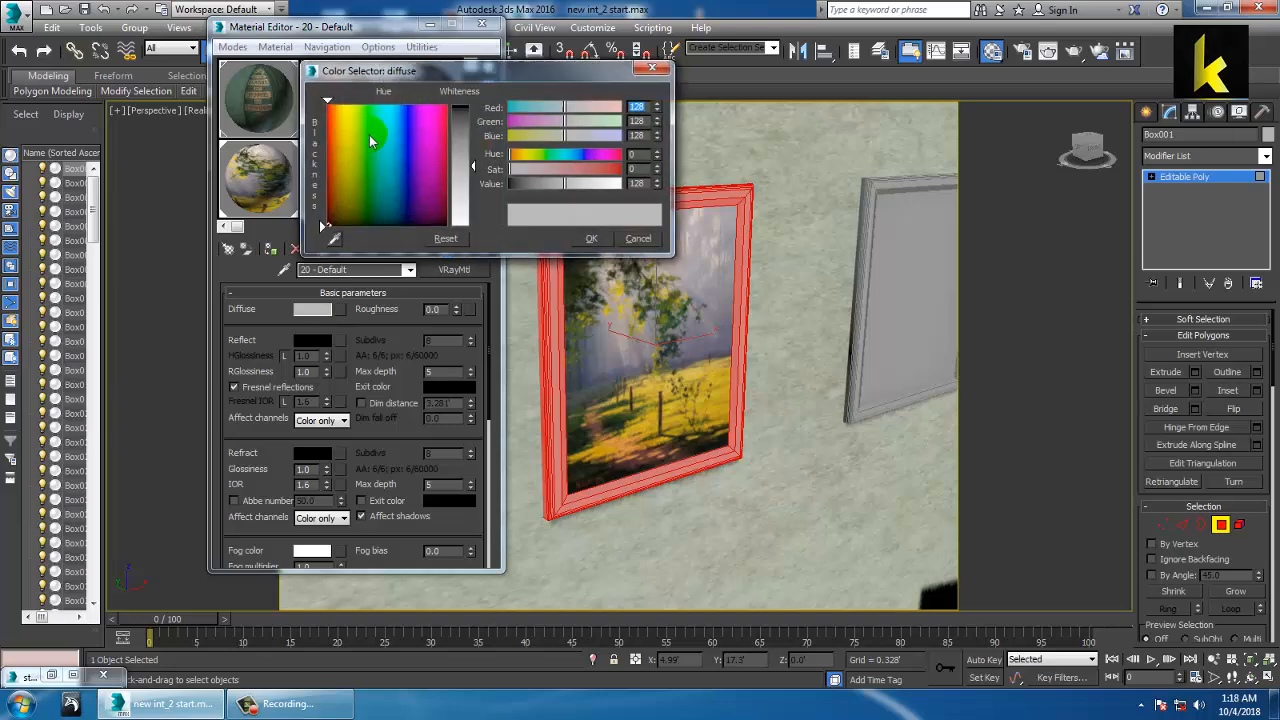
pyautogui.click(330, 158)
pyautogui.moveTo(333, 175); pyautogui.dragTo(337, 208)
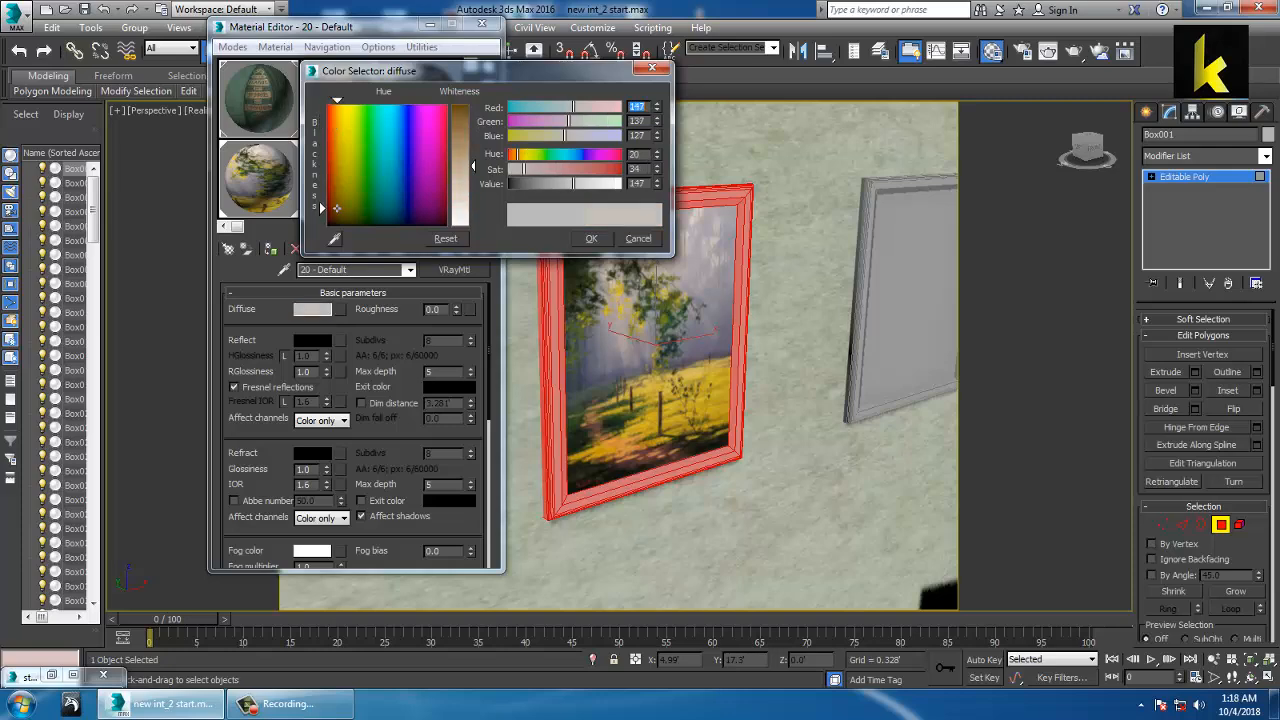
pyautogui.moveTo(473, 166); pyautogui.dragTo(472, 105)
pyautogui.click(591, 238)
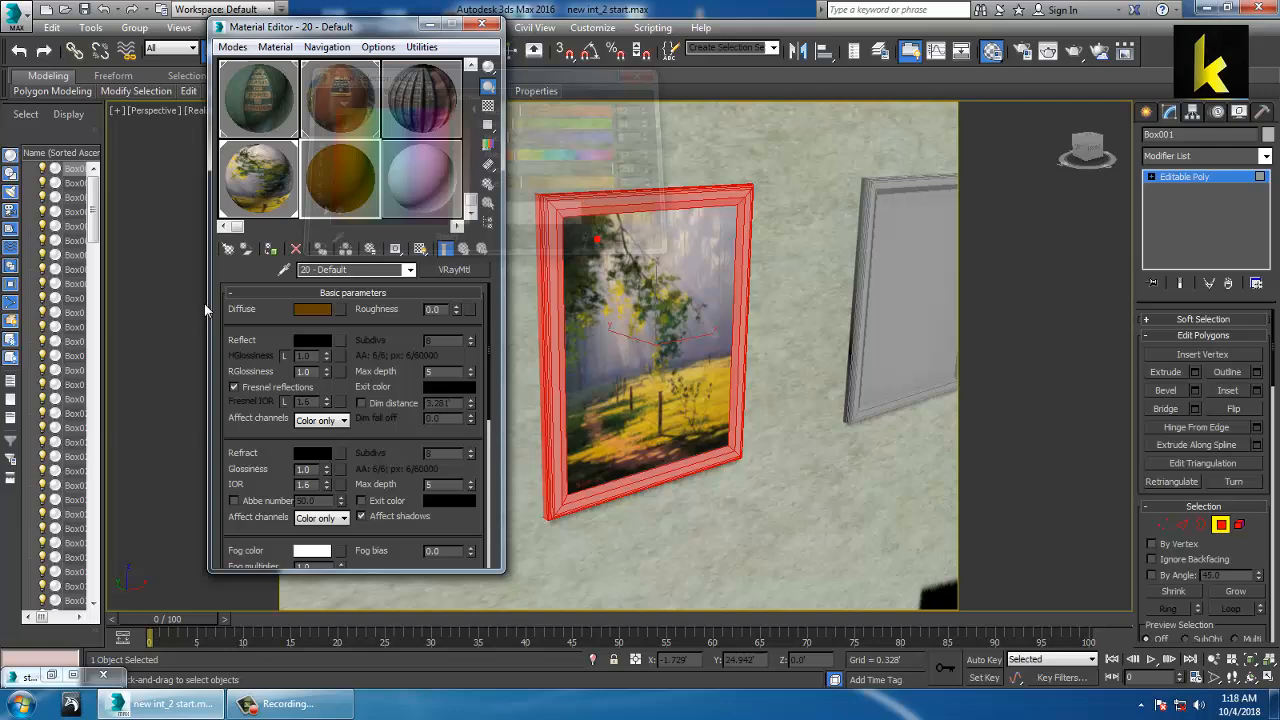
pyautogui.click(266, 249)
pyautogui.moveTo(804, 264); pyautogui.dragTo(669, 285, button='middle')
pyautogui.click(1188, 178)
# - Select the inner picture polygon of the second frame on the long wall
pyautogui.scroll(-6, 697, 297)
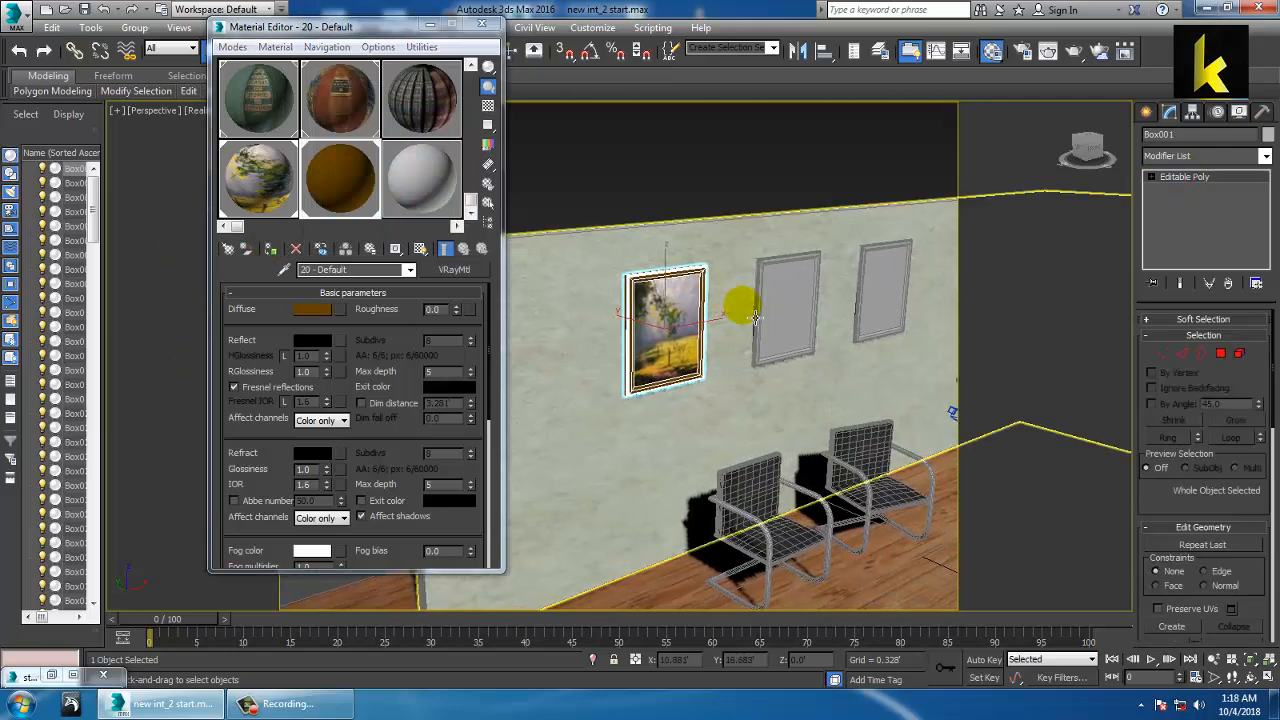
pyautogui.click(692, 330)
pyautogui.scroll(4, 695, 325)
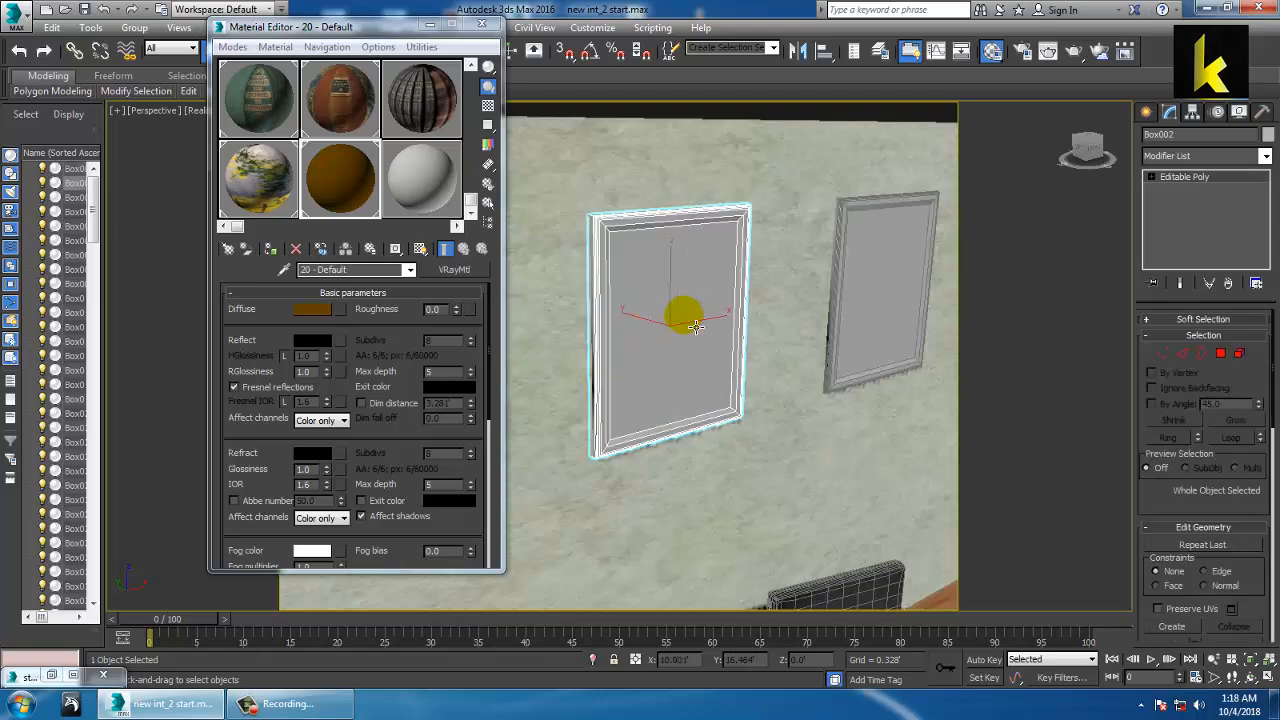
pyautogui.click(1221, 353)
pyautogui.click(671, 307)
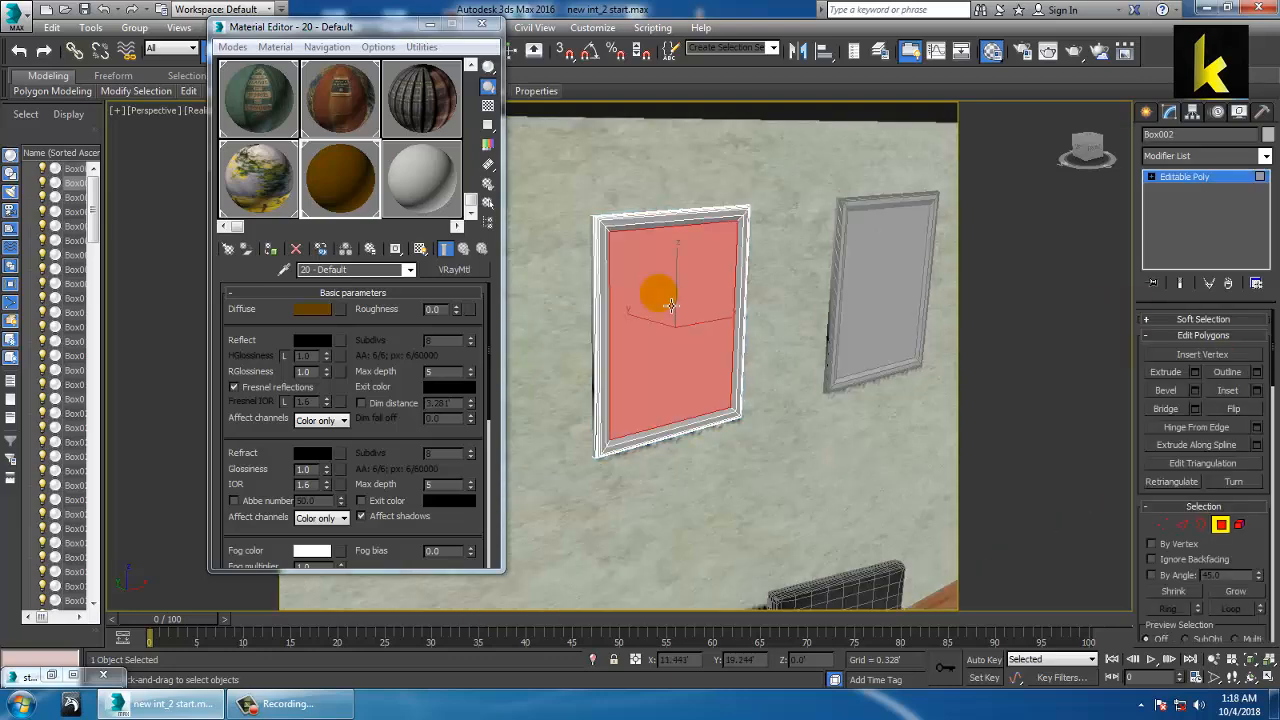
# - Change the unused 21 - Default material to a VRayMtl
pyautogui.click(392, 174)
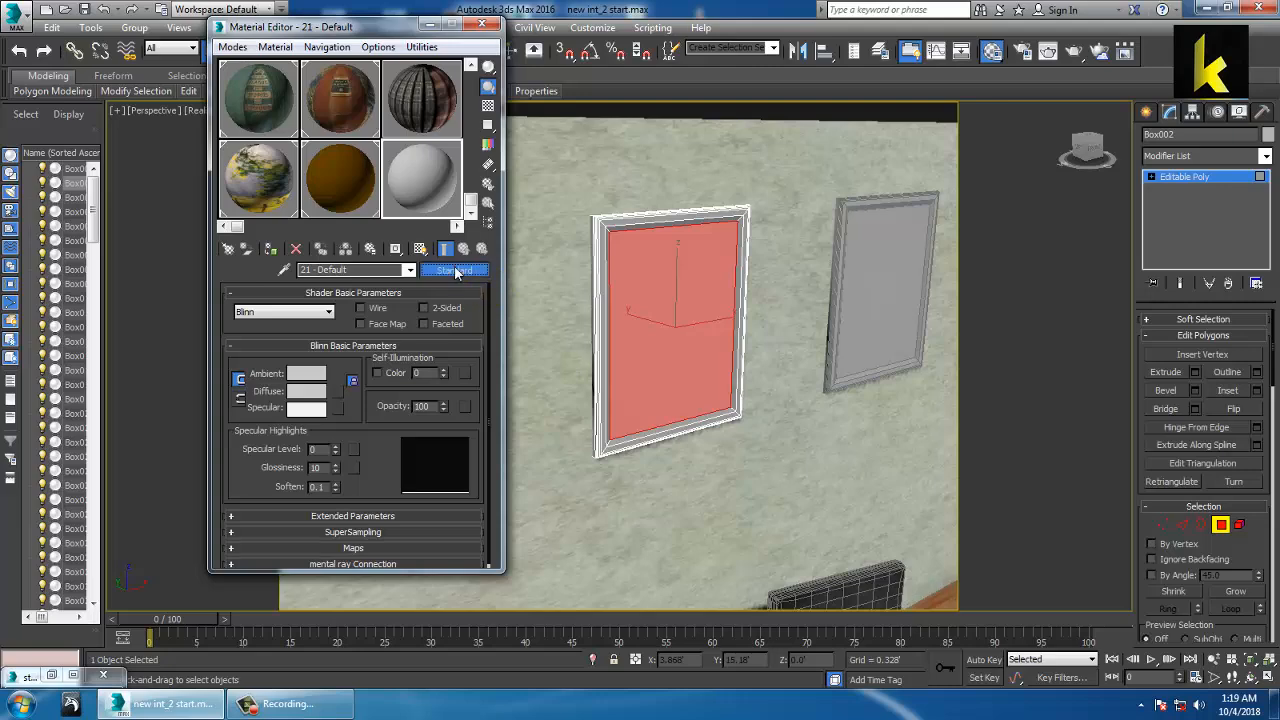
pyautogui.click(455, 270)
pyautogui.click(520, 535)
pyautogui.doubleClick(528, 536)
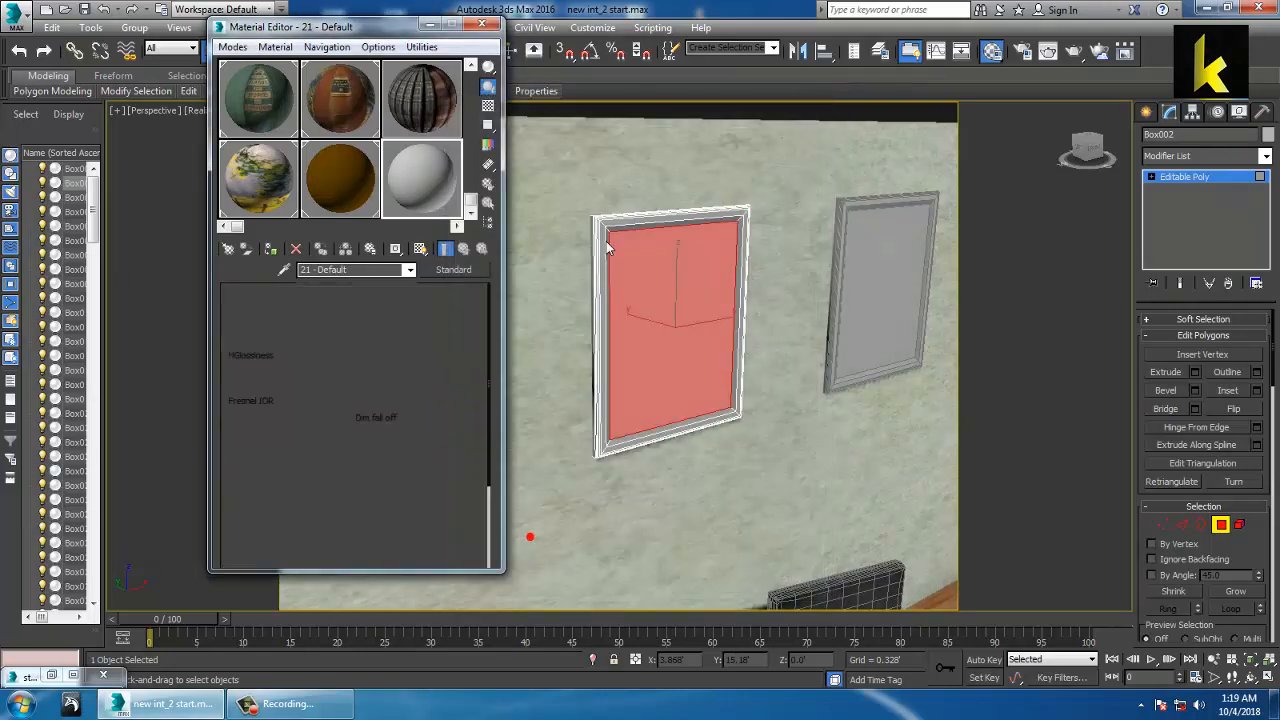
# - Load the after_rain_in_kolkata_2 image from the my new textures folder as the 21 - Default material's diffuse bitmap, previewing candidate images first
pyautogui.click(342, 310)
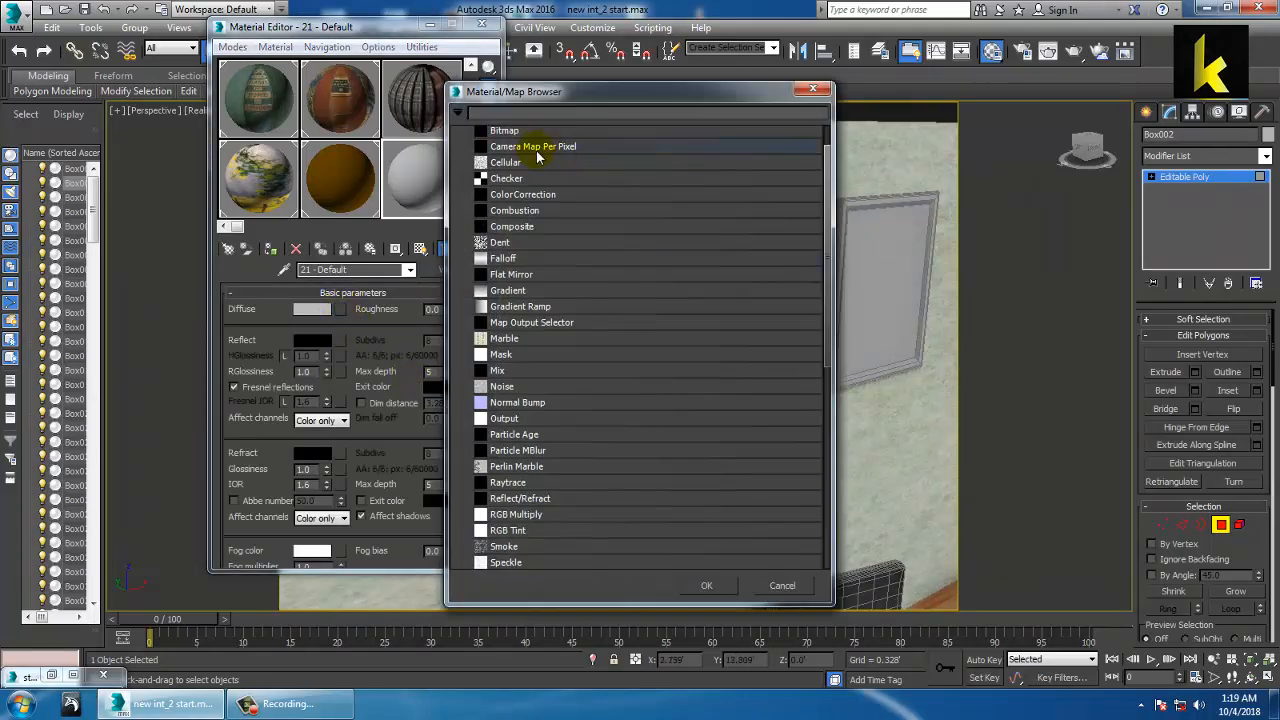
pyautogui.click(516, 170)
pyautogui.doubleClick(516, 170)
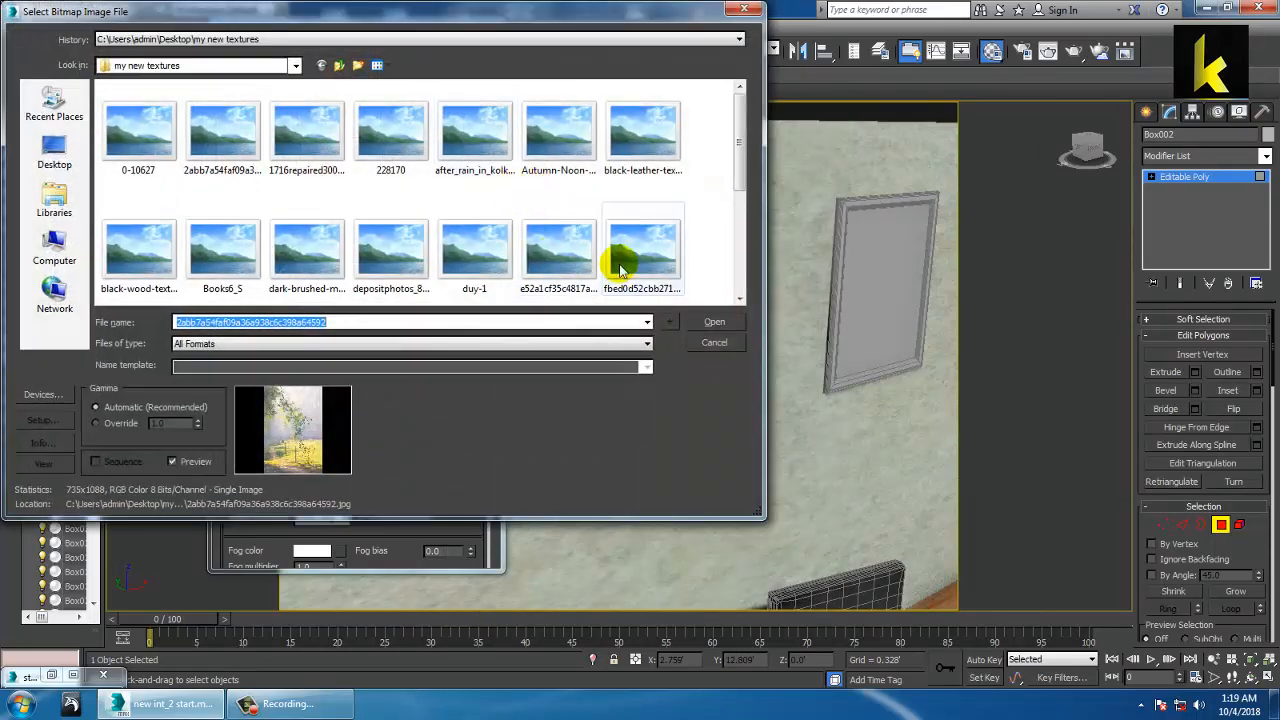
pyautogui.rightClick(315, 135)
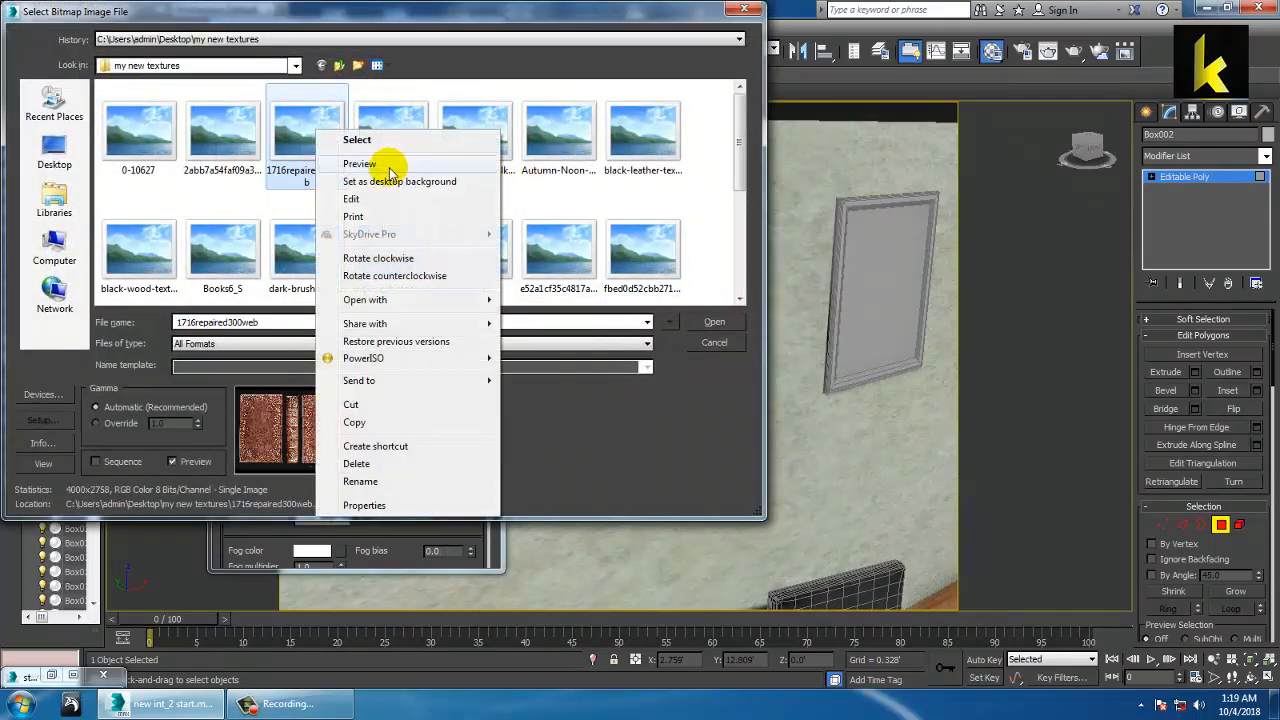
pyautogui.click(392, 165)
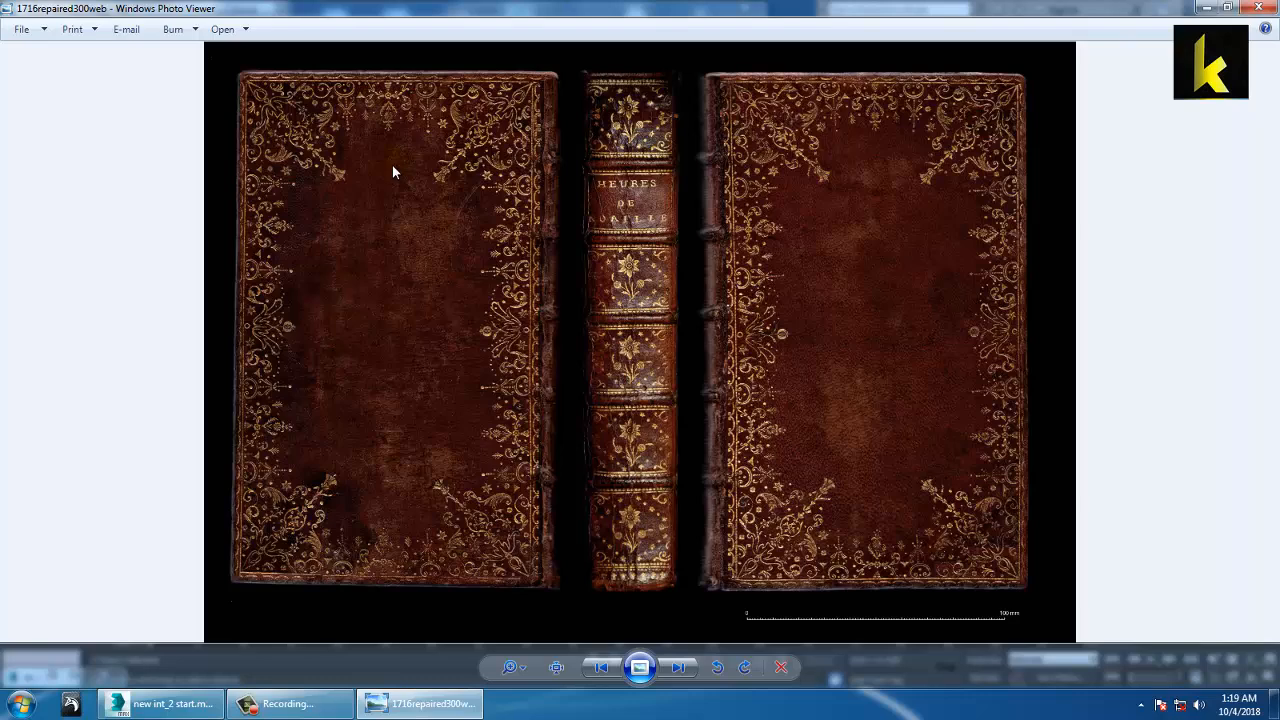
pyautogui.press('Right')
pyautogui.click(1259, 8)
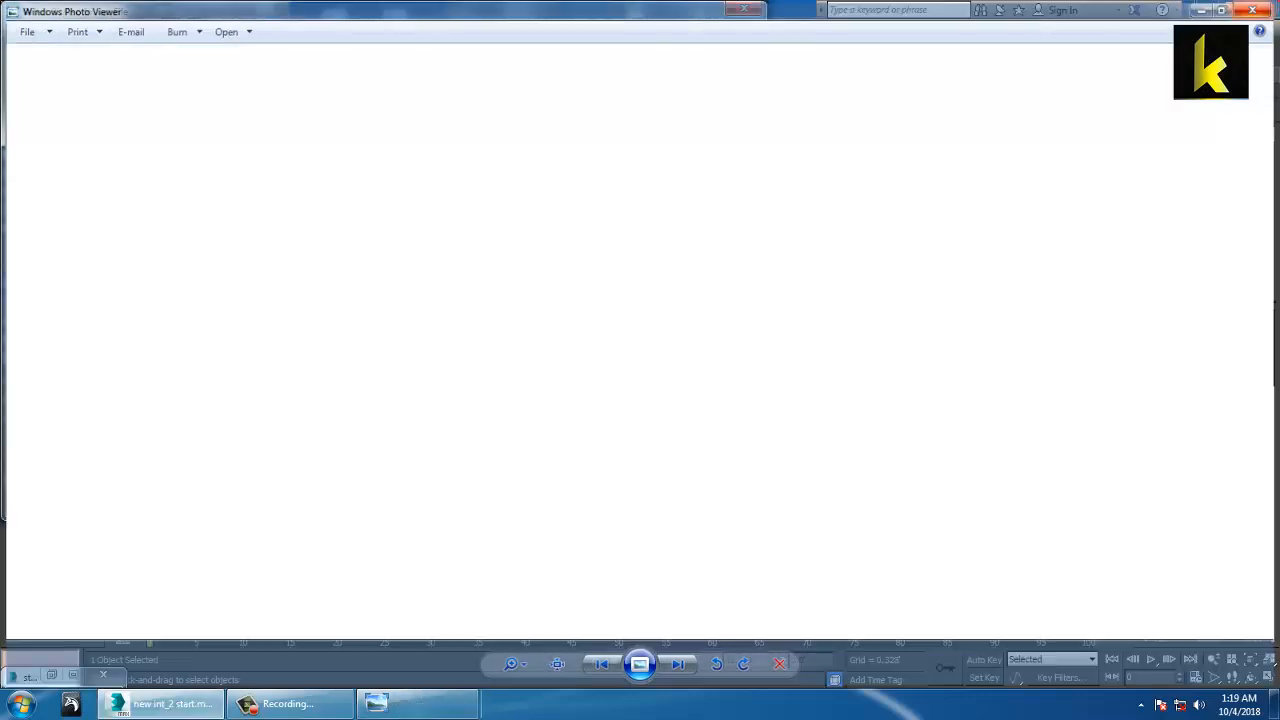
pyautogui.doubleClick(472, 124)
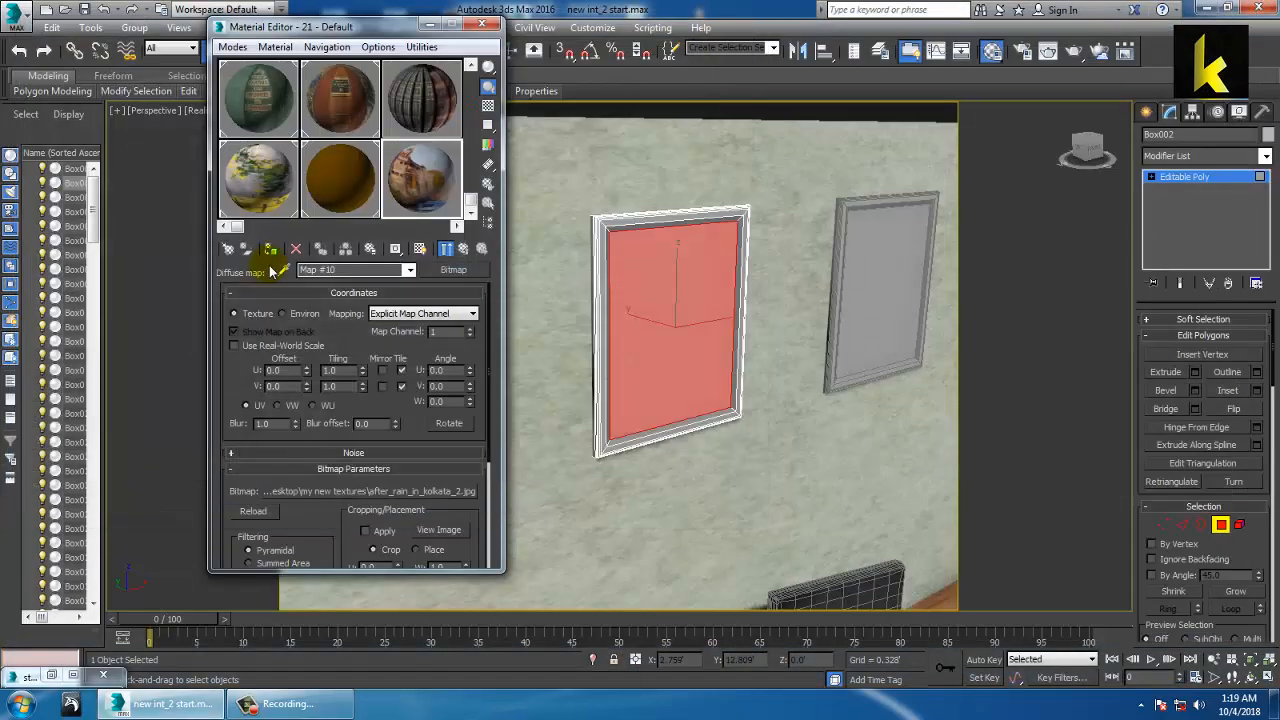
# - Assign 21 - Default with its map displayed to the picture polygon, and brown 20 - Default to the inverted frame border selection
pyautogui.click(275, 254)
pyautogui.click(420, 249)
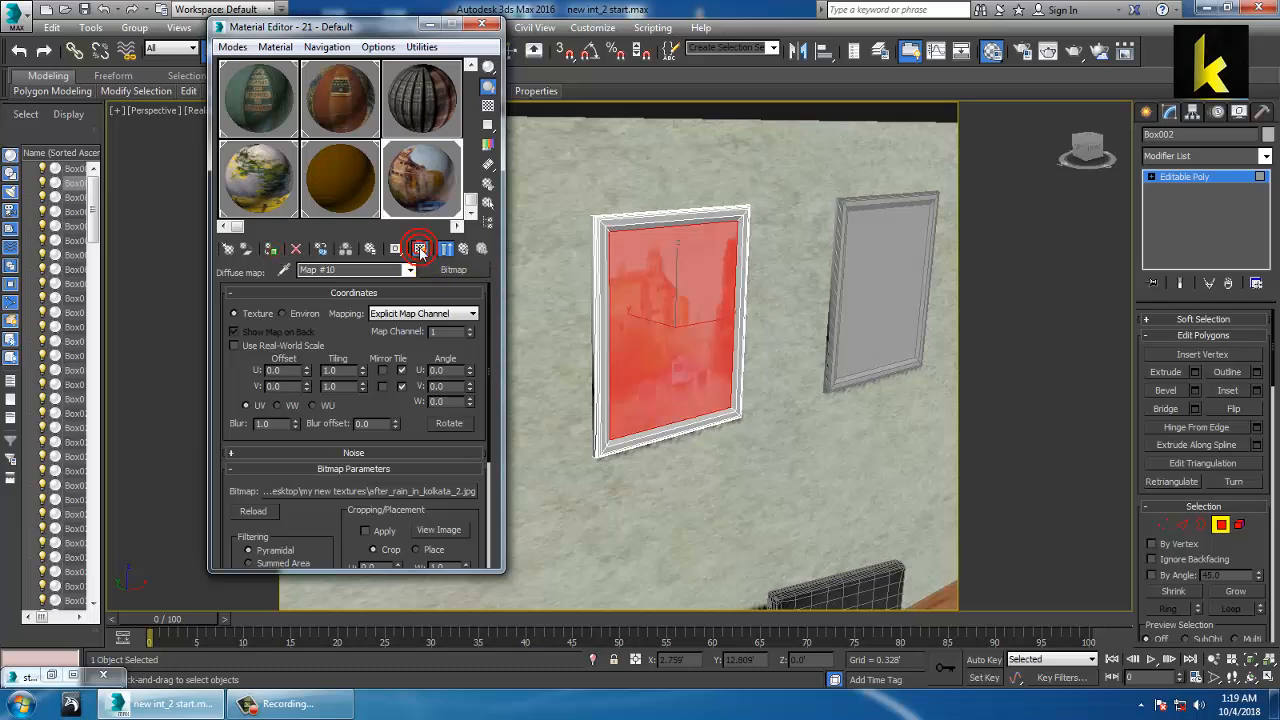
pyautogui.press('F2')
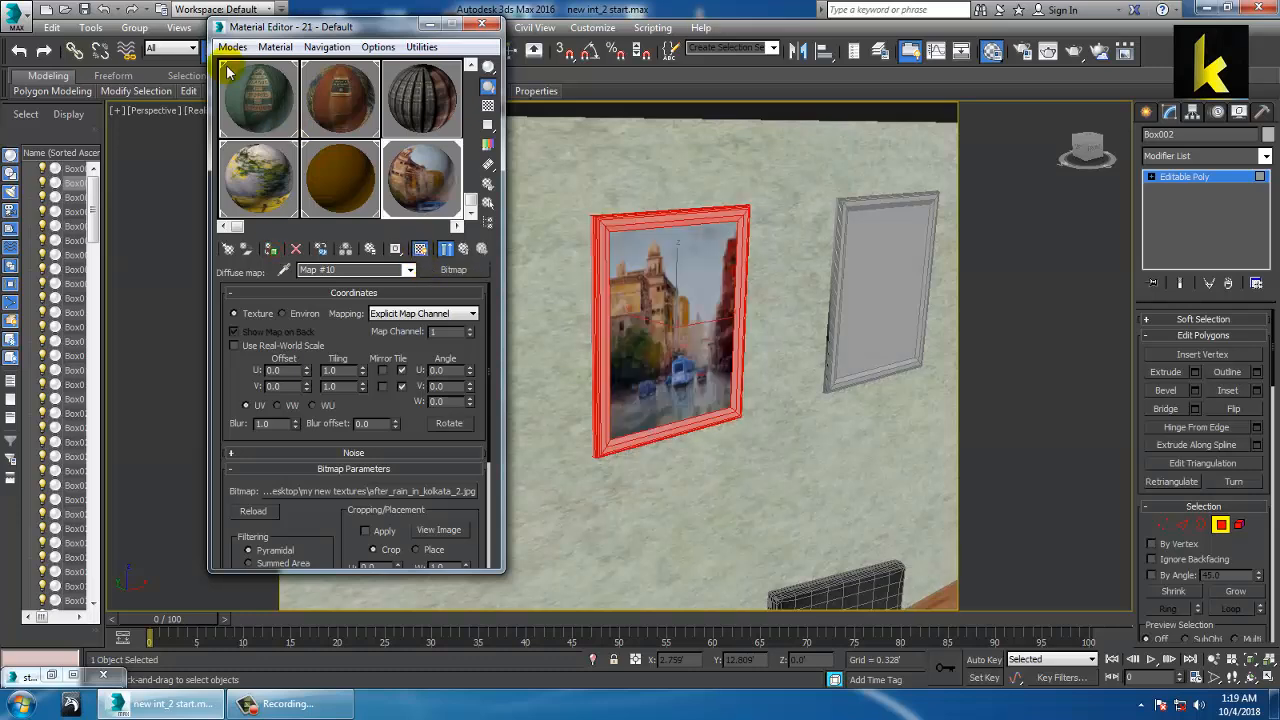
pyautogui.click(326, 180)
pyautogui.click(270, 250)
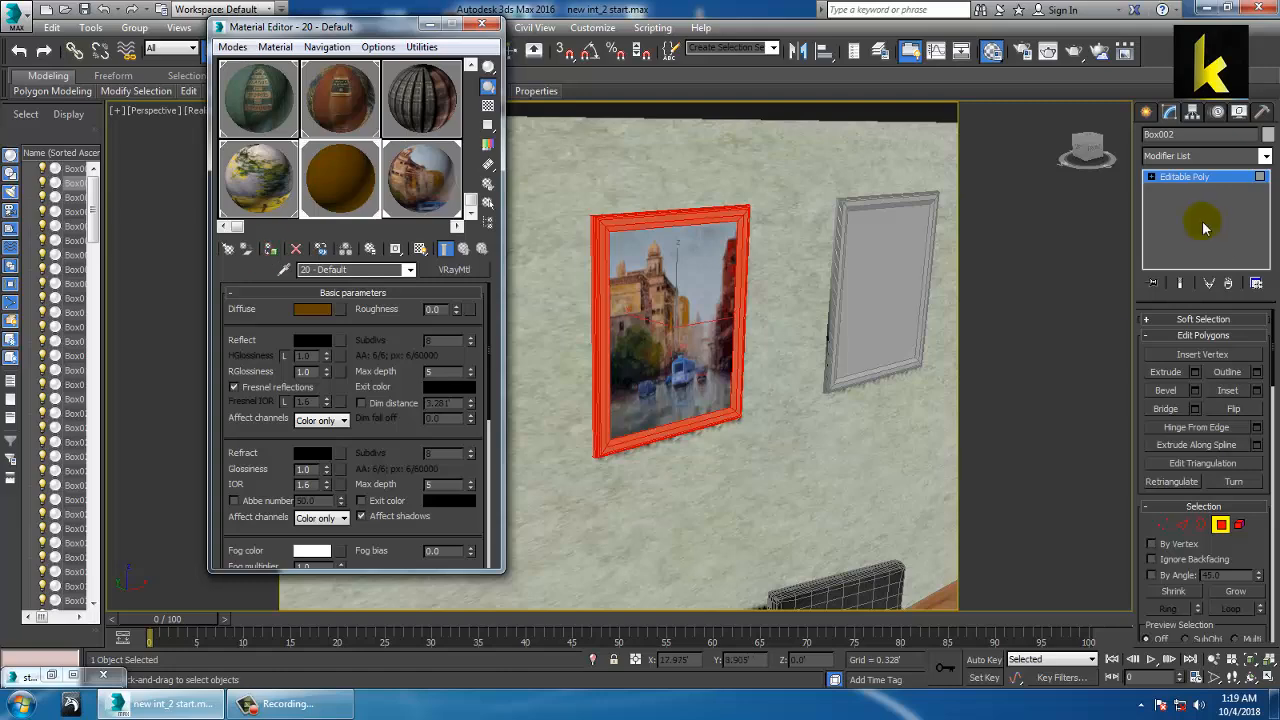
pyautogui.click(1205, 180)
# - Select the third picture frame on the long wall and its inner picture polygon
pyautogui.moveTo(788, 342); pyautogui.dragTo(633, 379, button='middle')
pyautogui.click(708, 354)
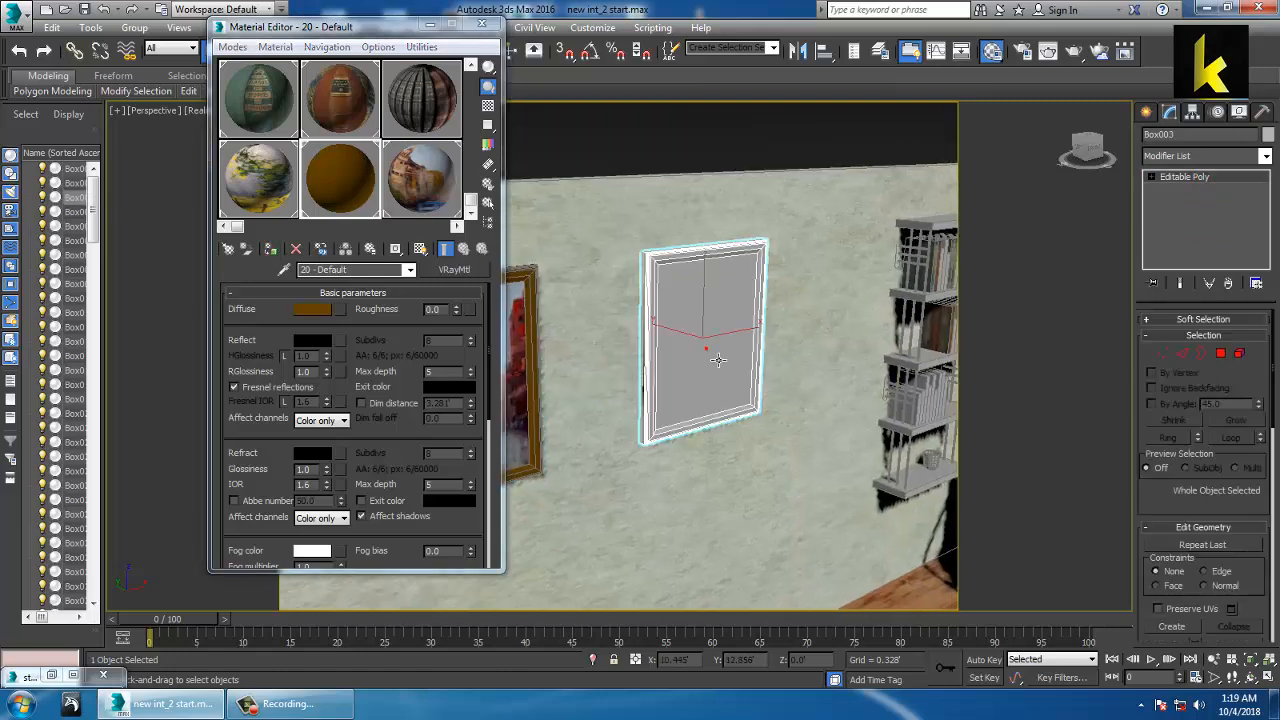
pyautogui.scroll(4, 717, 361)
pyautogui.click(1220, 355)
pyautogui.click(796, 358)
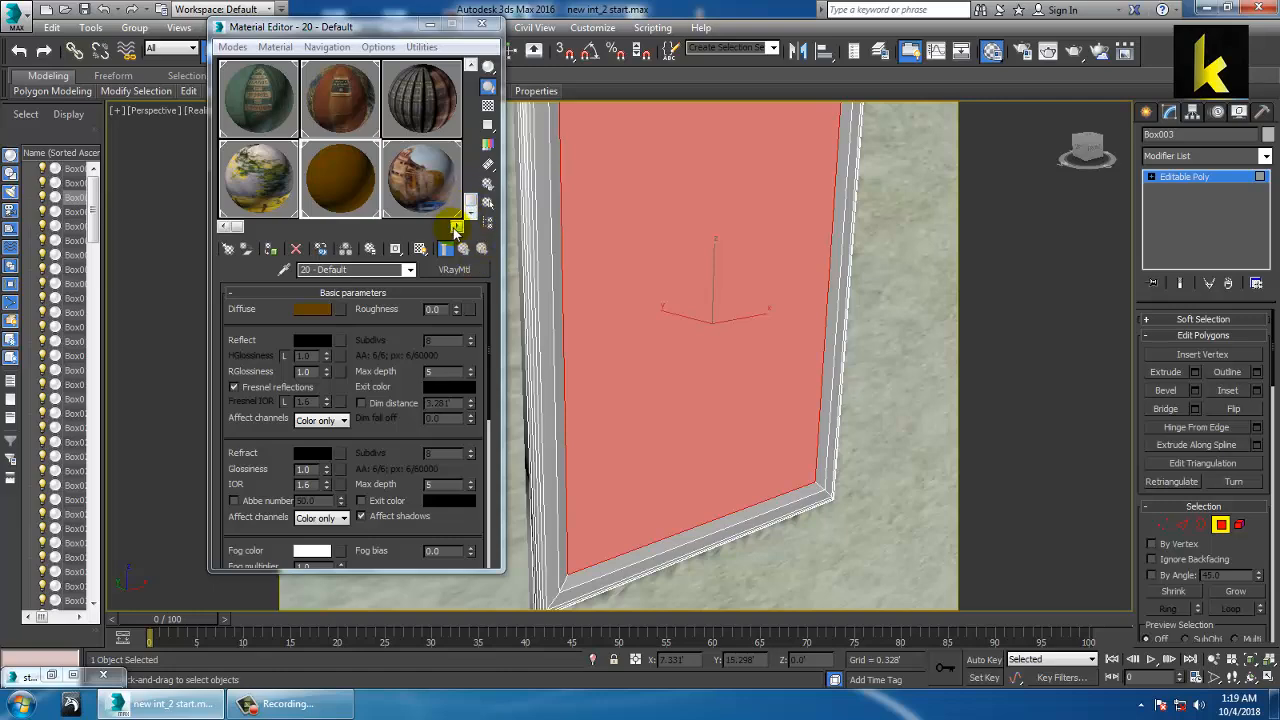
# - Change the unused 16 - Default material to a VRayMtl
pyautogui.click(457, 226)
pyautogui.click(424, 104)
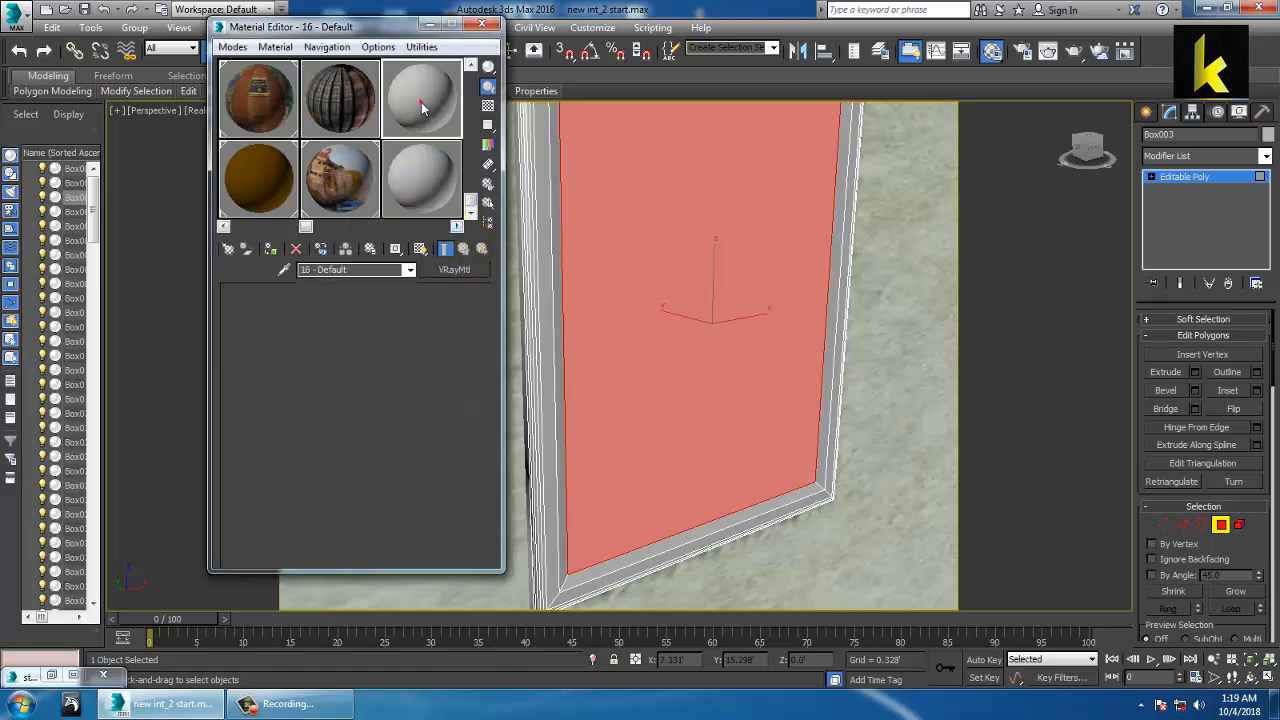
pyautogui.click(469, 270)
pyautogui.scroll(-2, 615, 486)
pyautogui.click(527, 517)
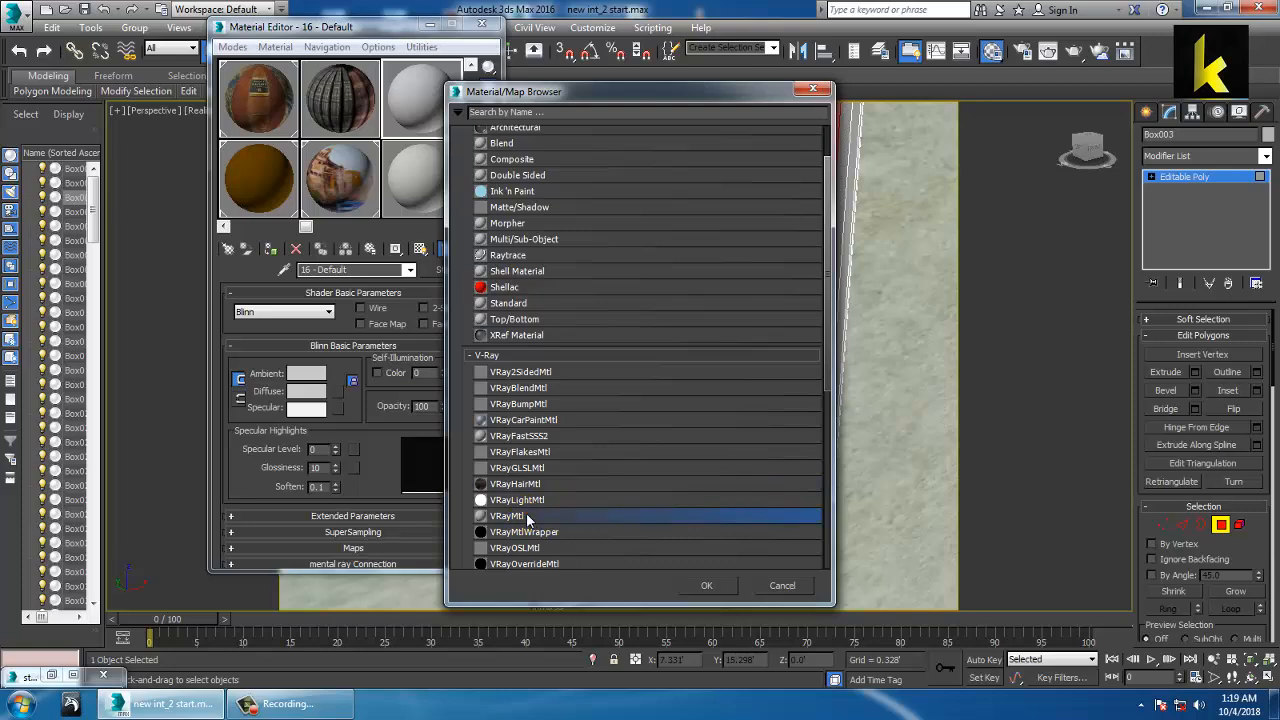
pyautogui.doubleClick(527, 517)
# - Browse the my new textures images and load rue-st-severin as the 16 - Default material's diffuse bitmap
pyautogui.click(340, 310)
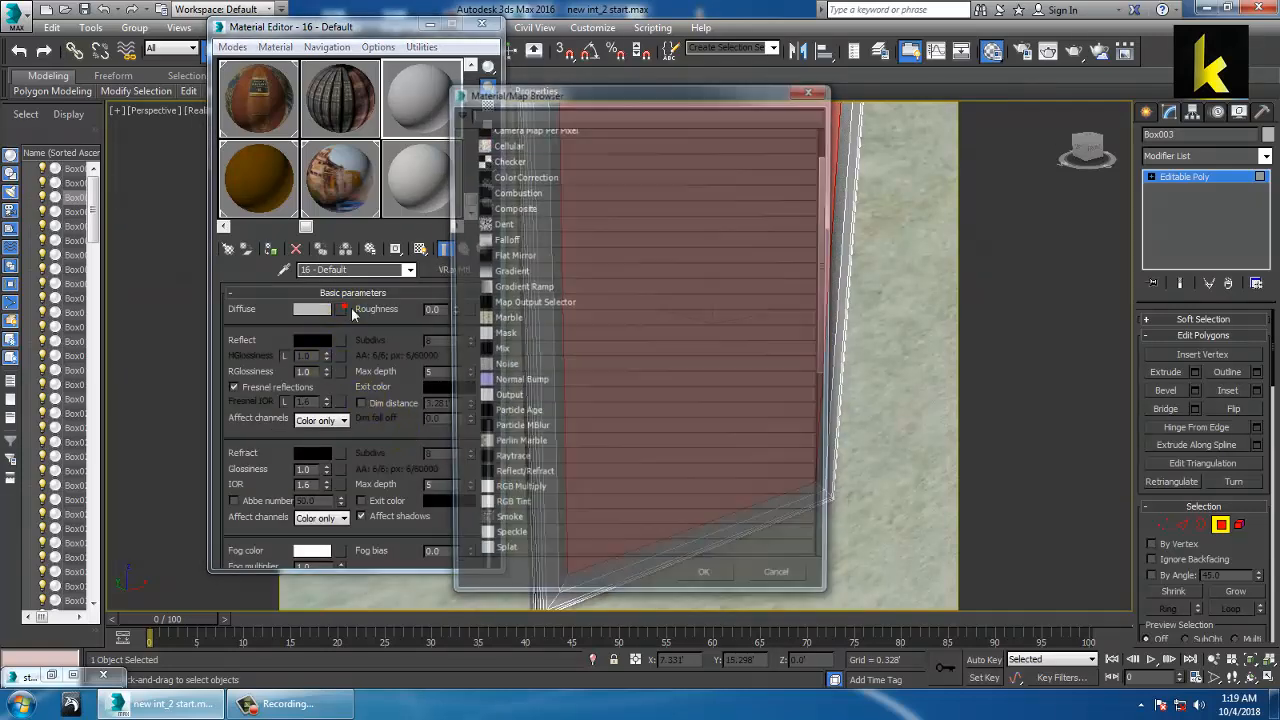
pyautogui.doubleClick(504, 169)
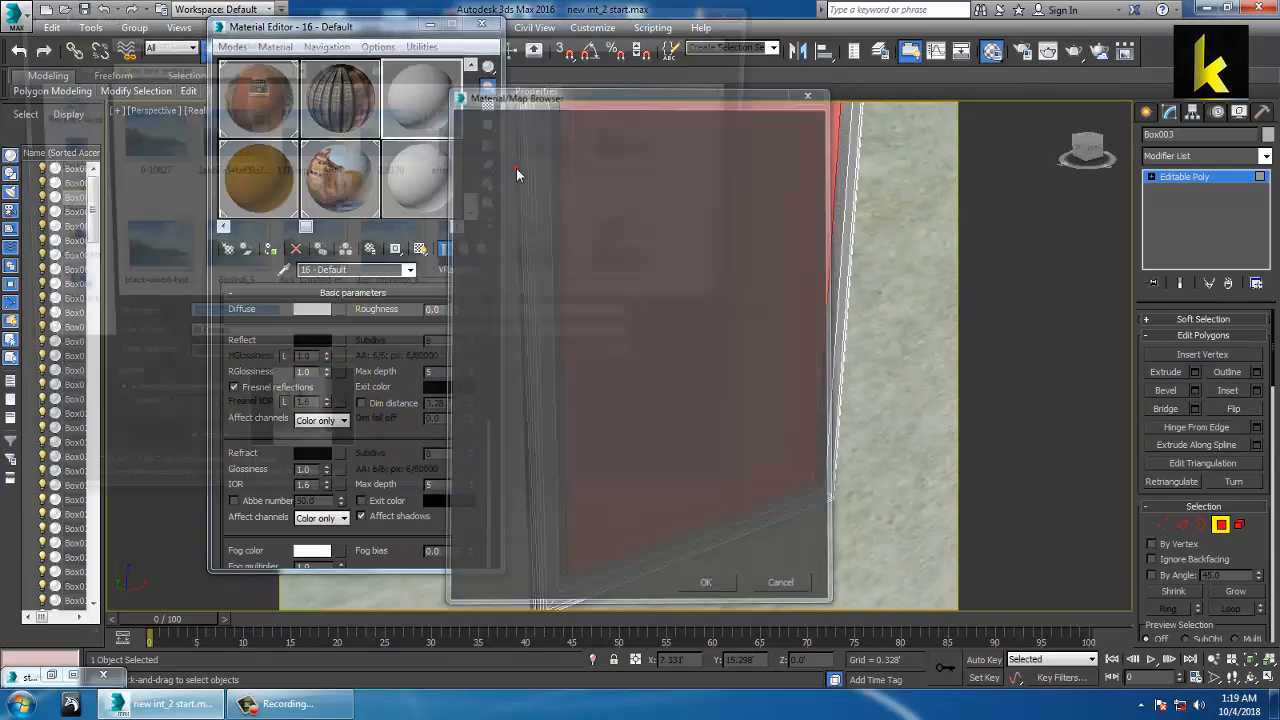
pyautogui.click(138, 258)
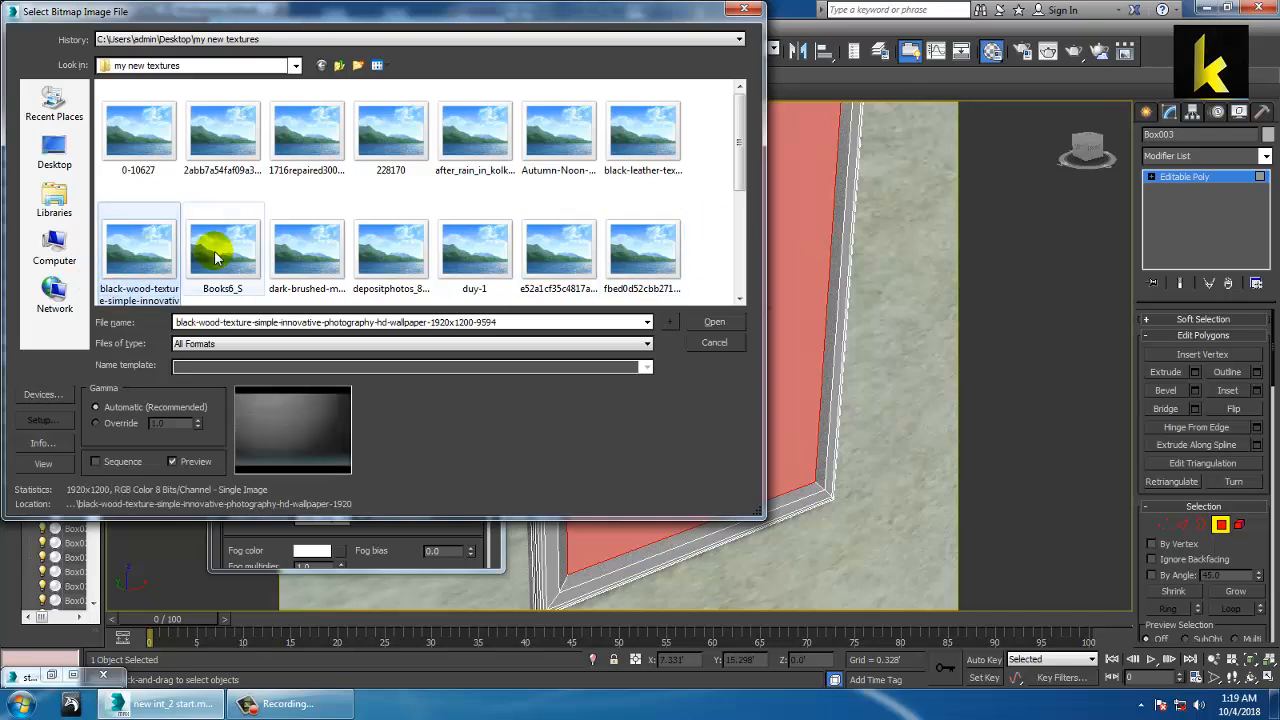
pyautogui.click(222, 255)
pyautogui.click(306, 257)
pyautogui.click(395, 265)
pyautogui.click(475, 258)
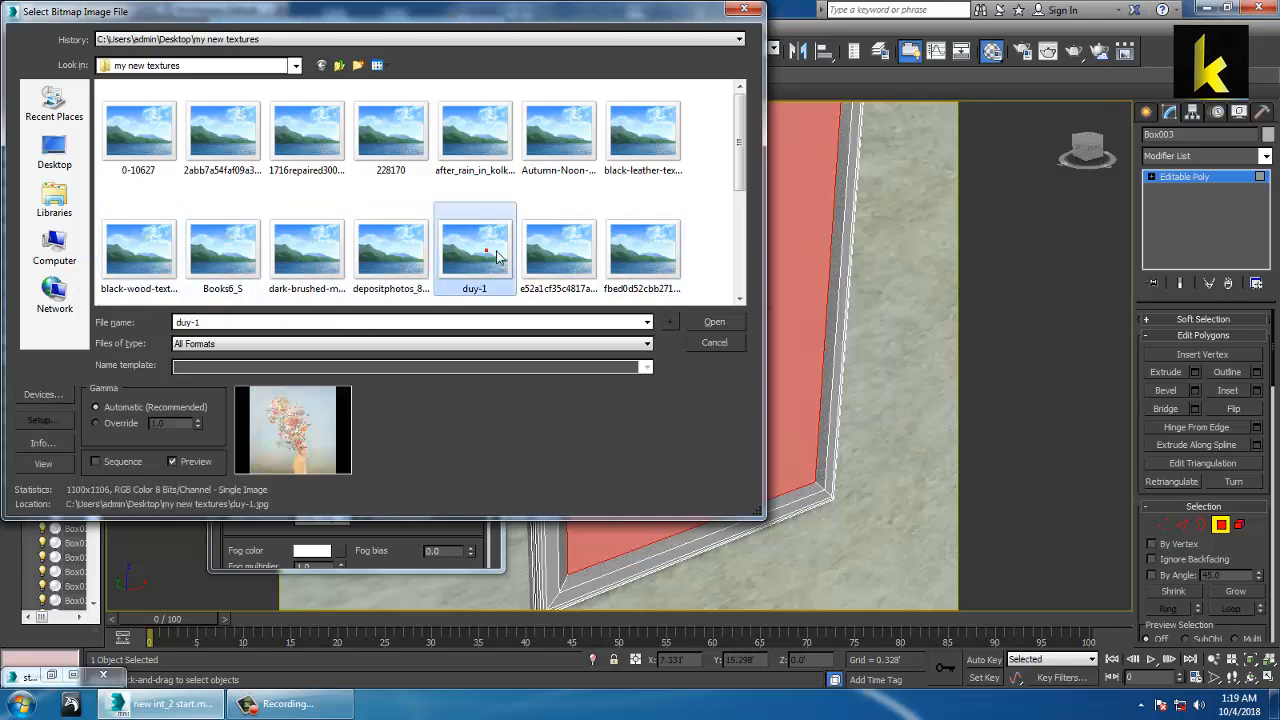
pyautogui.click(568, 258)
pyautogui.click(651, 260)
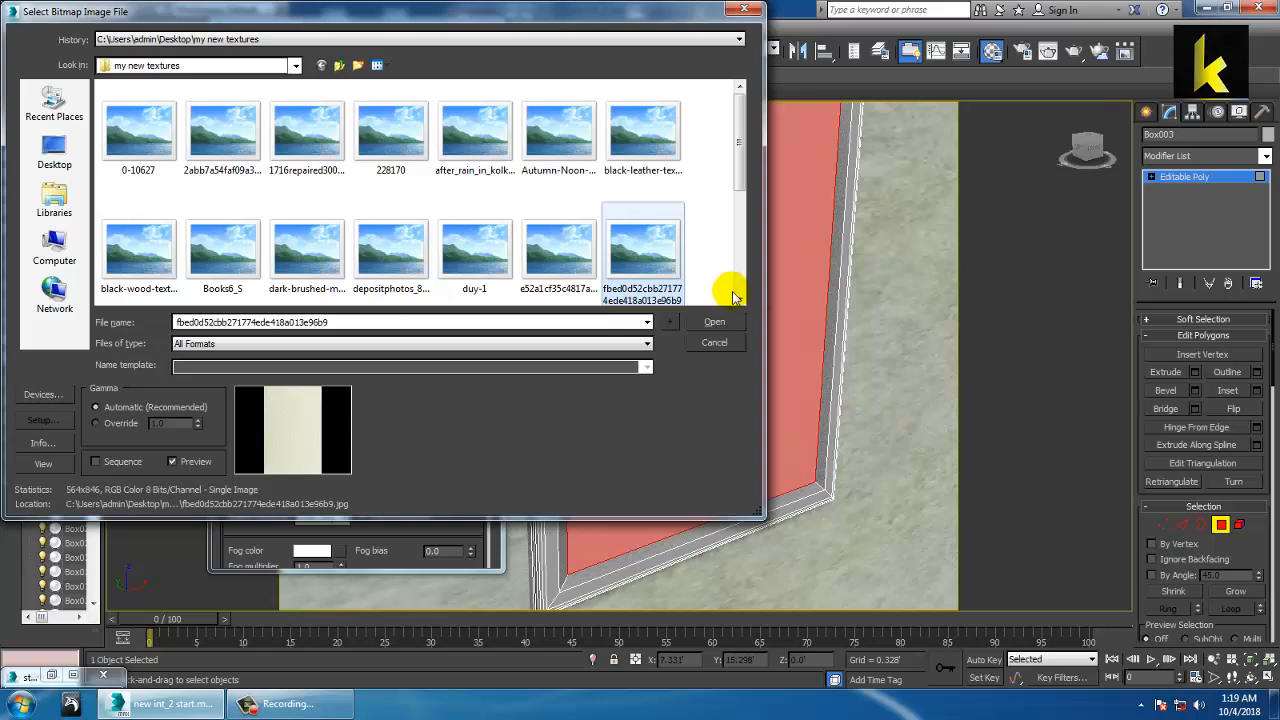
pyautogui.scroll(-1, 732, 296)
pyautogui.click(657, 282)
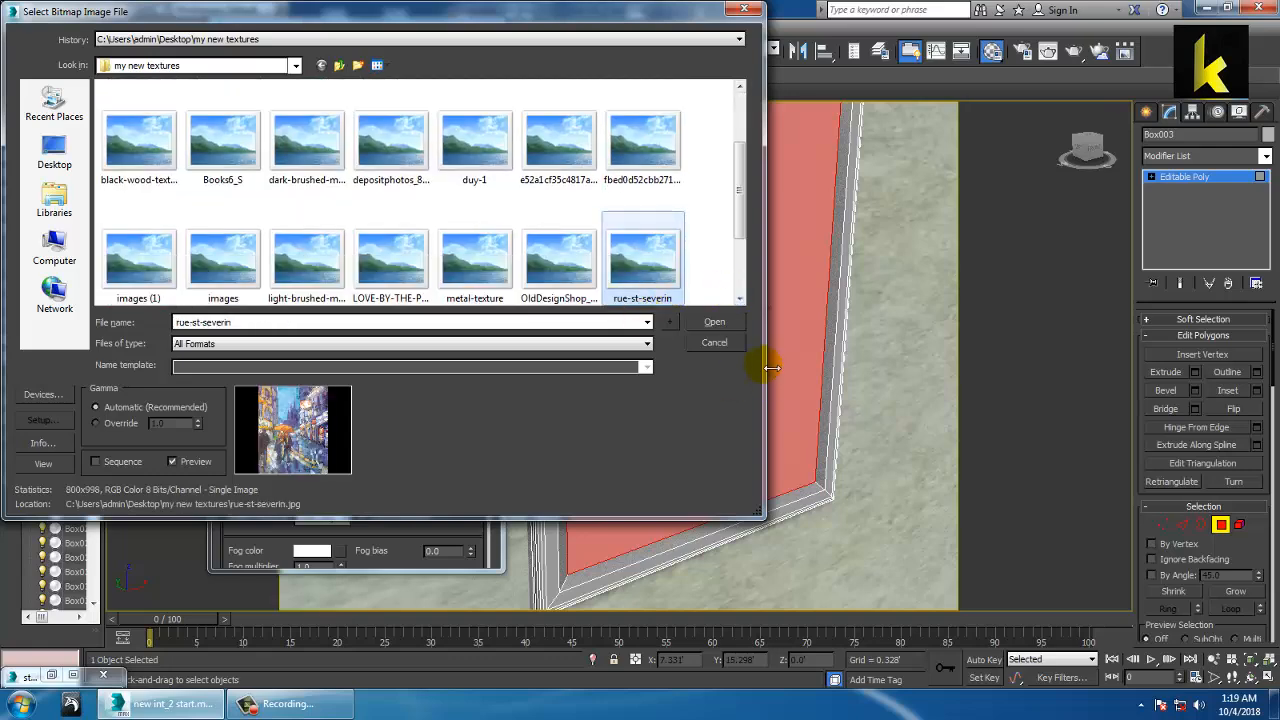
pyautogui.click(714, 322)
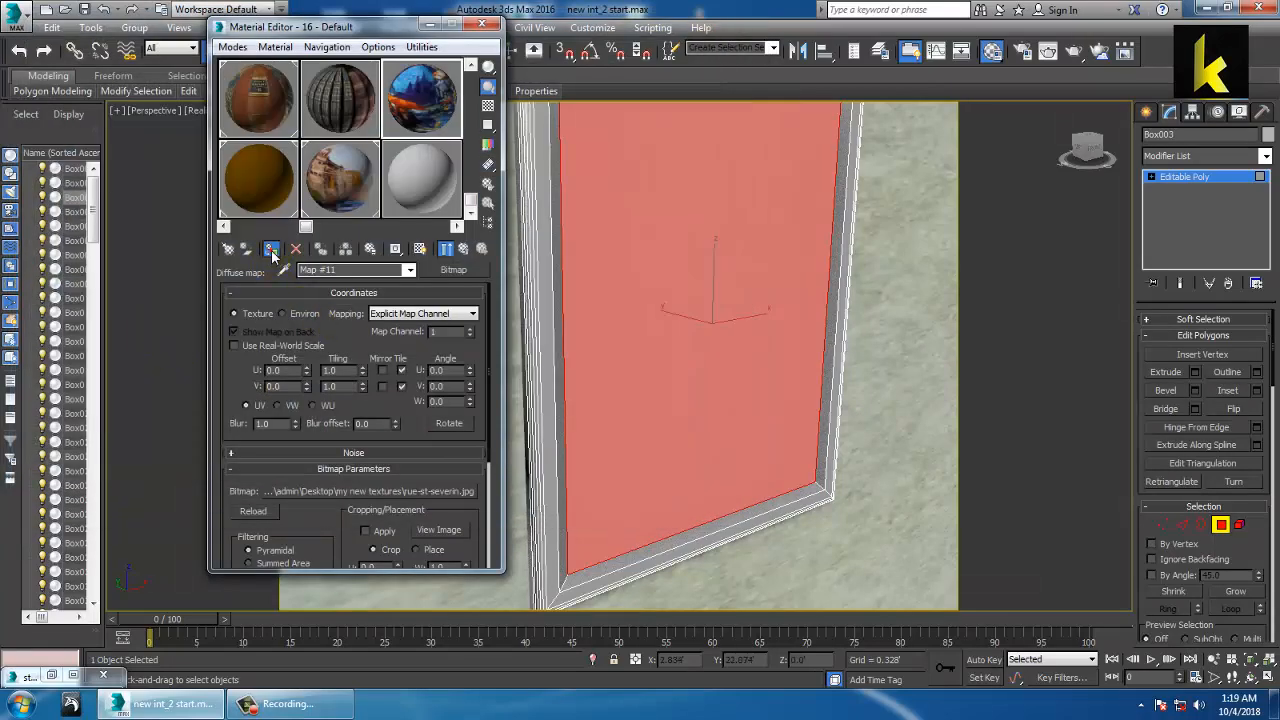
# - Assign 16 - Default with its map displayed to the third frame's picture polygon, and brown 20 - Default to its border
pyautogui.click(271, 250)
pyautogui.click(420, 249)
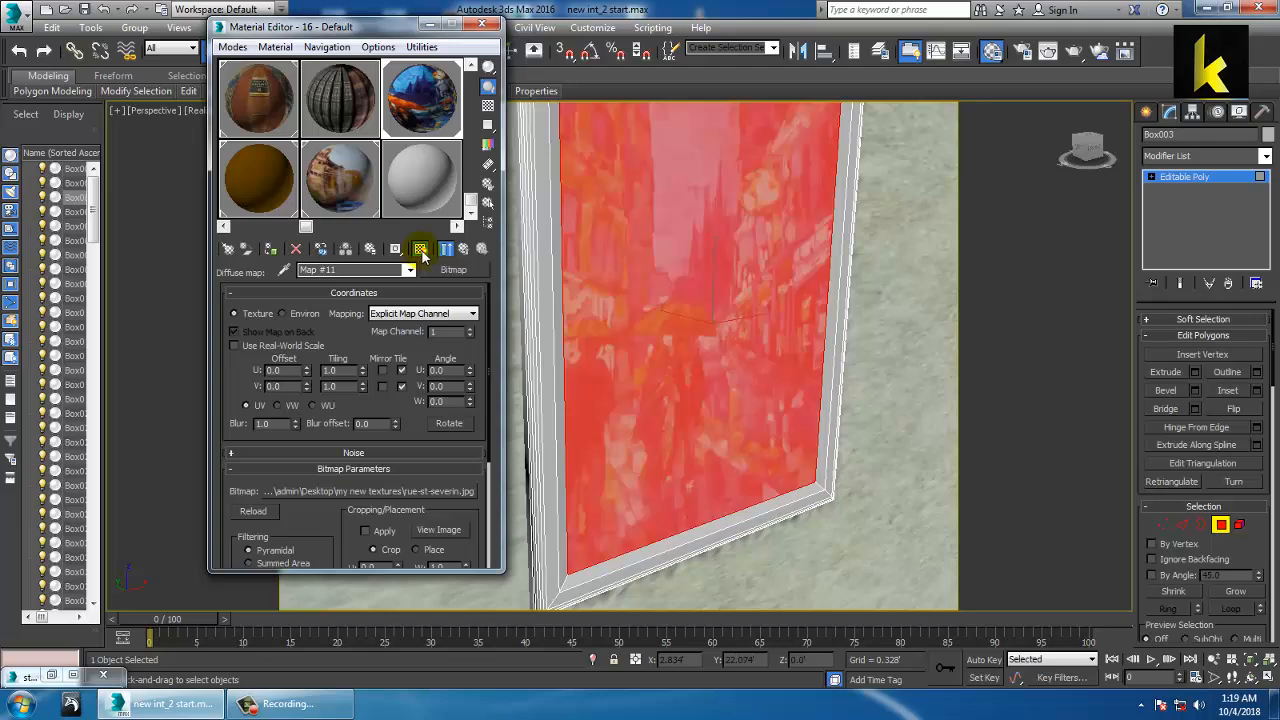
pyautogui.press('F2')
pyautogui.click(281, 173)
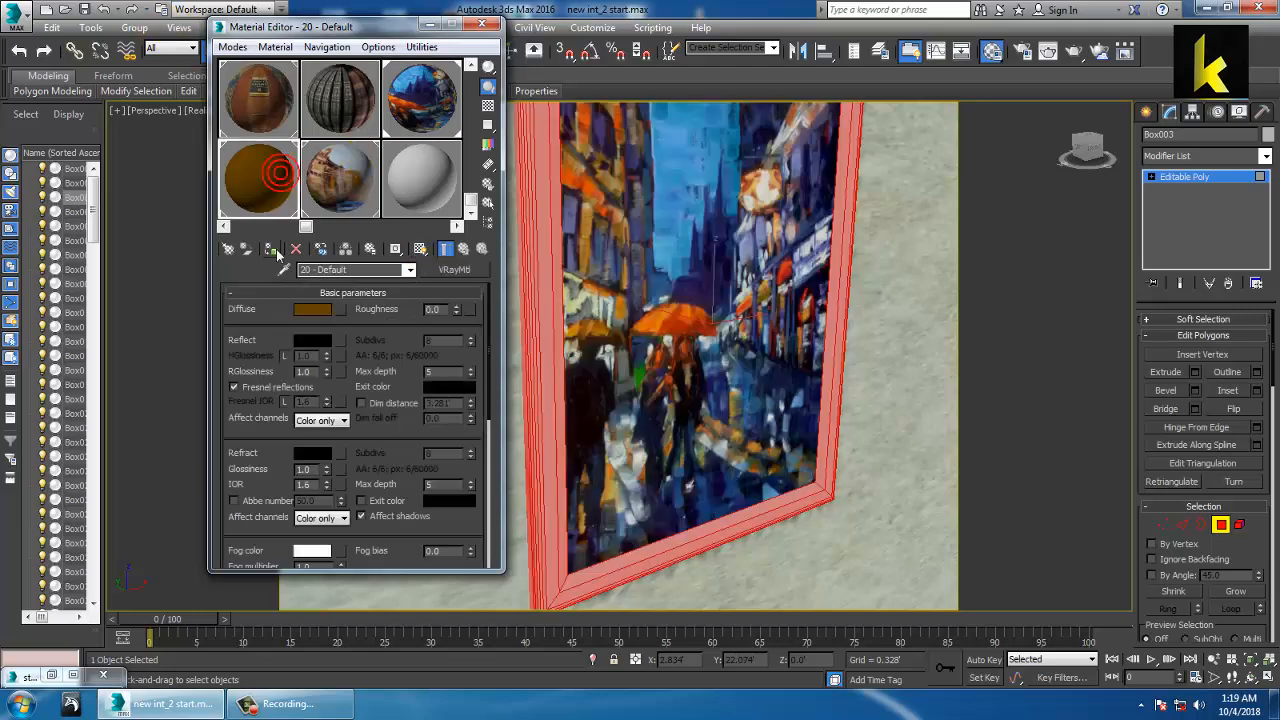
# - Examine the room and the wall bookshelf for objects that still need materials
pyautogui.scroll(-10, 783, 295)
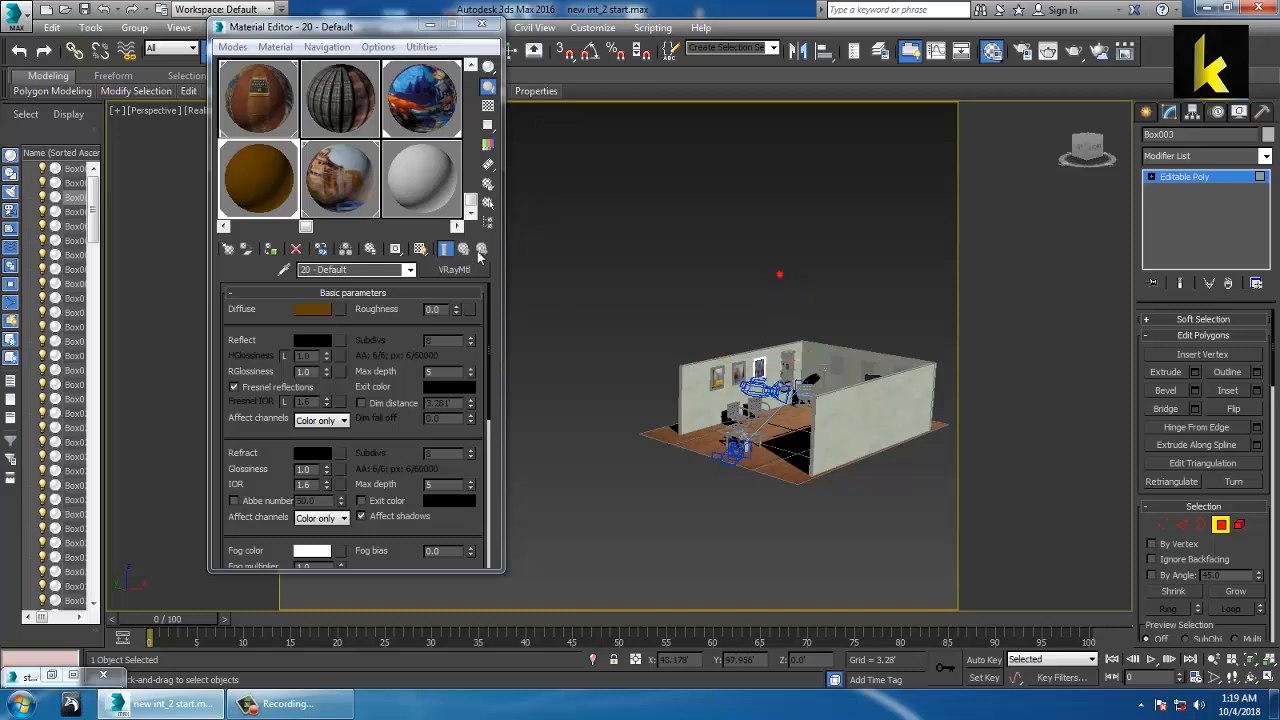
pyautogui.moveTo(308, 228); pyautogui.dragTo(484, 226)
pyautogui.scroll(15, 740, 397)
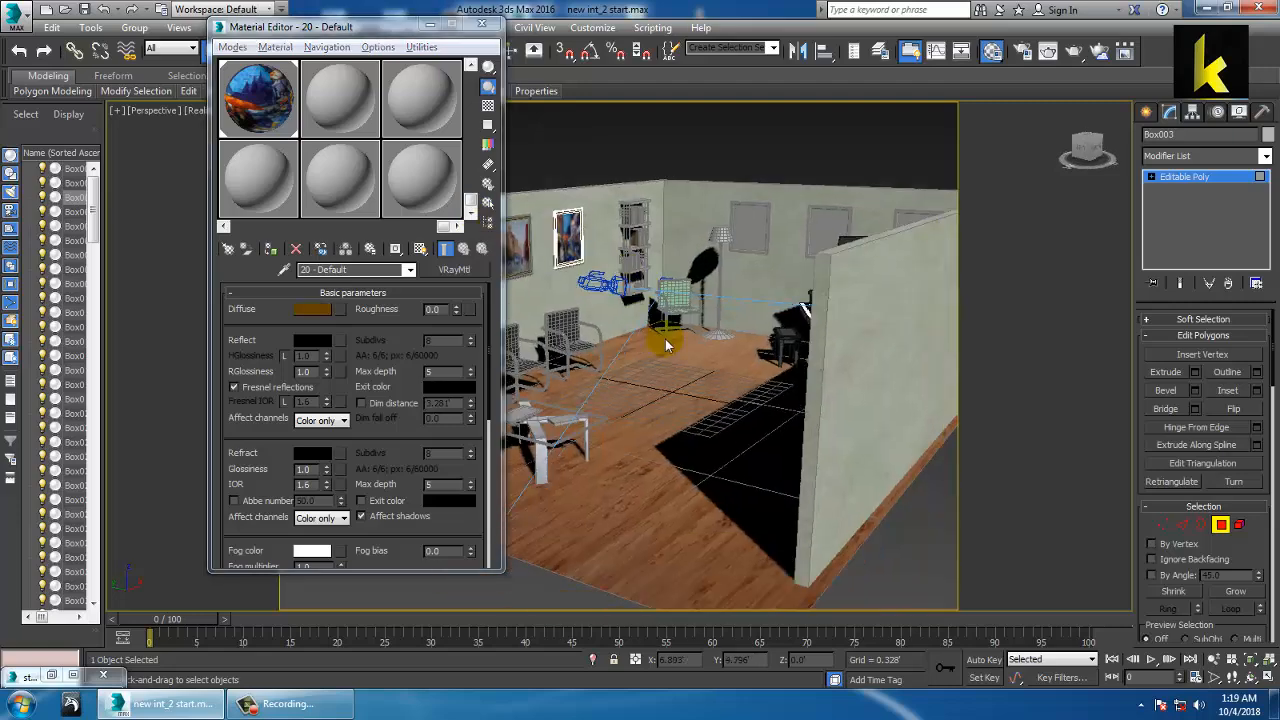
pyautogui.keyDown('alt'); pyautogui.moveTo(679, 358); pyautogui.dragTo(794, 350, button='middle'); pyautogui.keyUp('alt')
pyautogui.scroll(-6, 794, 348)
pyautogui.keyDown('alt'); pyautogui.moveTo(697, 349); pyautogui.dragTo(742, 392, button='middle'); pyautogui.keyUp('alt')
pyautogui.scroll(4, 733, 332)
pyautogui.scroll(12, 742, 390)
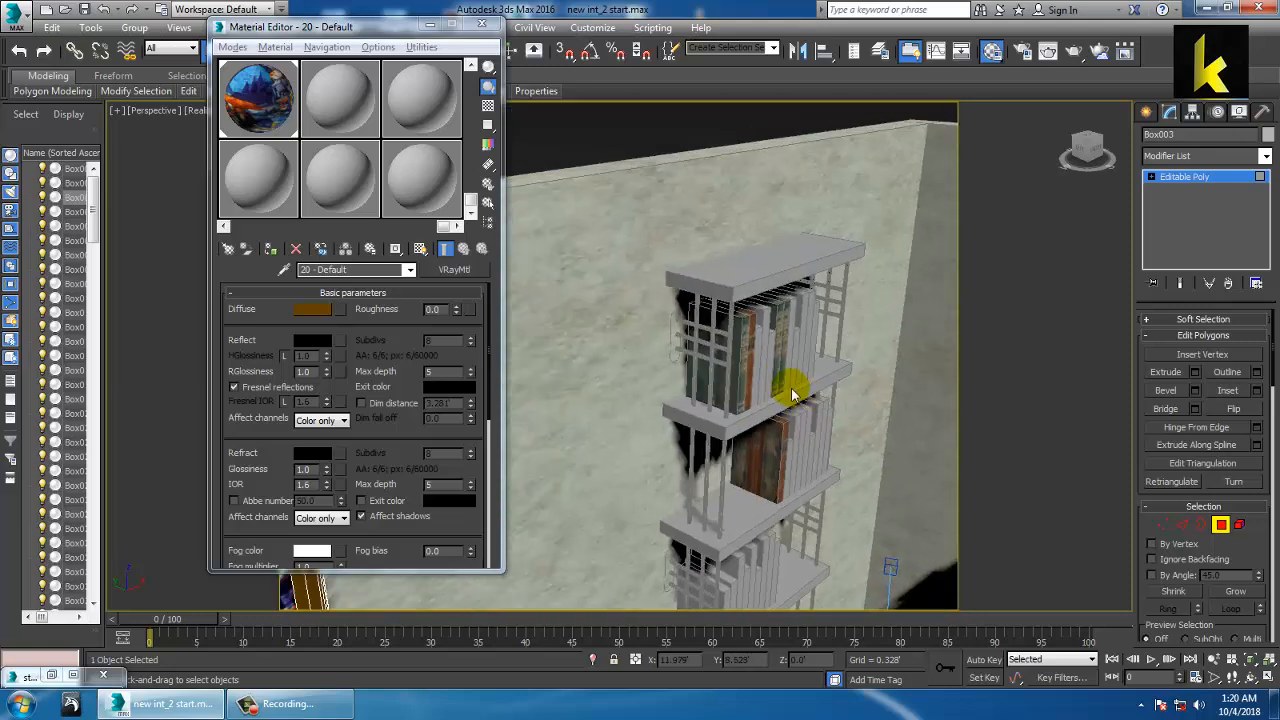
pyautogui.scroll(-10, 772, 297)
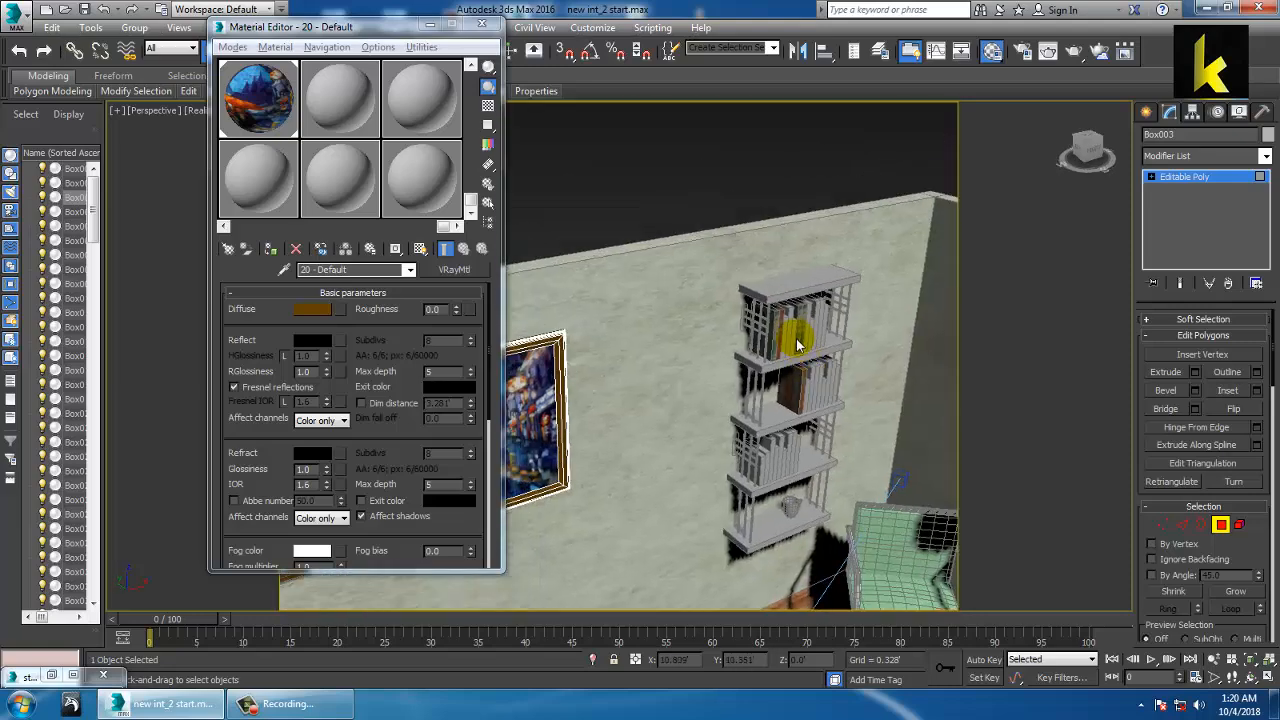
# - Leave polygon editing and select the untextured book beside the brown one on the bookshelf's top shelf
pyautogui.click(1188, 178)
pyautogui.scroll(8, 700, 390)
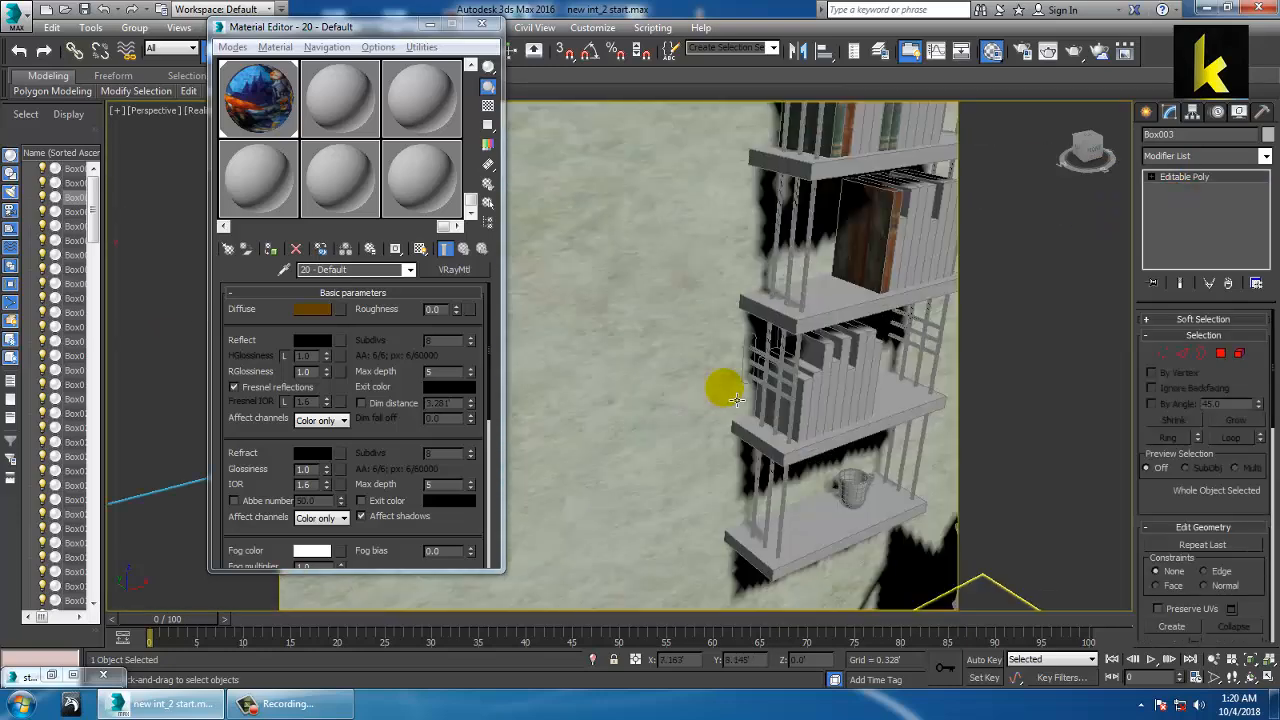
pyautogui.moveTo(714, 377); pyautogui.dragTo(721, 402, button='middle')
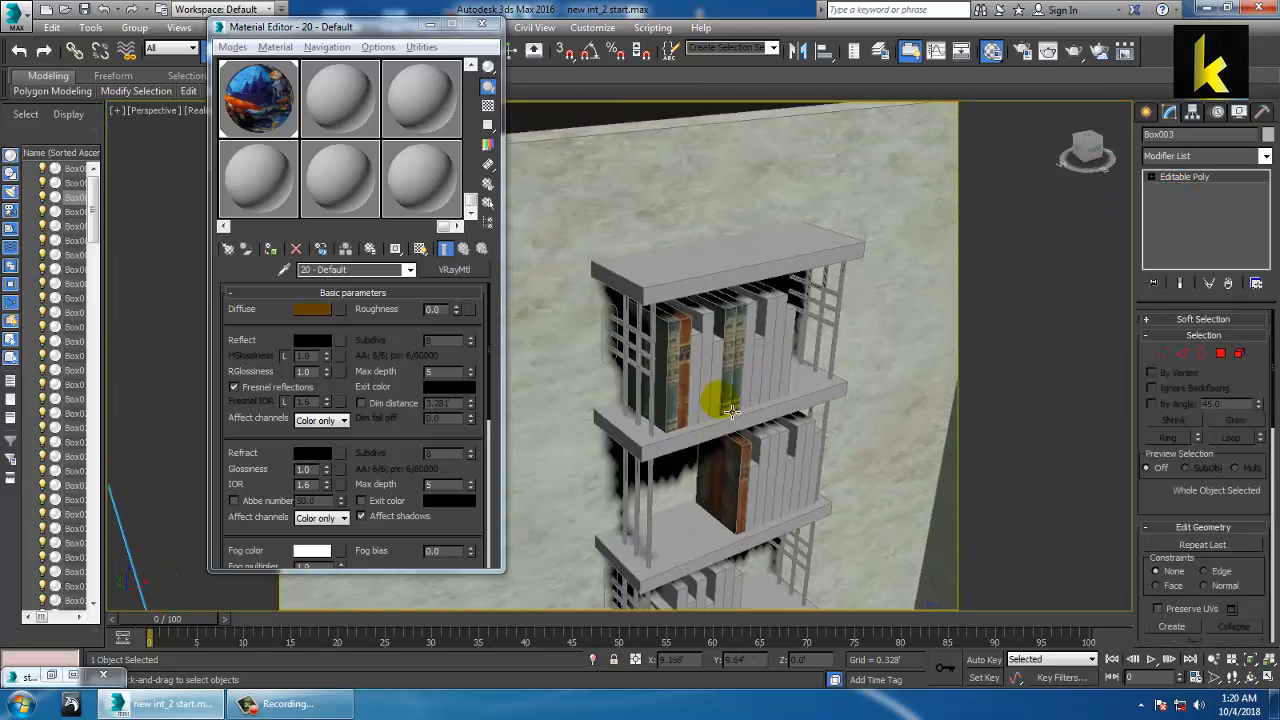
pyautogui.scroll(8, 721, 398)
pyautogui.click(598, 314)
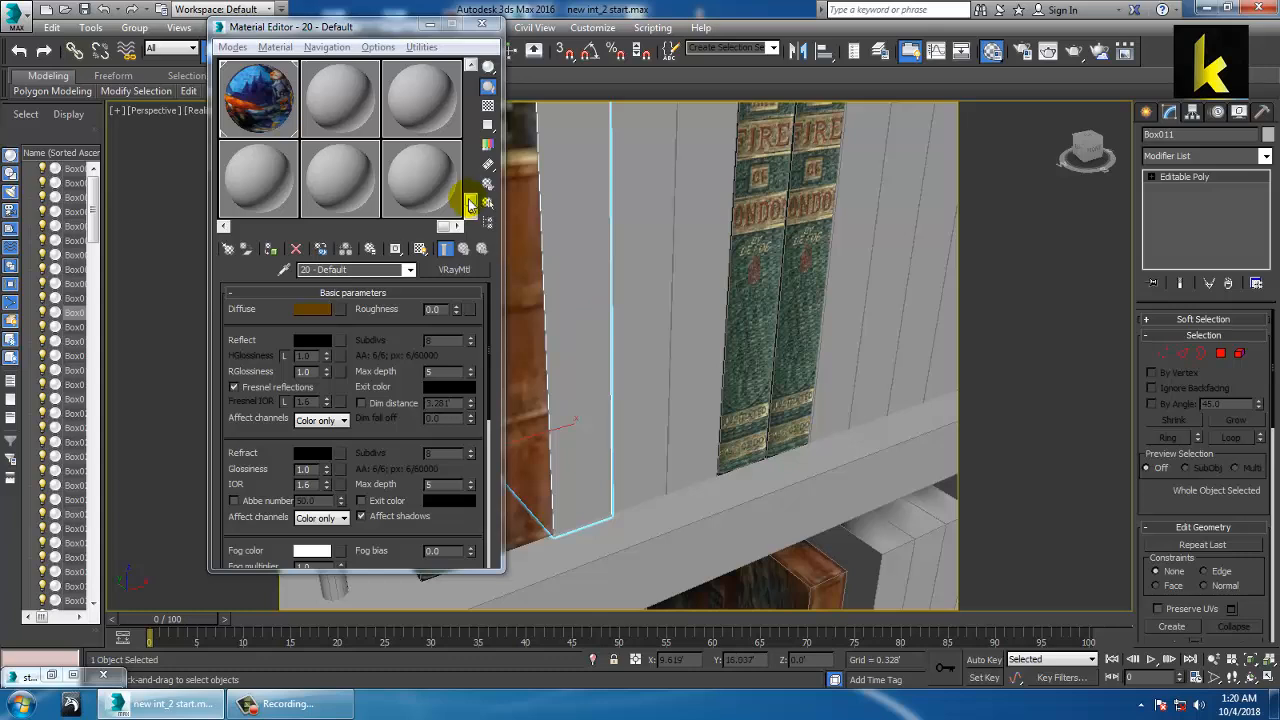
# - Assign the existing green book cover material 13 - Default to the selected book
pyautogui.moveTo(471, 203); pyautogui.dragTo(483, 55)
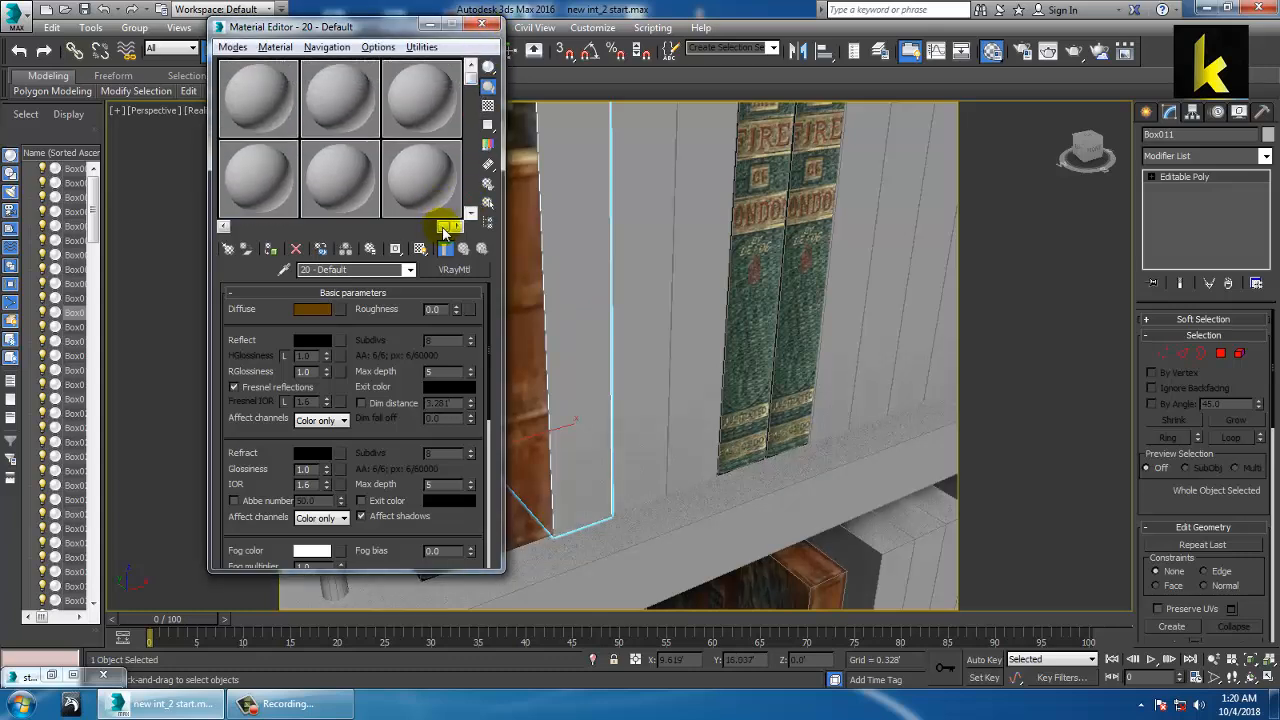
pyautogui.moveTo(449, 224); pyautogui.dragTo(207, 232)
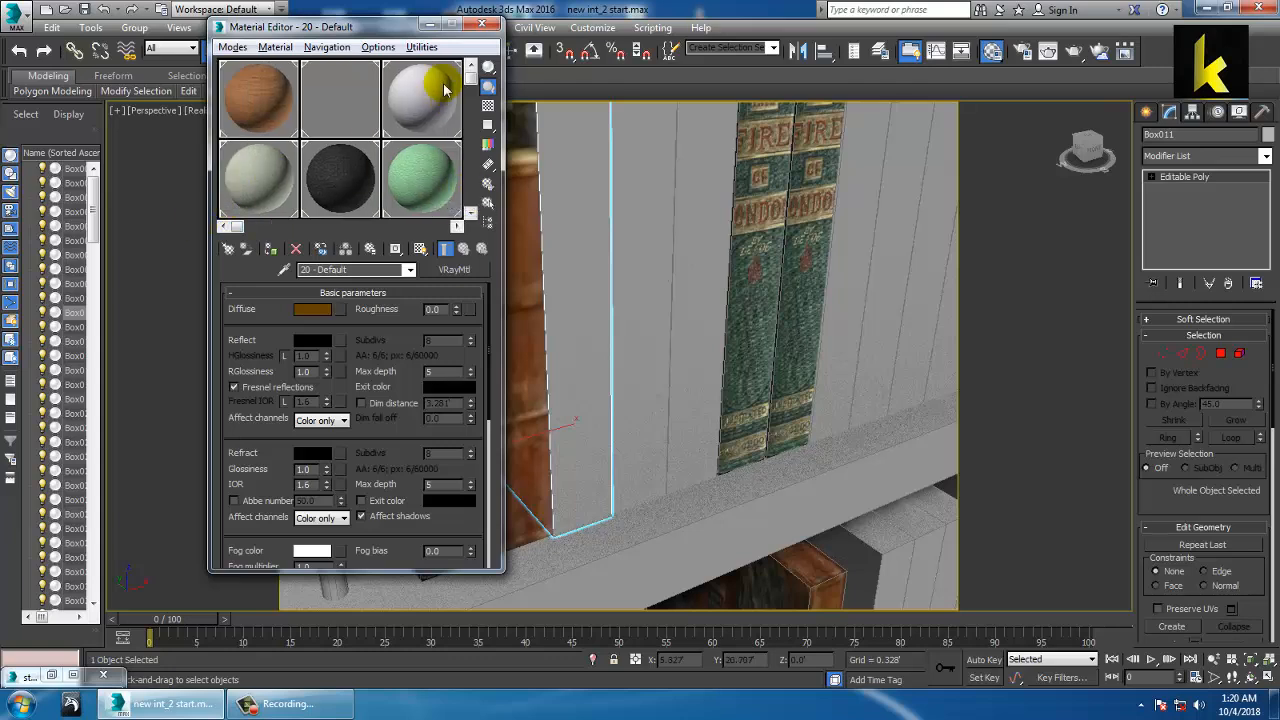
pyautogui.moveTo(474, 82); pyautogui.dragTo(479, 155)
pyautogui.click(265, 148)
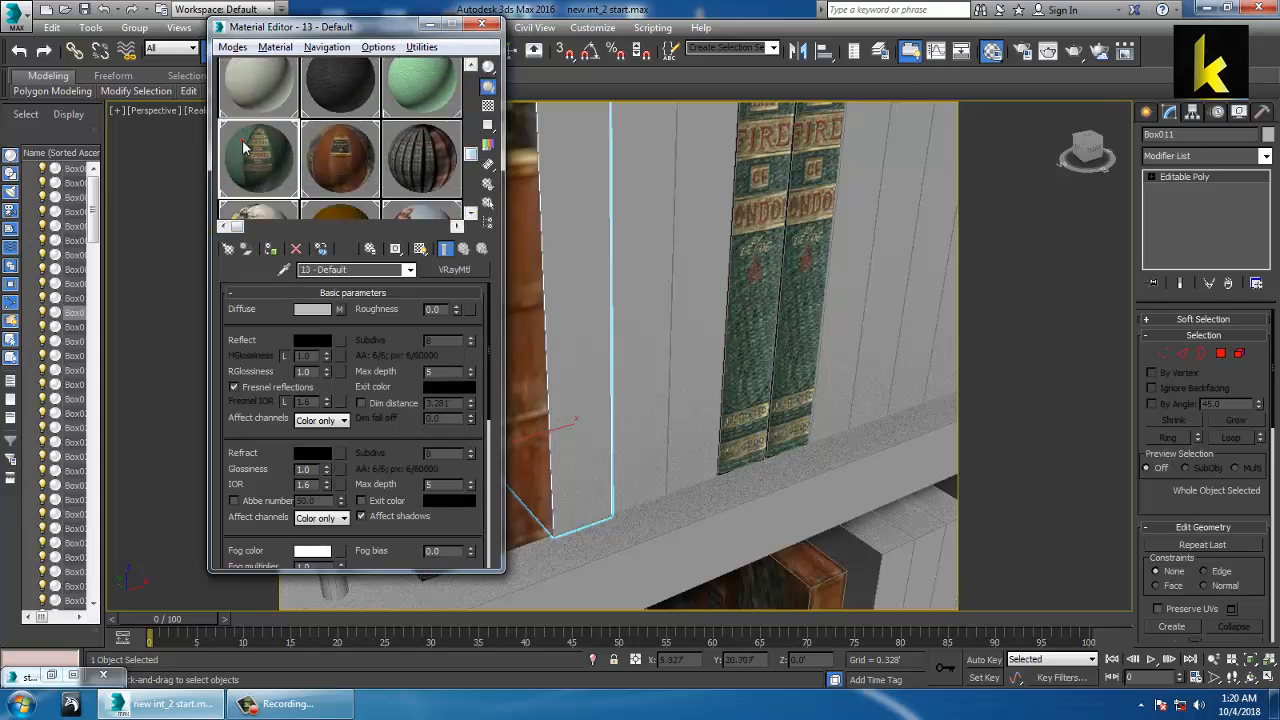
pyautogui.click(270, 249)
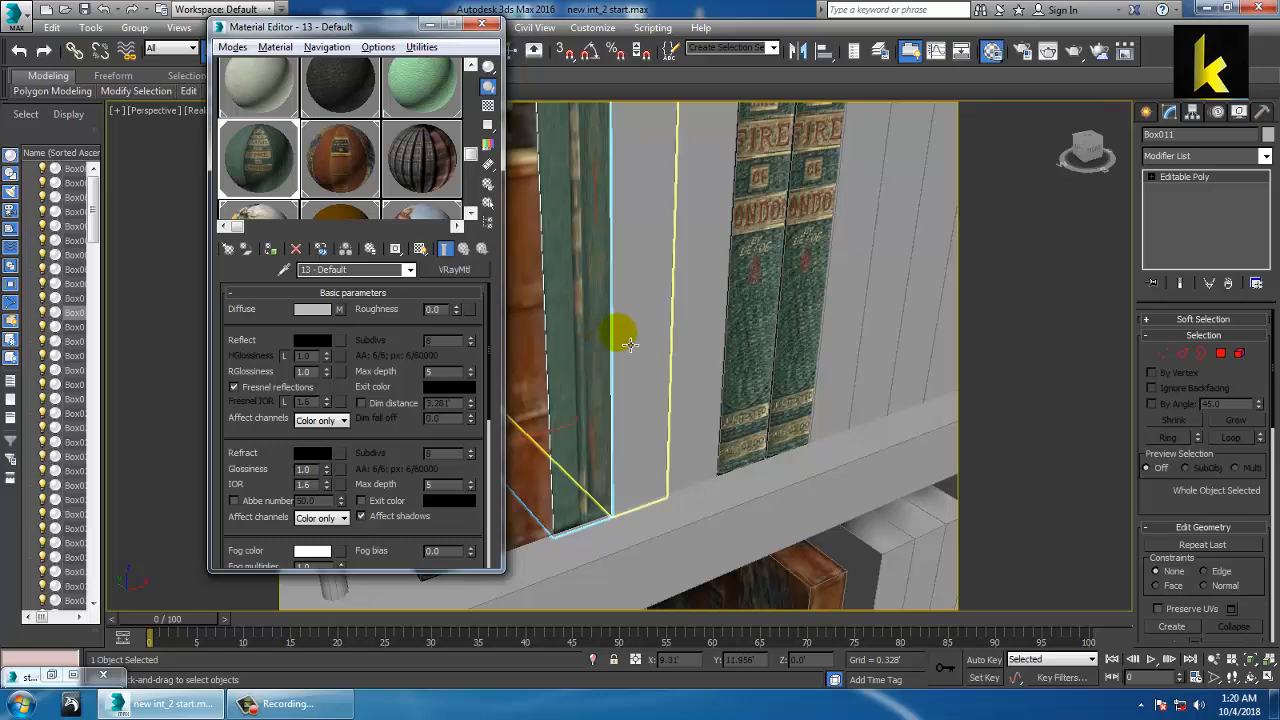
# - Add a UVW Map modifier to the selected green book, using Box mapping with a width of 0.343'
pyautogui.click(1265, 157)
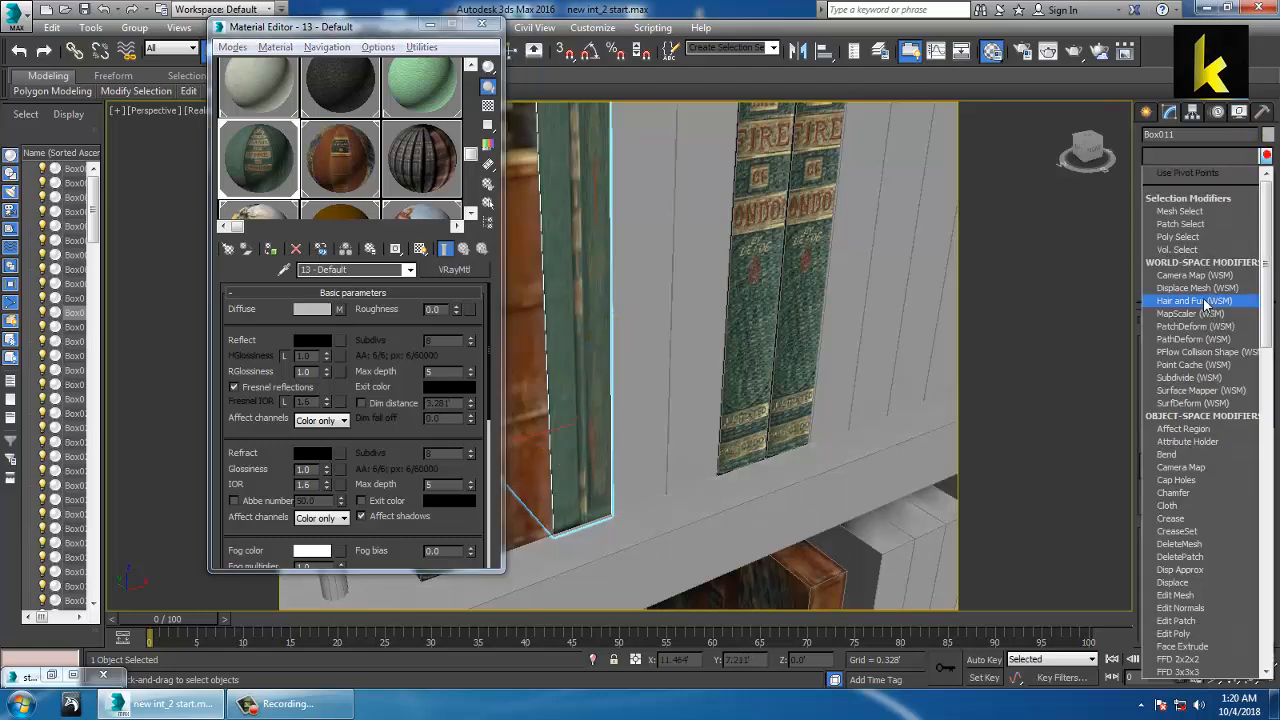
pyautogui.press('u')
pyautogui.click(1177, 531)
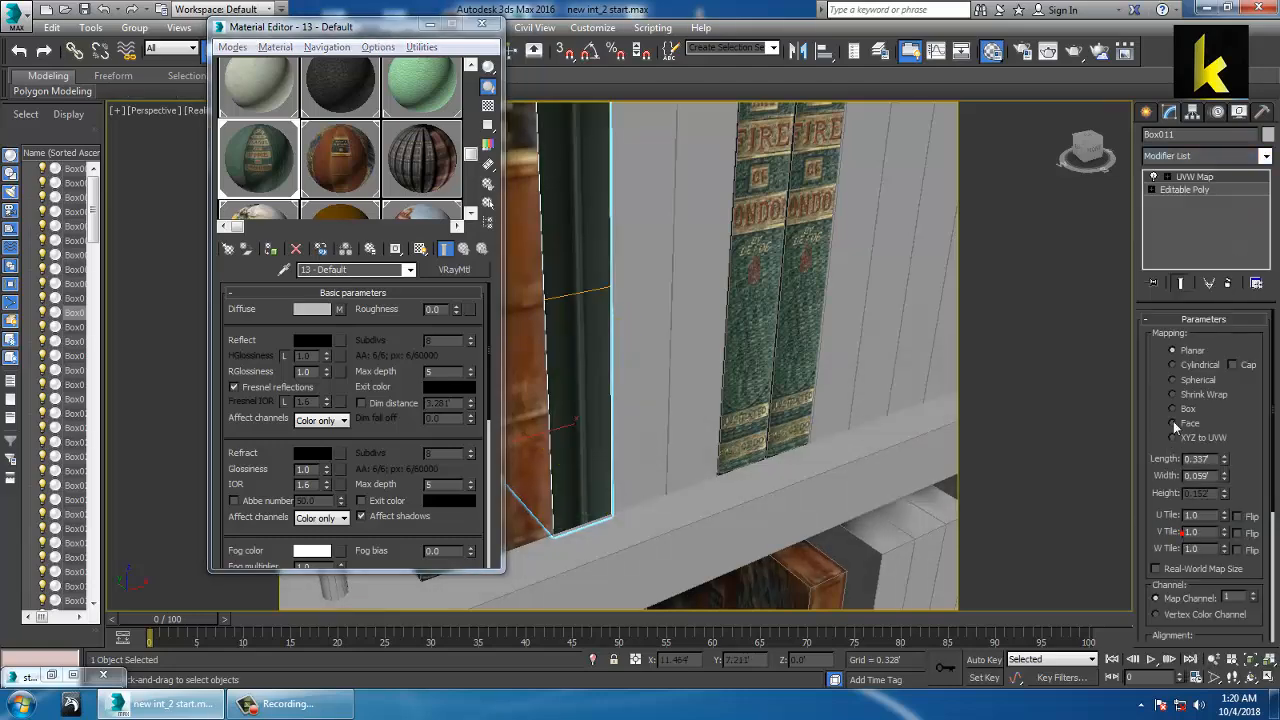
pyautogui.click(1188, 410)
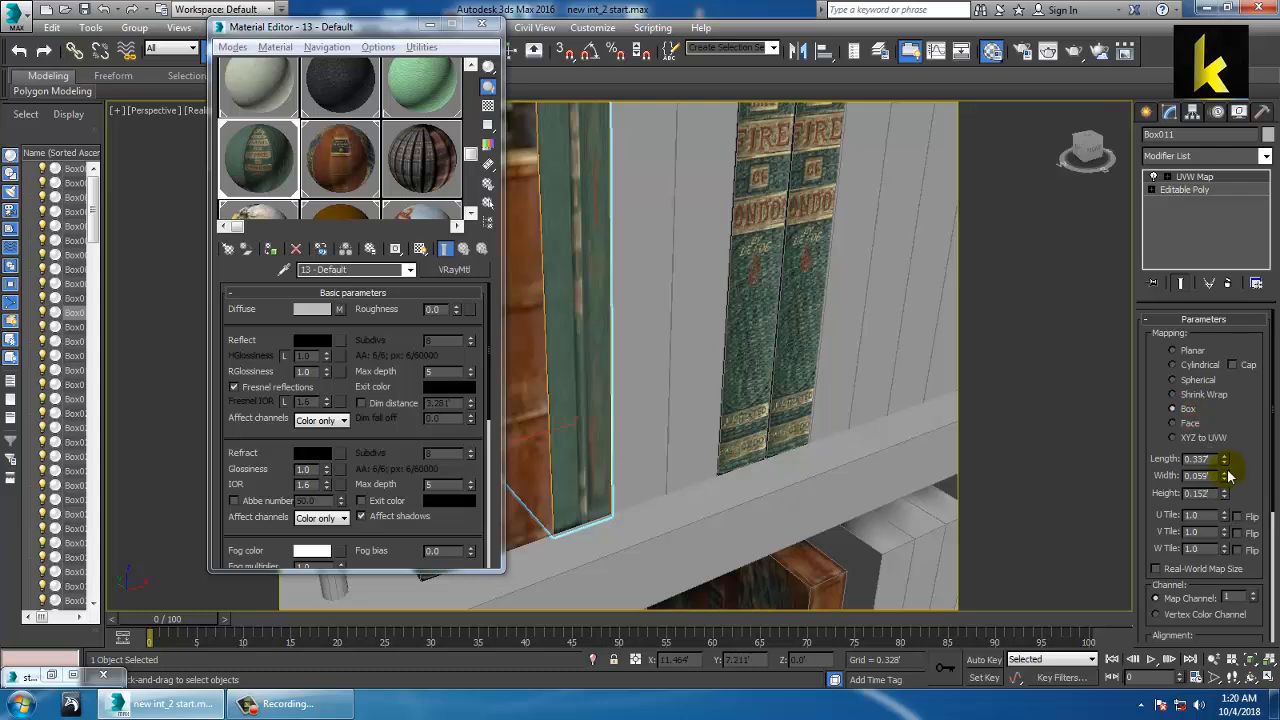
pyautogui.moveTo(1224, 476); pyautogui.dragTo(1142, 90)
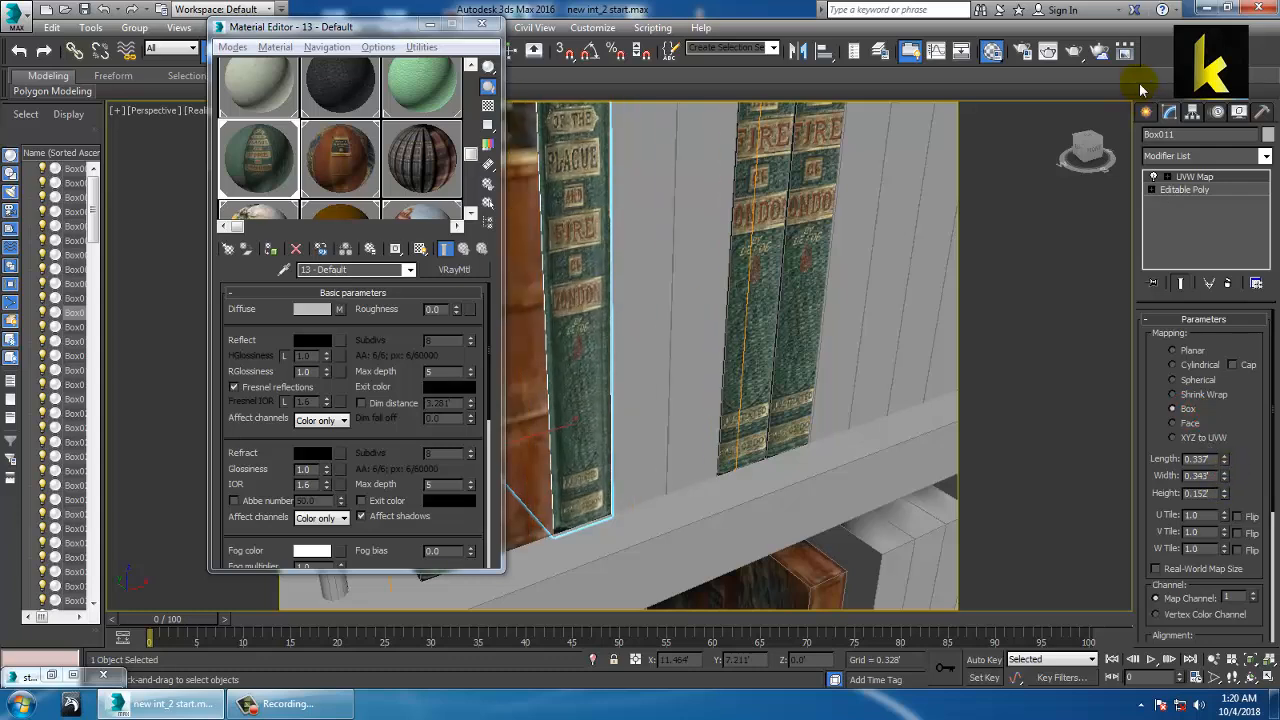
# - Convert the remapped green book to an Editable Poly
pyautogui.rightClick(586, 203)
pyautogui.moveTo(645, 365)
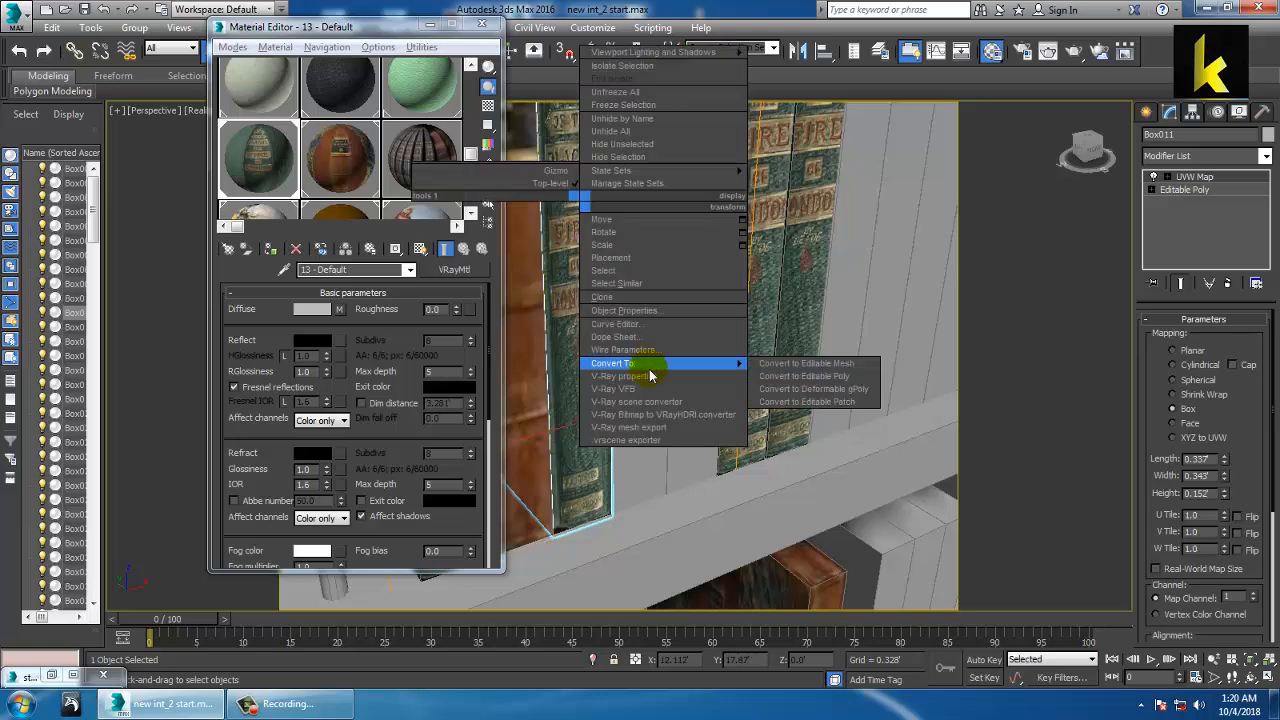
pyautogui.click(805, 376)
# - Delete all remaining untextured books from the bookshelf's top shelf
pyautogui.scroll(-6, 737, 357)
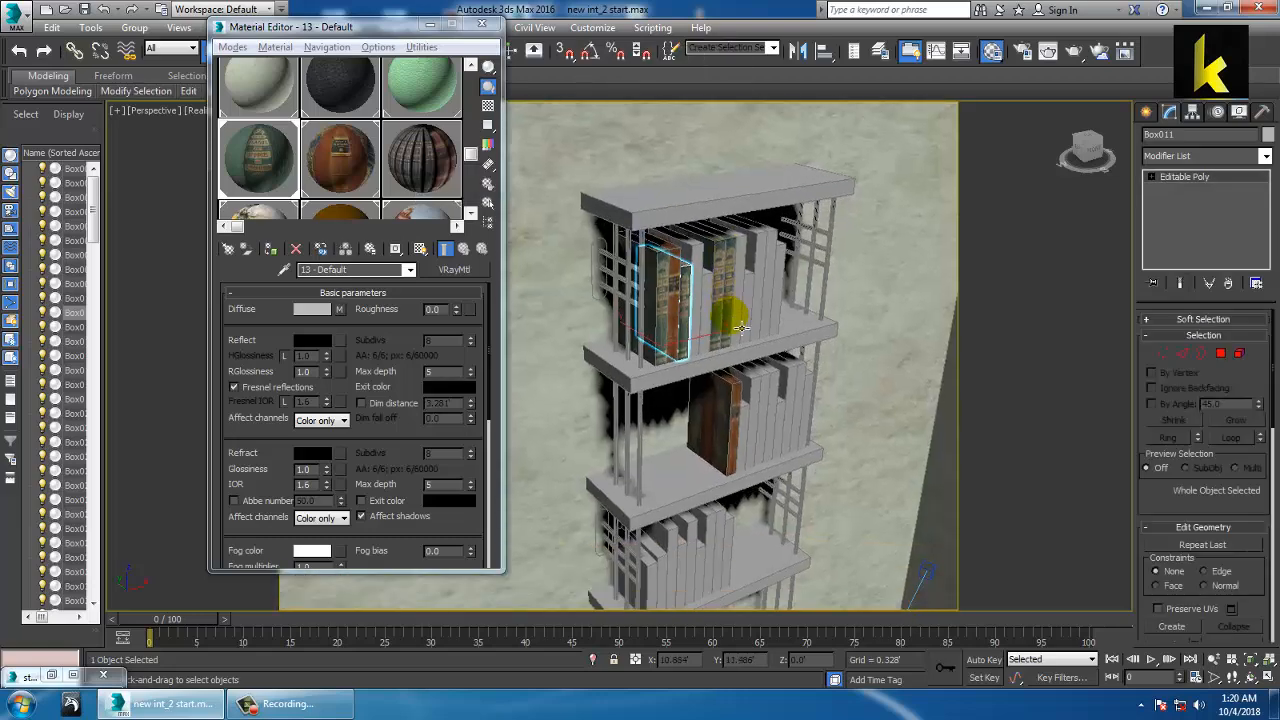
pyautogui.scroll(5, 730, 322)
pyautogui.scroll(-5, 690, 325)
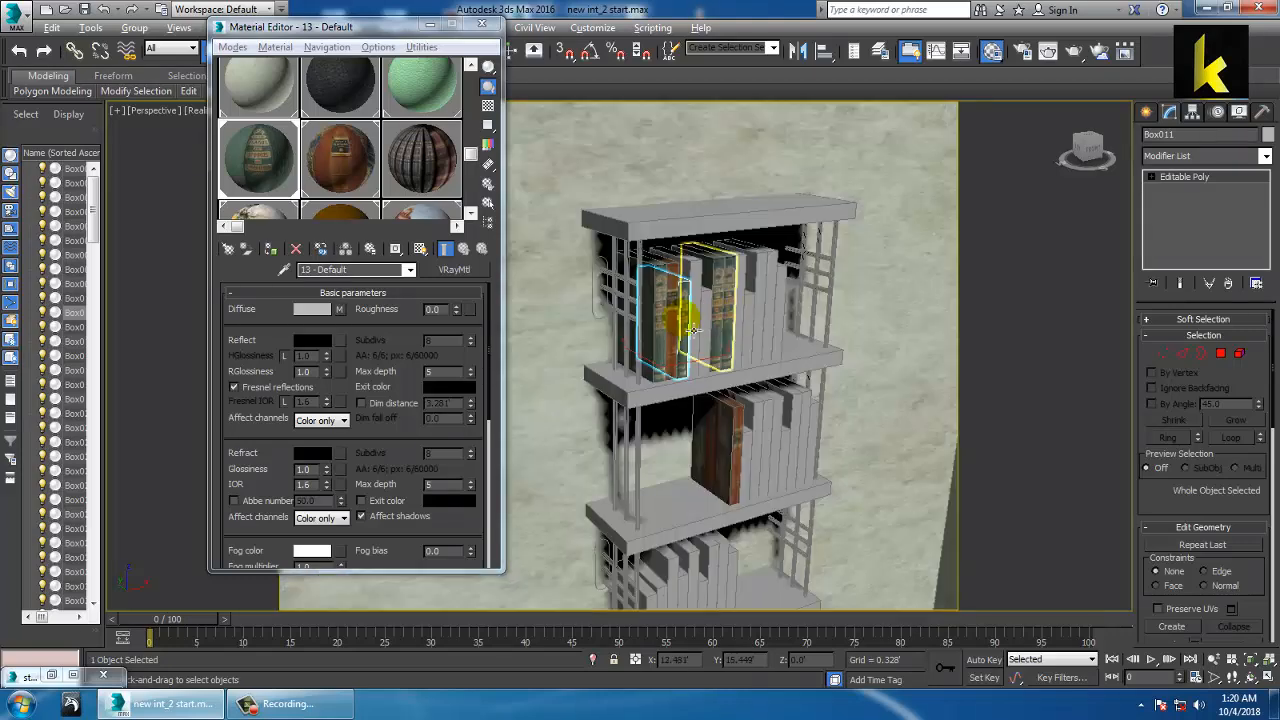
pyautogui.scroll(5, 690, 302)
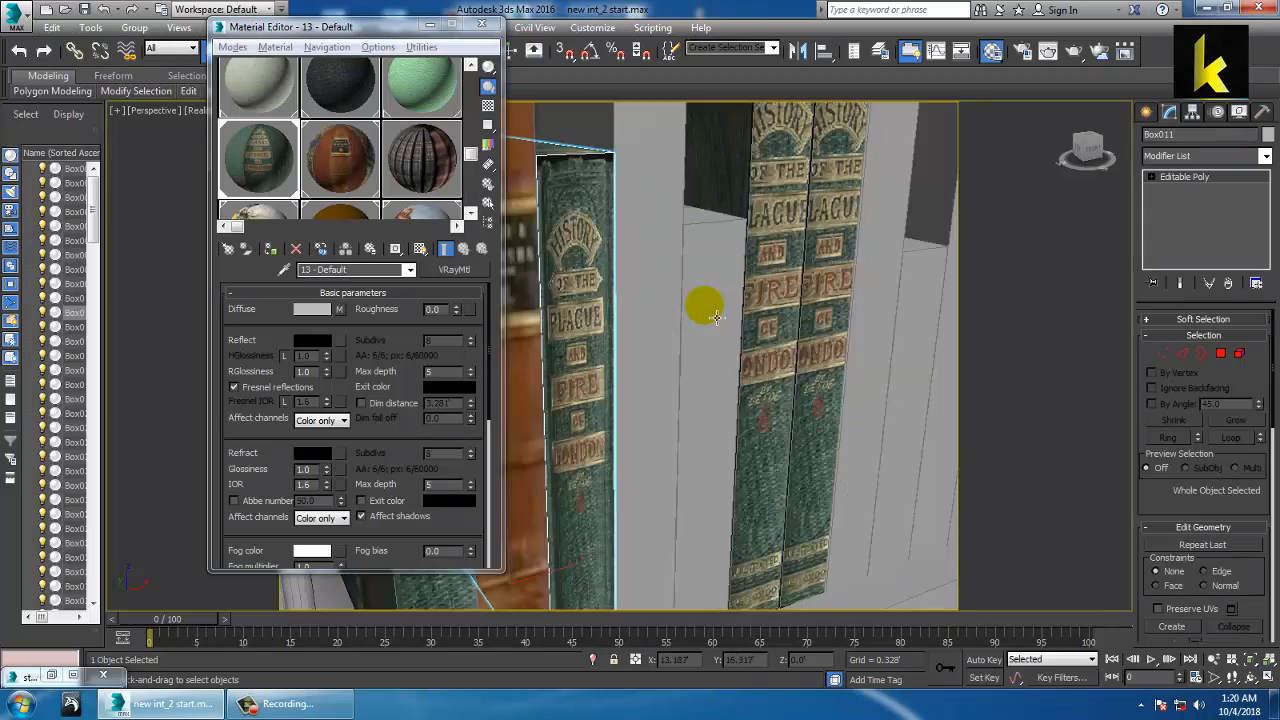
pyautogui.click(702, 300)
pyautogui.press('Delete')
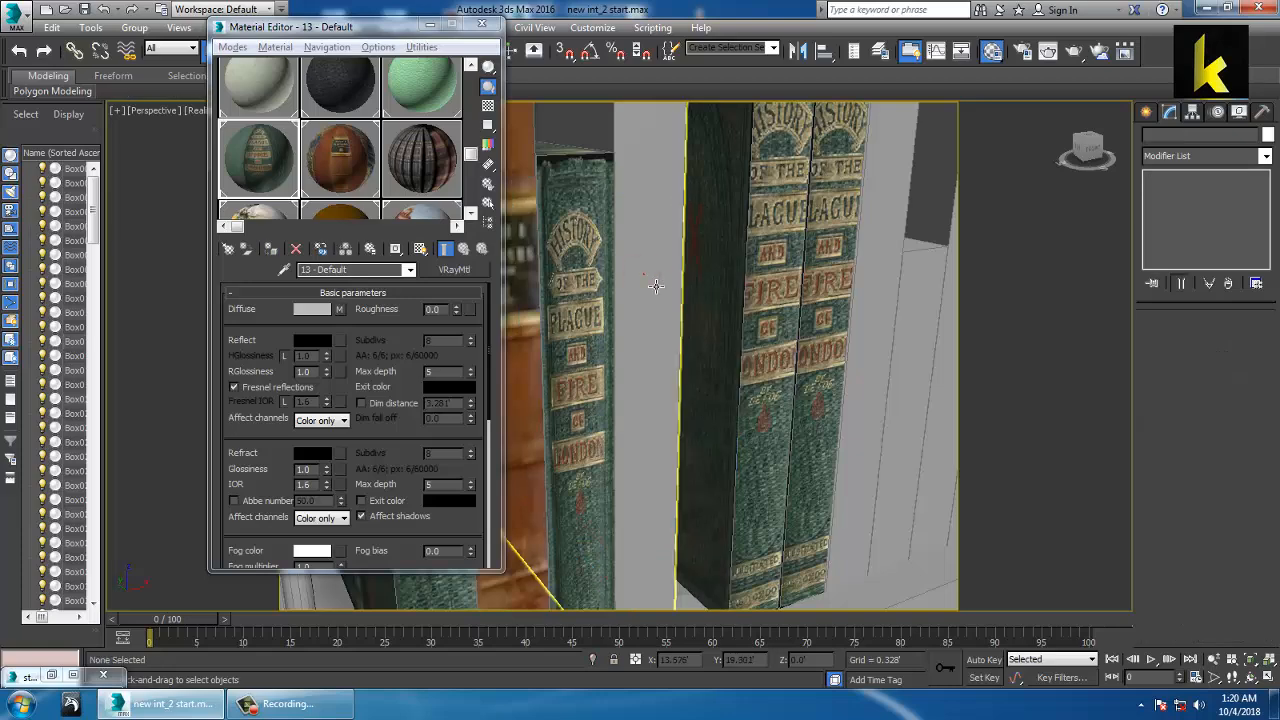
pyautogui.click(657, 288)
pyautogui.press('Delete')
pyautogui.scroll(-6, 704, 317)
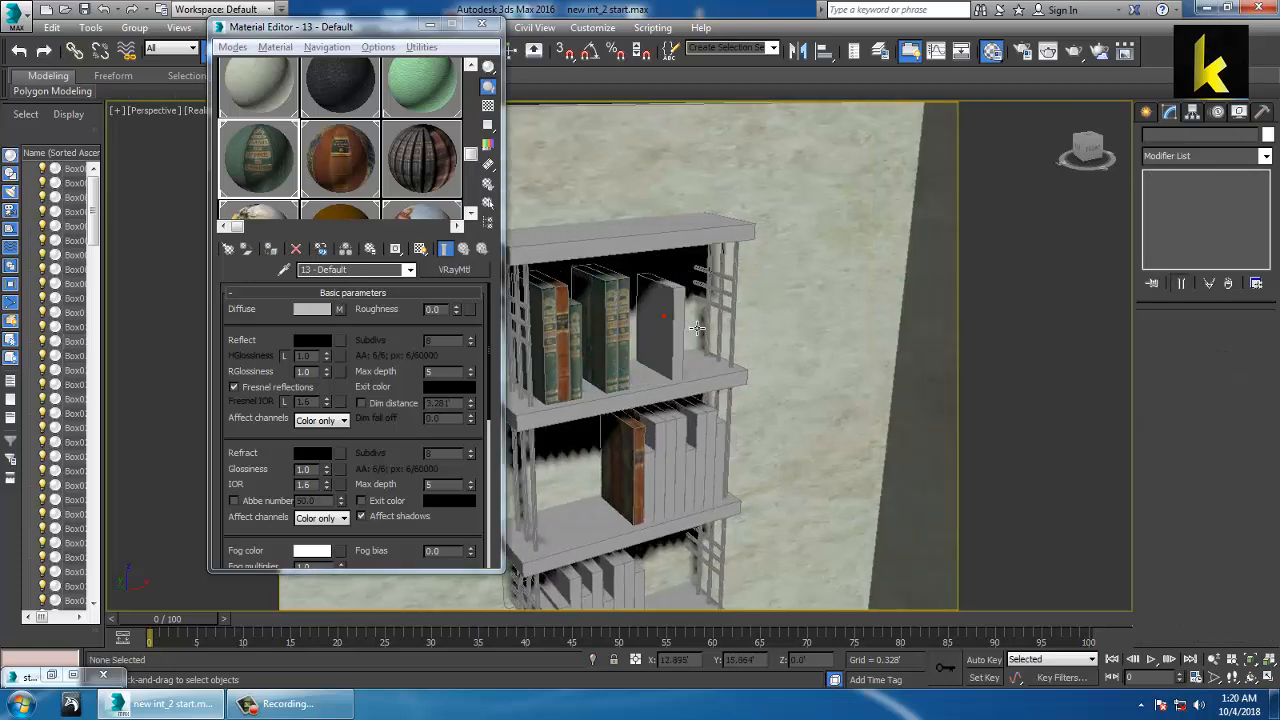
pyautogui.click(690, 325)
pyautogui.press('Delete')
# - Copy the brown book on the top shelf to just beyond its neighbouring green book
pyautogui.click(580, 343)
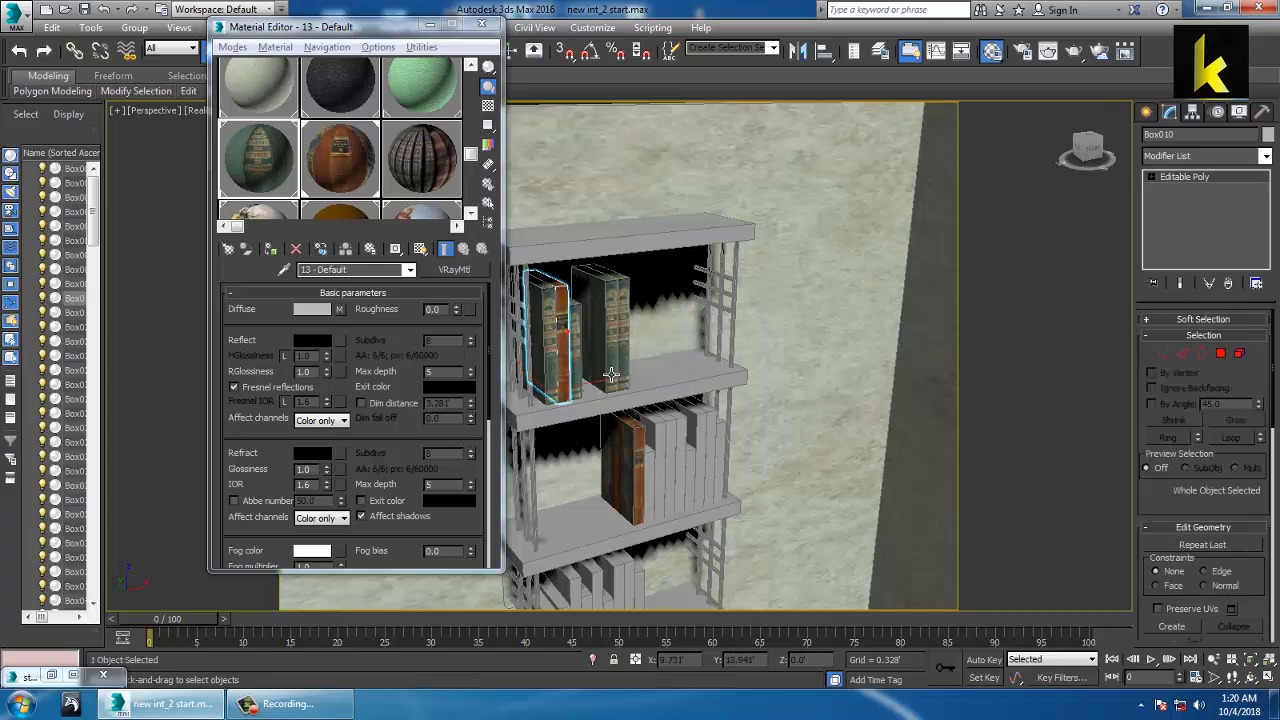
pyautogui.keyDown('shift'); pyautogui.moveTo(604, 386); pyautogui.dragTo(626, 388); pyautogui.keyUp('shift')
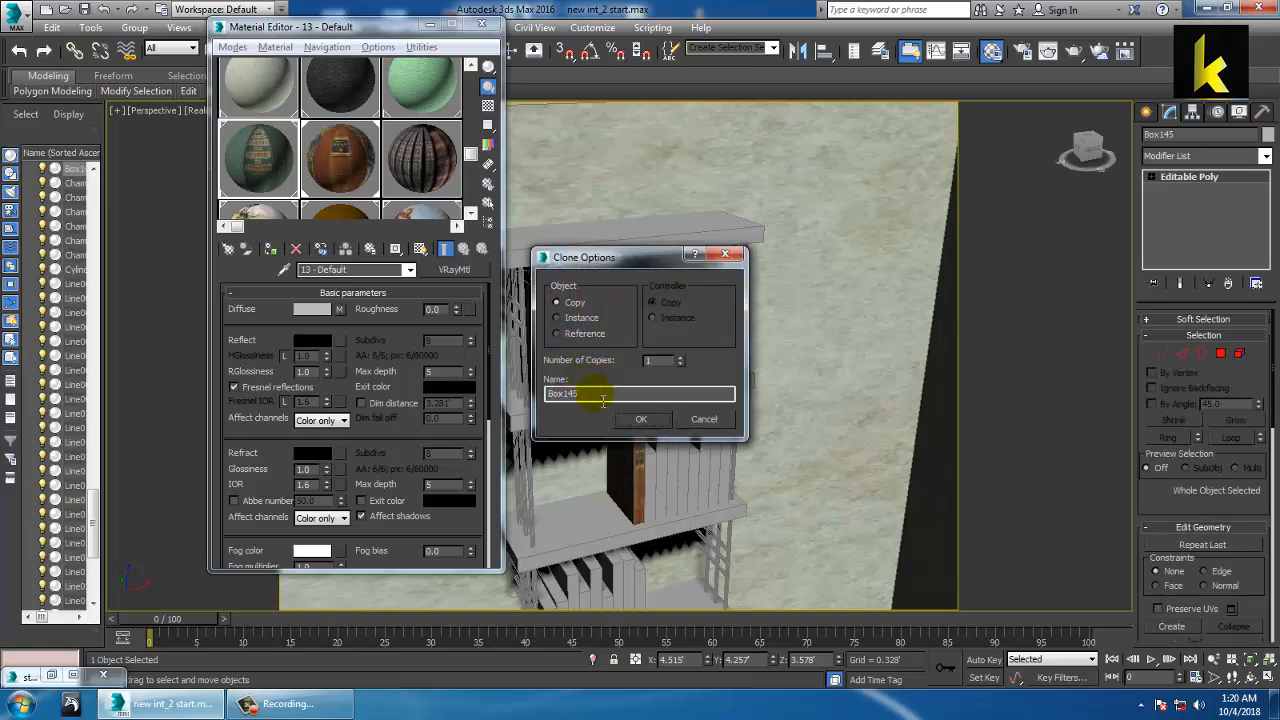
pyautogui.click(629, 423)
# - Copy the new brown book once more into the gap before the pair of green books
pyautogui.moveTo(664, 328)
pyautogui.keyDown('alt'); pyautogui.mouseDown(button='middle')
pyautogui.moveTo(609, 354)
pyautogui.moveTo(734, 340)
pyautogui.moveTo(622, 362)
pyautogui.mouseUp(button='middle'); pyautogui.keyUp('alt')
pyautogui.scroll(5, 609, 354)
pyautogui.scroll(-5, 734, 340)
pyautogui.keyDown('alt'); pyautogui.moveTo(720, 366); pyautogui.dragTo(746, 377, button='middle'); pyautogui.keyUp('alt')
pyautogui.scroll(6, 746, 377)
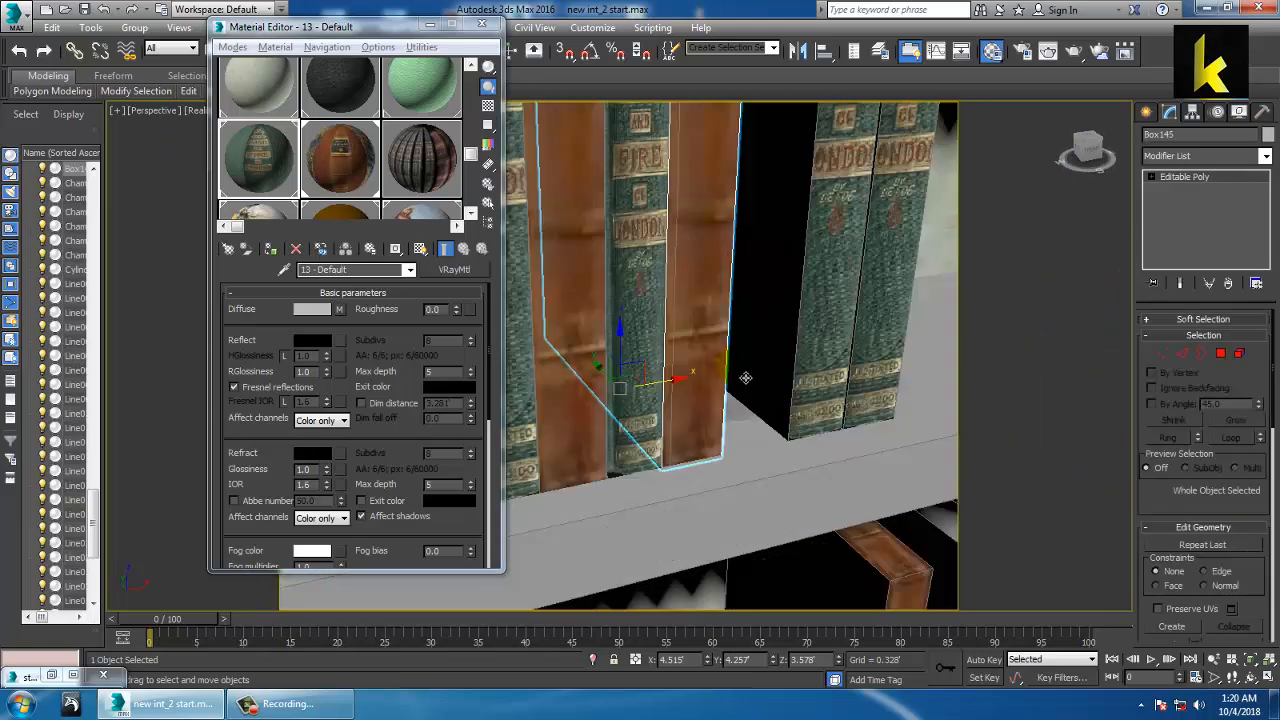
pyautogui.moveTo(679, 391)
pyautogui.mouseDown()
pyautogui.moveTo(749, 384)
pyautogui.moveTo(726, 394)
pyautogui.mouseUp()
pyautogui.click(643, 419)
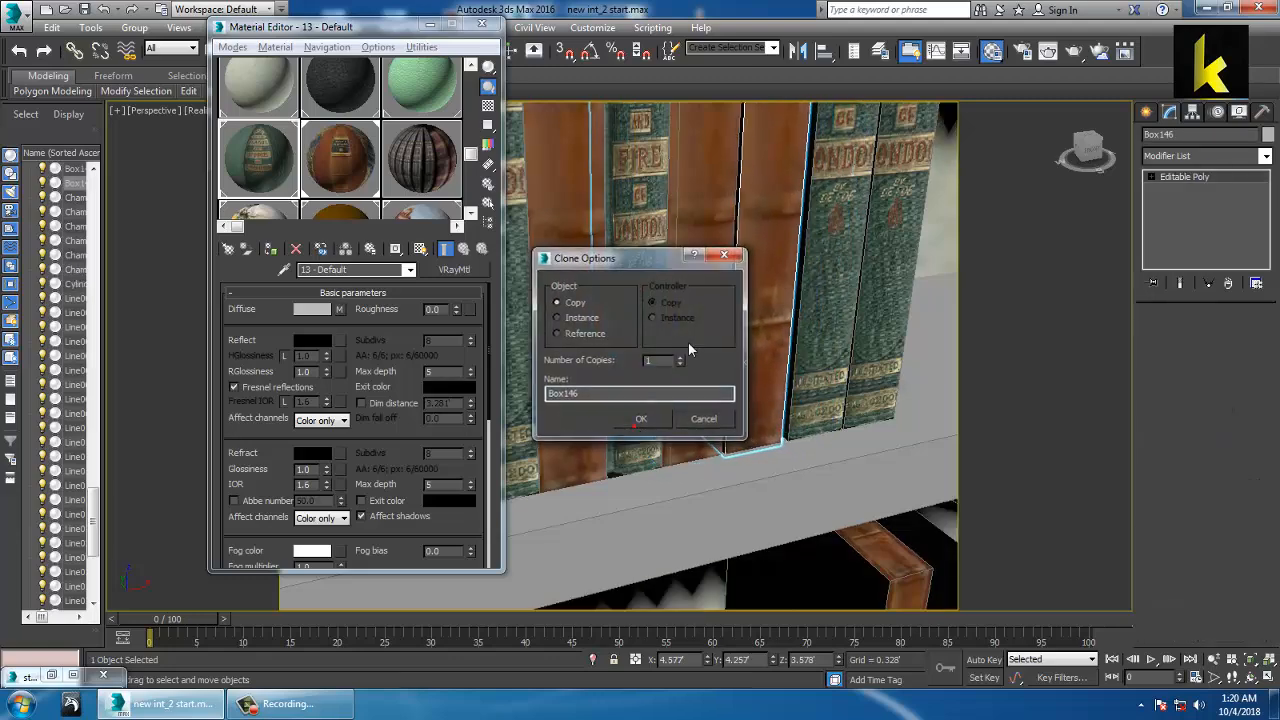
pyautogui.keyDown('alt'); pyautogui.moveTo(726, 401); pyautogui.dragTo(727, 410, button='middle'); pyautogui.keyUp('alt')
# - Shorten the last copied brown book by lowering its four top vertices about 0.113', and leave vertex editing
pyautogui.press('1')
pyautogui.scroll(-8, 738, 362)
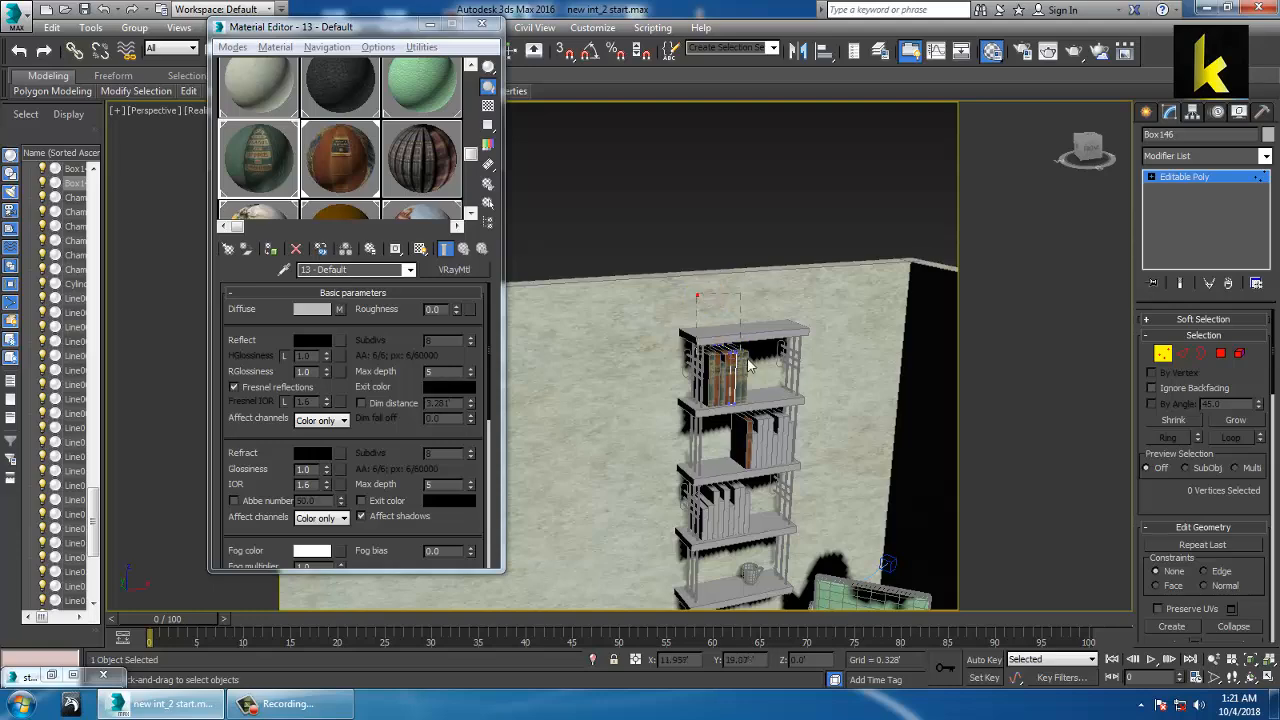
pyautogui.scroll(5, 750, 361)
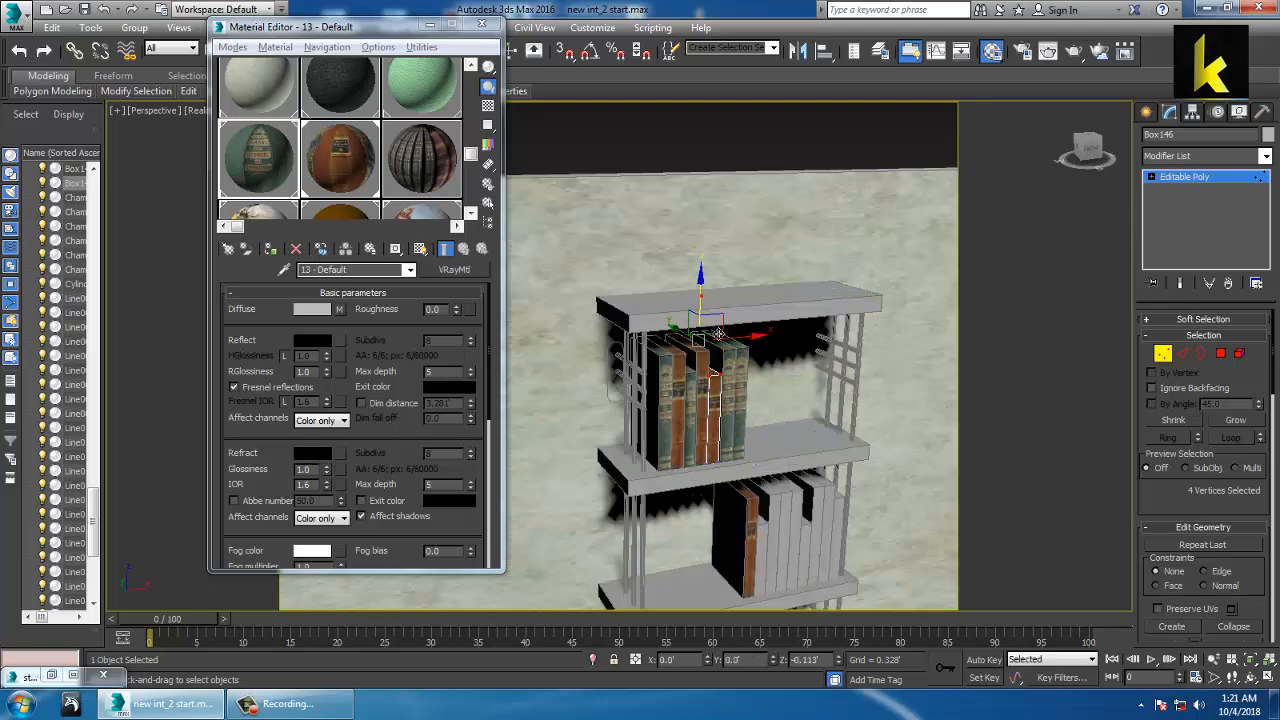
pyautogui.click(1199, 206)
# - Select all untextured books on the second shelf, excluding the brown one, and delete them
pyautogui.scroll(8, 705, 412)
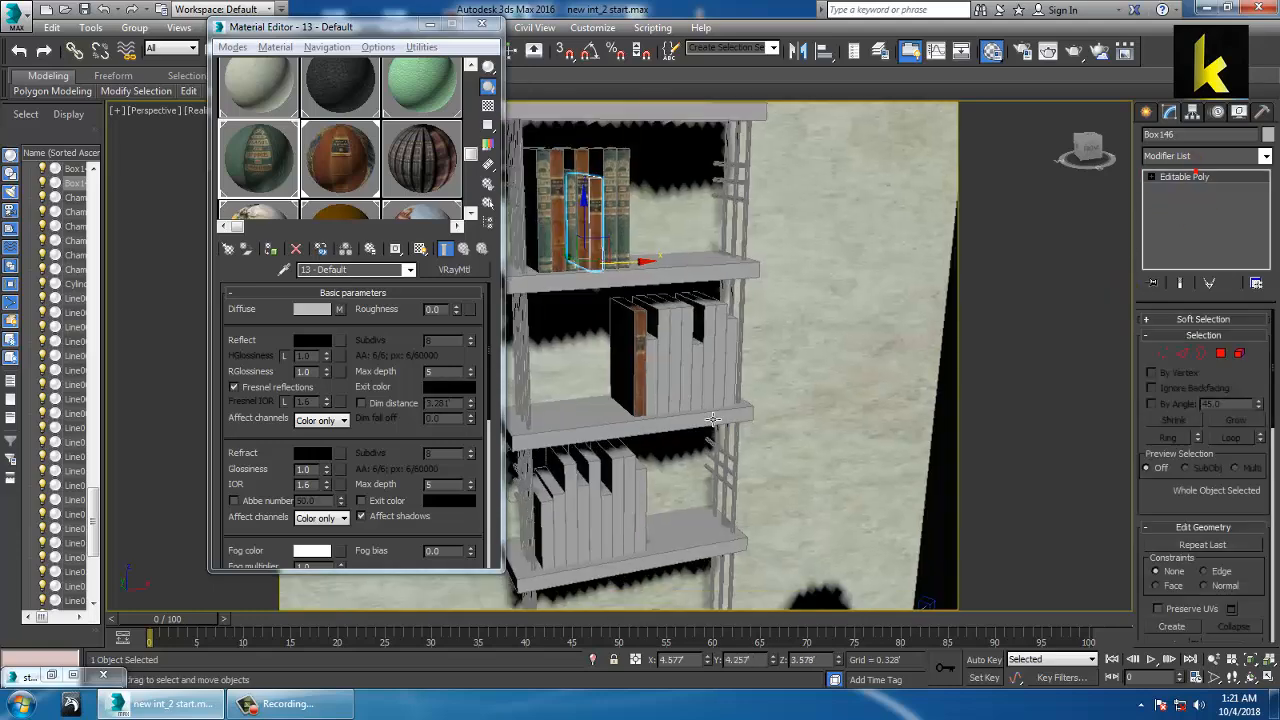
pyautogui.click(660, 380)
pyautogui.keyDown('ctrl'); pyautogui.click(702, 377); pyautogui.keyUp('ctrl')
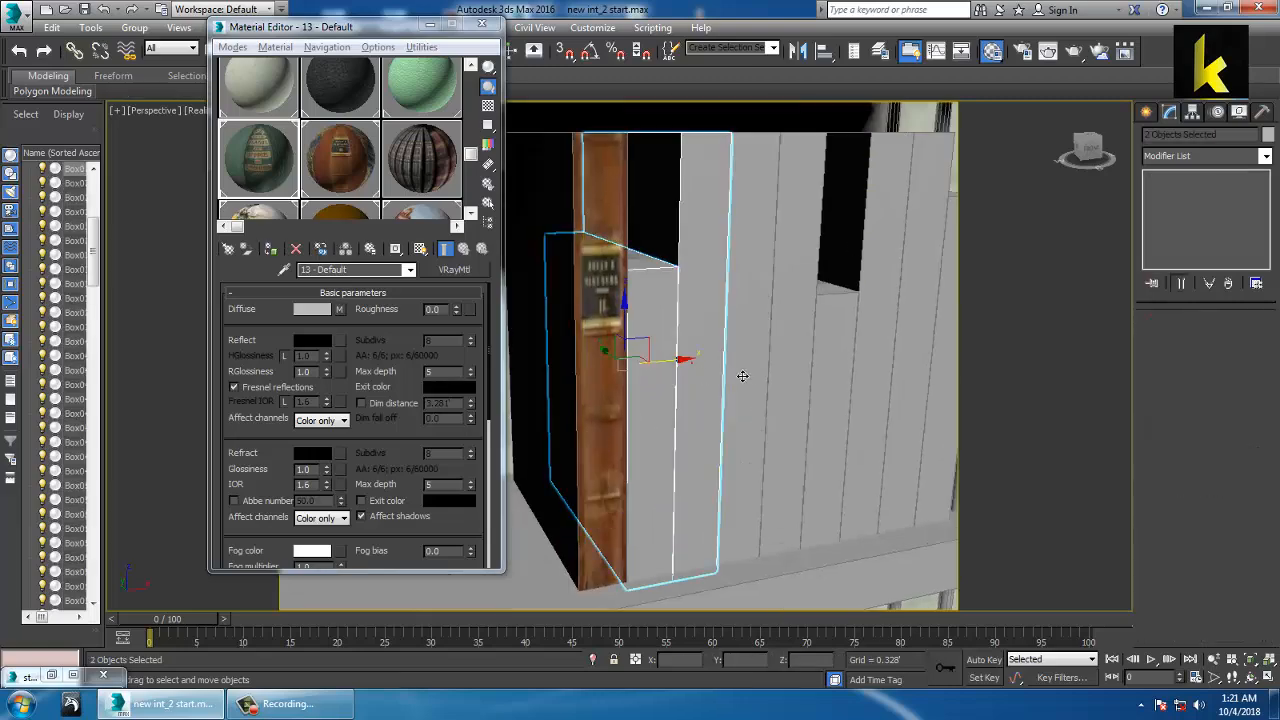
pyautogui.keyDown('ctrl'); pyautogui.click(746, 374); pyautogui.keyUp('ctrl')
pyautogui.keyDown('ctrl'); pyautogui.click(800, 374); pyautogui.keyUp('ctrl')
pyautogui.keyDown('ctrl'); pyautogui.click(830, 375); pyautogui.keyUp('ctrl')
pyautogui.keyDown('ctrl'); pyautogui.click(870, 369); pyautogui.keyUp('ctrl')
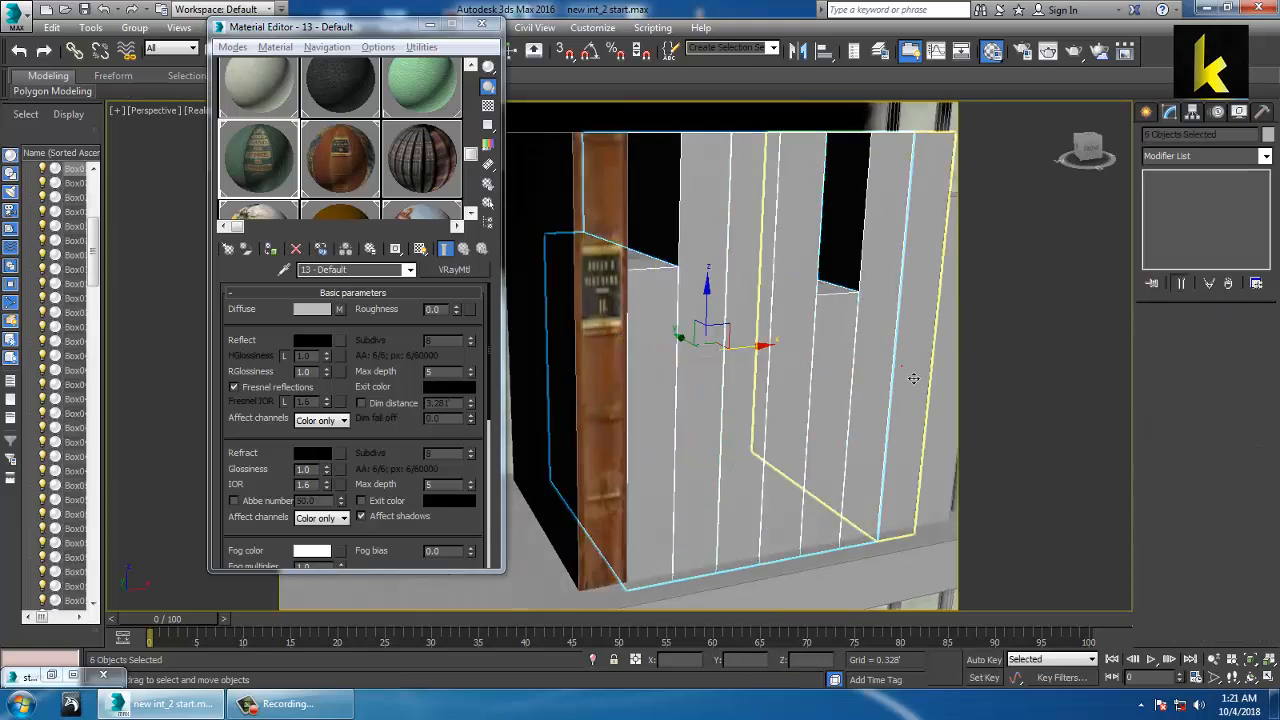
pyautogui.keyDown('ctrl'); pyautogui.click(911, 374); pyautogui.keyUp('ctrl')
pyautogui.keyDown('ctrl'); pyautogui.click(943, 391); pyautogui.keyUp('ctrl')
pyautogui.moveTo(943, 391); pyautogui.dragTo(825, 412, button='middle')
pyautogui.scroll(-6, 800, 410)
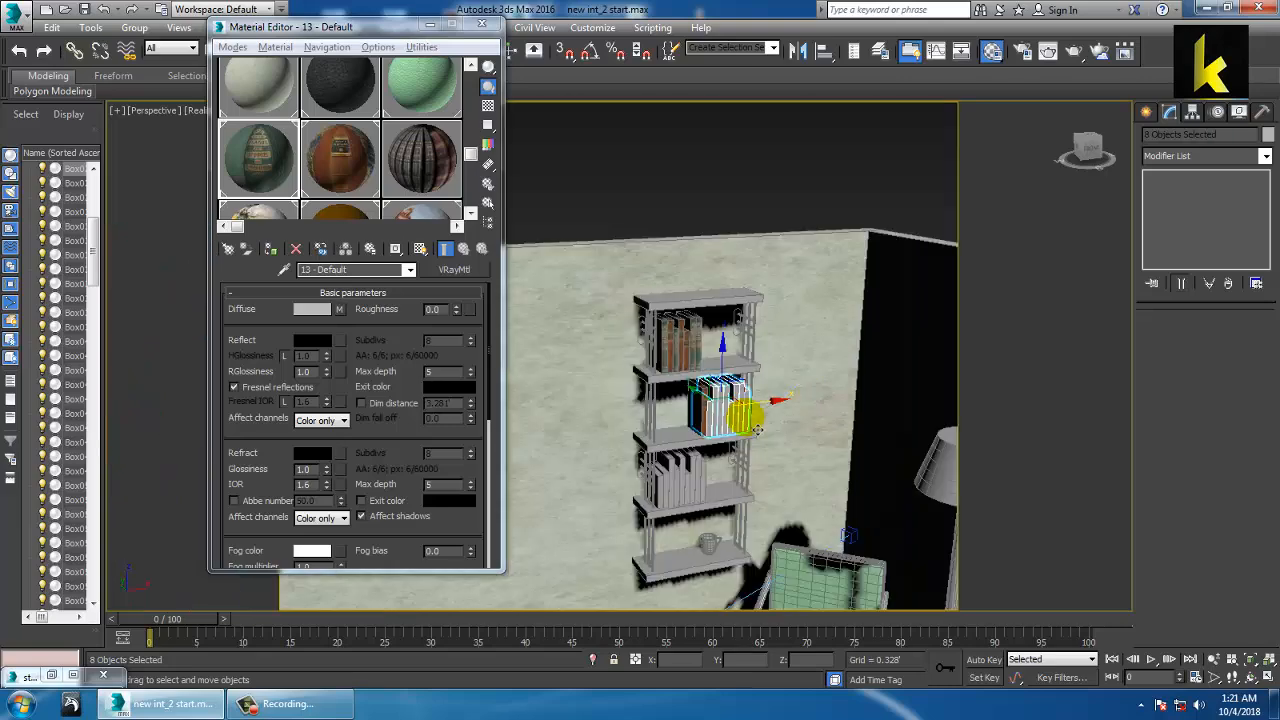
# - Copy the seven textured books from the top shelf to the second shelf and close the gap beside its brown book
pyautogui.scroll(4, 700, 373)
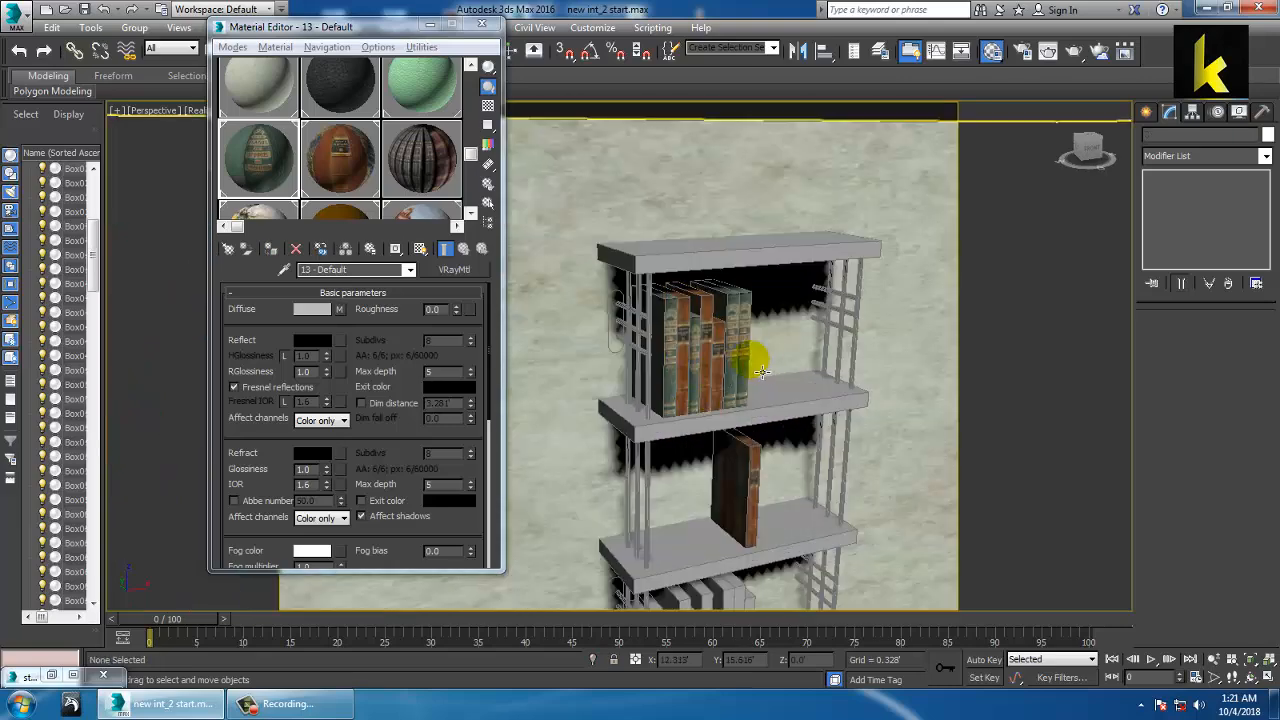
pyautogui.click(748, 366)
pyautogui.keyDown('ctrl'); pyautogui.click(732, 369); pyautogui.keyUp('ctrl')
pyautogui.keyDown('ctrl'); pyautogui.click(718, 372); pyautogui.keyUp('ctrl')
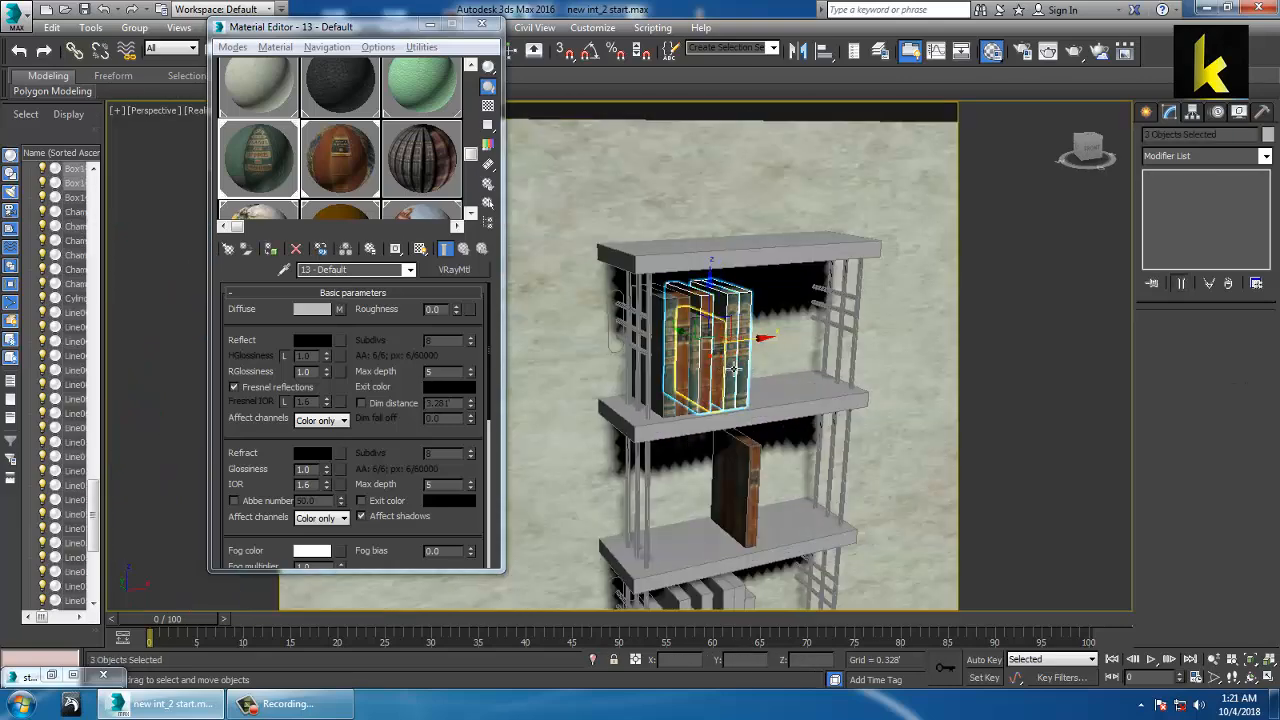
pyautogui.keyDown('ctrl'); pyautogui.click(707, 374); pyautogui.keyUp('ctrl')
pyautogui.keyDown('ctrl'); pyautogui.click(698, 375); pyautogui.keyUp('ctrl')
pyautogui.keyDown('ctrl'); pyautogui.click(701, 378); pyautogui.keyUp('ctrl')
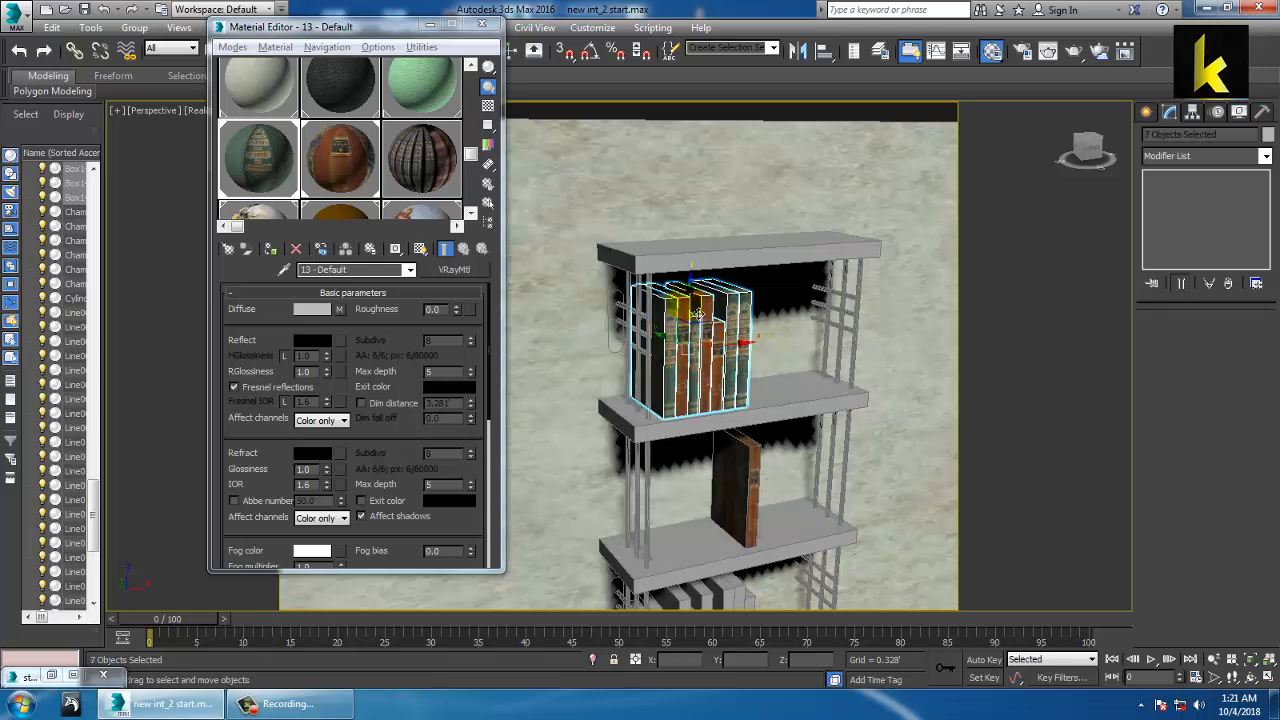
pyautogui.moveTo(697, 313)
pyautogui.keyDown('shift'); pyautogui.mouseDown()
pyautogui.moveTo(732, 457)
pyautogui.moveTo(840, 499)
pyautogui.mouseUp(); pyautogui.keyUp('shift')
pyautogui.click(643, 420)
pyautogui.click(760, 507)
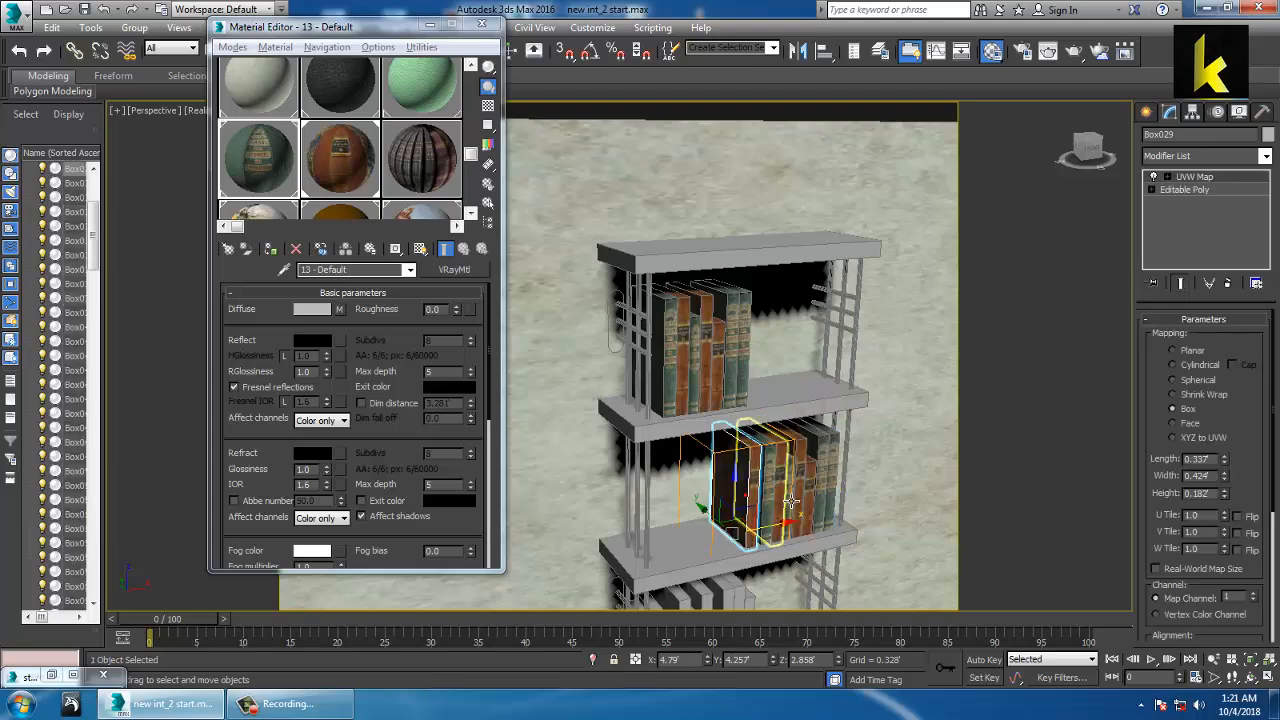
pyautogui.moveTo(794, 538); pyautogui.dragTo(799, 529)
# - Delete all the untextured books from the third shelf
pyautogui.moveTo(797, 531); pyautogui.dragTo(704, 421, button='middle')
pyautogui.click(682, 433)
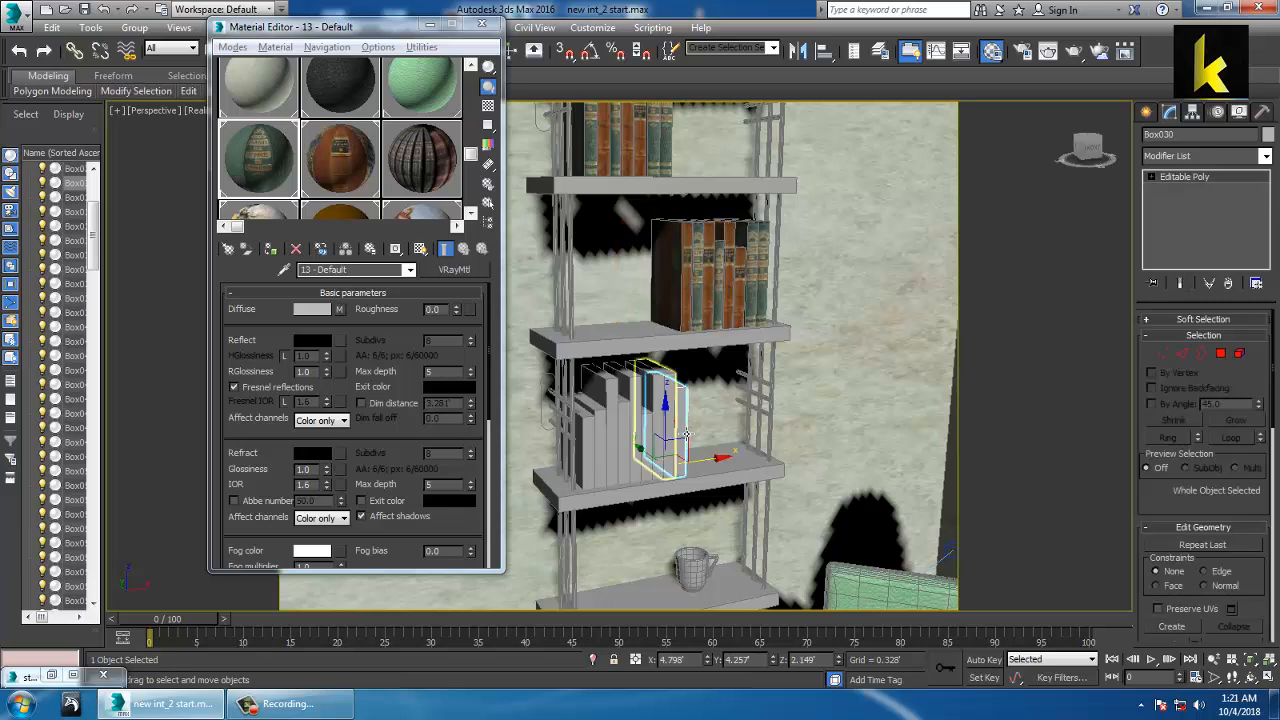
pyautogui.keyDown('ctrl'); pyautogui.click(661, 436); pyautogui.keyUp('ctrl')
pyautogui.keyDown('ctrl'); pyautogui.click(645, 438); pyautogui.keyUp('ctrl')
pyautogui.keyDown('ctrl'); pyautogui.click(611, 440); pyautogui.keyUp('ctrl')
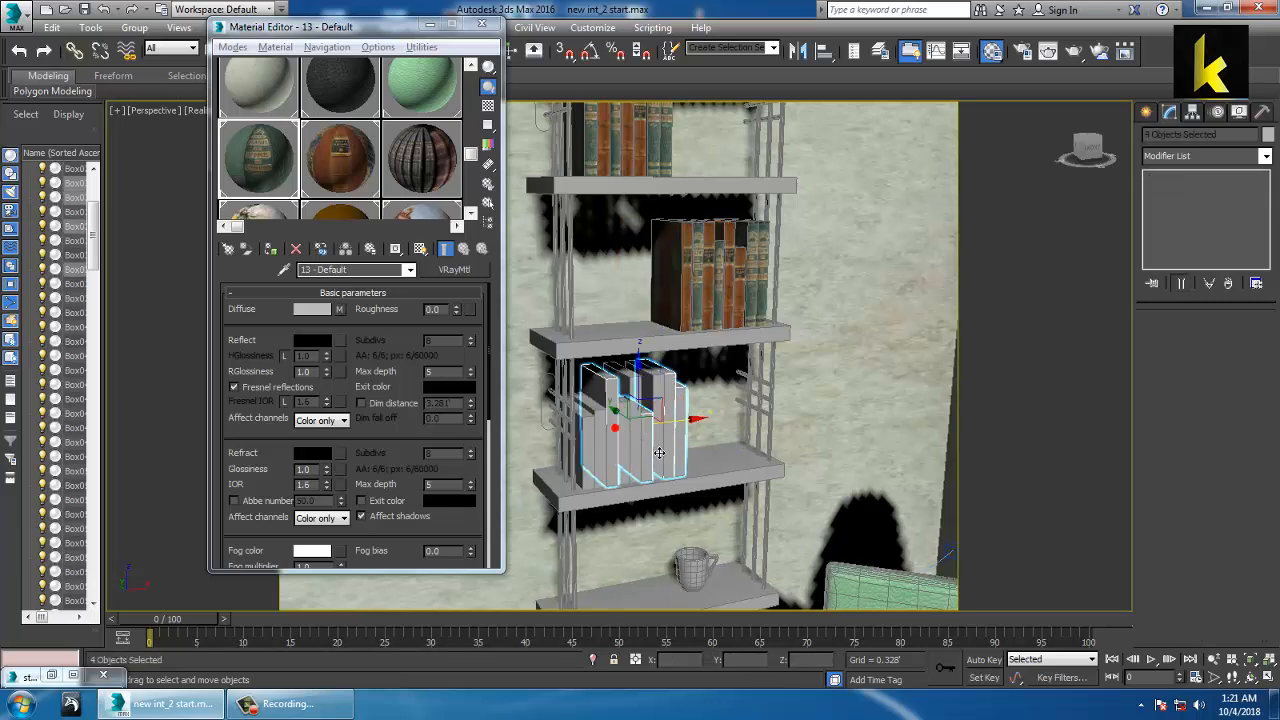
pyautogui.press('Delete')
pyautogui.click(636, 445)
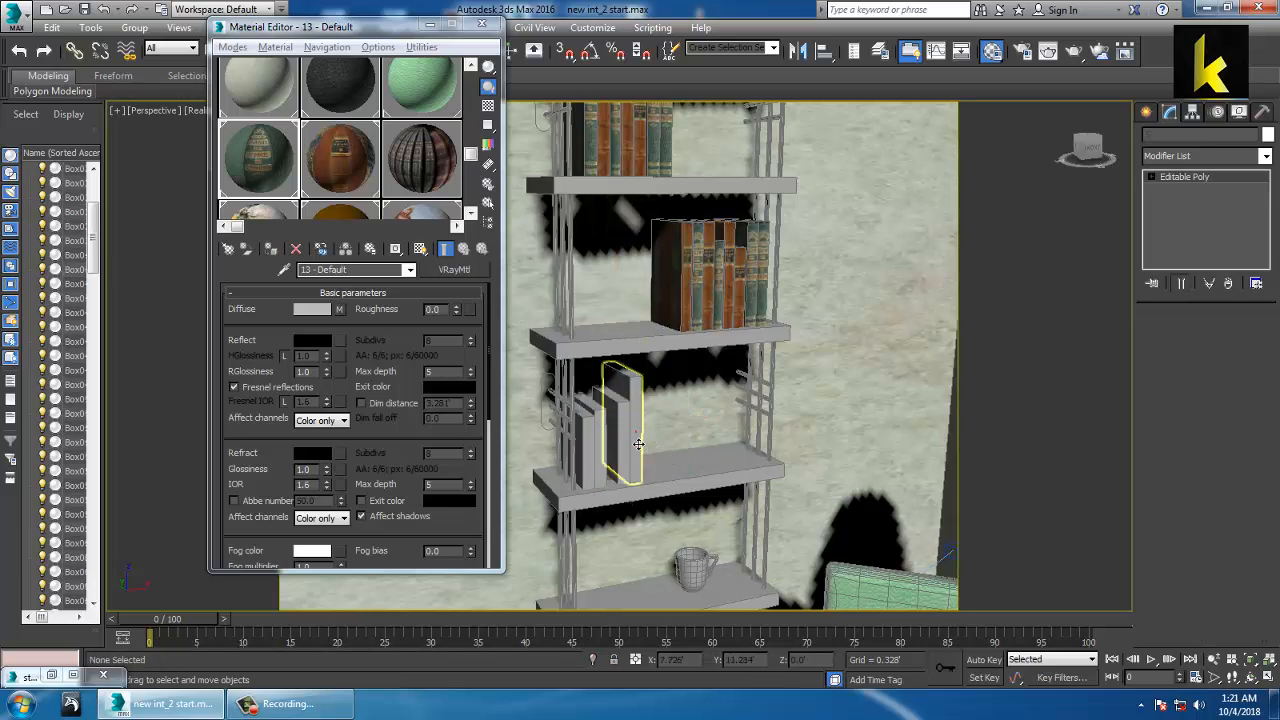
pyautogui.press('Delete')
pyautogui.click(626, 445)
pyautogui.press('Delete')
pyautogui.click(603, 447)
pyautogui.press('Delete')
pyautogui.click(592, 443)
pyautogui.press('Delete')
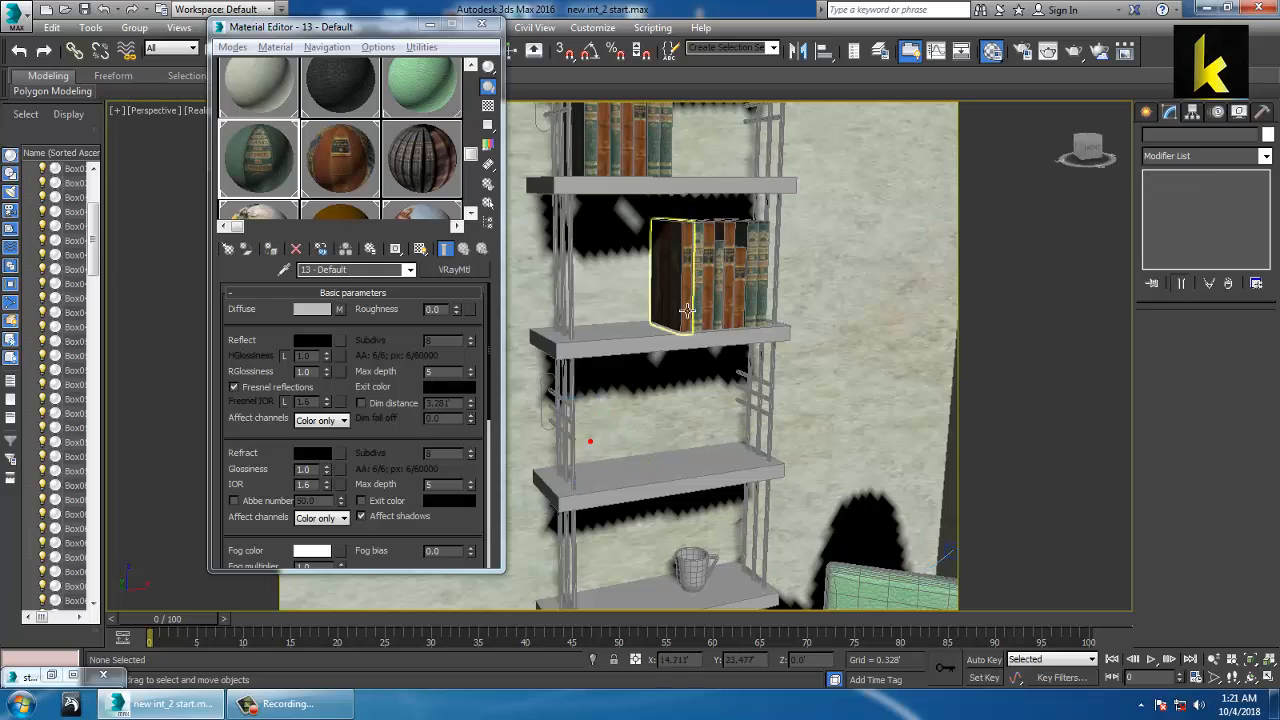
# - Copy seven of the second shelf's books down to the third shelf and shift the copies about 0.488' toward its left end
pyautogui.click(686, 311)
pyautogui.keyDown('ctrl'); pyautogui.click(713, 304); pyautogui.keyUp('ctrl')
pyautogui.keyDown('ctrl'); pyautogui.click(731, 305); pyautogui.keyUp('ctrl')
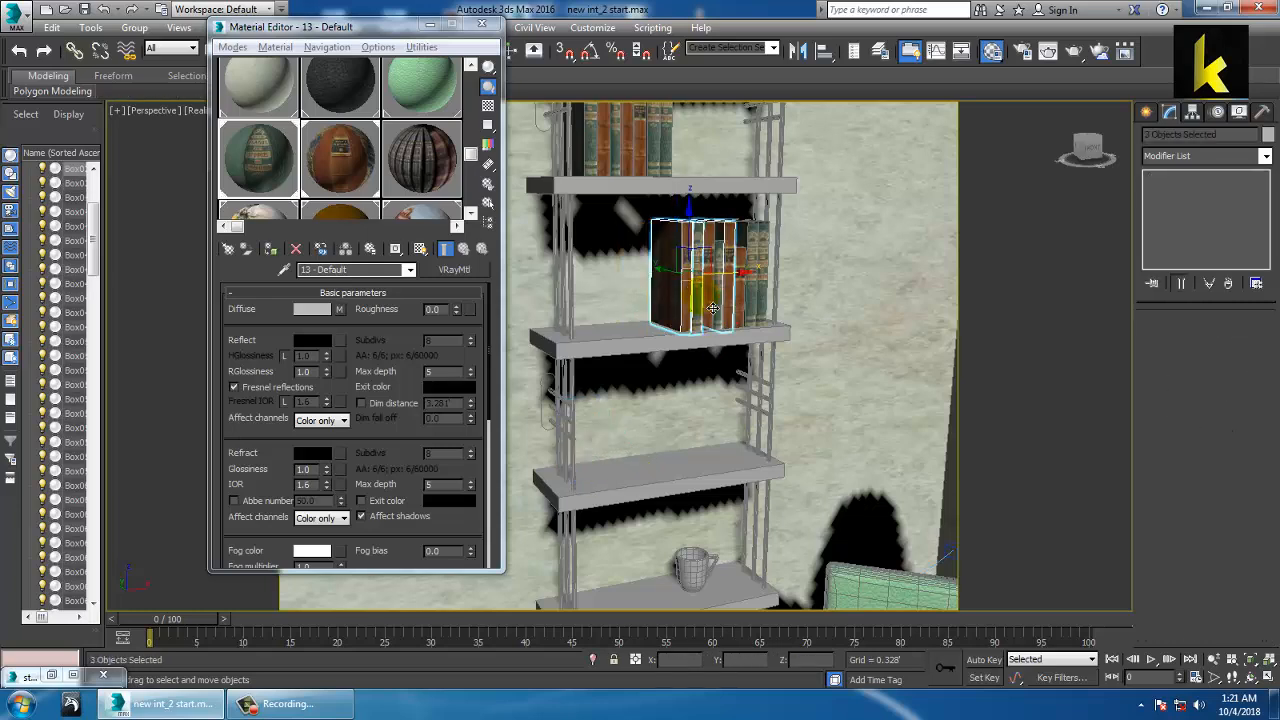
pyautogui.keyDown('ctrl'); pyautogui.click(717, 308); pyautogui.keyUp('ctrl')
pyautogui.keyDown('ctrl'); pyautogui.click(746, 304); pyautogui.keyUp('ctrl')
pyautogui.keyDown('ctrl'); pyautogui.click(758, 304); pyautogui.keyUp('ctrl')
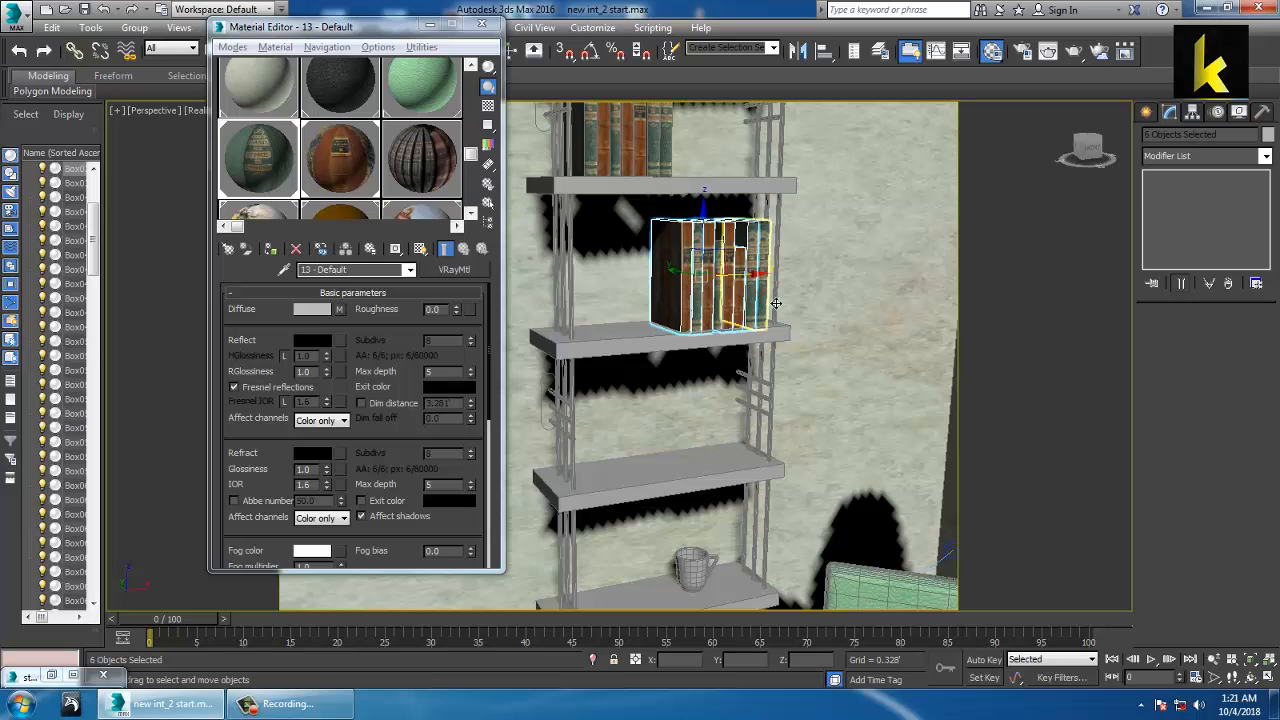
pyautogui.keyDown('ctrl'); pyautogui.click(766, 300); pyautogui.keyUp('ctrl')
pyautogui.moveTo(727, 238)
pyautogui.keyDown('shift'); pyautogui.mouseDown()
pyautogui.moveTo(747, 238)
pyautogui.moveTo(712, 290)
pyautogui.moveTo(716, 362)
pyautogui.moveTo(743, 368)
pyautogui.mouseUp(); pyautogui.keyUp('shift')
pyautogui.click(699, 422)
pyautogui.click(640, 422)
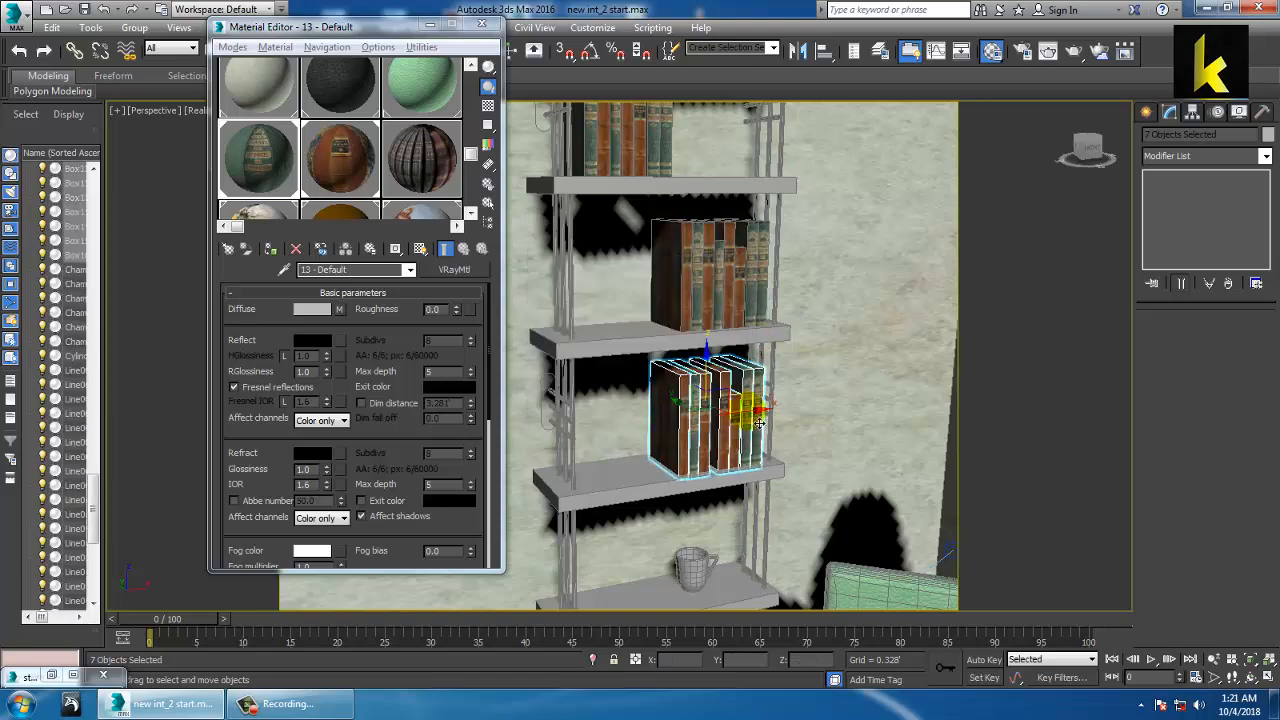
pyautogui.moveTo(760, 424); pyautogui.dragTo(672, 424)
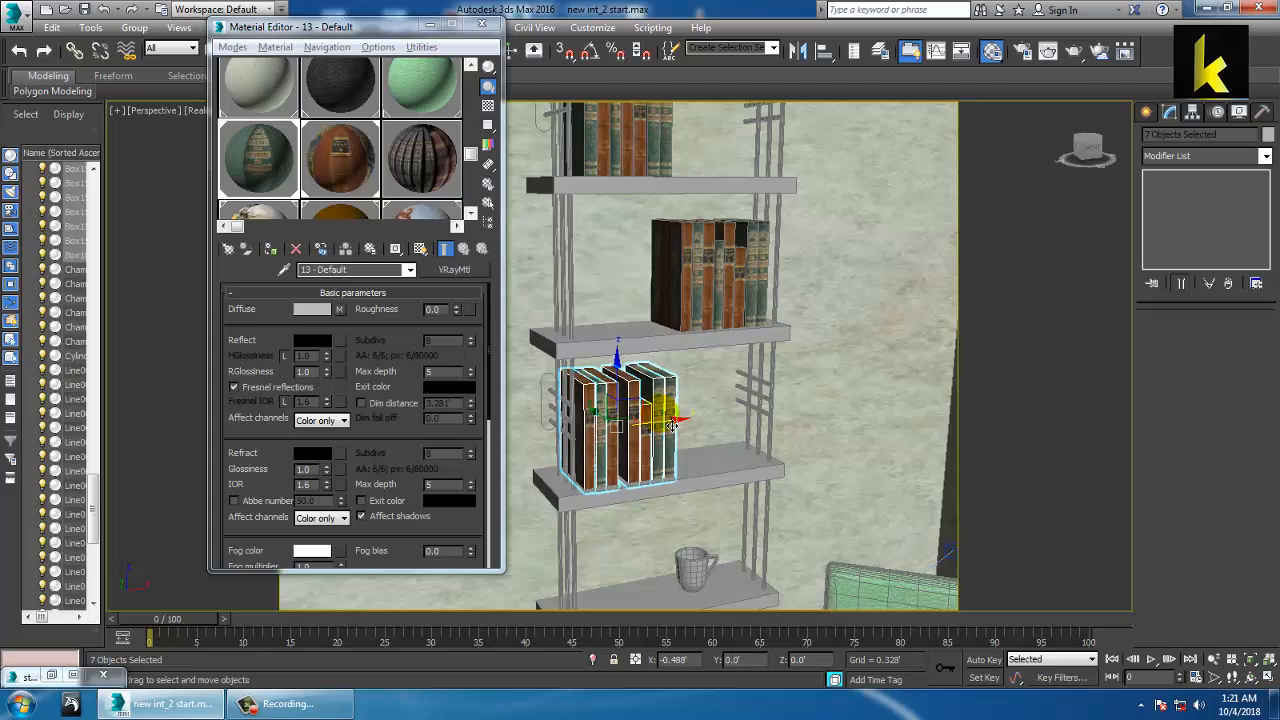
pyautogui.click(900, 367)
# - Copy a green book on the third shelf into the gap between the brown books
pyautogui.keyDown('alt'); pyautogui.moveTo(897, 364); pyautogui.dragTo(592, 272, button='middle'); pyautogui.keyUp('alt')
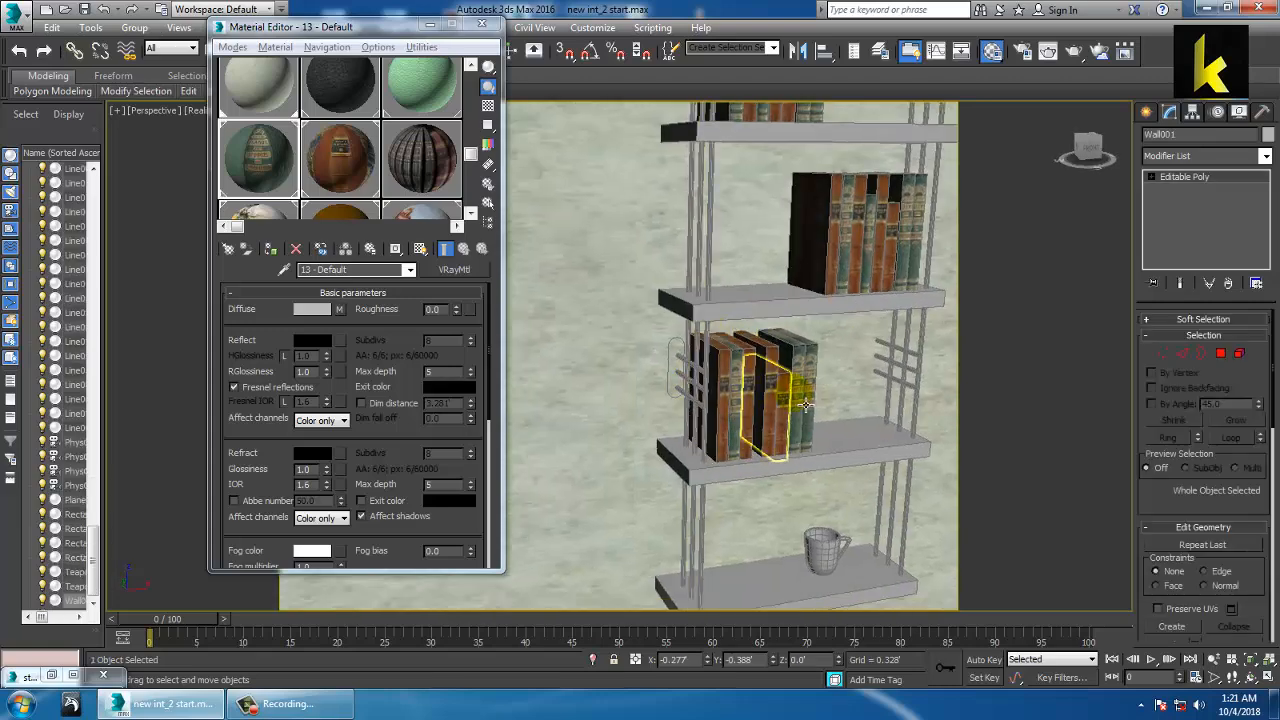
pyautogui.click(806, 402)
pyautogui.keyDown('shift'); pyautogui.moveTo(828, 450); pyautogui.dragTo(797, 454); pyautogui.keyUp('shift')
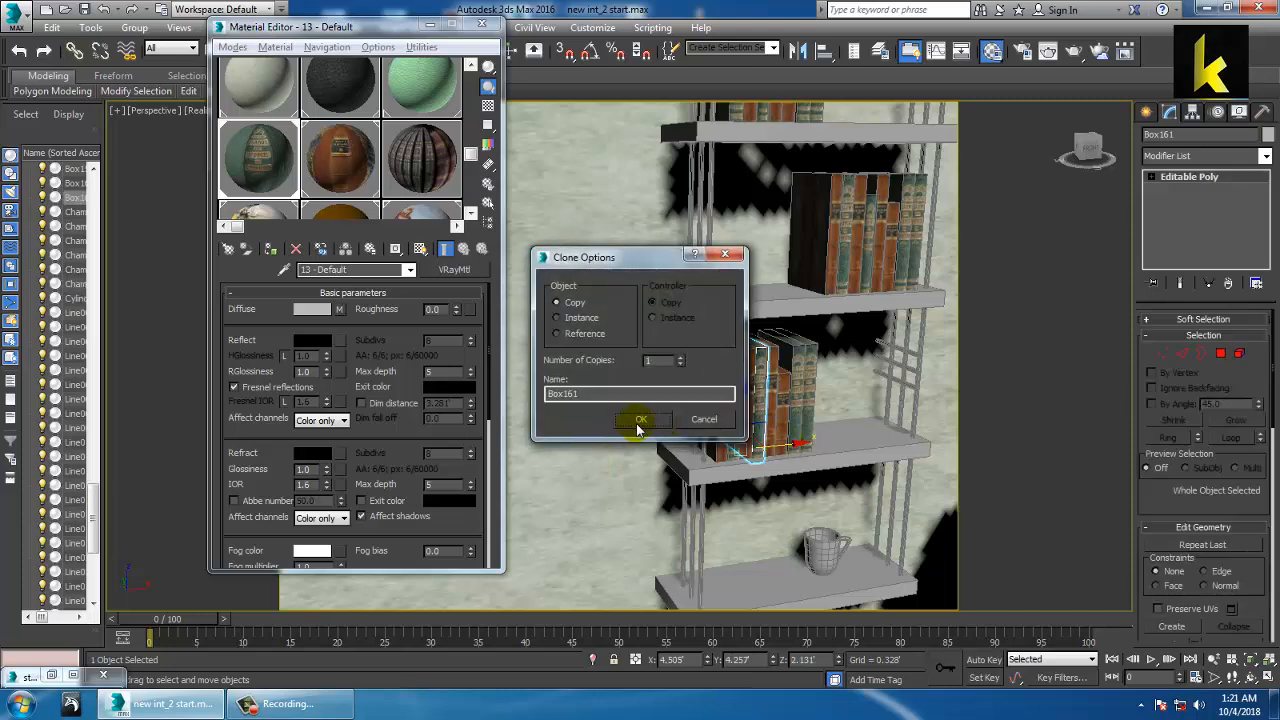
pyautogui.click(634, 421)
# - Assign the brown book material "14 - Default" to the untextured book lying on the coffee table
pyautogui.scroll(-5, 735, 418)
pyautogui.keyDown('alt'); pyautogui.moveTo(735, 418); pyautogui.dragTo(638, 273, button='middle'); pyautogui.keyUp('alt')
pyautogui.scroll(5, 688, 355)
pyautogui.click(829, 411)
pyautogui.scroll(8, 815, 400)
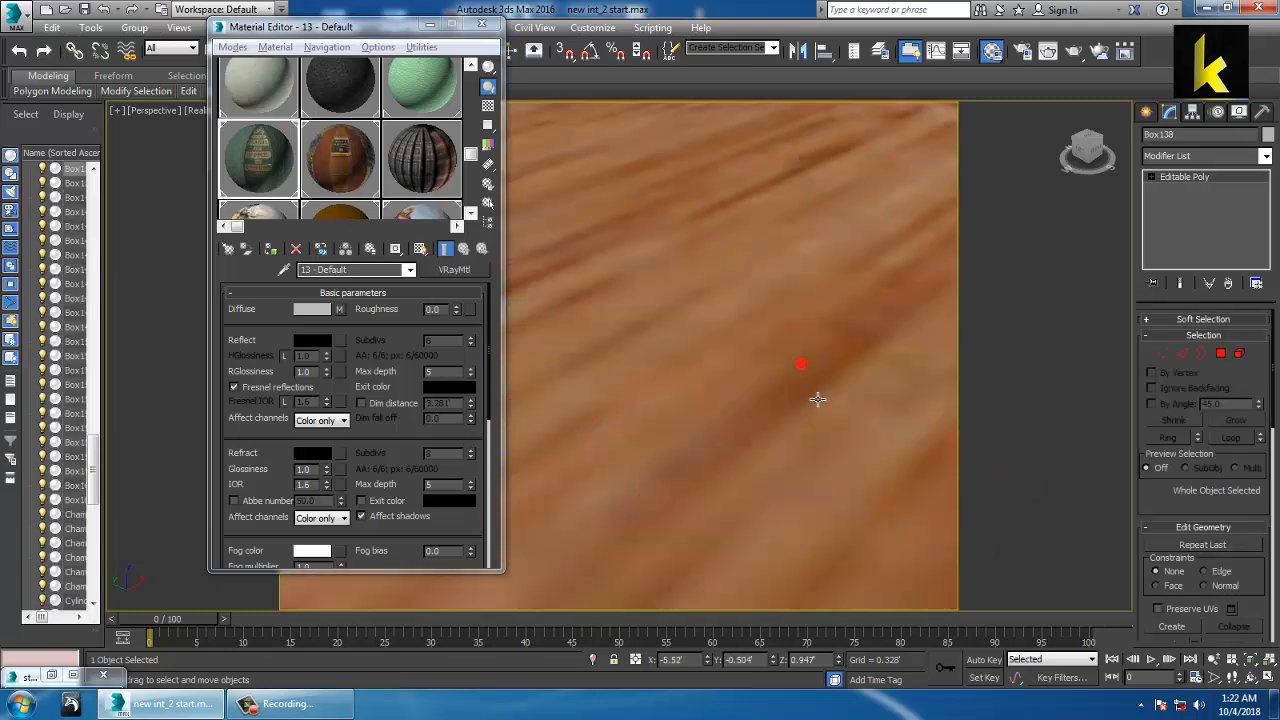
pyautogui.scroll(-8, 816, 396)
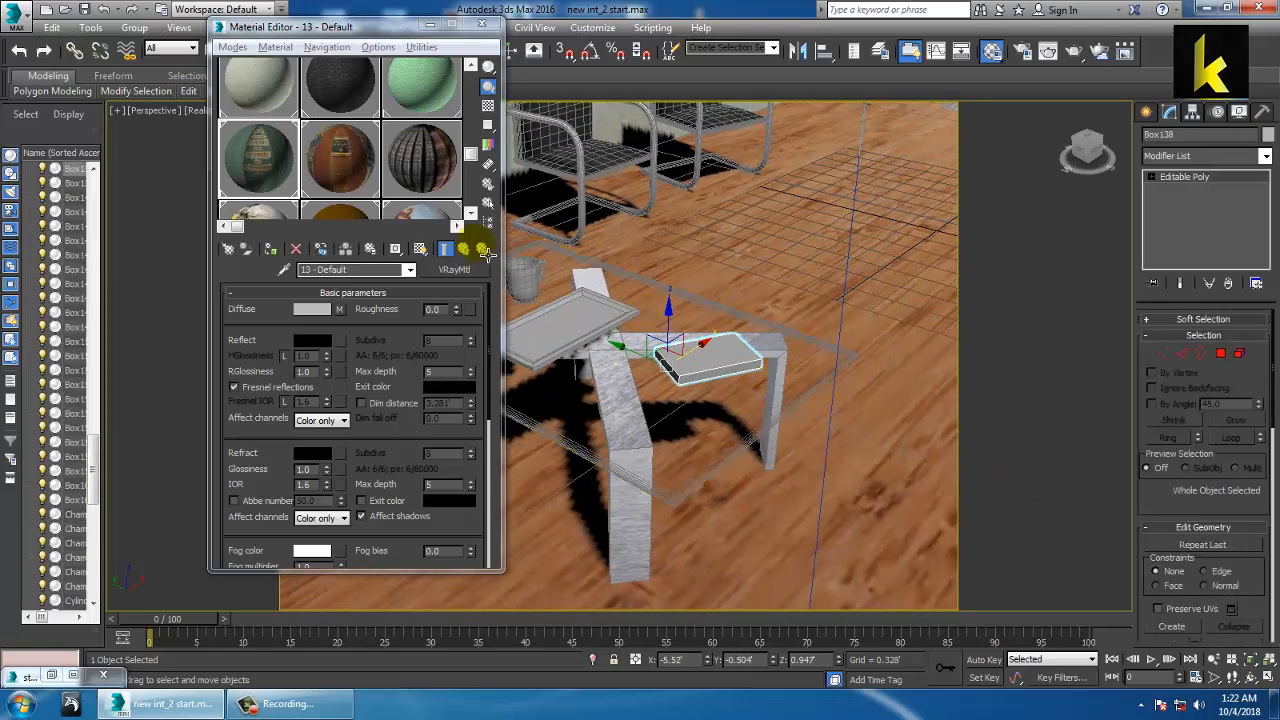
pyautogui.click(343, 160)
pyautogui.click(270, 249)
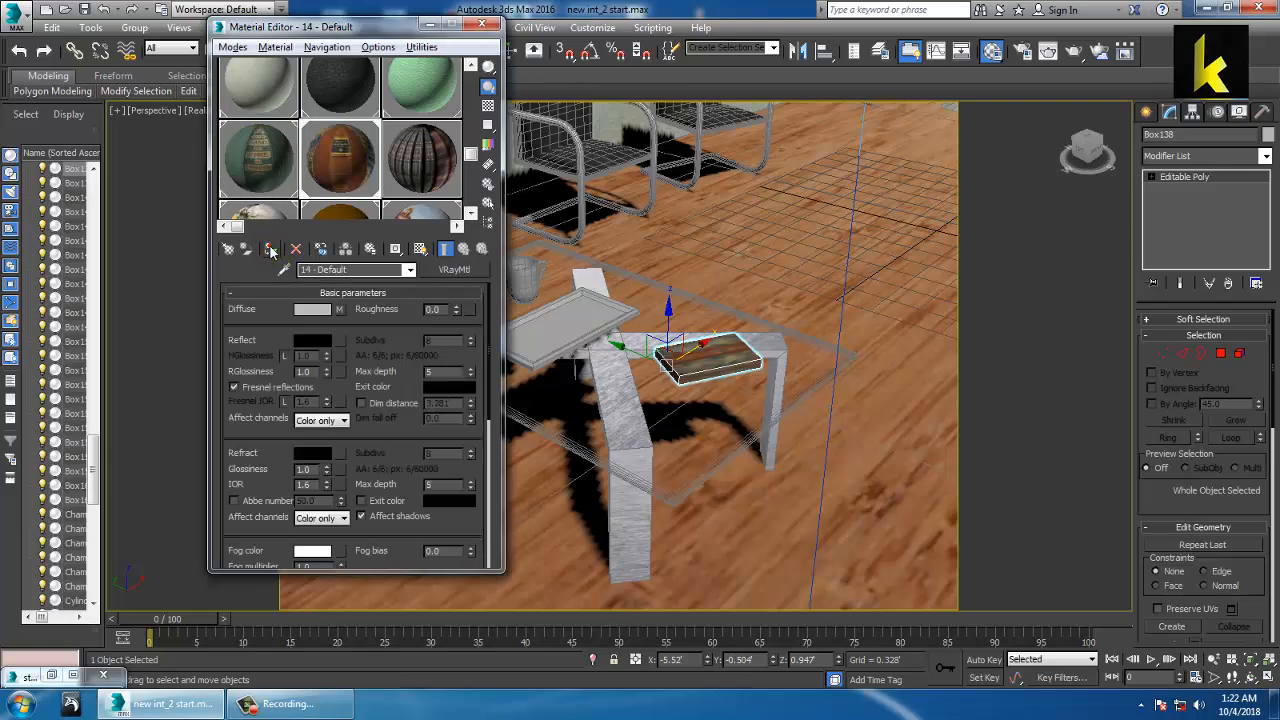
# - Add a UVW Map modifier with Box mapping to the book on the coffee table
pyautogui.click(1264, 157)
pyautogui.scroll(-5, 1240, 340)
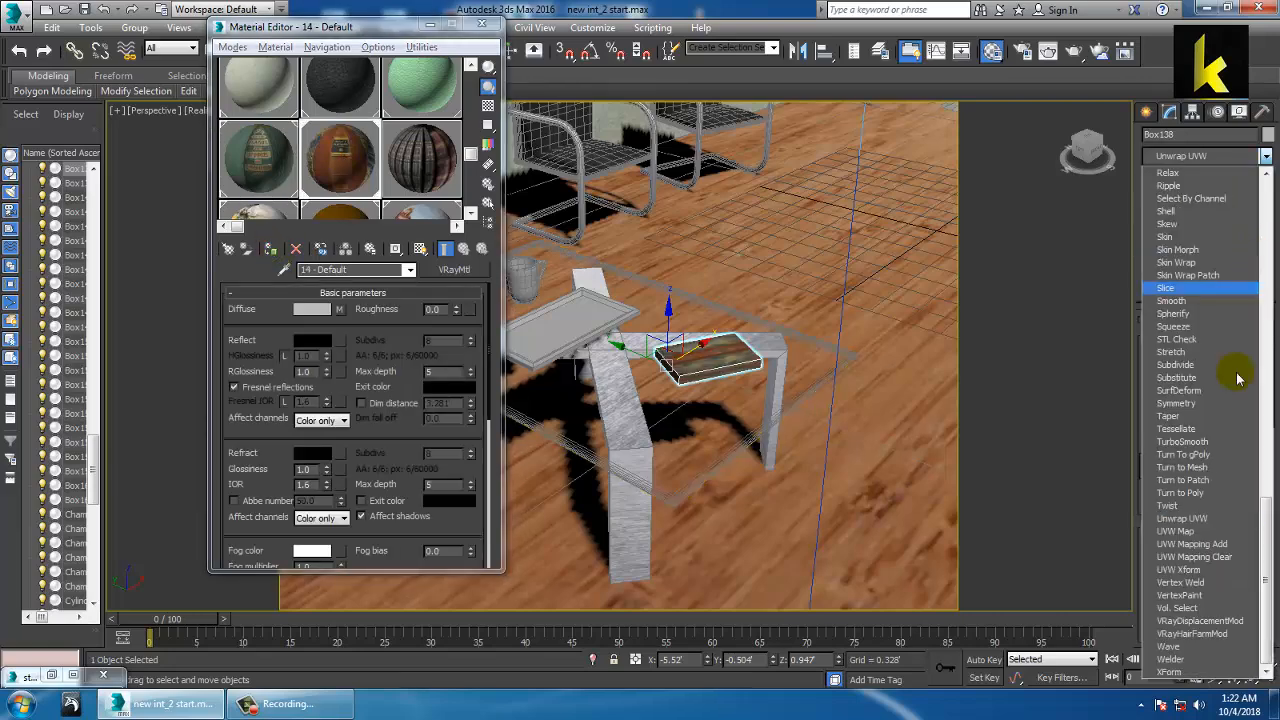
pyautogui.click(1205, 534)
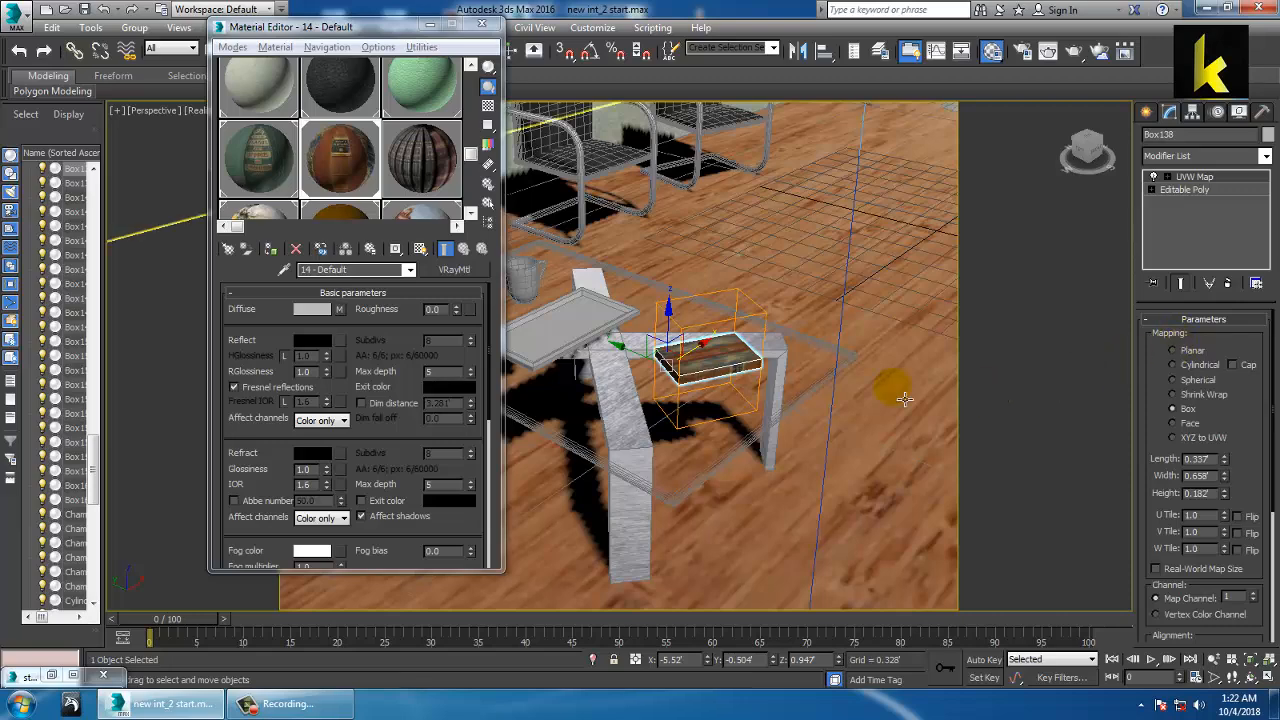
# - Set the book's mapping length to about 1.542' and convert the book to an Editable Poly
pyautogui.scroll(8, 748, 394)
pyautogui.scroll(-6, 748, 394)
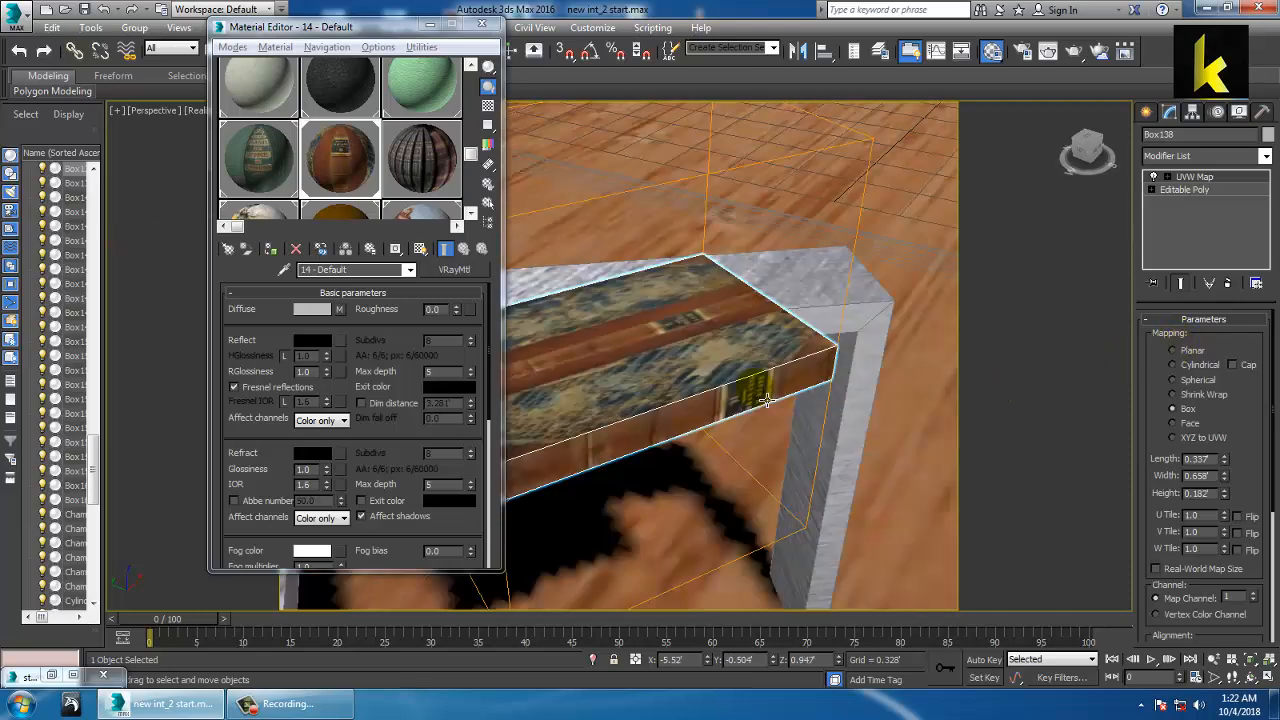
pyautogui.keyDown('alt'); pyautogui.moveTo(765, 406); pyautogui.dragTo(785, 404, button='middle'); pyautogui.keyUp('alt')
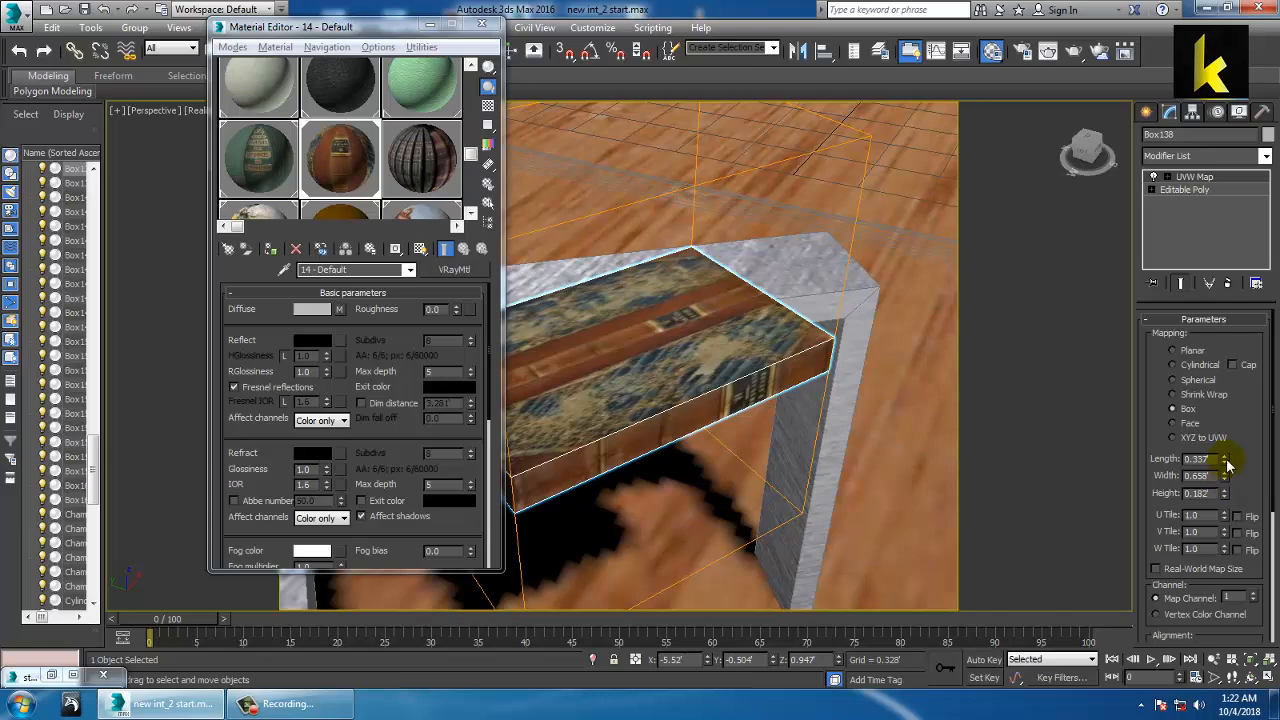
pyautogui.moveTo(1228, 465); pyautogui.dragTo(1187, 180)
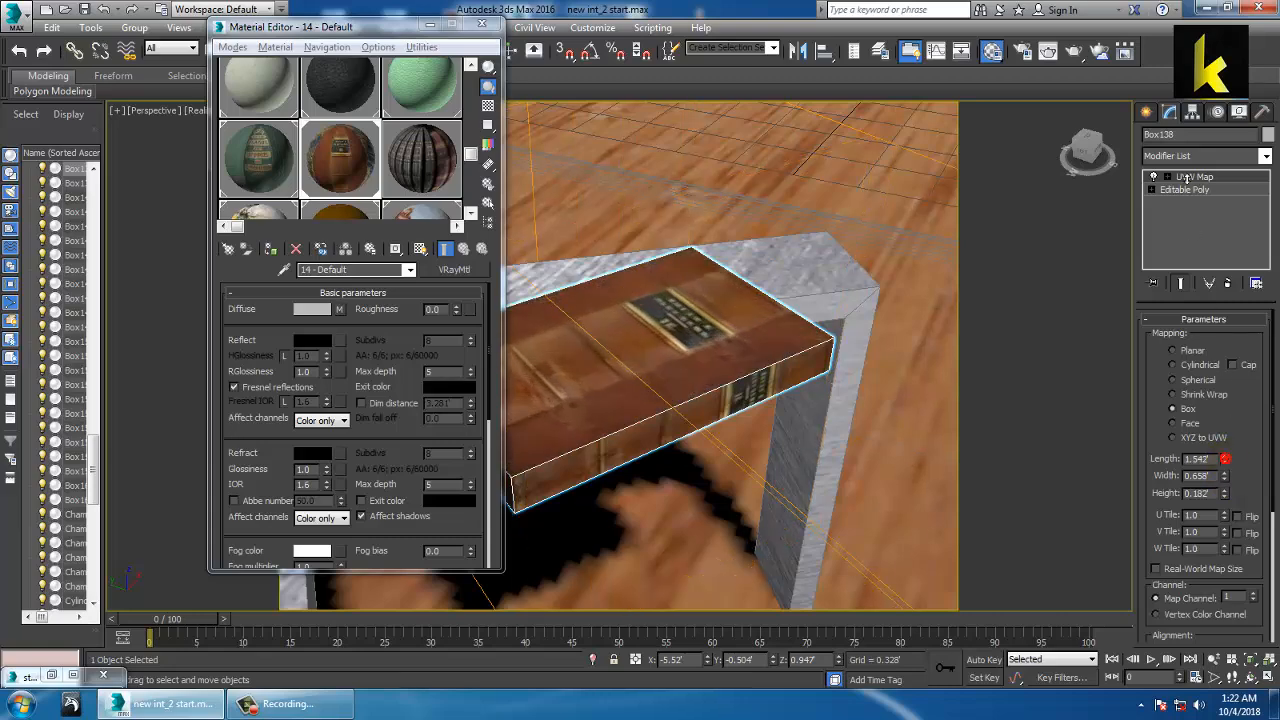
pyautogui.rightClick(756, 299)
pyautogui.moveTo(800, 466)
pyautogui.click(987, 482)
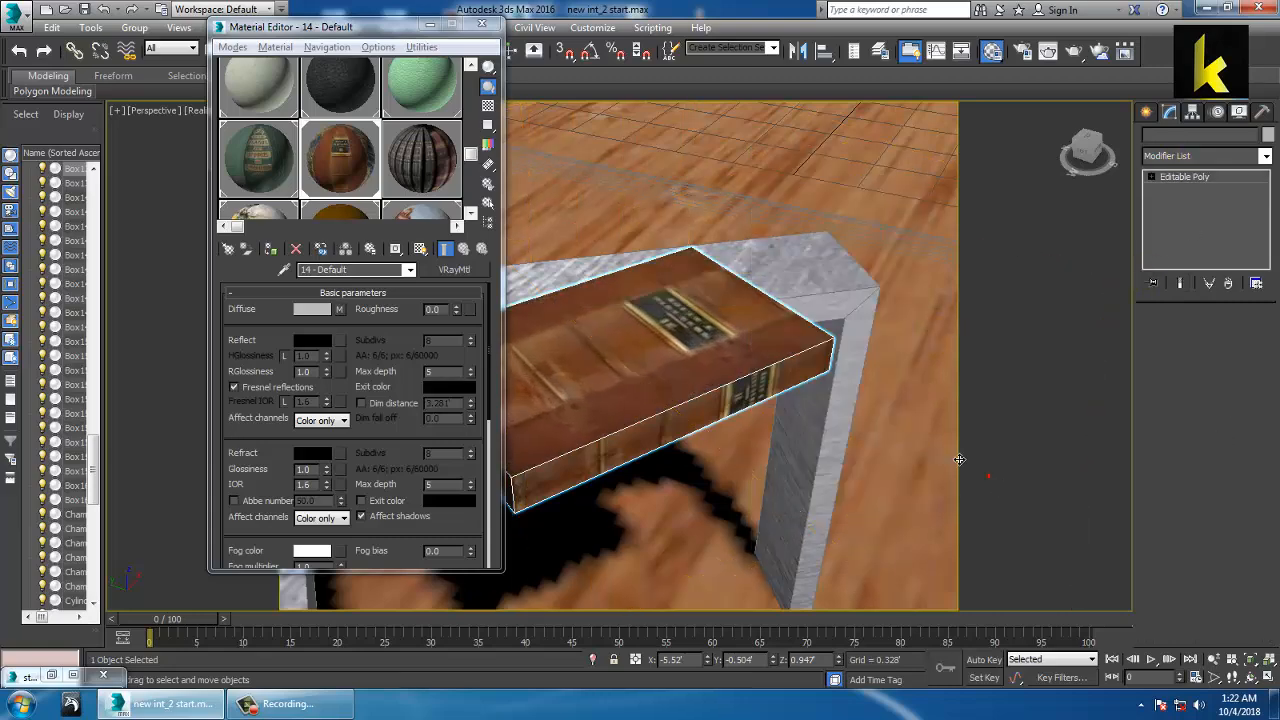
# - Compare the scene's table, chairs and bookshelf with the reference image studio08_sm - Copy.jpg, then minimize the image
pyautogui.scroll(-5, 829, 392)
pyautogui.keyDown('alt'); pyautogui.moveTo(829, 392); pyautogui.dragTo(740, 355, button='middle'); pyautogui.keyUp('alt')
pyautogui.click(662, 320)
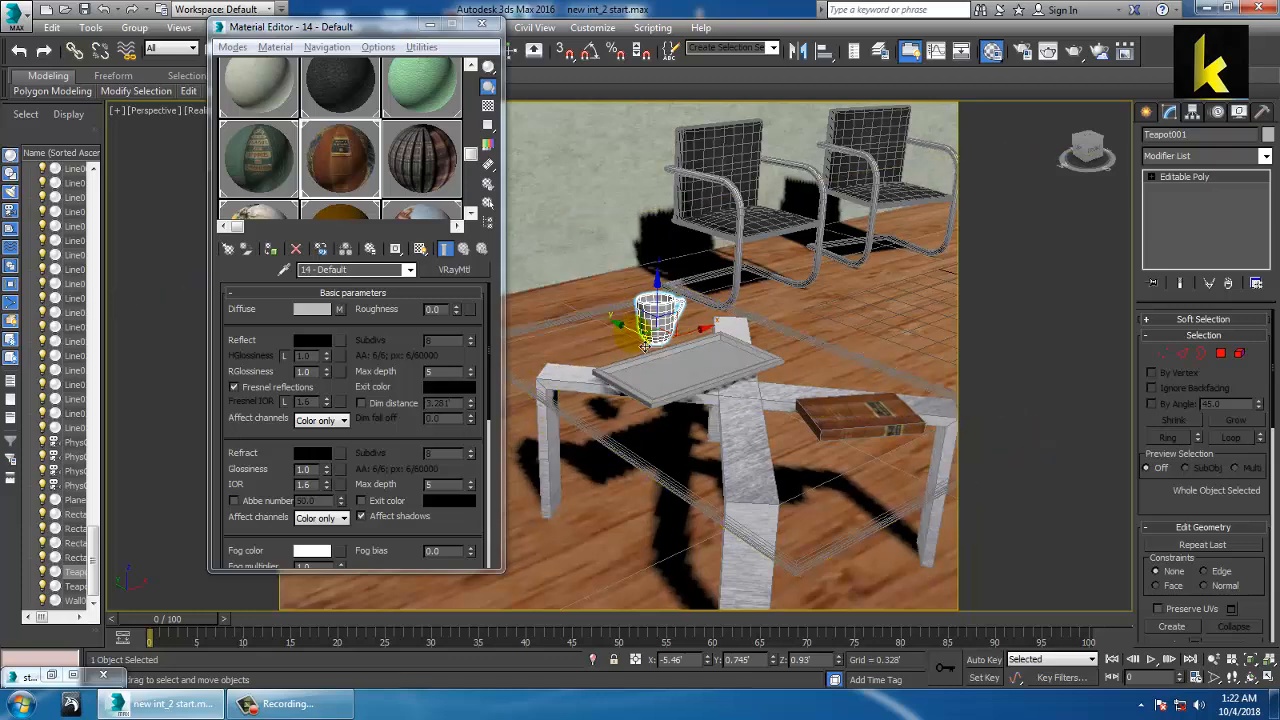
pyautogui.moveTo(645, 345); pyautogui.dragTo(556, 393, button='middle')
pyautogui.scroll(-2, 556, 393)
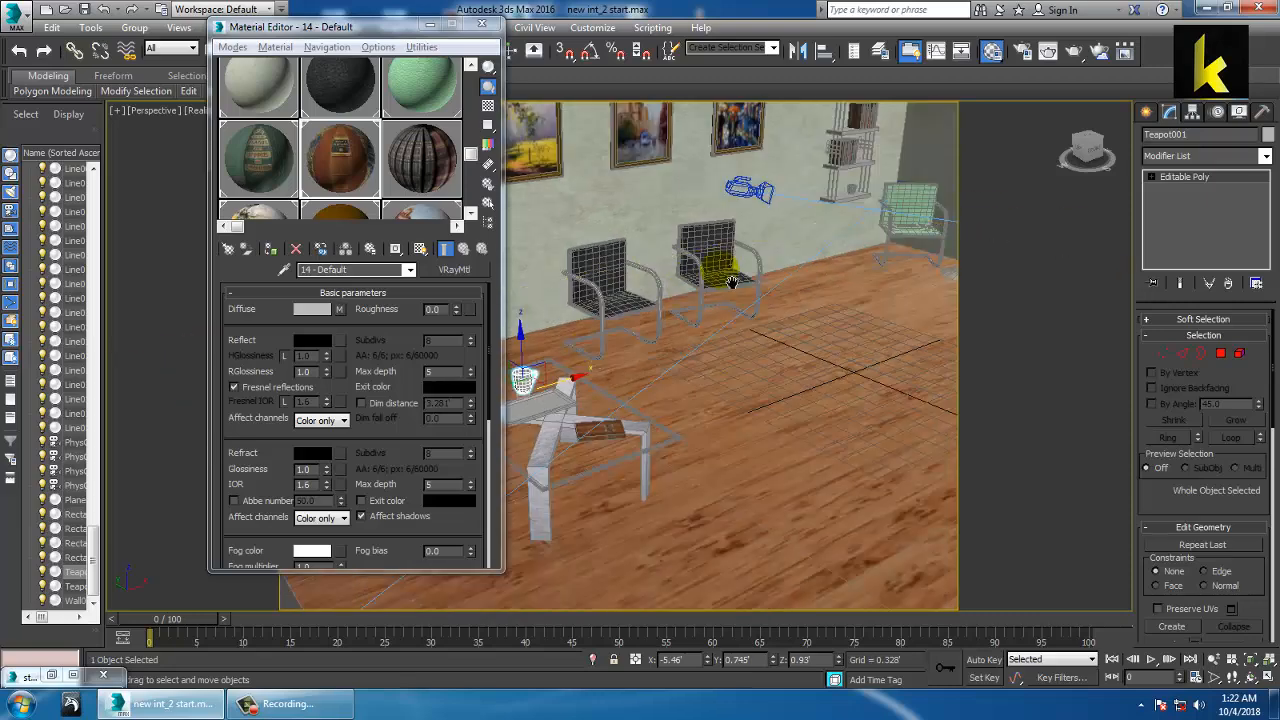
pyautogui.moveTo(731, 280); pyautogui.dragTo(659, 430, button='middle')
pyautogui.scroll(2, 659, 430)
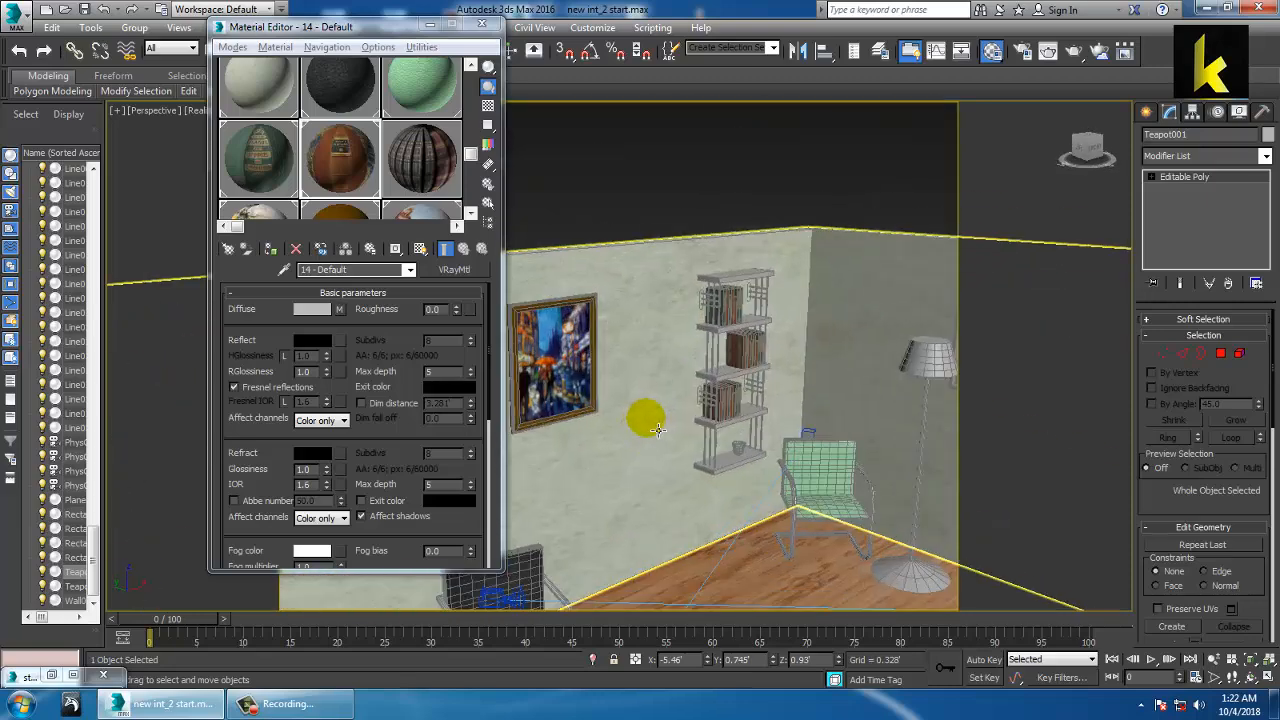
pyautogui.scroll(-2, 659, 430)
pyautogui.click(52, 675)
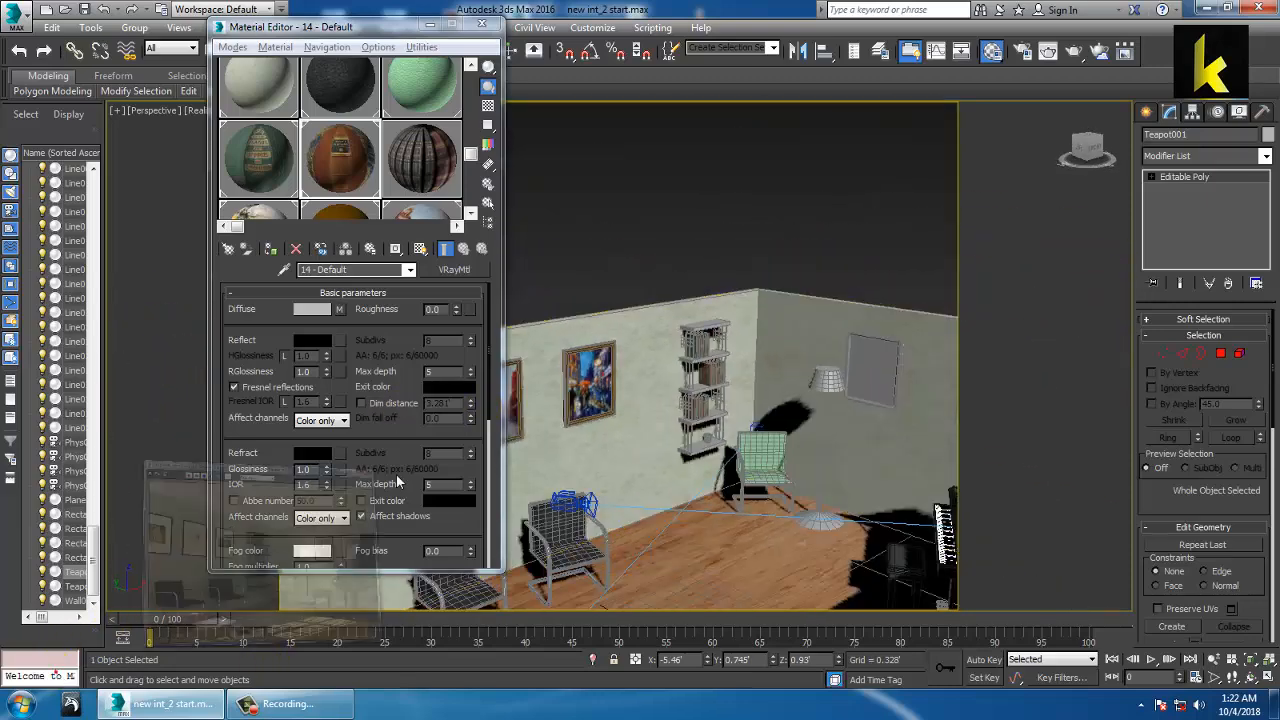
pyautogui.click(850, 145)
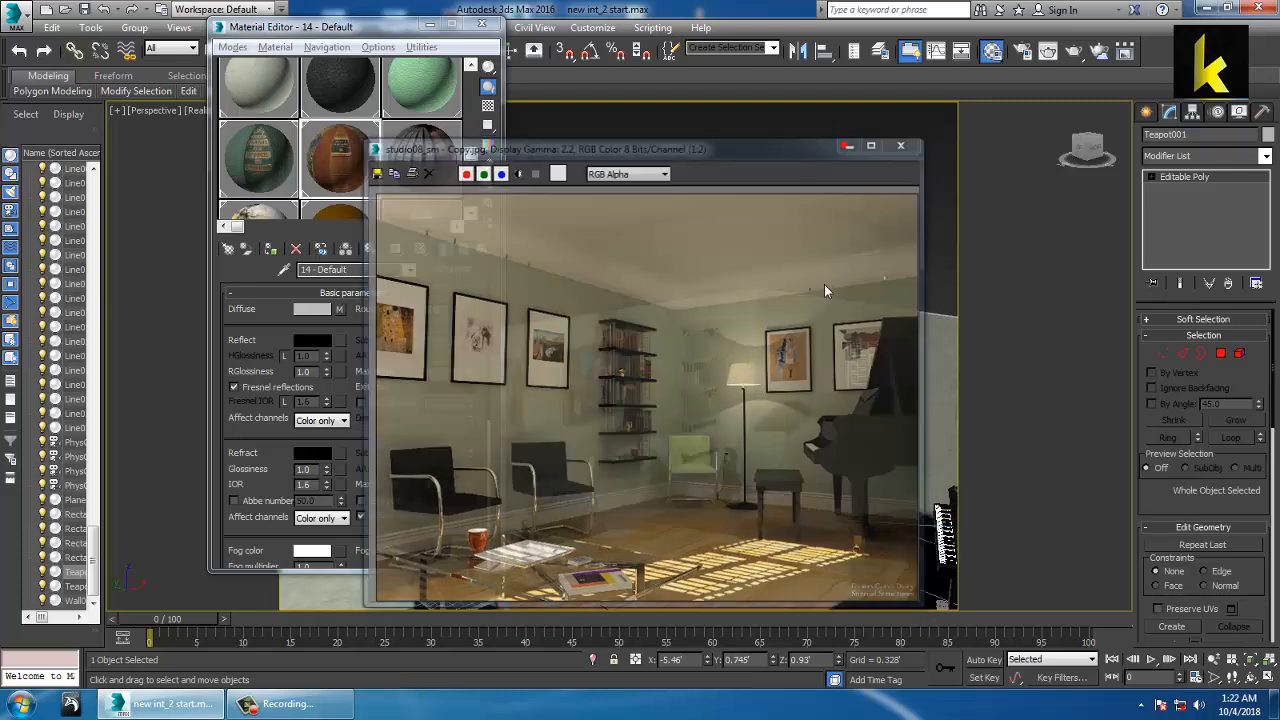
# - Select the three vertical rods and three upper crossbars at the bookshelf's left end, keeping the wall out of the selection
pyautogui.click(708, 338)
pyautogui.press('z')
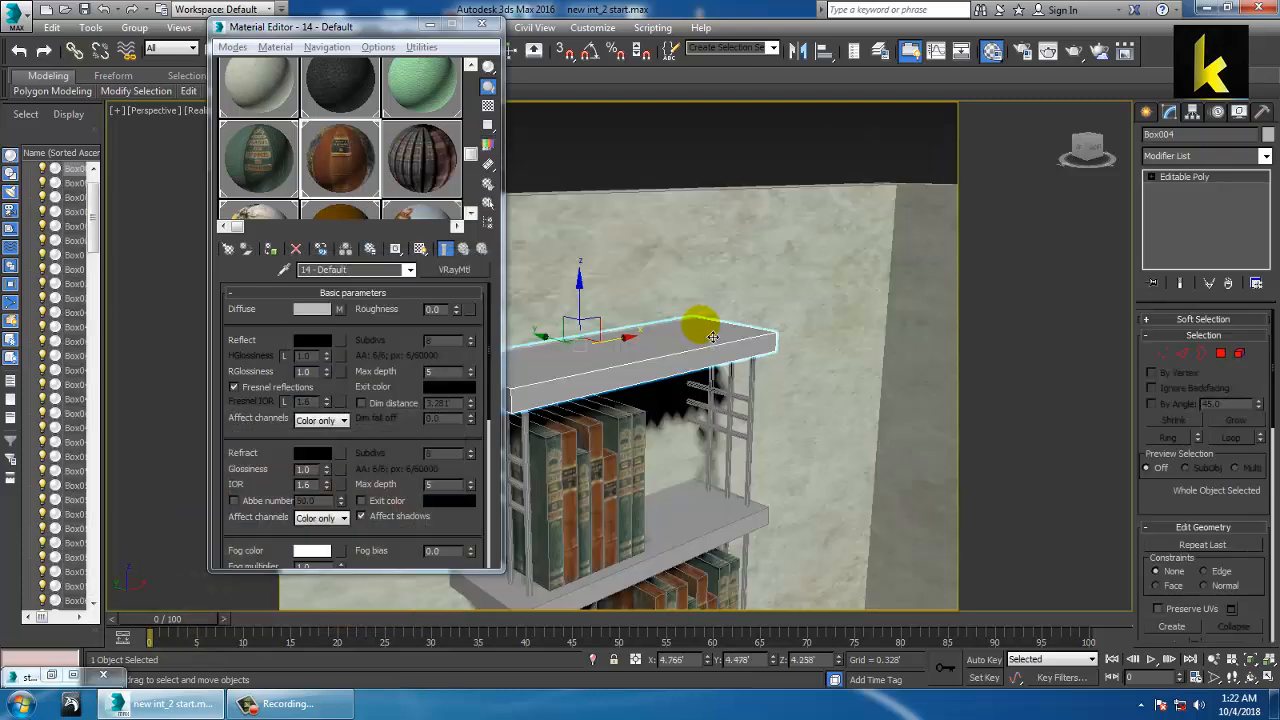
pyautogui.moveTo(755, 341); pyautogui.dragTo(784, 249, button='middle')
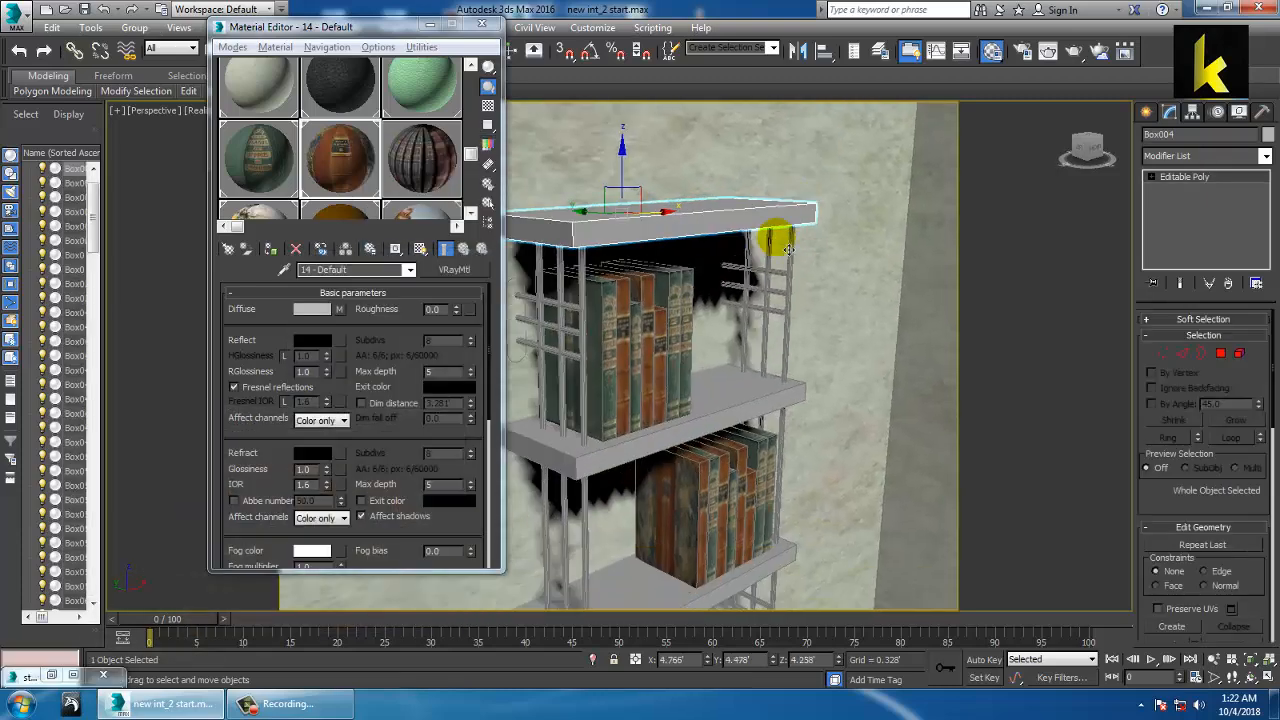
pyautogui.click(583, 301)
pyautogui.keyDown('ctrl'); pyautogui.click(561, 299); pyautogui.keyUp('ctrl')
pyautogui.keyDown('ctrl'); pyautogui.click(541, 298); pyautogui.keyUp('ctrl')
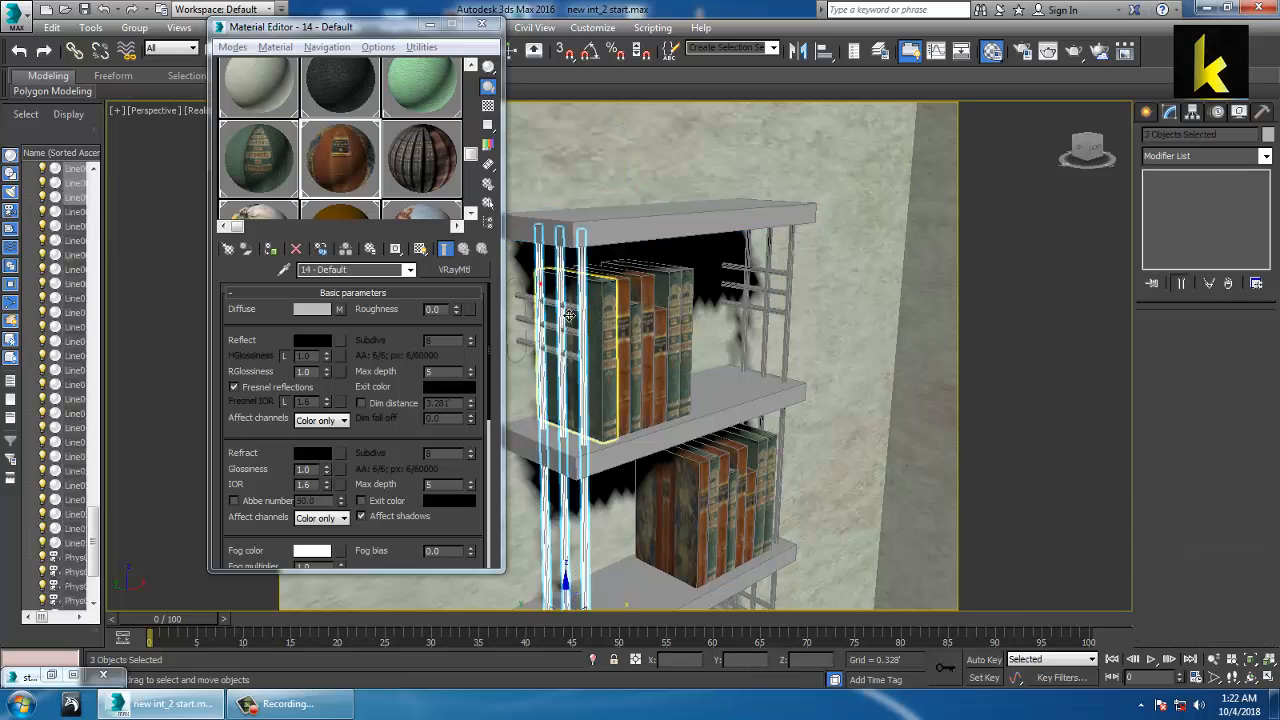
pyautogui.keyDown('ctrl'); pyautogui.click(563, 305); pyautogui.keyUp('ctrl')
pyautogui.keyDown('ctrl'); pyautogui.click(563, 324); pyautogui.keyUp('ctrl')
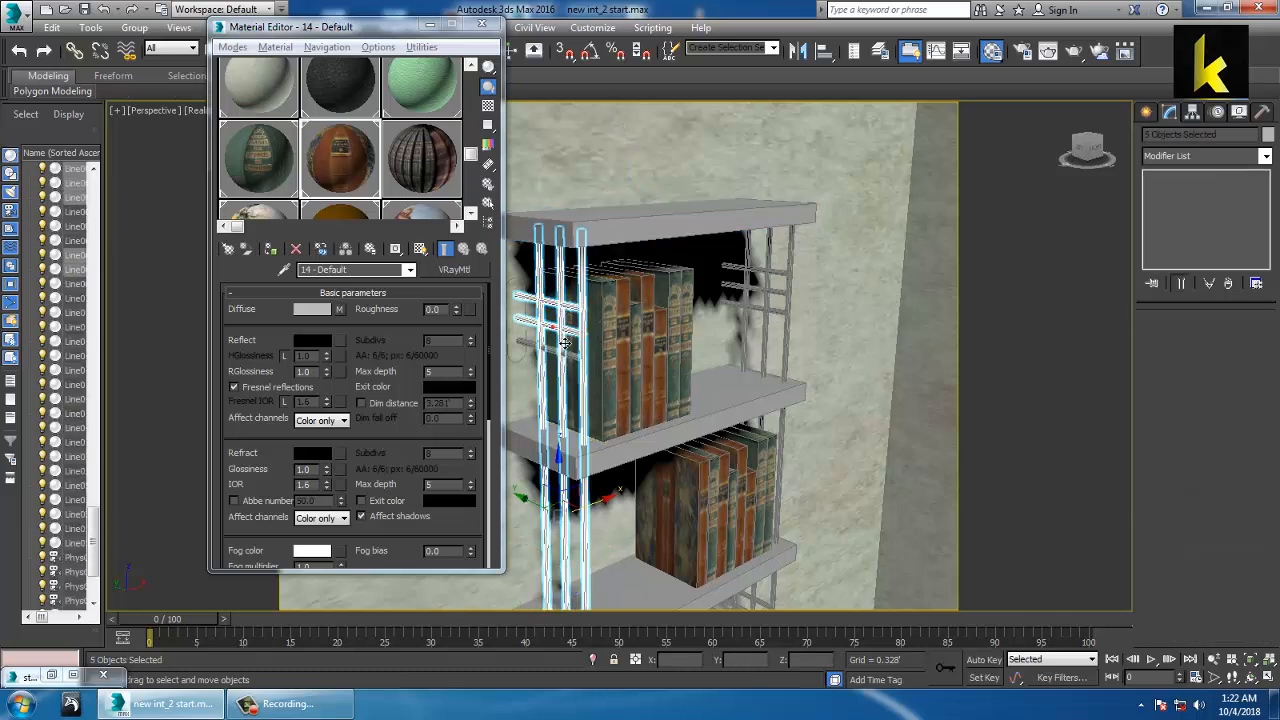
pyautogui.keyDown('ctrl'); pyautogui.click(562, 357); pyautogui.keyUp('ctrl')
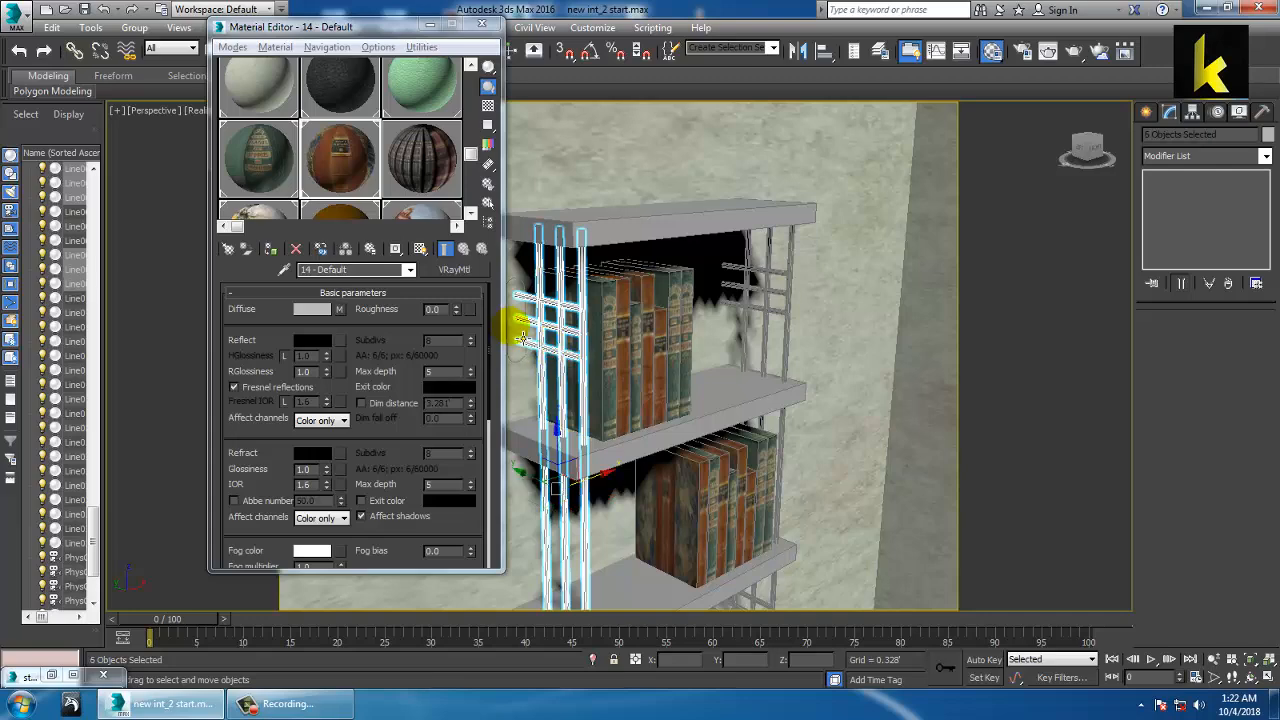
pyautogui.keyDown('ctrl'); pyautogui.click(524, 338); pyautogui.keyUp('ctrl')
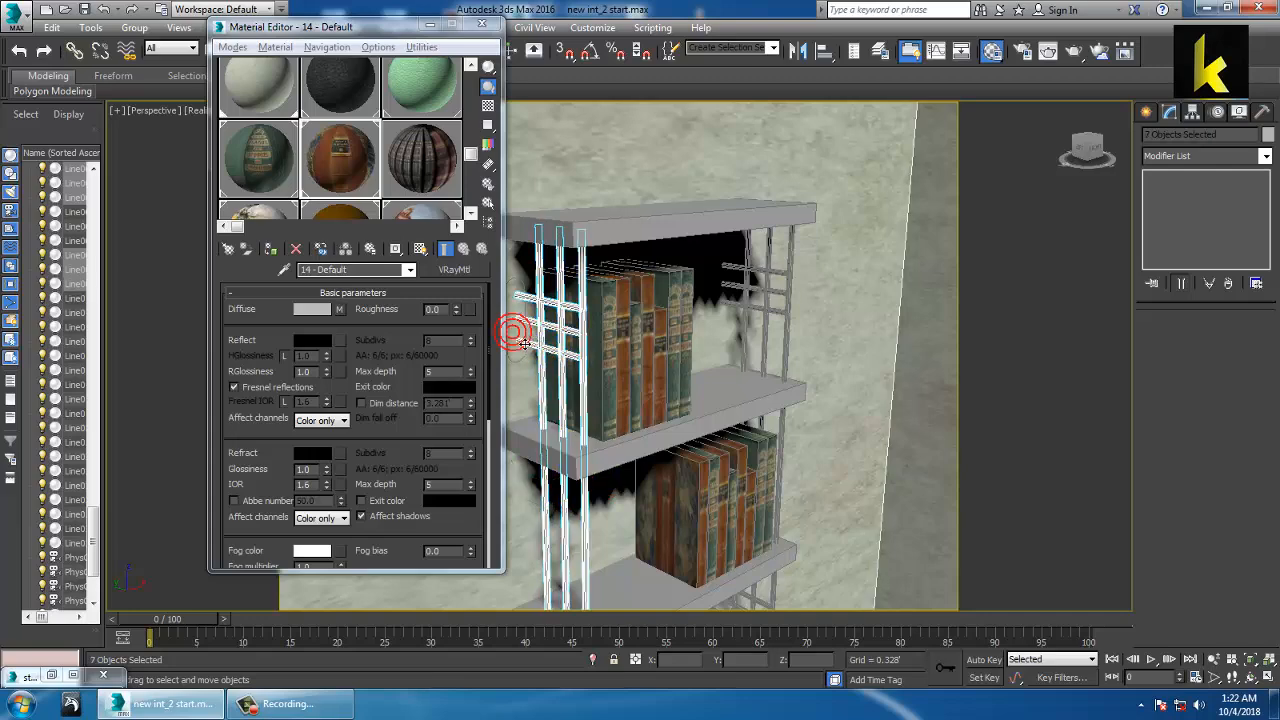
pyautogui.keyDown('ctrl'); pyautogui.click(524, 344); pyautogui.keyUp('ctrl')
pyautogui.moveTo(560, 300); pyautogui.dragTo(709, 297, button='middle')
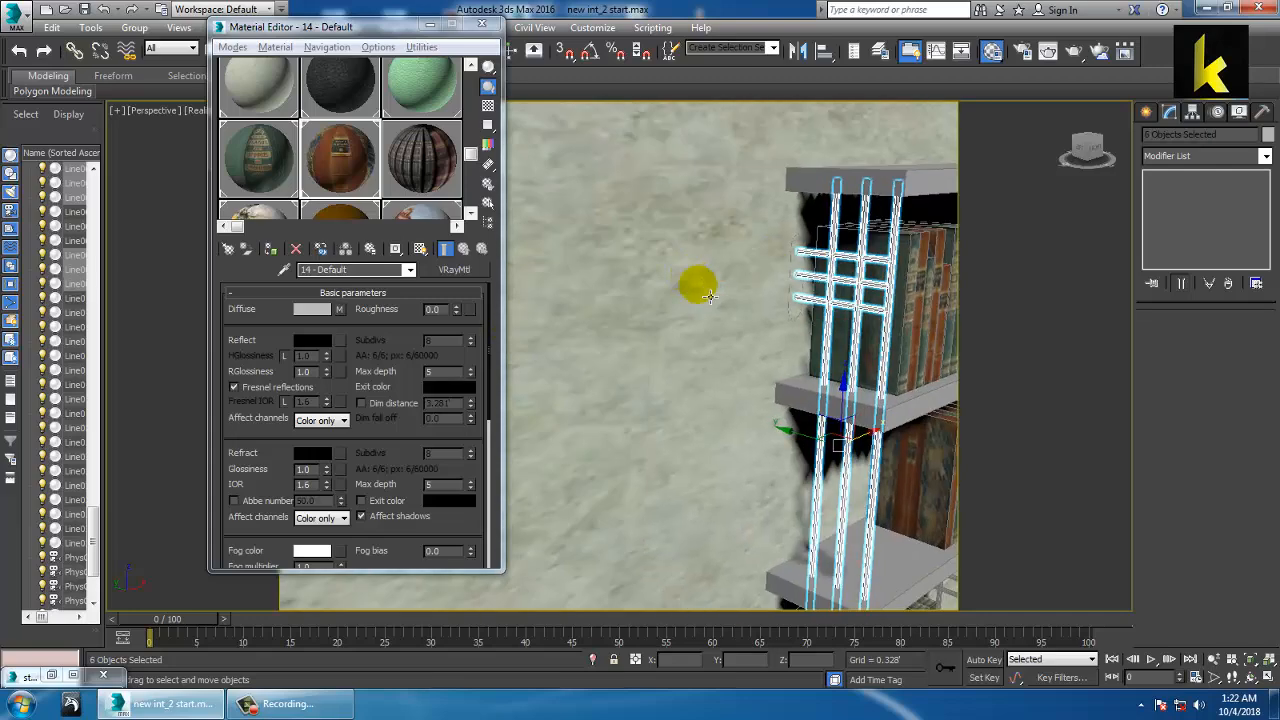
pyautogui.keyDown('ctrl'); pyautogui.click(800, 252); pyautogui.keyUp('ctrl')
pyautogui.scroll(-5, 798, 256)
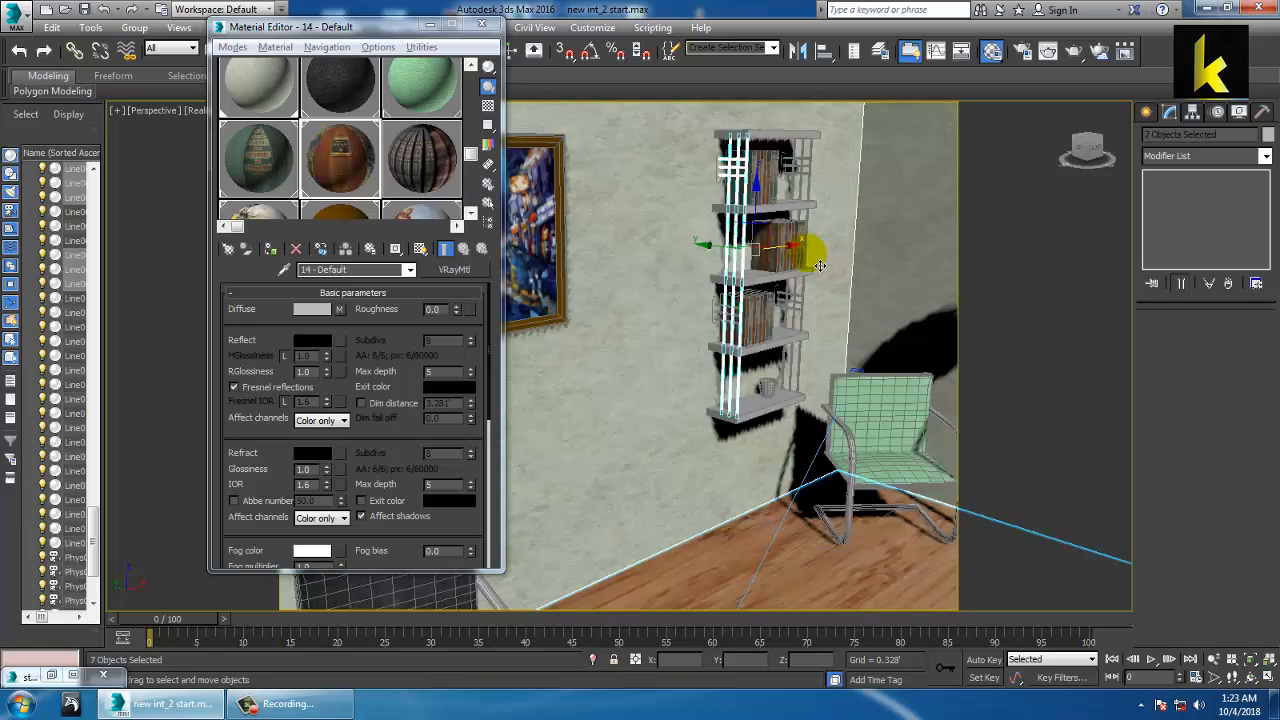
pyautogui.moveTo(820, 266); pyautogui.dragTo(815, 308, button='middle')
pyautogui.keyDown('ctrl'); pyautogui.click(844, 253); pyautogui.keyUp('ctrl')
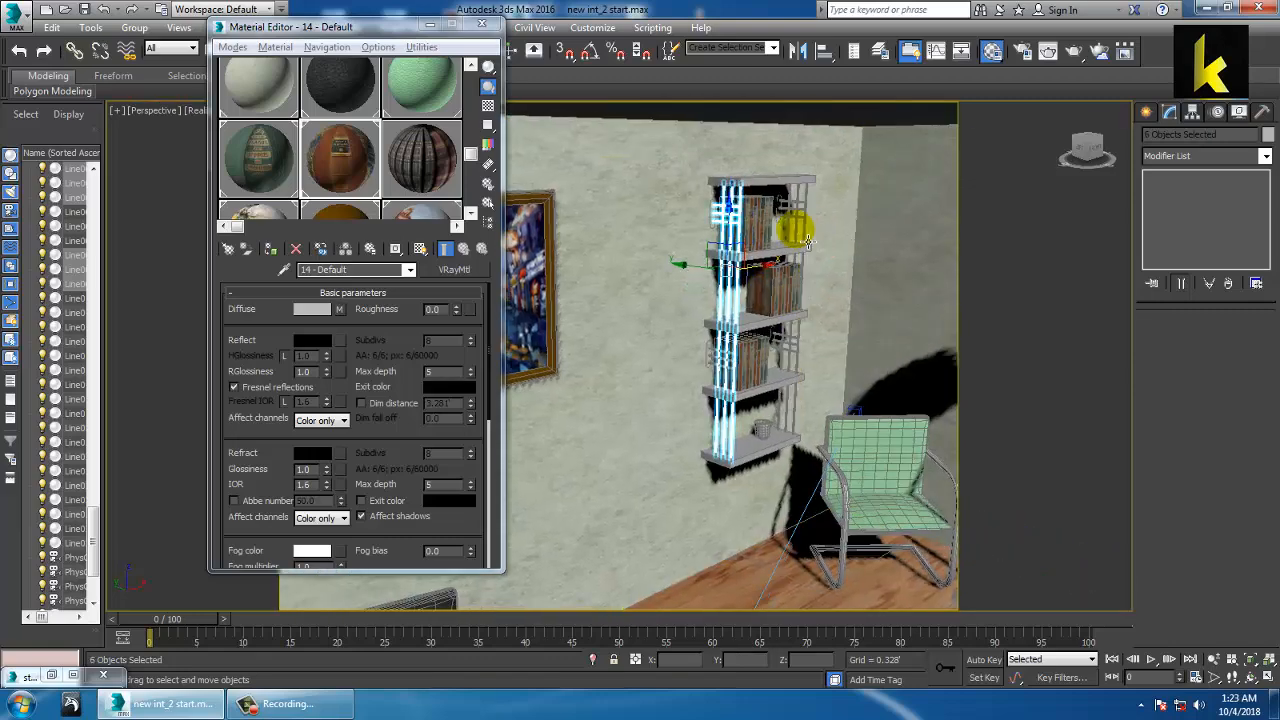
# - Add the three vertical rods and three upper crossbars at the bookshelf's right end to the selection
pyautogui.moveTo(796, 196); pyautogui.dragTo(769, 288, button='middle')
pyautogui.scroll(5, 770, 289)
pyautogui.keyDown('ctrl'); pyautogui.click(794, 318); pyautogui.keyUp('ctrl')
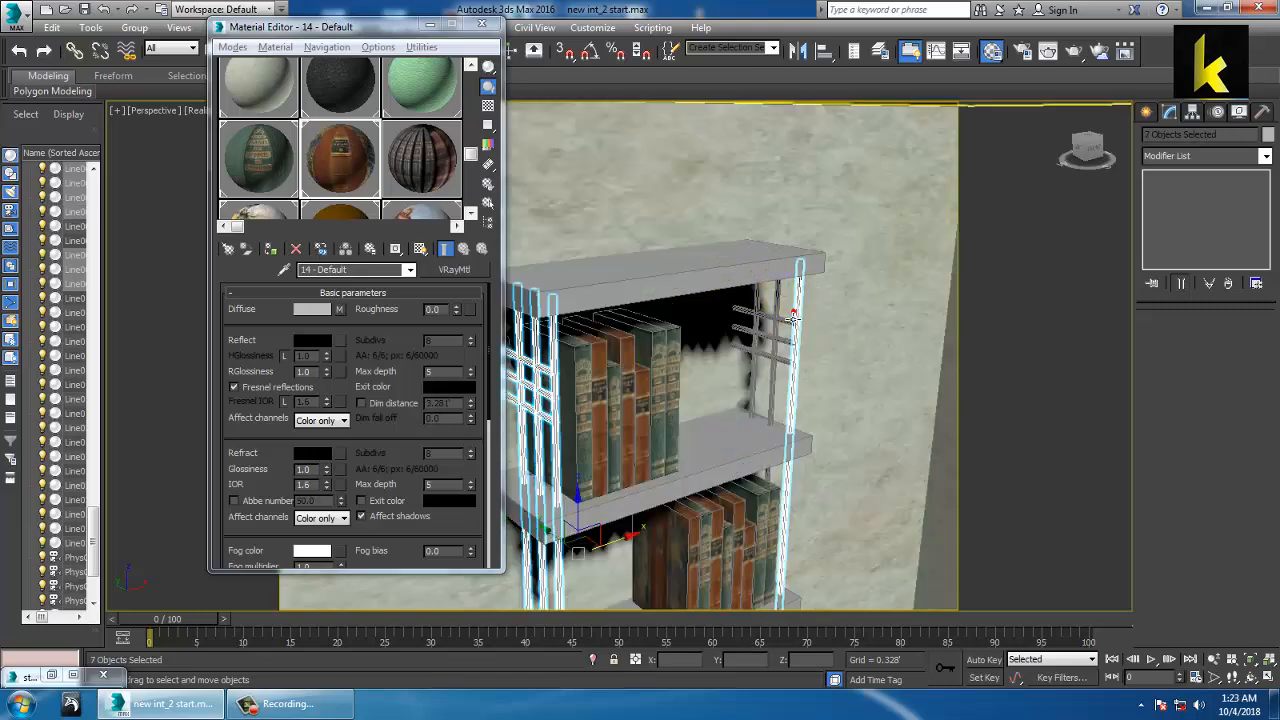
pyautogui.keyDown('ctrl'); pyautogui.click(776, 312); pyautogui.keyUp('ctrl')
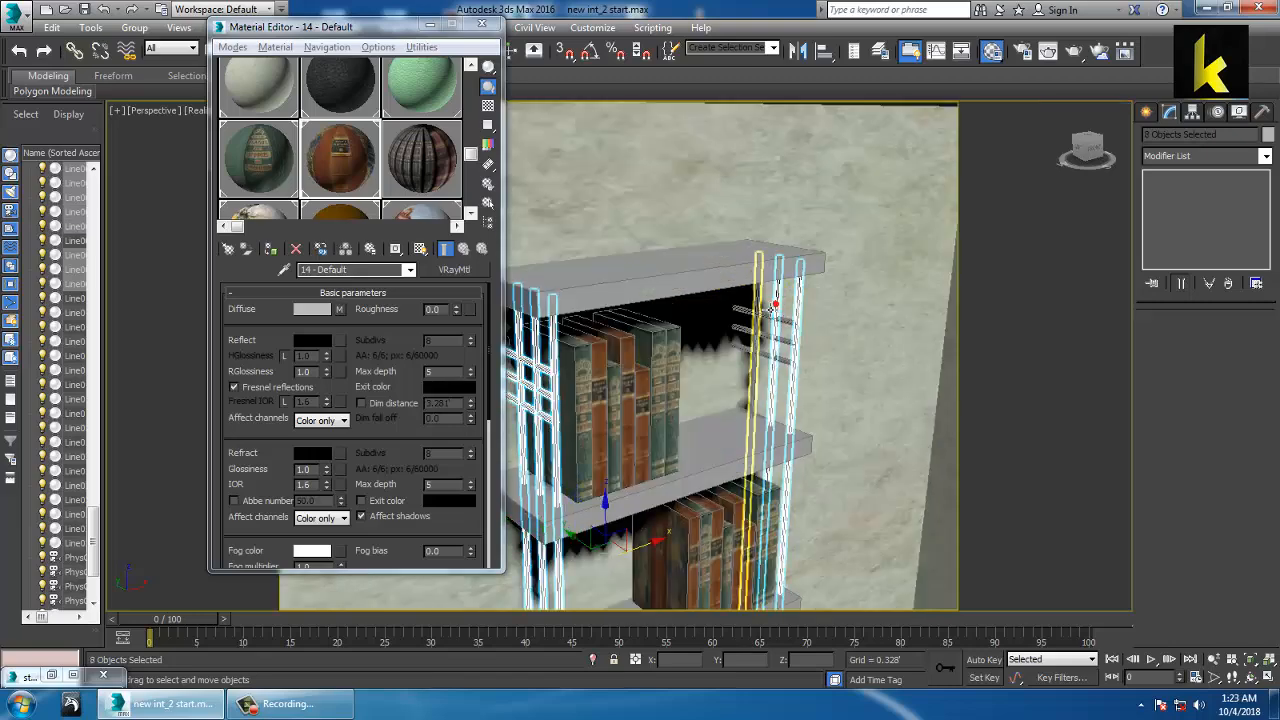
pyautogui.keyDown('ctrl'); pyautogui.click(758, 325); pyautogui.keyUp('ctrl')
pyautogui.keyDown('ctrl'); pyautogui.click(780, 321); pyautogui.keyUp('ctrl')
pyautogui.keyDown('ctrl'); pyautogui.click(781, 341); pyautogui.keyUp('ctrl')
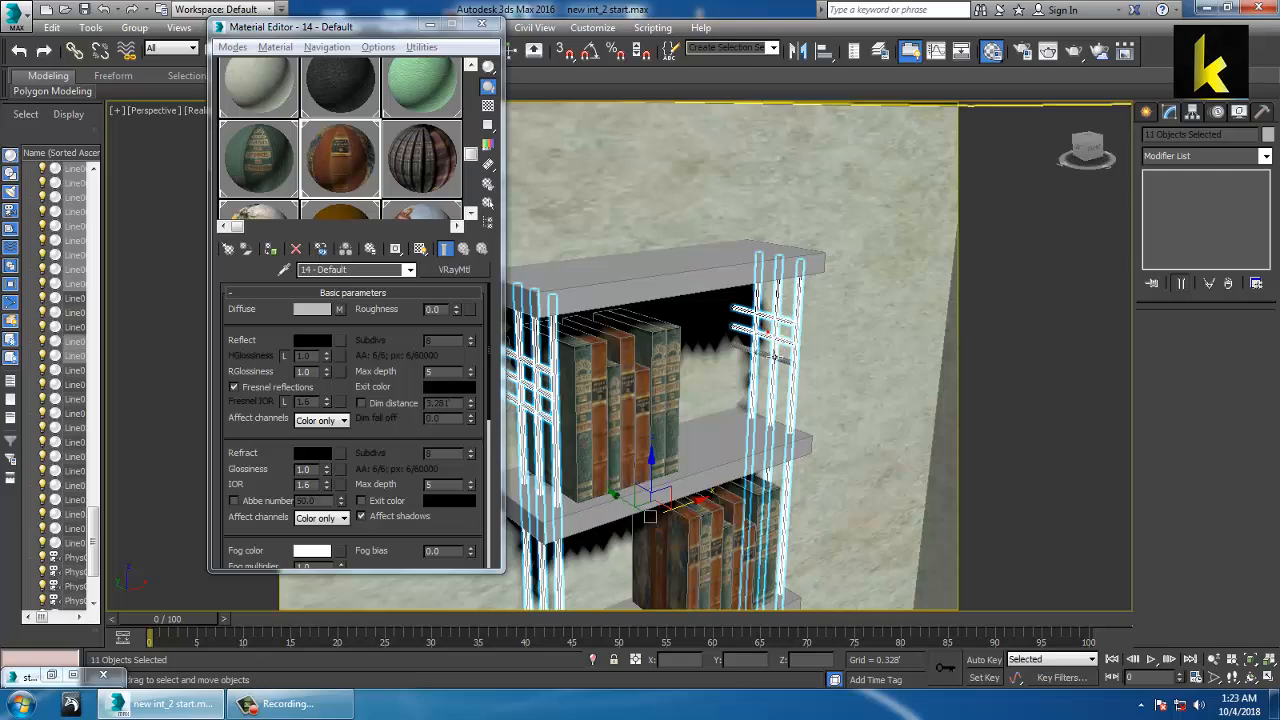
pyautogui.keyDown('ctrl'); pyautogui.click(775, 361); pyautogui.keyUp('ctrl')
# - Add the lower crossbars at both ends of the third shelf to the selection, leaving out the wall
pyautogui.moveTo(837, 346); pyautogui.dragTo(795, 252, button='middle')
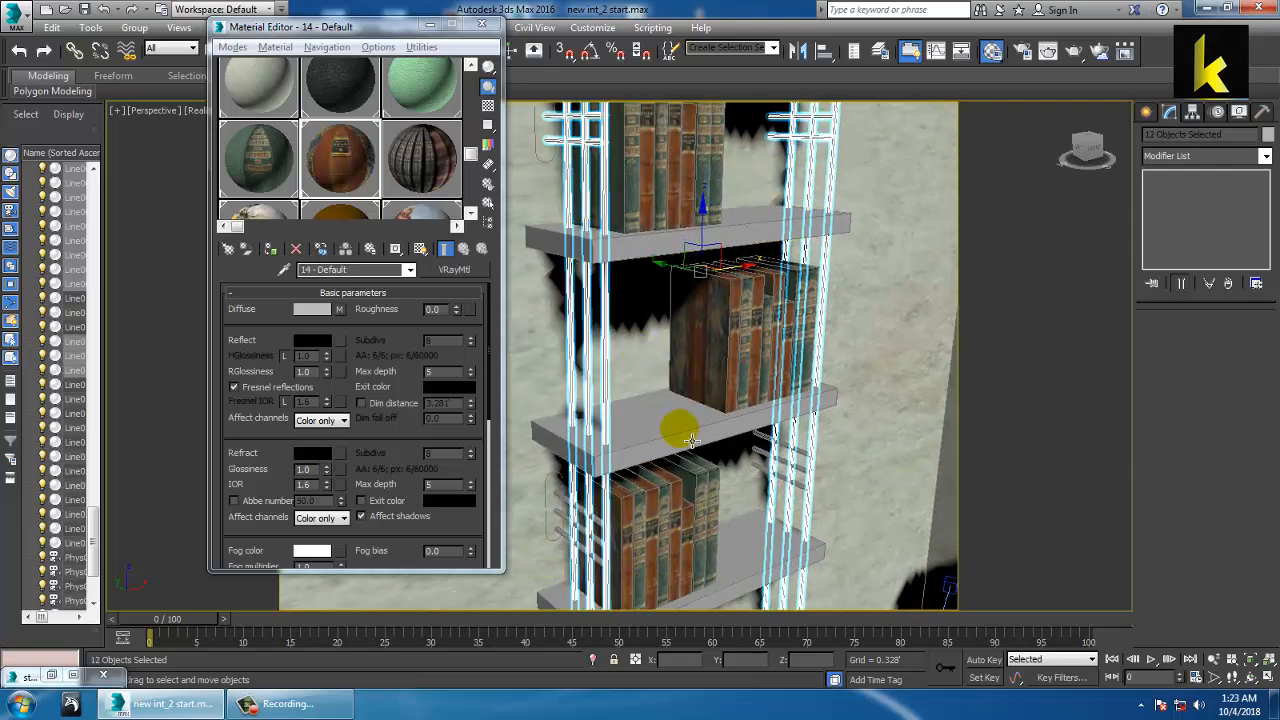
pyautogui.moveTo(699, 429); pyautogui.dragTo(703, 407, button='middle')
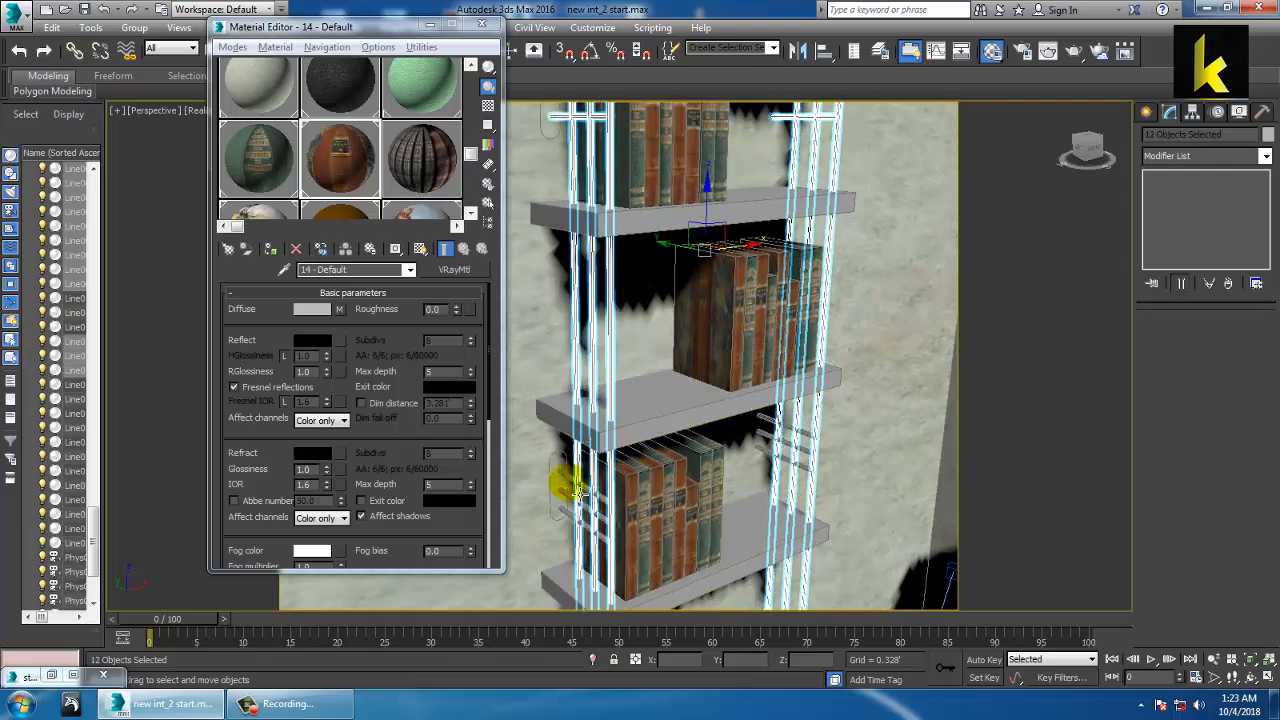
pyautogui.keyDown('ctrl'); pyautogui.click(582, 495); pyautogui.keyUp('ctrl')
pyautogui.keyDown('ctrl'); pyautogui.click(580, 508); pyautogui.keyUp('ctrl')
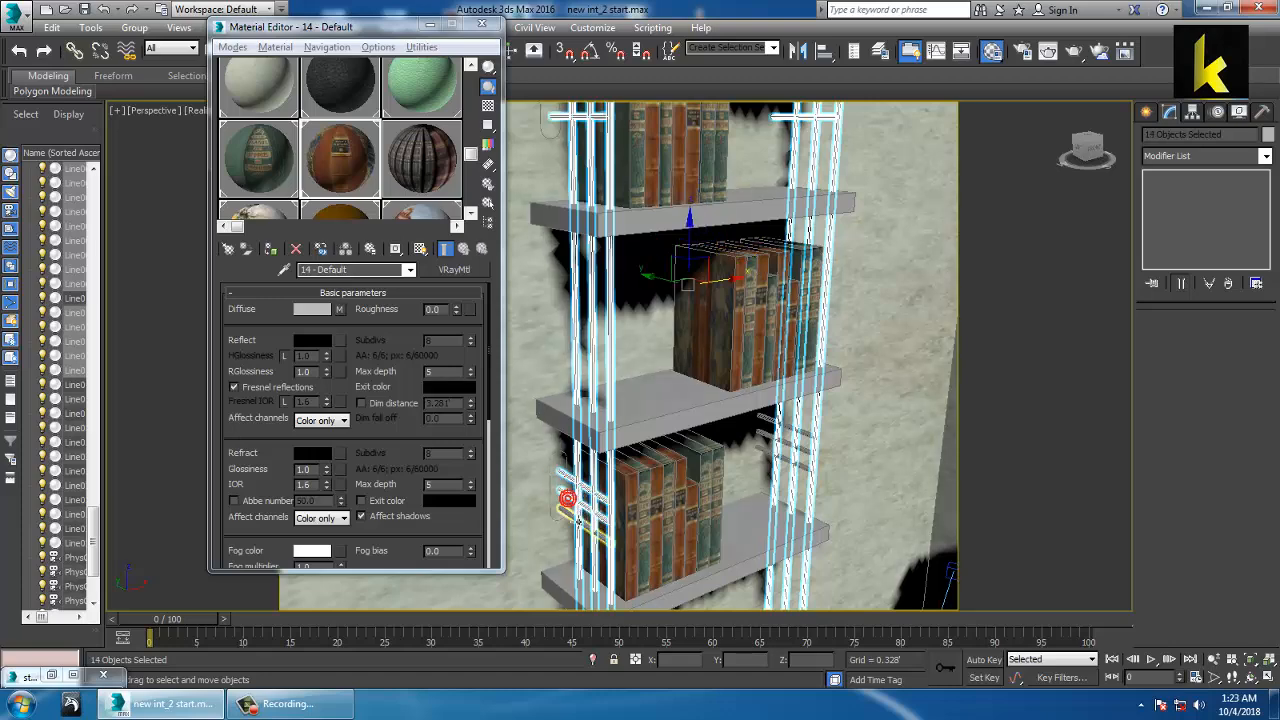
pyautogui.keyDown('ctrl'); pyautogui.click(566, 512); pyautogui.keyUp('ctrl')
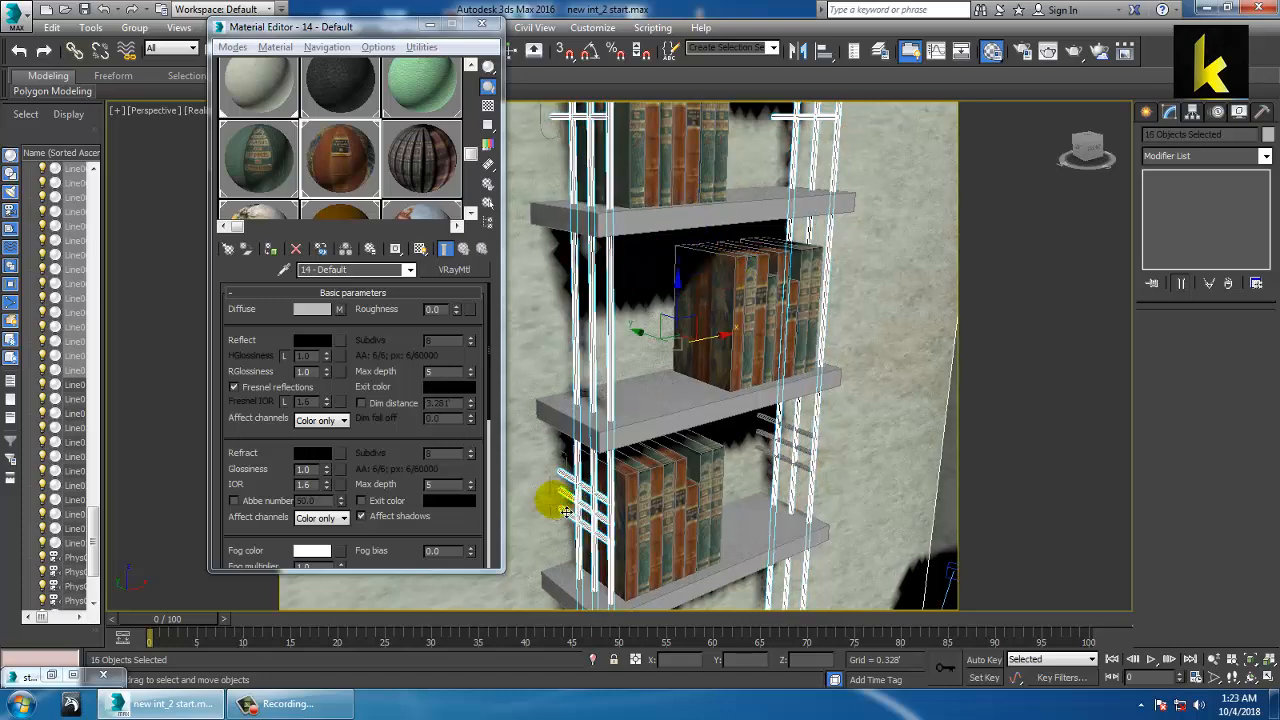
pyautogui.keyDown('ctrl'); pyautogui.click(553, 488); pyautogui.keyUp('ctrl')
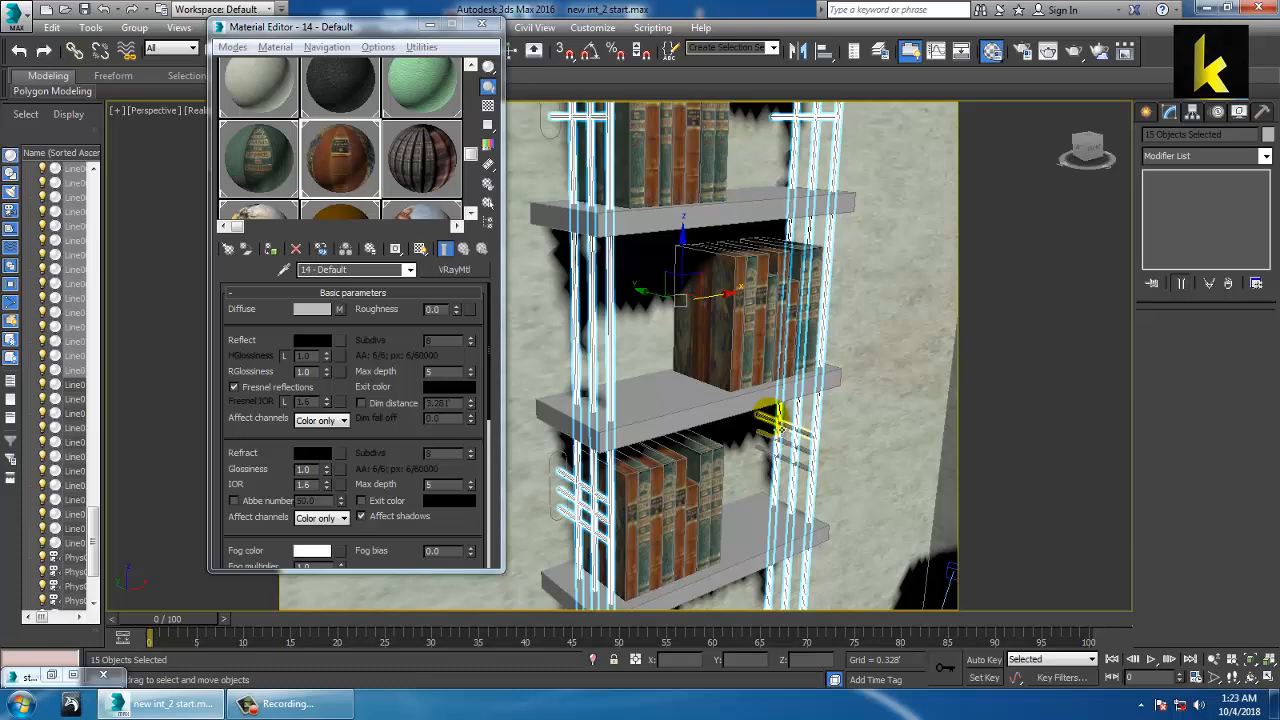
pyautogui.keyDown('ctrl'); pyautogui.click(768, 418); pyautogui.keyUp('ctrl')
pyautogui.keyDown('ctrl'); pyautogui.click(775, 448); pyautogui.keyUp('ctrl')
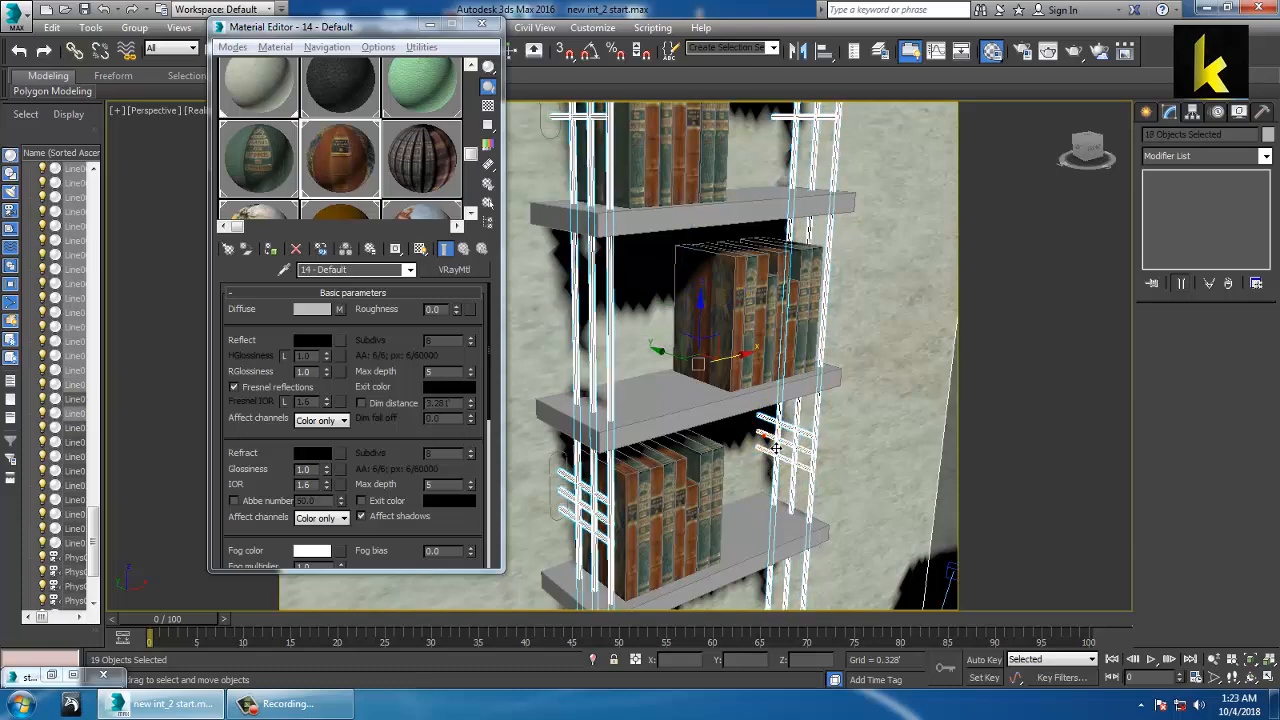
# - Apply the metal material to the 18 selected bookshelf rods, add a UVW Map modifier with Box mapping, and clear the selection
pyautogui.moveTo(897, 386); pyautogui.dragTo(850, 450, button='middle')
pyautogui.moveTo(476, 158); pyautogui.dragTo(477, 75)
pyautogui.click(455, 90)
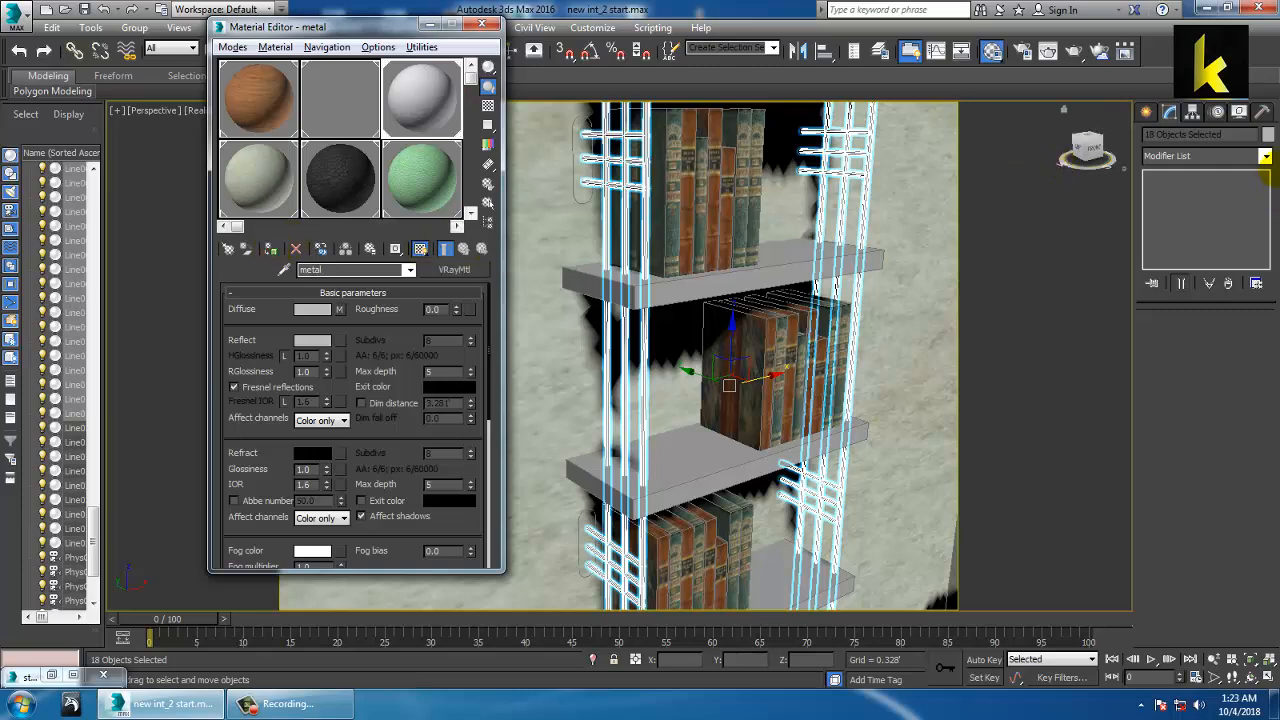
pyautogui.click(1265, 156)
pyautogui.scroll(-5, 1193, 316)
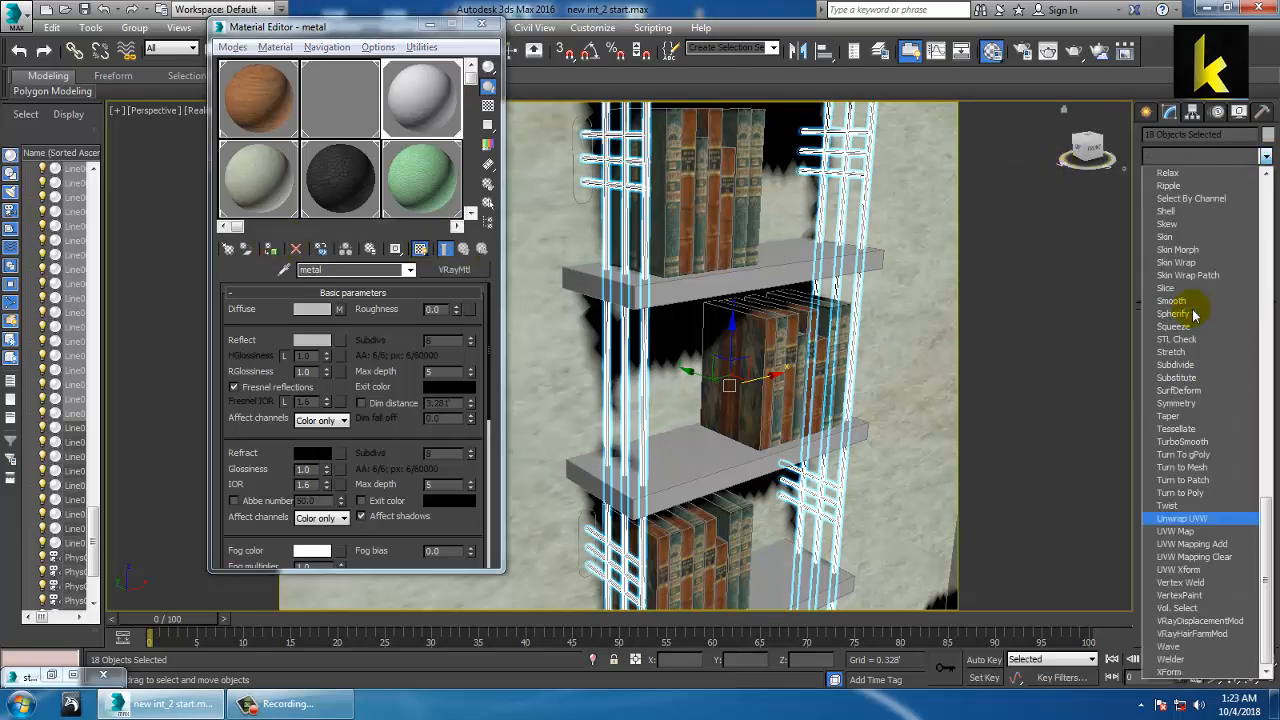
pyautogui.click(1178, 531)
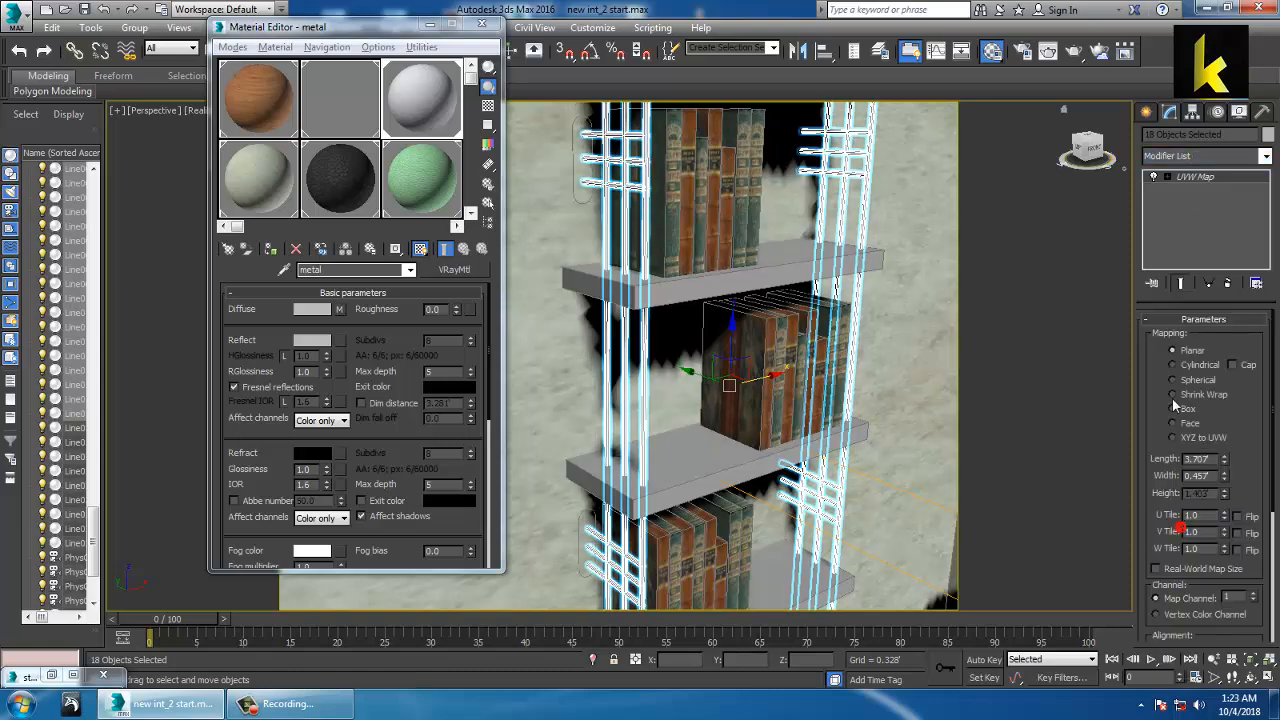
pyautogui.click(1173, 409)
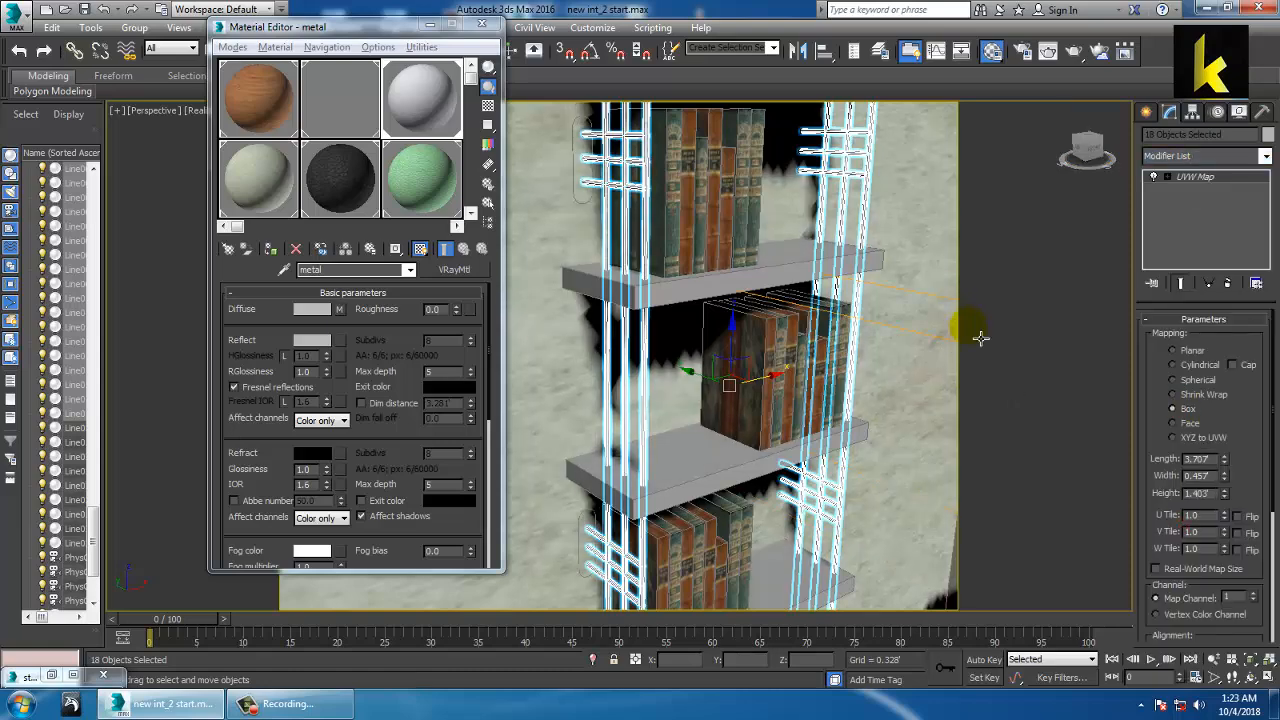
pyautogui.scroll(-6, 981, 339)
pyautogui.keyDown('alt'); pyautogui.moveTo(1054, 366); pyautogui.dragTo(823, 384, button='middle'); pyautogui.keyUp('alt')
pyautogui.click(773, 245)
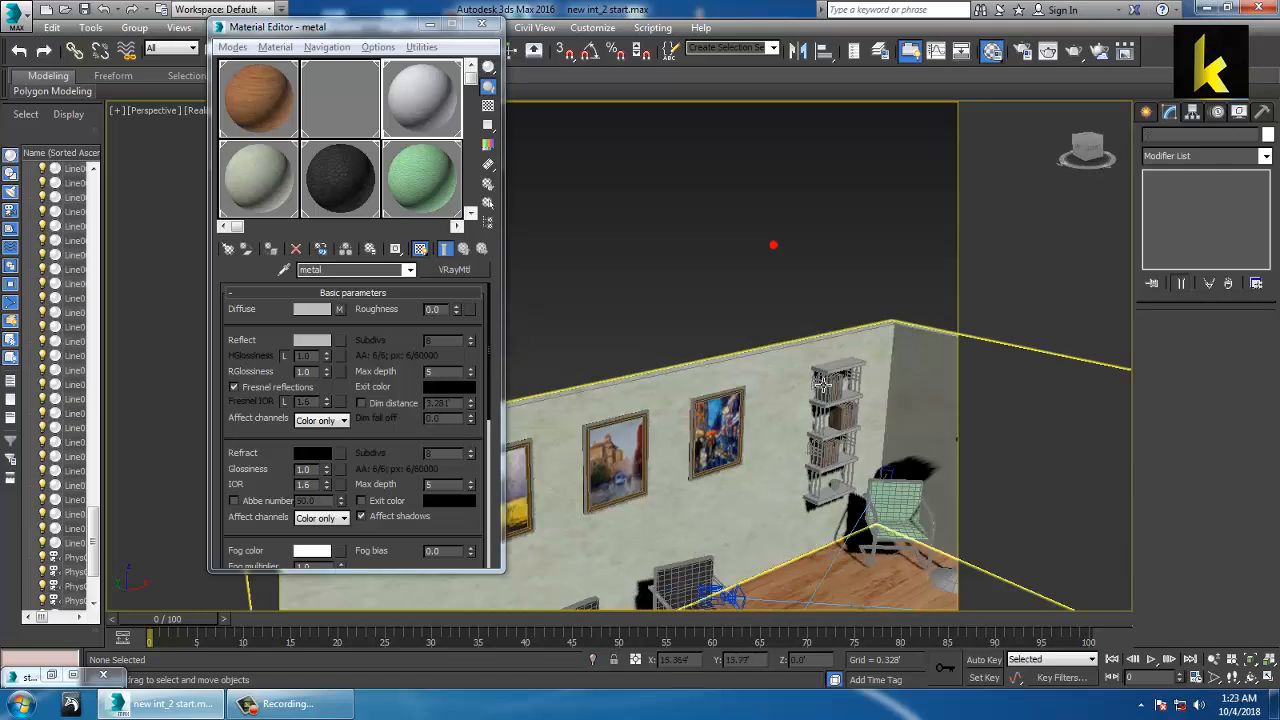
# - Inspect the metal texture on the bookshelf's rods up close and review the UVW Map settings of the three rods at one end
pyautogui.scroll(8, 822, 383)
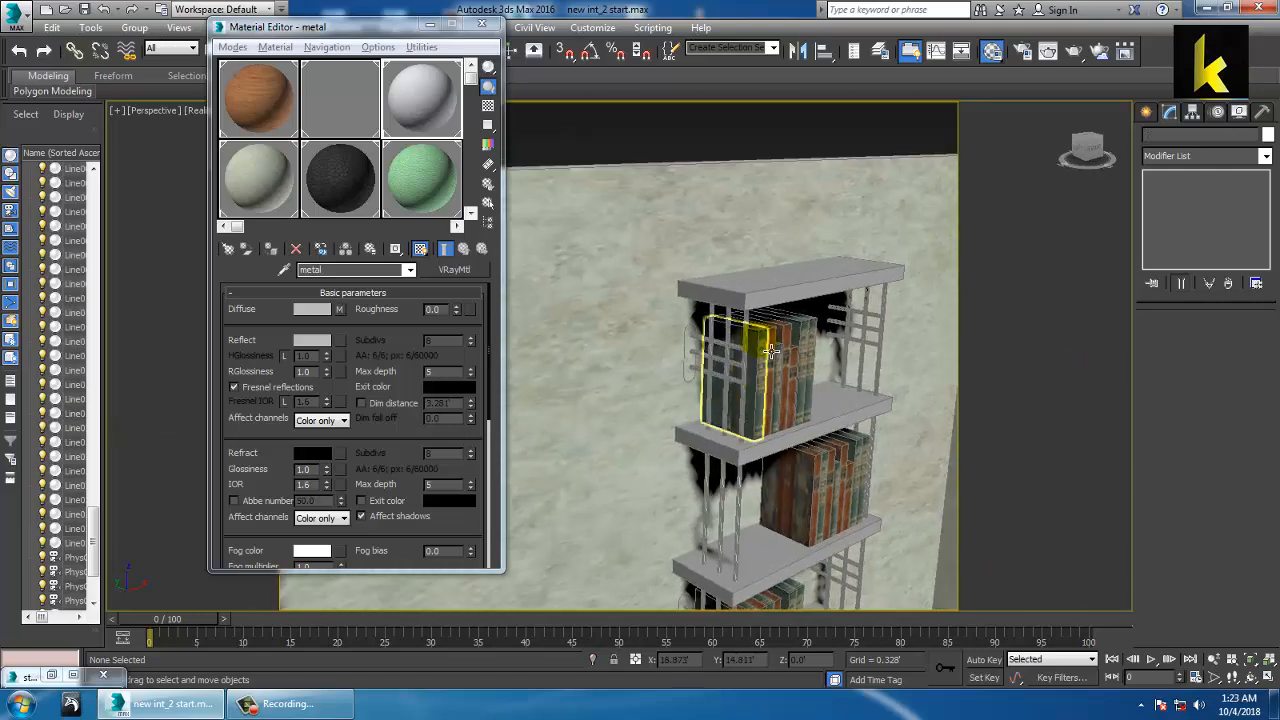
pyautogui.scroll(5, 772, 350)
pyautogui.scroll(3, 780, 349)
pyautogui.scroll(-10, 857, 320)
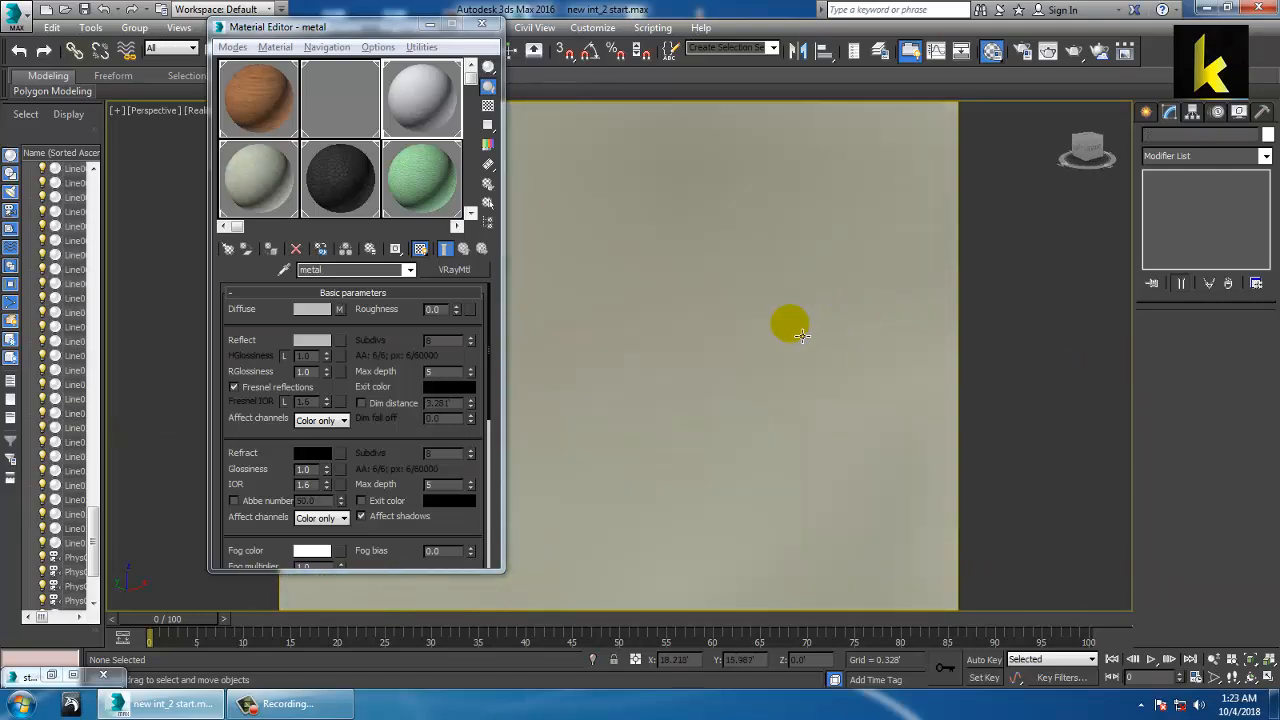
pyautogui.moveTo(783, 384); pyautogui.dragTo(770, 351, button='middle')
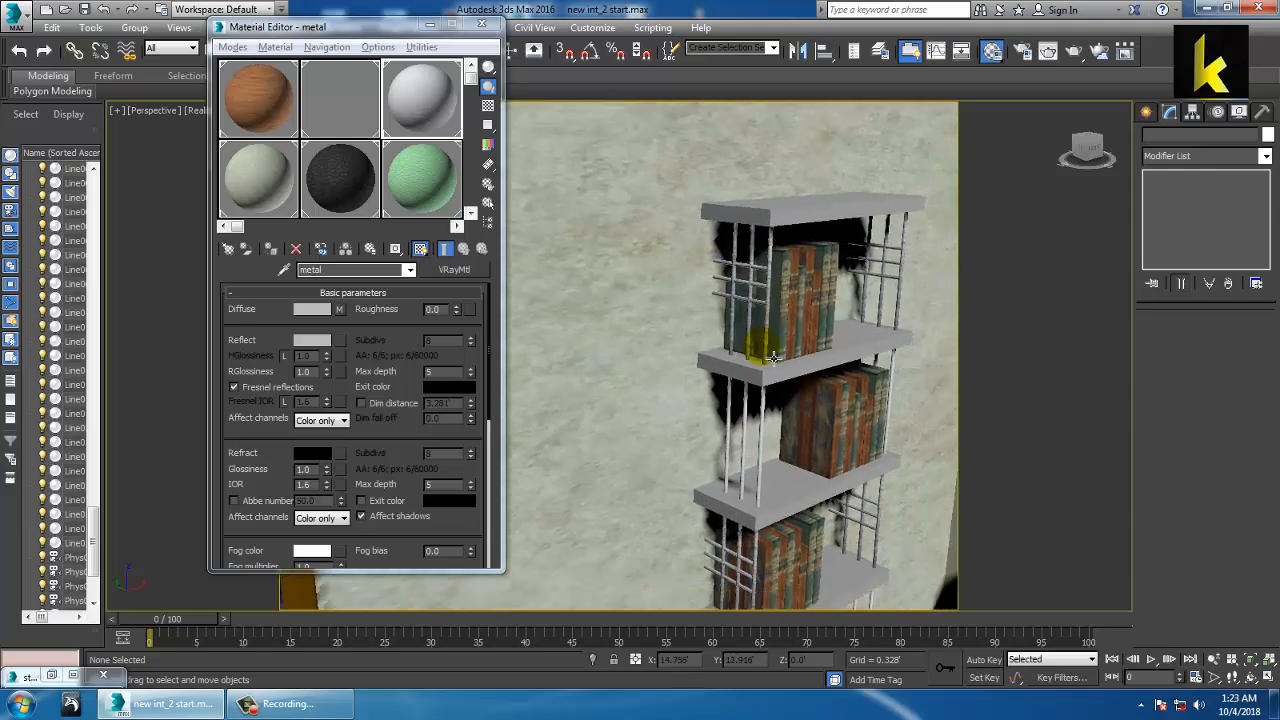
pyautogui.click(774, 432)
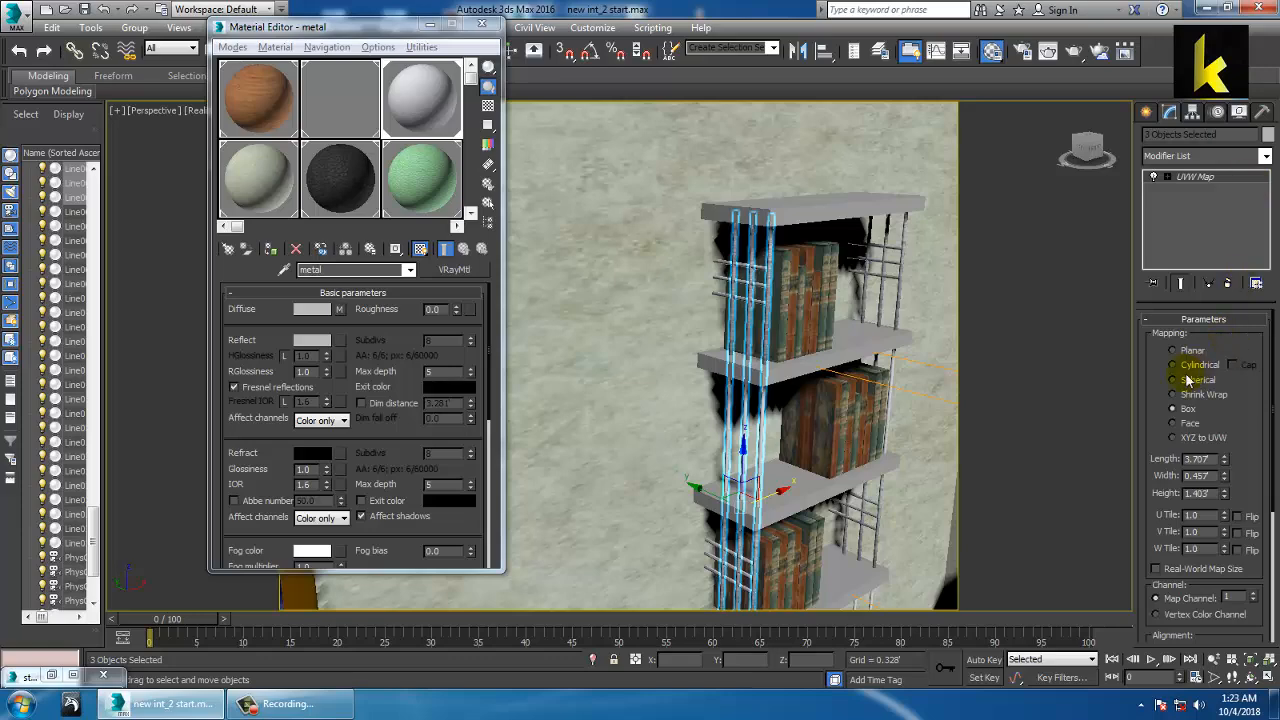
pyautogui.scroll(-10, 921, 418)
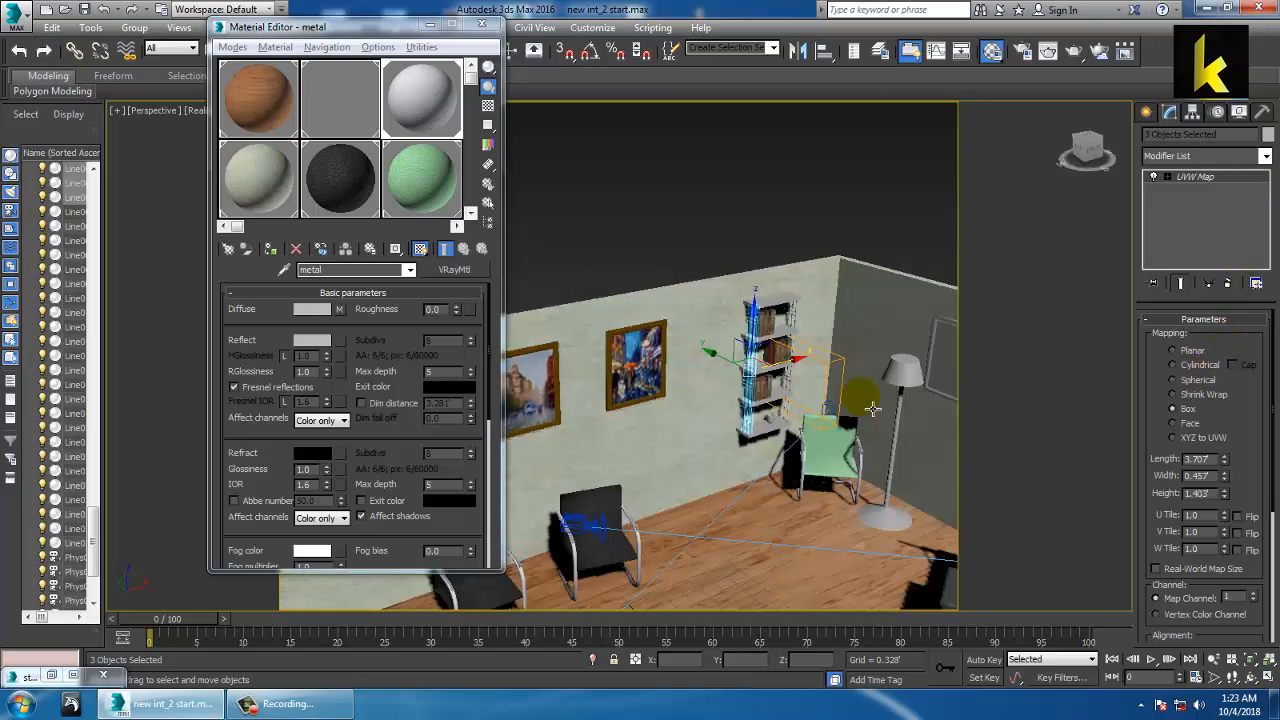
pyautogui.scroll(-5, 1267, 462)
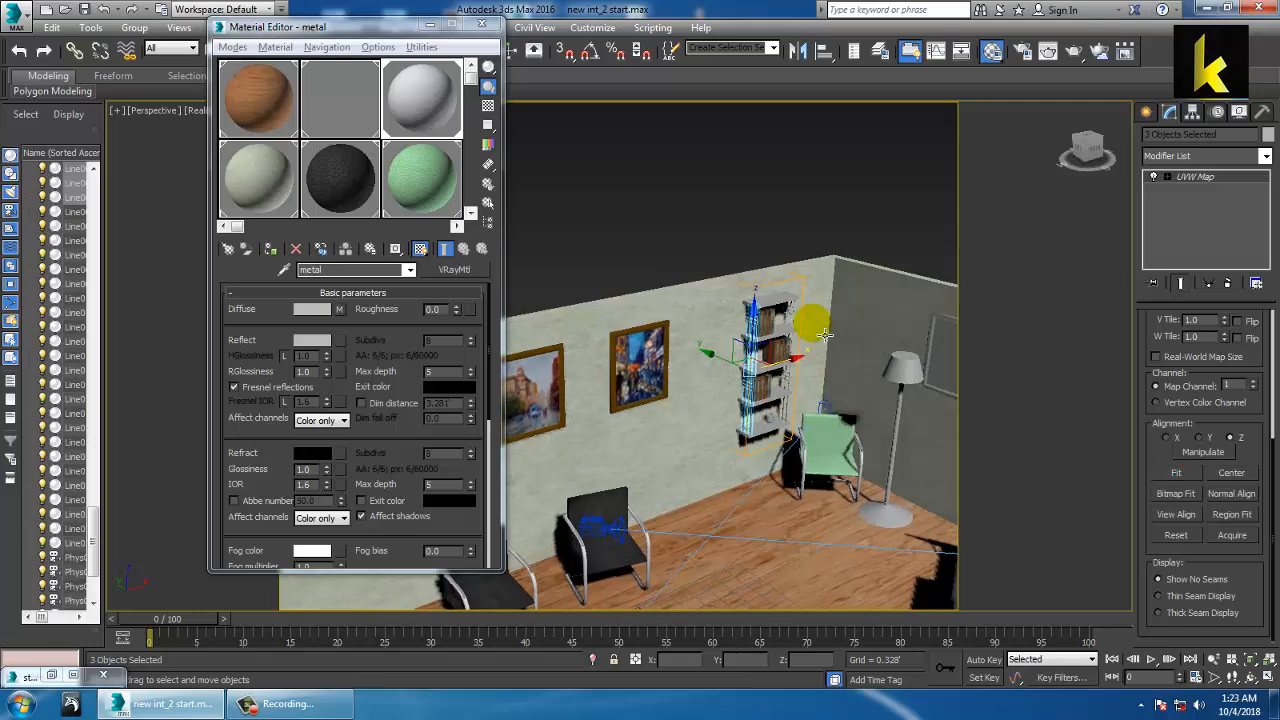
pyautogui.scroll(8, 757, 332)
pyautogui.scroll(5, 722, 340)
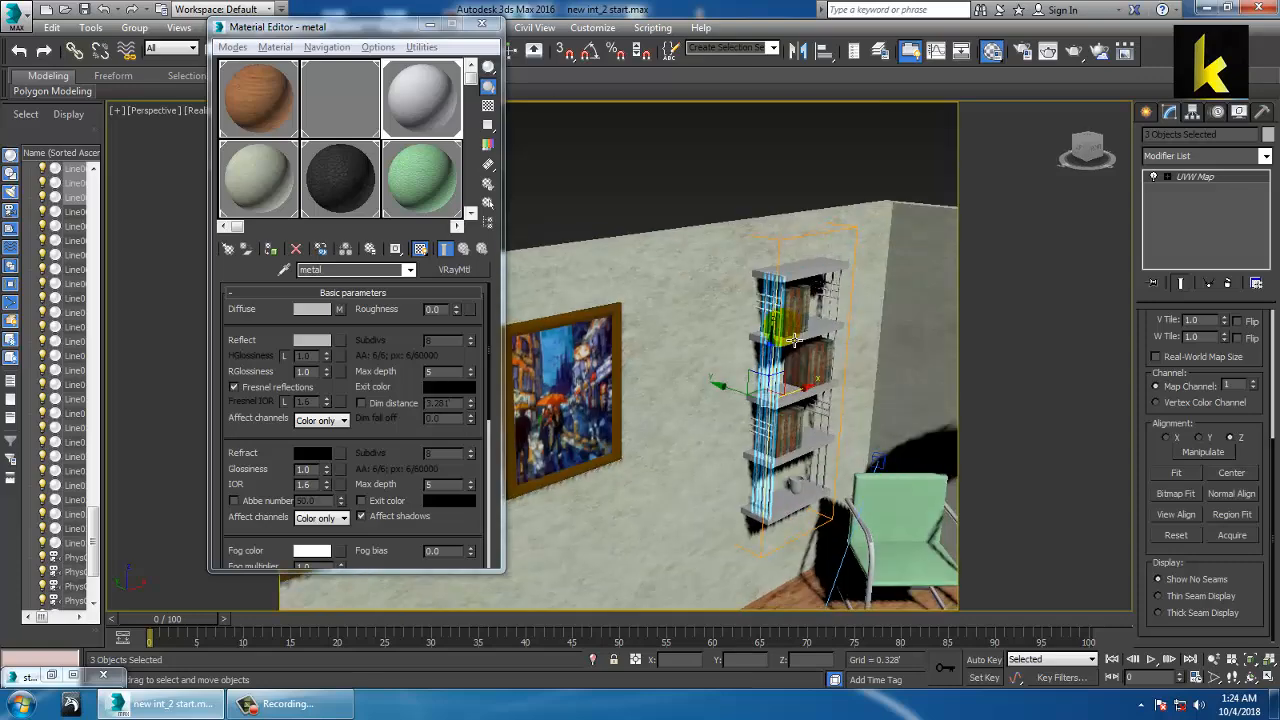
pyautogui.click(720, 186)
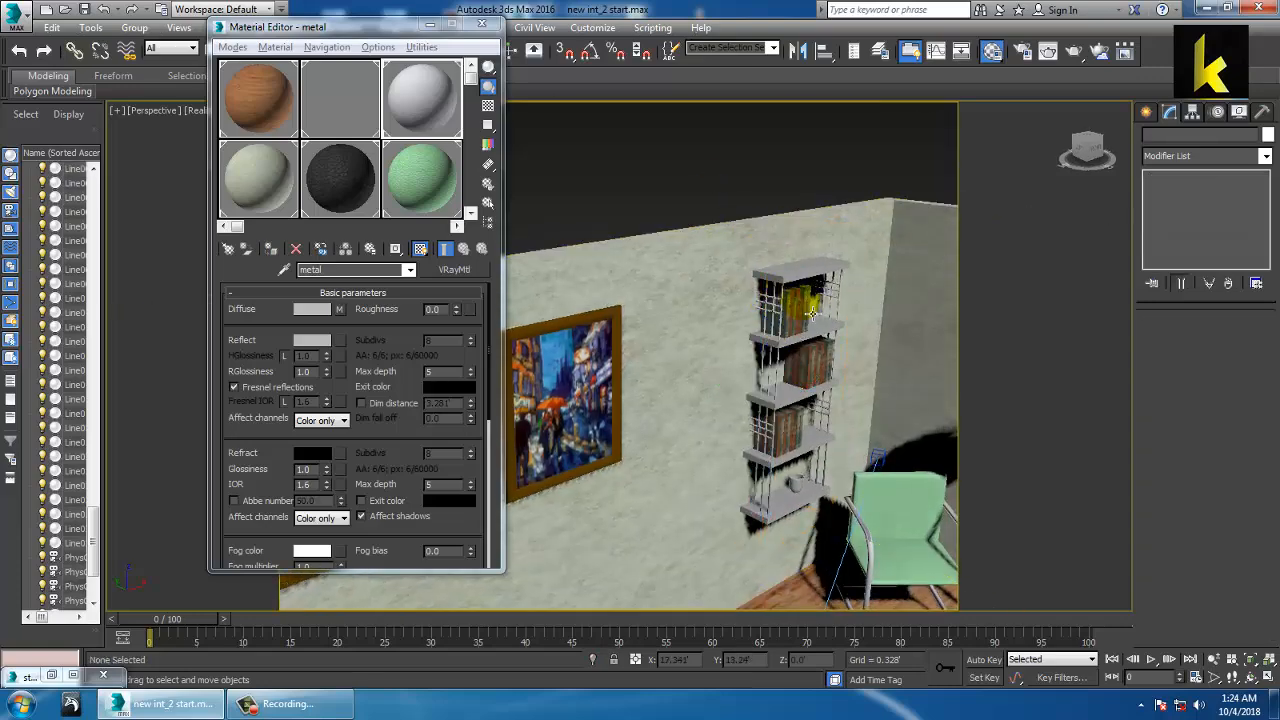
# - Select all five horizontal shelf boards of the bookshelf
pyautogui.keyDown('alt'); pyautogui.moveTo(812, 313); pyautogui.dragTo(814, 314, button='middle'); pyautogui.keyUp('alt')
pyautogui.click(737, 234)
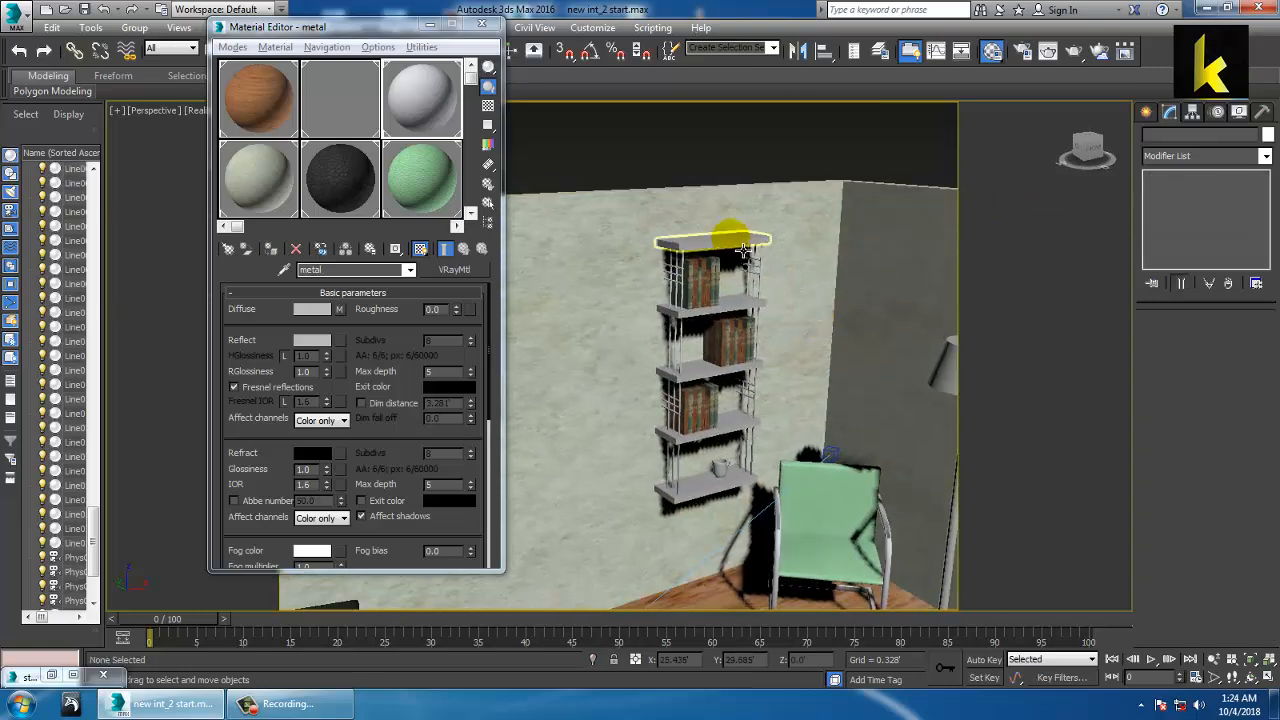
pyautogui.keyDown('ctrl'); pyautogui.click(740, 316); pyautogui.keyUp('ctrl')
pyautogui.keyDown('ctrl'); pyautogui.click(712, 372); pyautogui.keyUp('ctrl')
pyautogui.keyDown('ctrl'); pyautogui.click(710, 433); pyautogui.keyUp('ctrl')
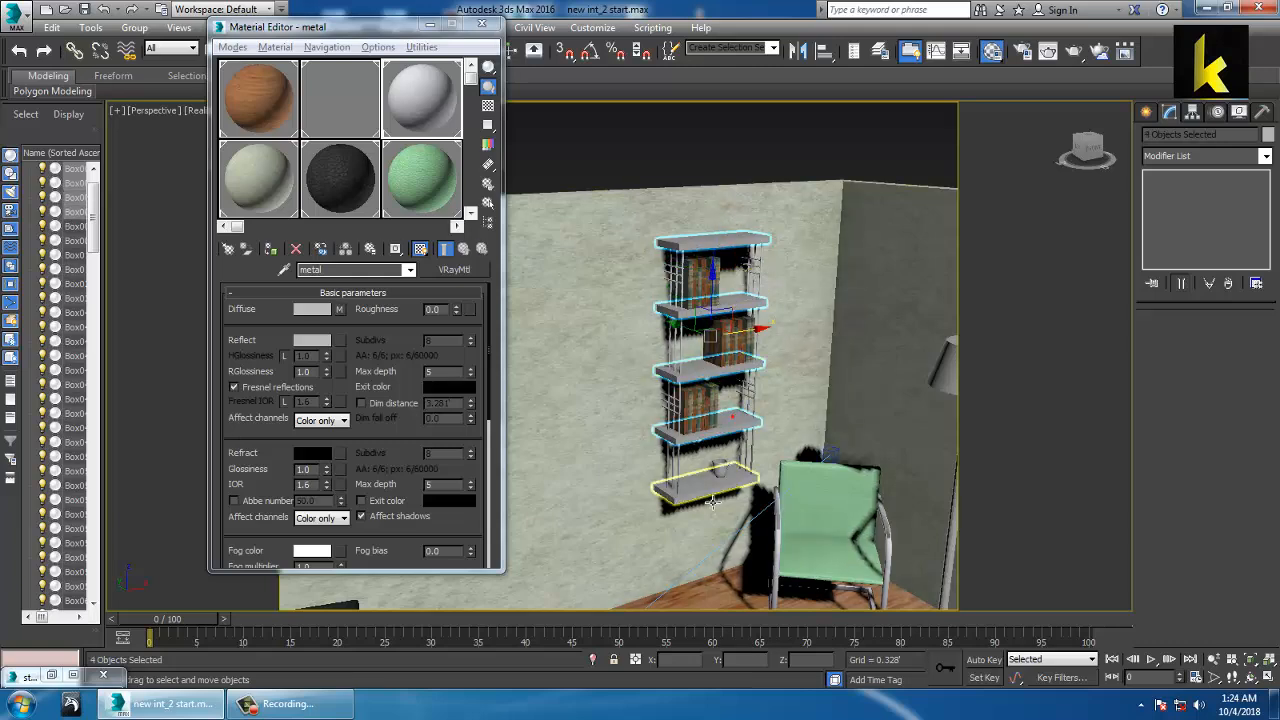
pyautogui.keyDown('ctrl'); pyautogui.click(712, 502); pyautogui.keyUp('ctrl')
# - Pick the unused 22 - Default material slot and change its type to VRayMtl
pyautogui.click(470, 212)
pyautogui.click(470, 212)
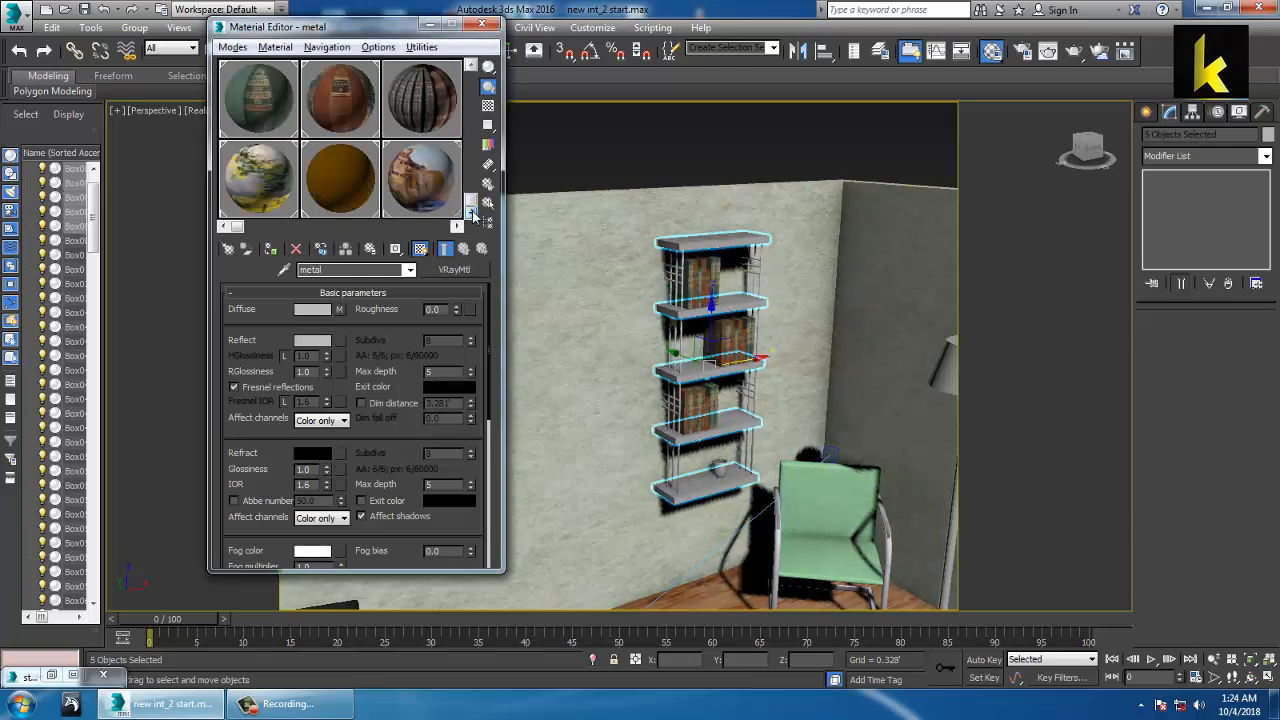
pyautogui.moveTo(234, 227); pyautogui.dragTo(366, 228)
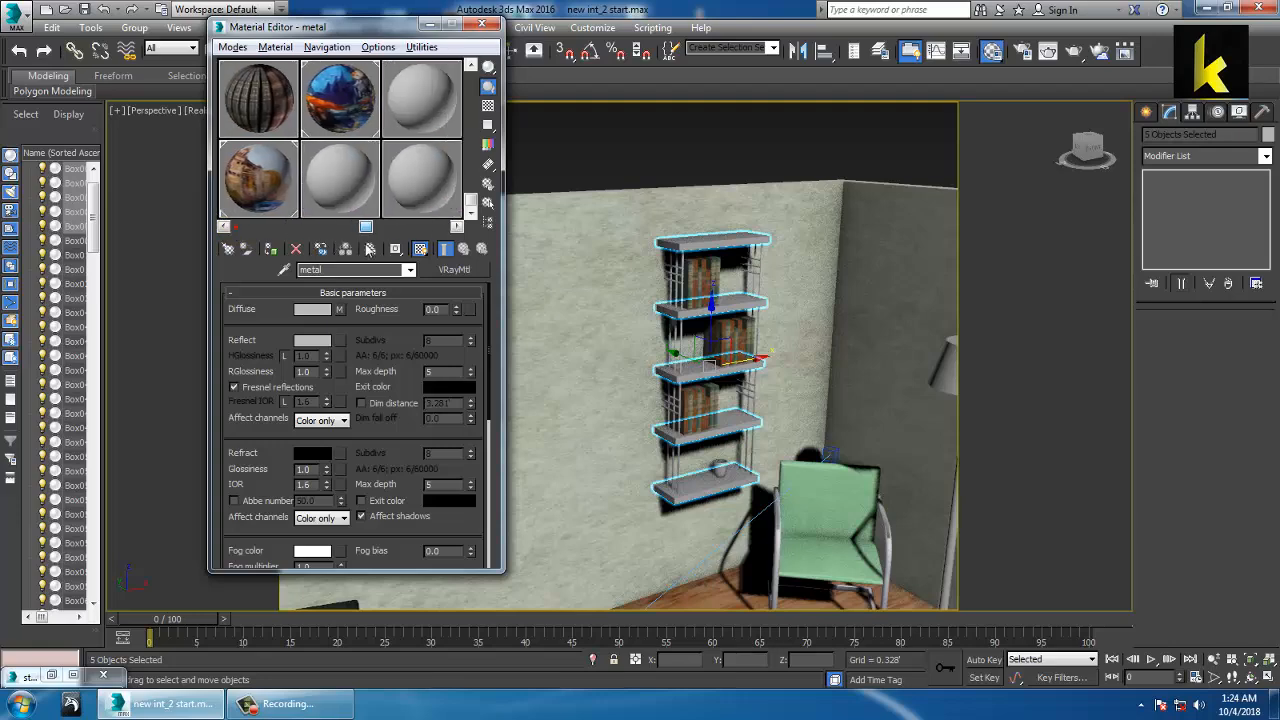
pyautogui.click(320, 181)
pyautogui.click(454, 269)
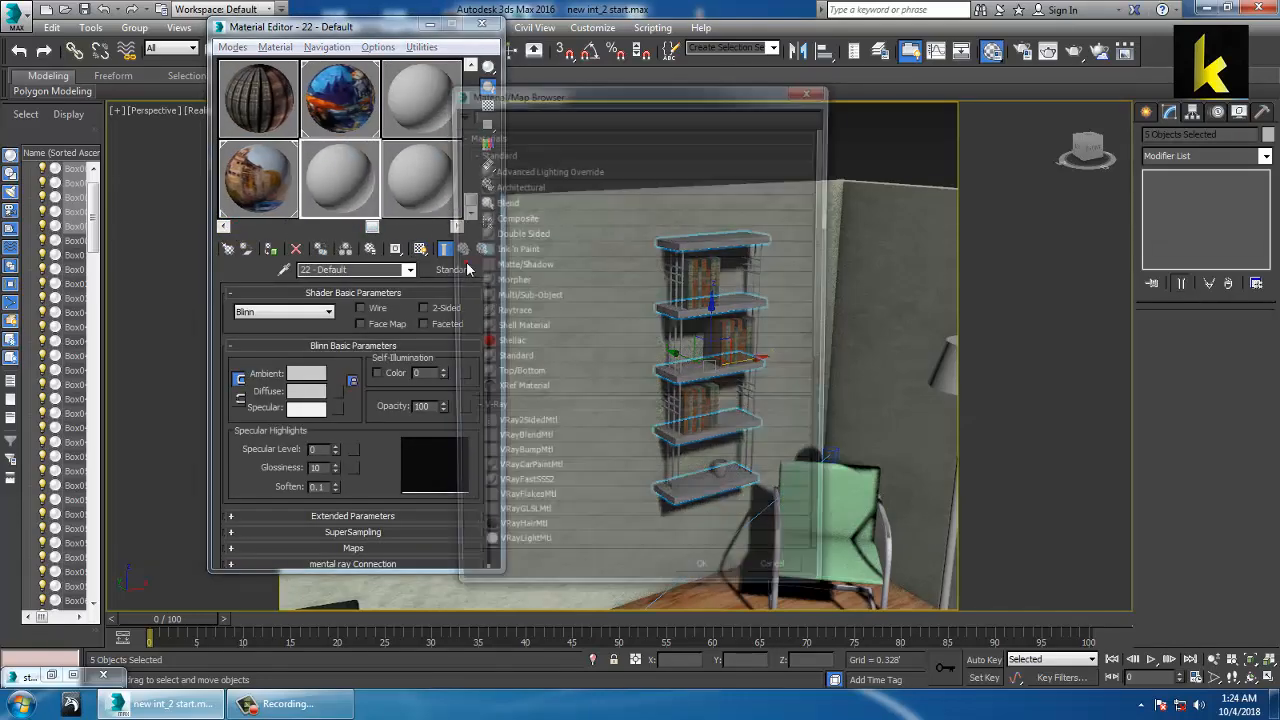
pyautogui.scroll(-1, 526, 466)
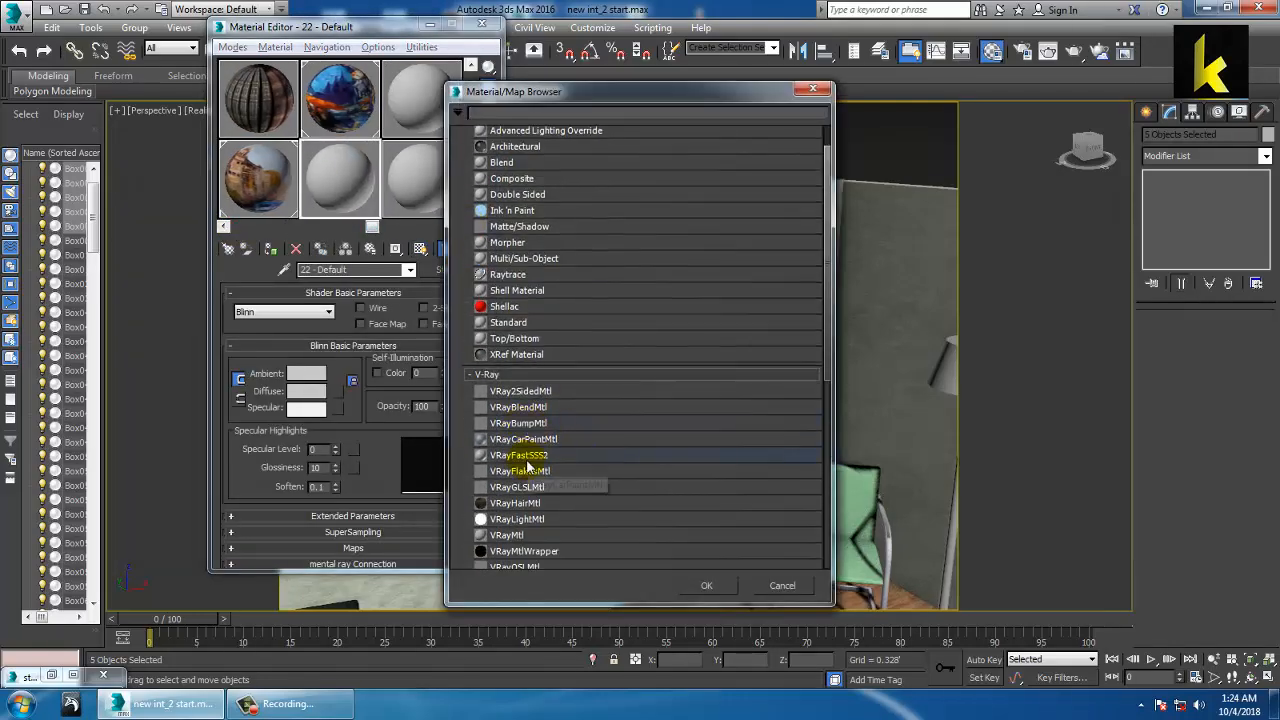
pyautogui.doubleClick(508, 535)
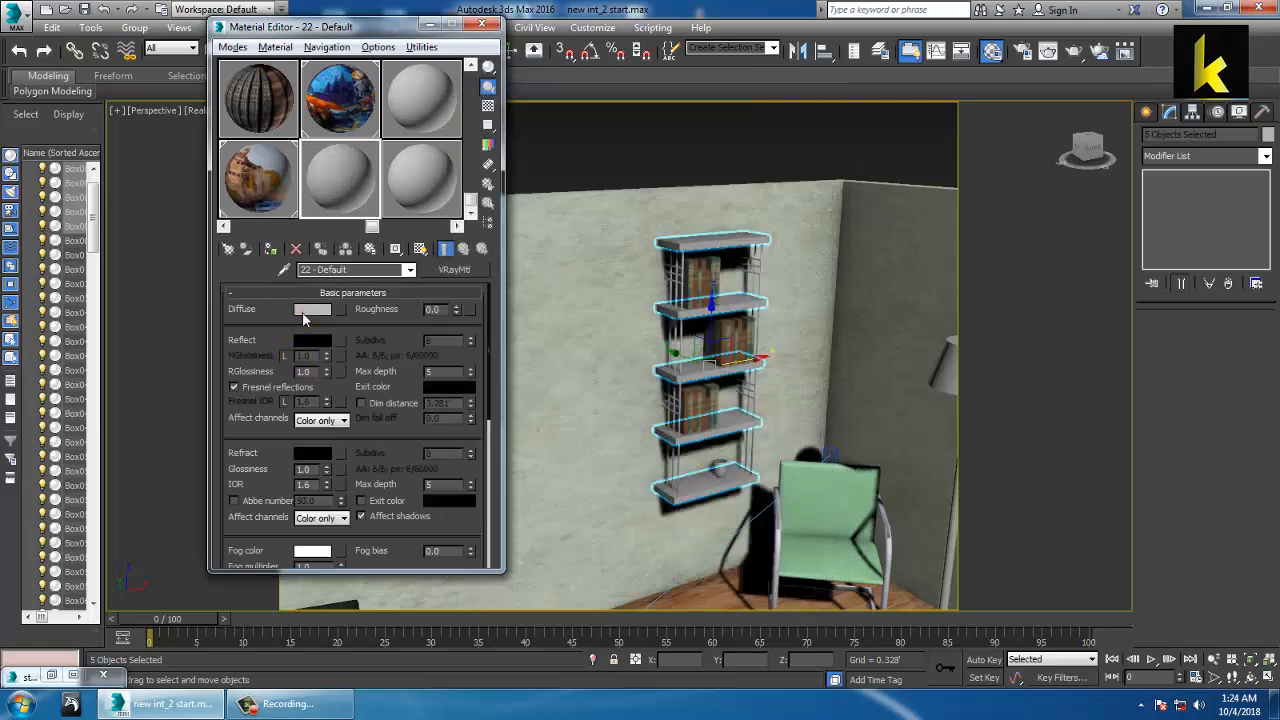
# - Set the material's diffuse colour to a very dark grey and assign it to the selected shelf boards
pyautogui.click(306, 310)
pyautogui.moveTo(459, 136); pyautogui.dragTo(461, 109)
pyautogui.click(601, 238)
pyautogui.click(273, 250)
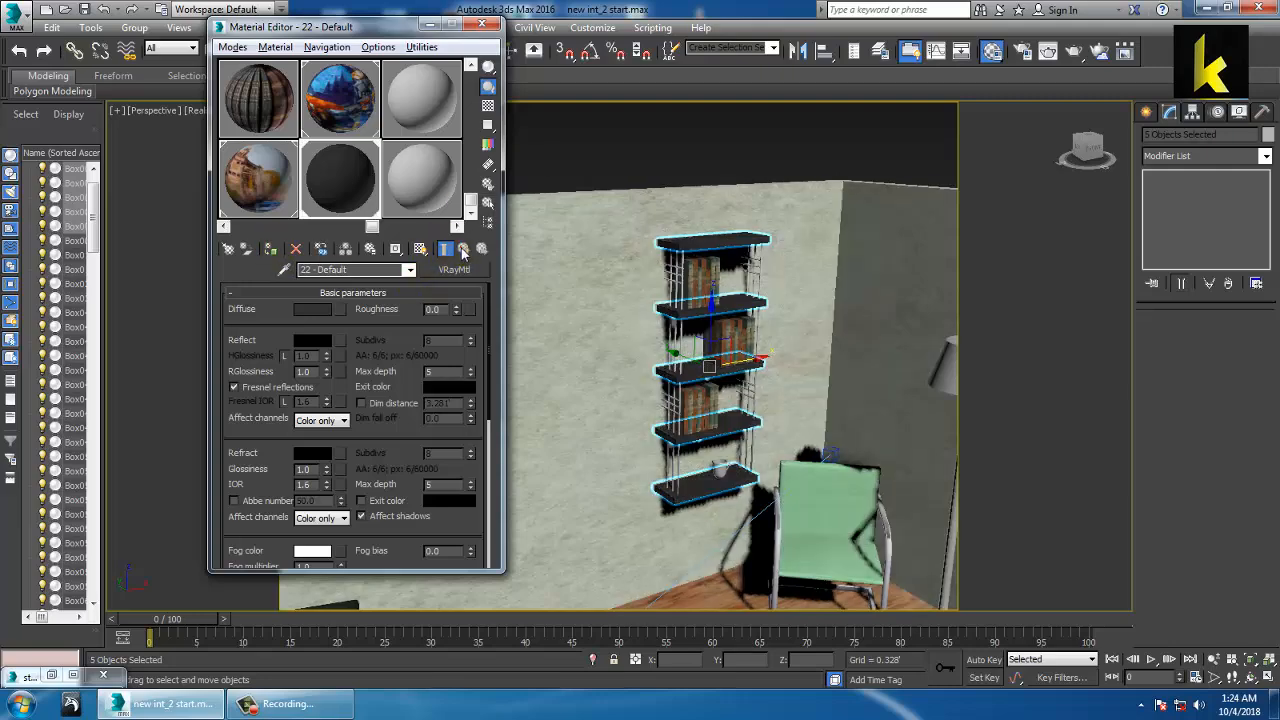
# - Set the shelf material's reflection colour to a dark grey and clear the selection
pyautogui.click(318, 341)
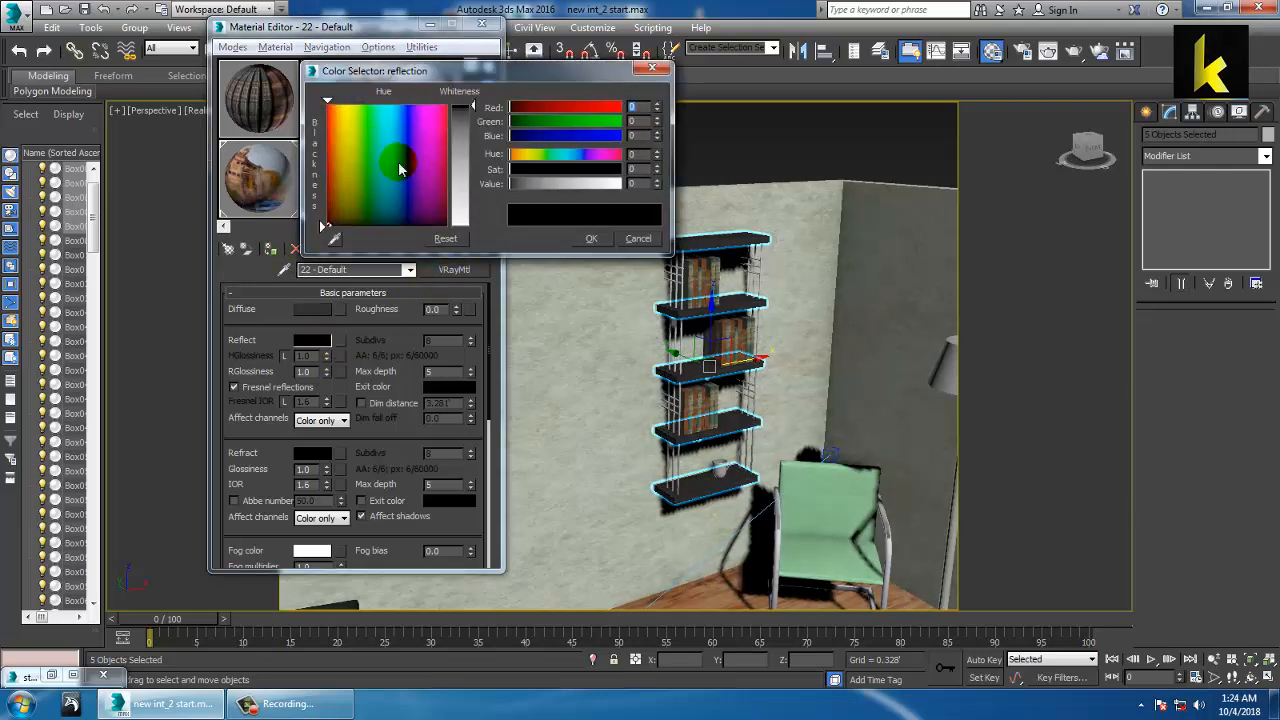
pyautogui.moveTo(476, 115); pyautogui.dragTo(476, 120)
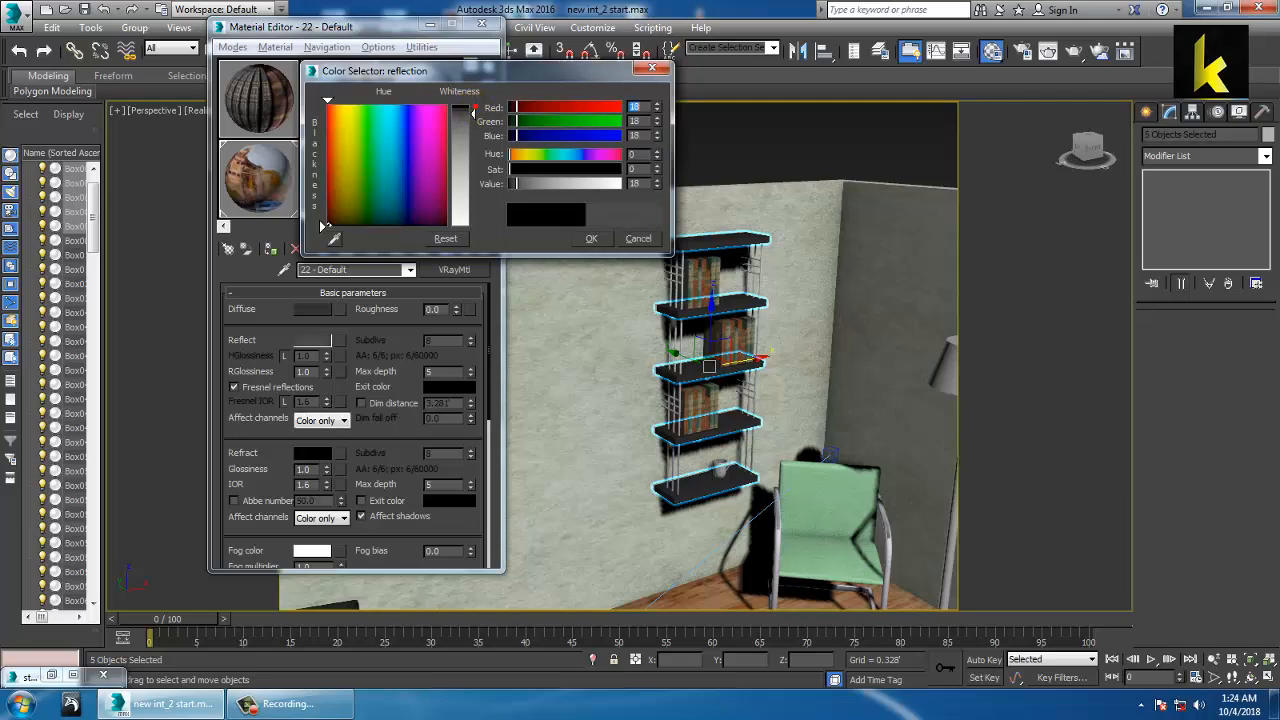
pyautogui.click(591, 240)
pyautogui.click(745, 142)
# - Select the piano's body, raised lid, both lid props and the two legs on its near side
pyautogui.scroll(-6, 744, 142)
pyautogui.moveTo(703, 280)
pyautogui.keyDown('alt'); pyautogui.mouseDown(button='middle')
pyautogui.moveTo(785, 294)
pyautogui.moveTo(723, 238)
pyautogui.moveTo(700, 317)
pyautogui.moveTo(734, 251)
pyautogui.moveTo(780, 377)
pyautogui.mouseUp(button='middle'); pyautogui.keyUp('alt')
pyautogui.click(783, 386)
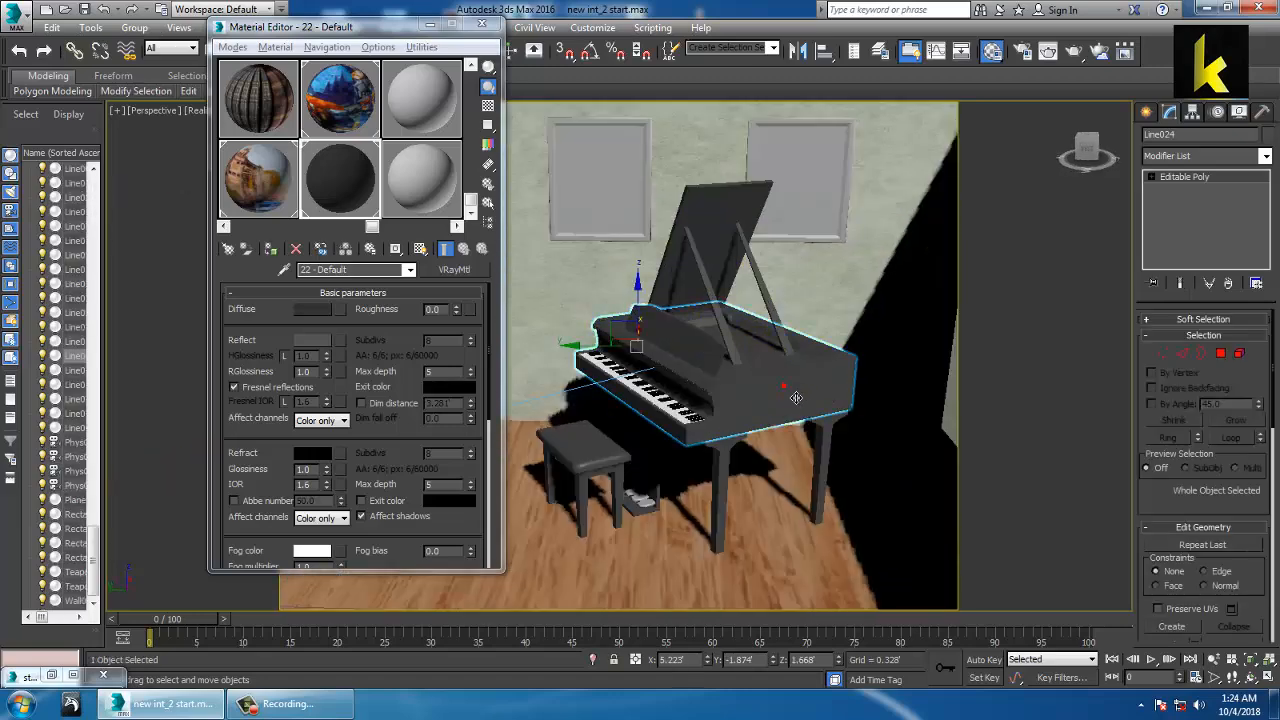
pyautogui.keyDown('ctrl'); pyautogui.click(710, 239); pyautogui.keyUp('ctrl')
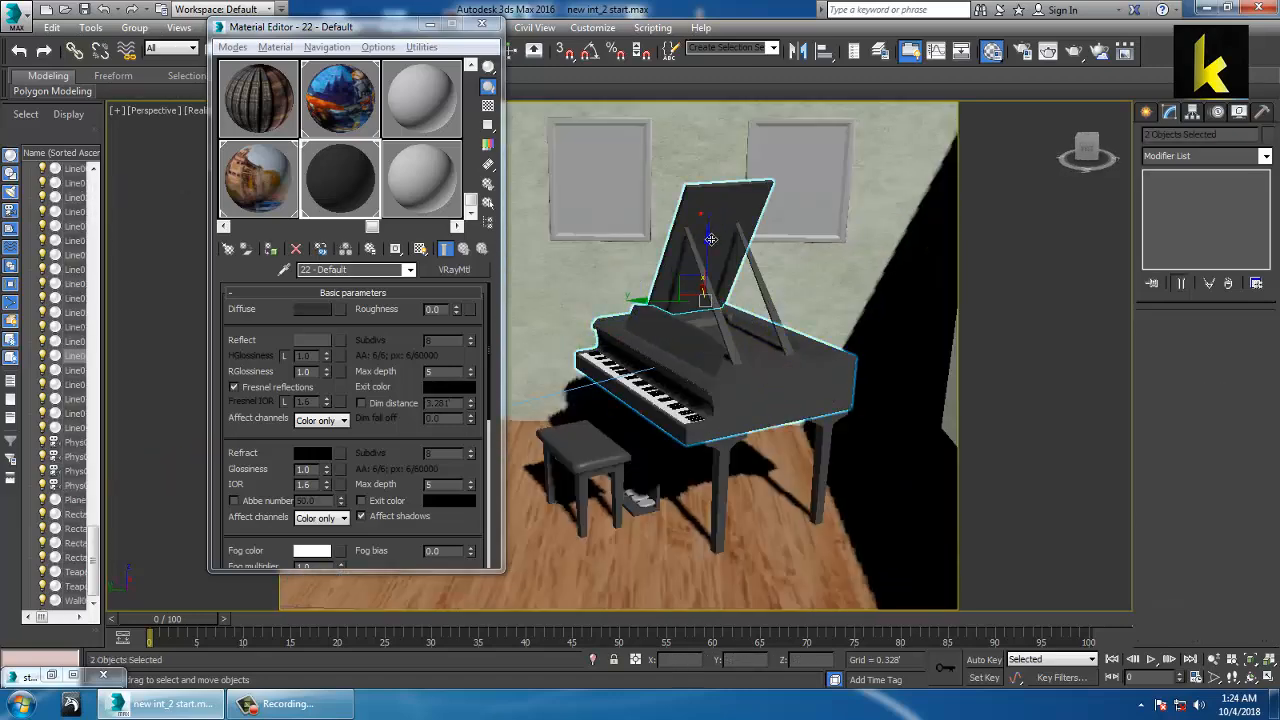
pyautogui.keyDown('ctrl'); pyautogui.click(733, 332); pyautogui.keyUp('ctrl')
pyautogui.keyDown('ctrl'); pyautogui.click(775, 318); pyautogui.keyUp('ctrl')
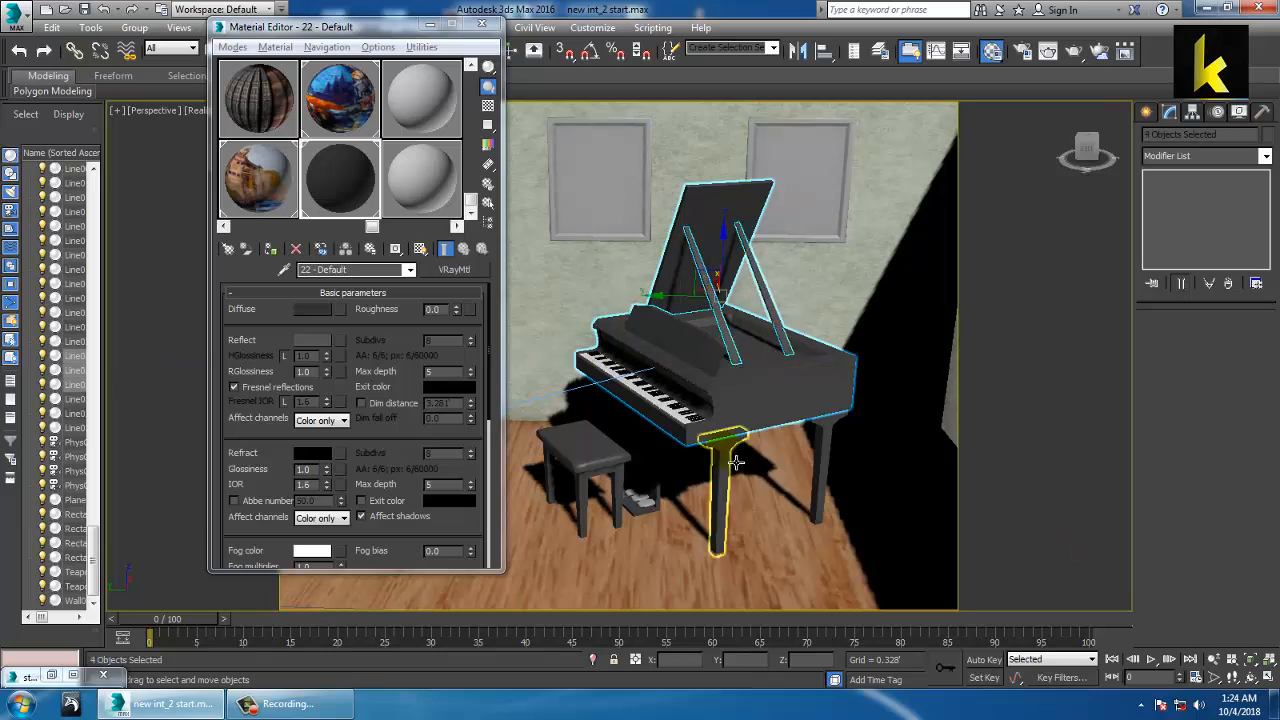
pyautogui.keyDown('ctrl'); pyautogui.click(722, 490); pyautogui.keyUp('ctrl')
pyautogui.keyDown('ctrl'); pyautogui.click(844, 435); pyautogui.keyUp('ctrl')
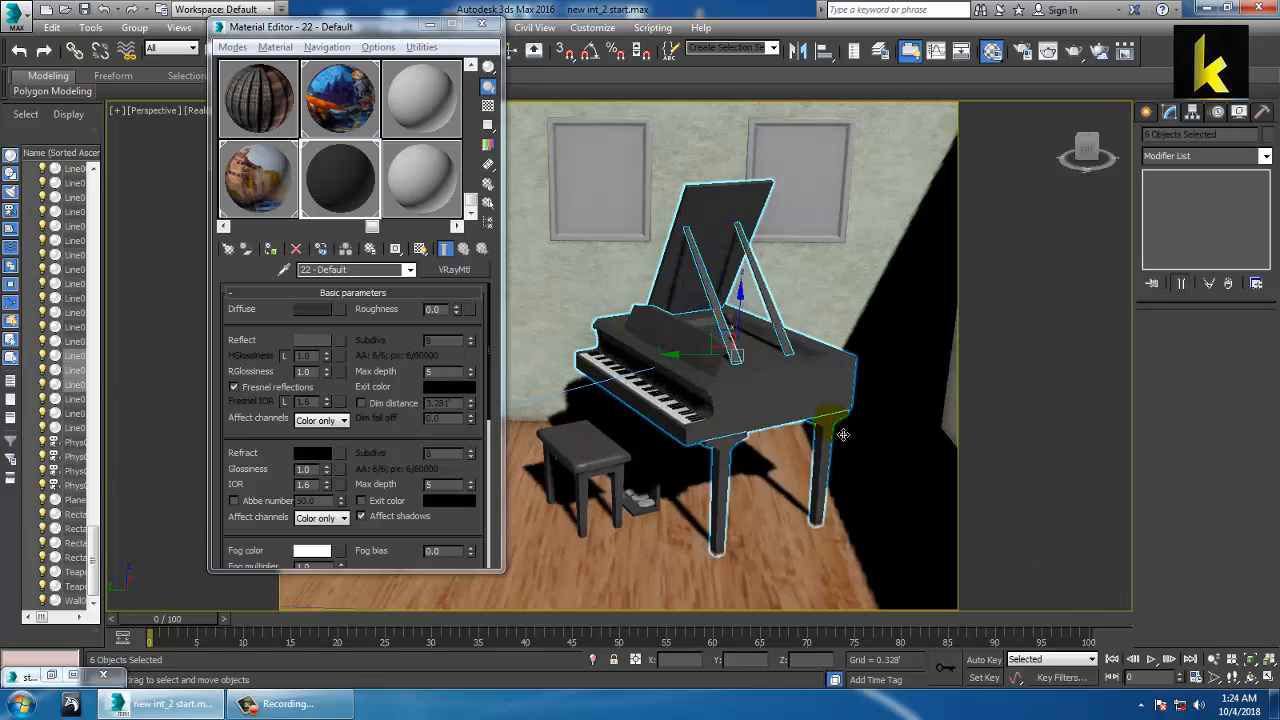
# - Add the two remaining piano legs behind the stool to the selection, leaving out the pedal stand
pyautogui.moveTo(773, 452)
pyautogui.keyDown('alt'); pyautogui.mouseDown(button='middle')
pyautogui.moveTo(742, 442)
pyautogui.moveTo(766, 446)
pyautogui.mouseUp(button='middle'); pyautogui.keyUp('alt')
pyautogui.scroll(5, 731, 443)
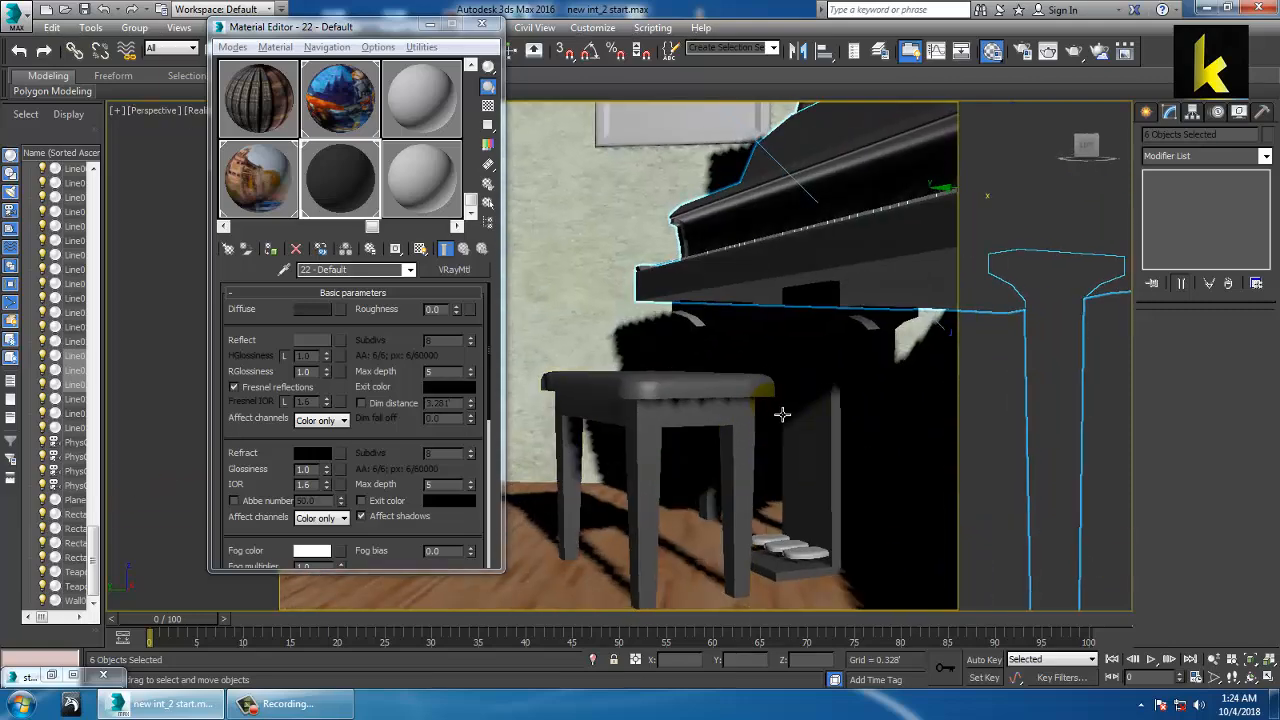
pyautogui.keyDown('ctrl'); pyautogui.click(731, 363); pyautogui.keyUp('ctrl')
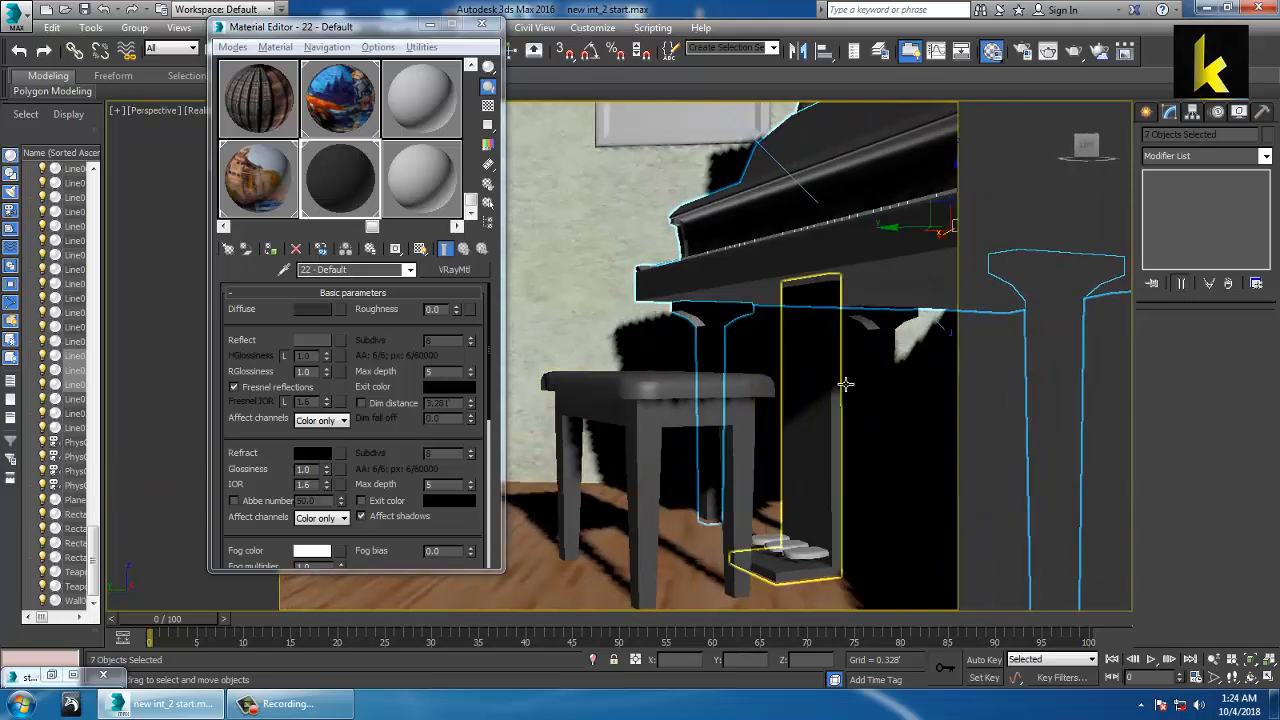
pyautogui.keyDown('ctrl'); pyautogui.click(883, 361); pyautogui.keyUp('ctrl')
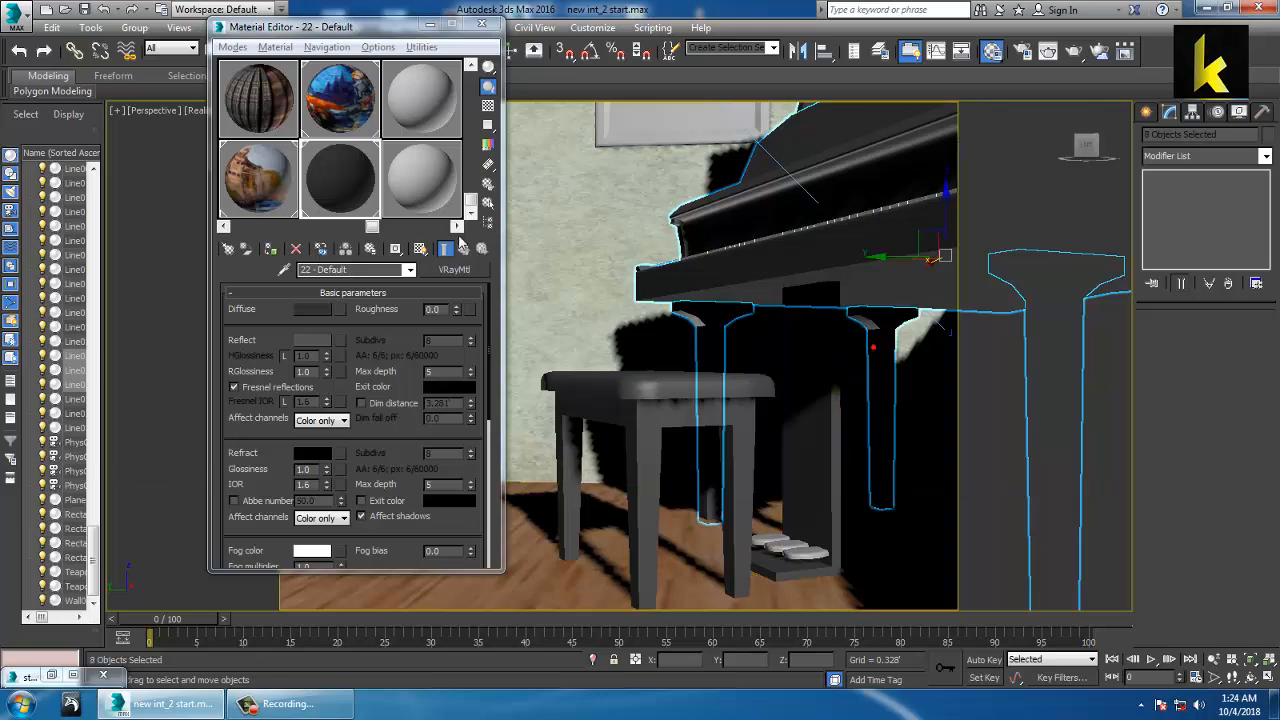
# - Pick the unused 23 - Default material slot for the piano and change its type to VRayMtl
pyautogui.click(418, 176)
pyautogui.click(454, 269)
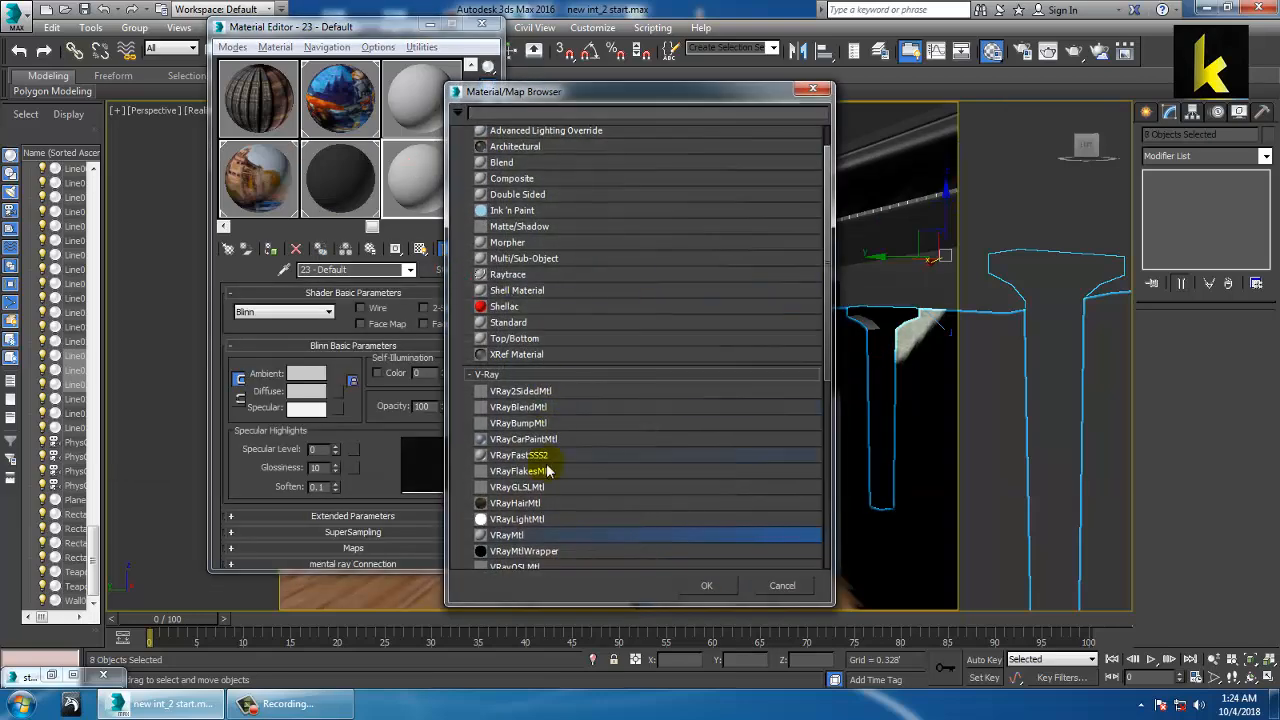
pyautogui.doubleClick(511, 536)
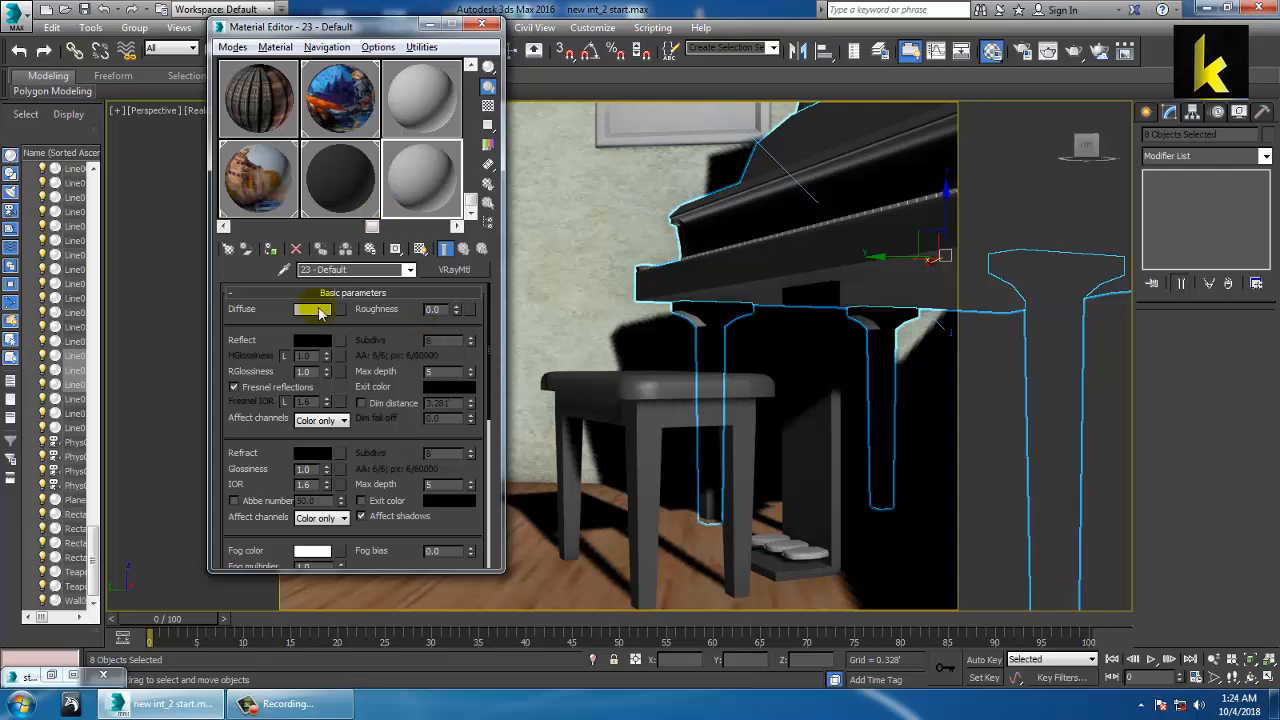
# - Start a Bitmap map for the piano material's diffuse and preview the images in the my new textures folder
pyautogui.click(344, 310)
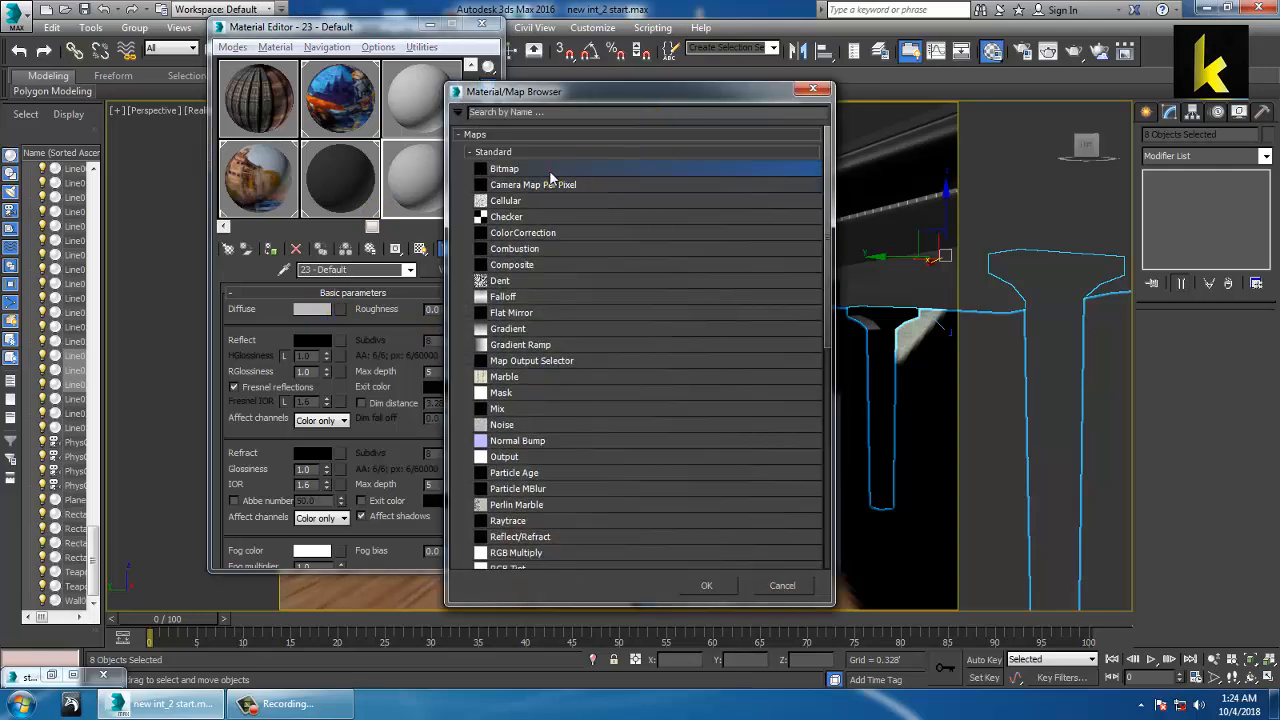
pyautogui.doubleClick(564, 166)
pyautogui.click(212, 266)
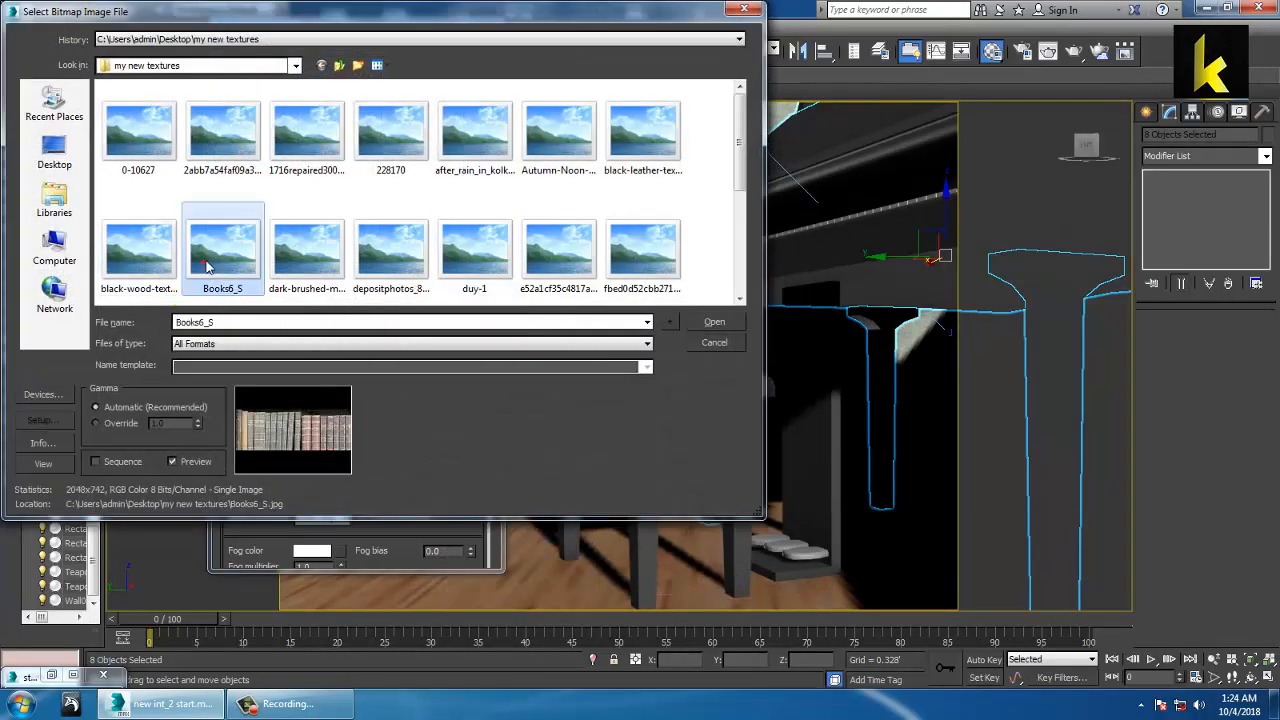
pyautogui.scroll(-5, 214, 262)
pyautogui.click(140, 258)
pyautogui.rightClick(145, 268)
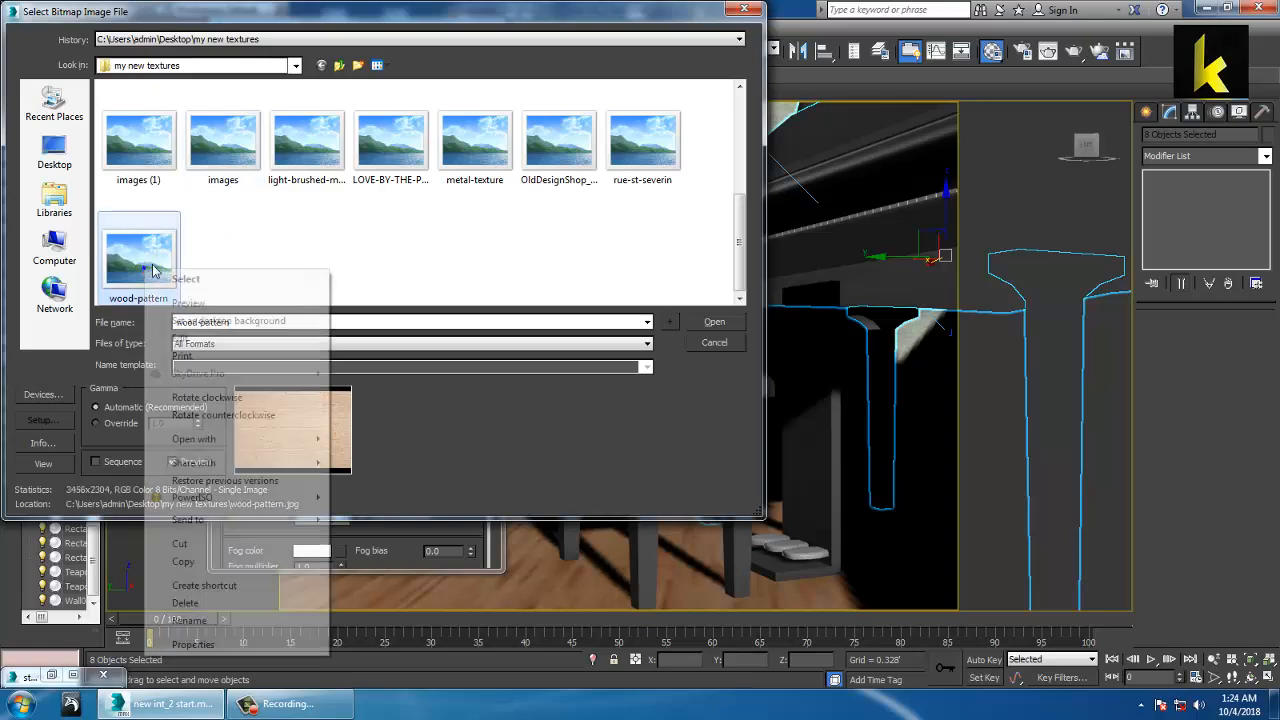
pyautogui.click(222, 304)
pyautogui.scroll(-3, 232, 296)
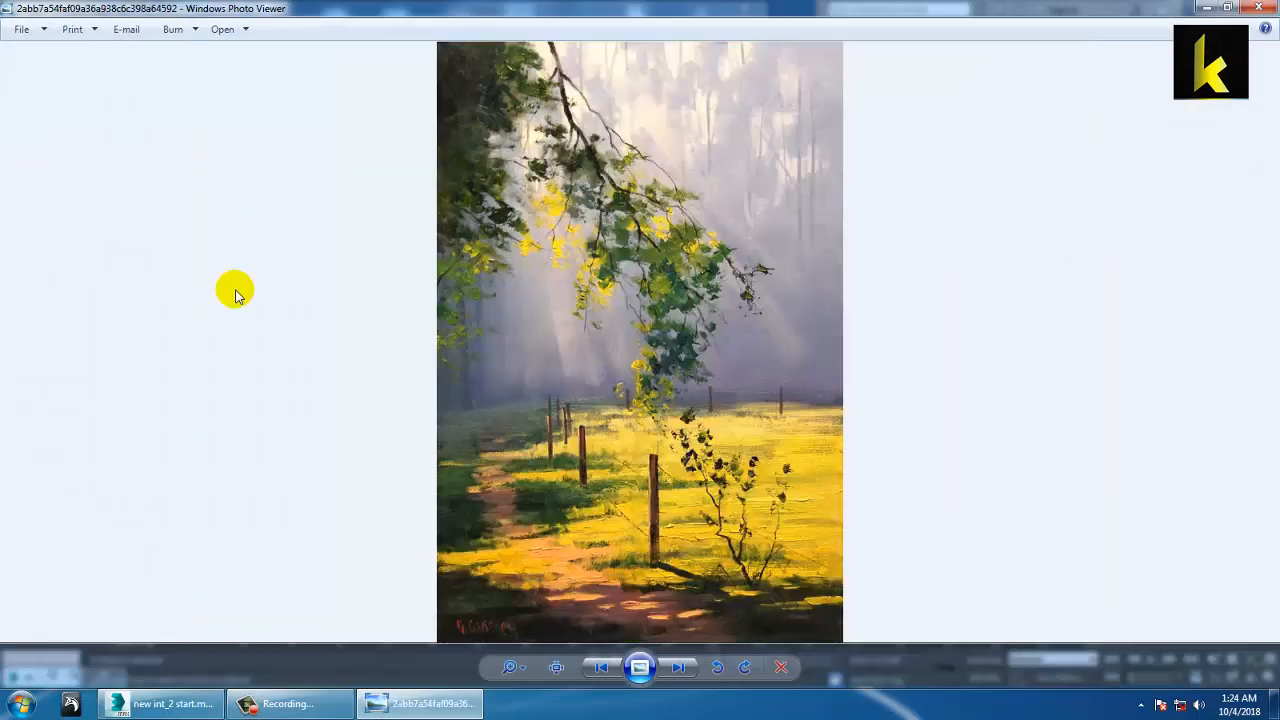
pyautogui.press('Right')
pyautogui.press('Left')
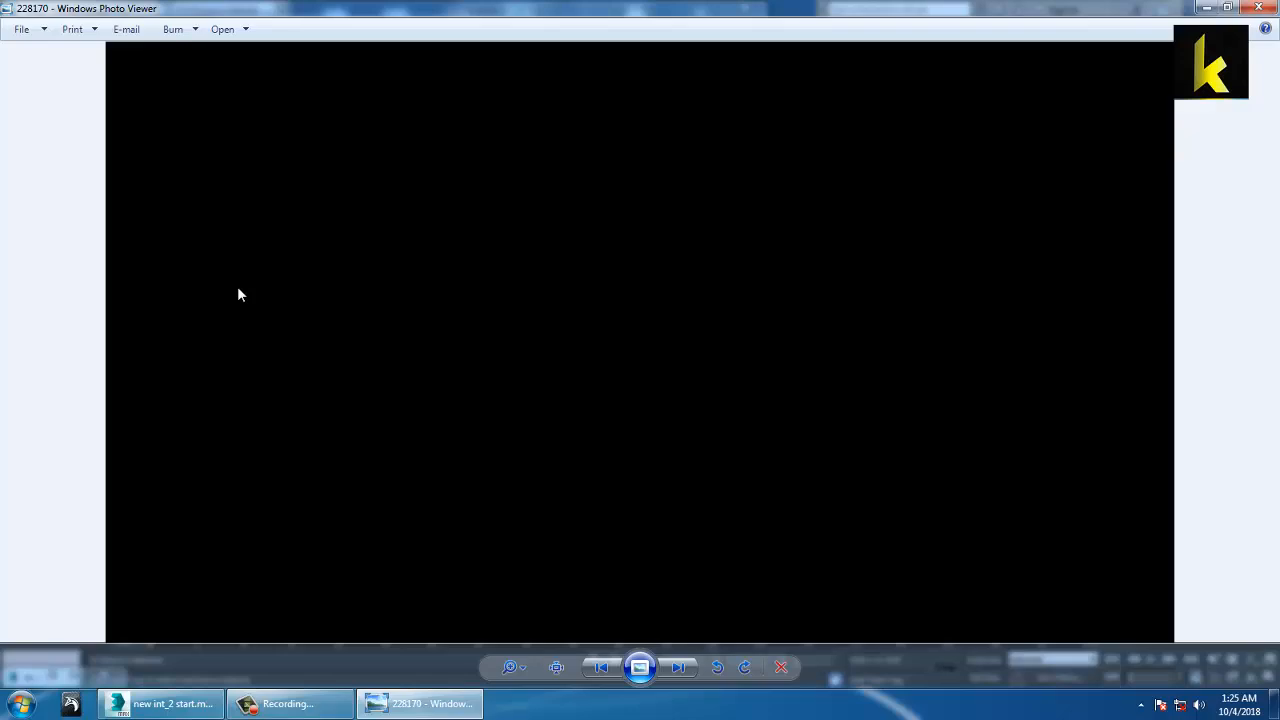
pyautogui.press('Right')
pyautogui.press('Left')
pyautogui.click(1262, 7)
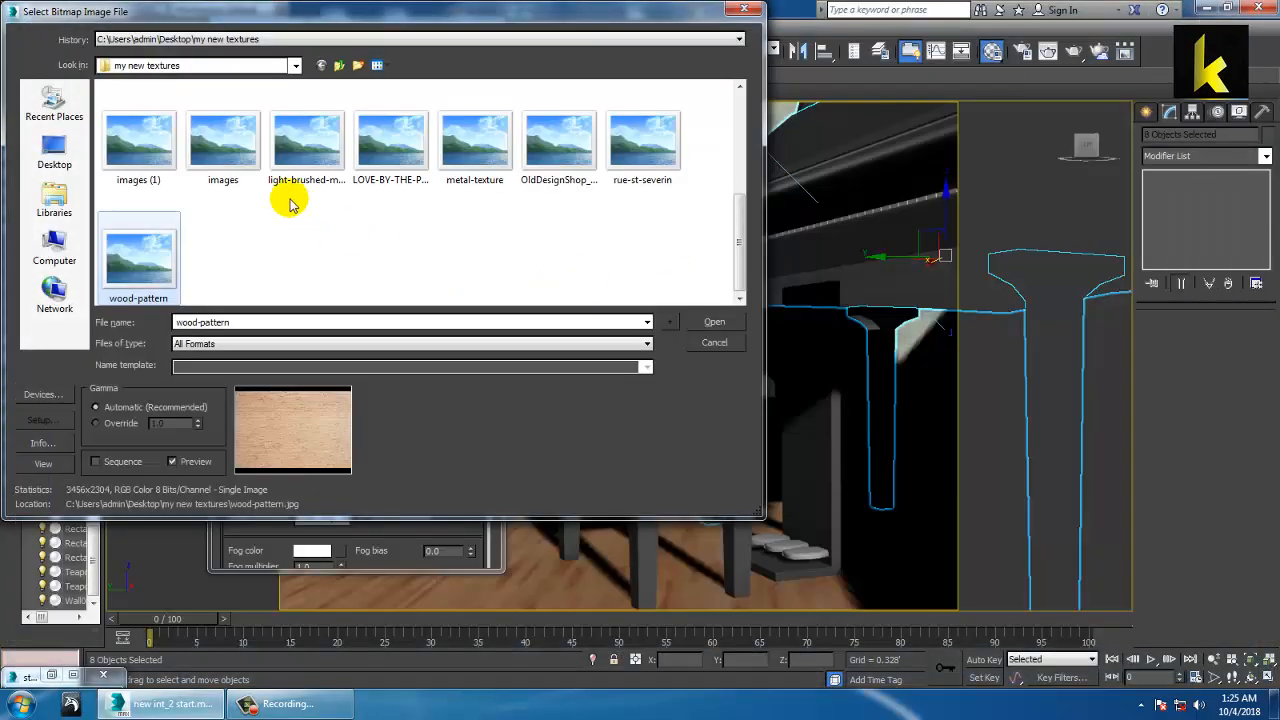
# - Load 228170 as the diffuse bitmap, assign the material to the selected piano parts and display its map in the viewport
pyautogui.press('2')
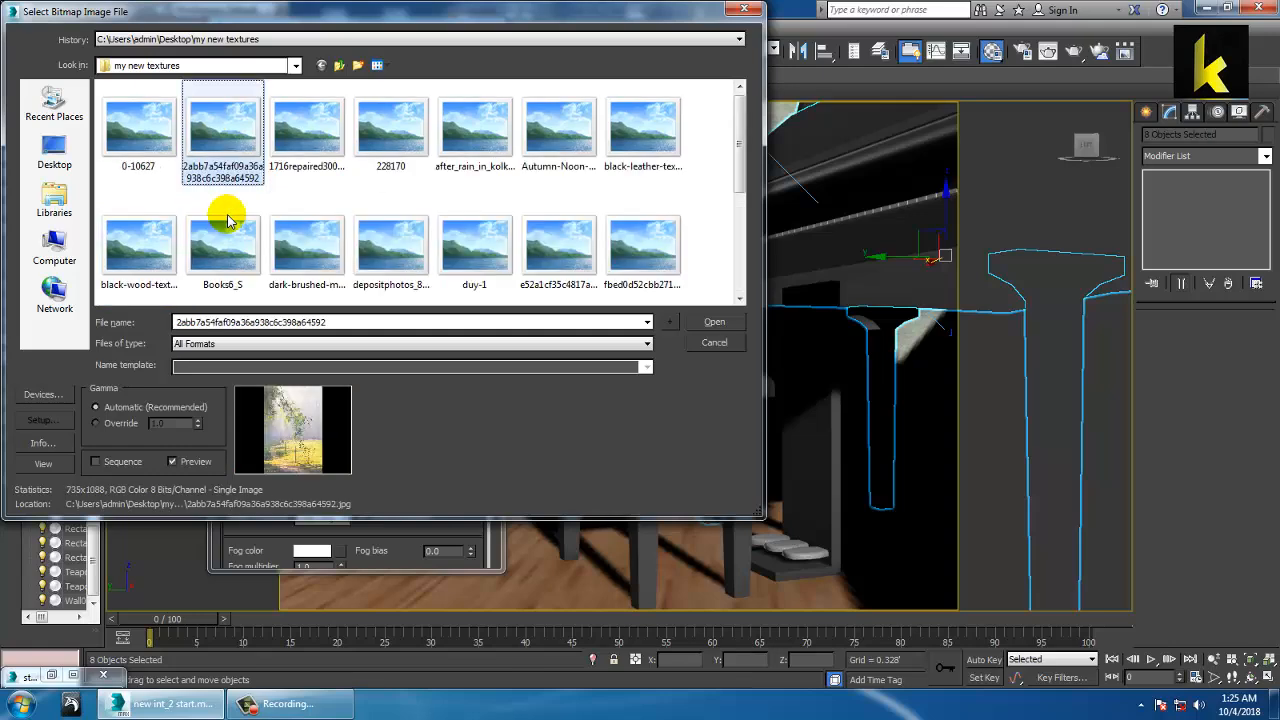
pyautogui.press('2')
pyautogui.click(212, 128)
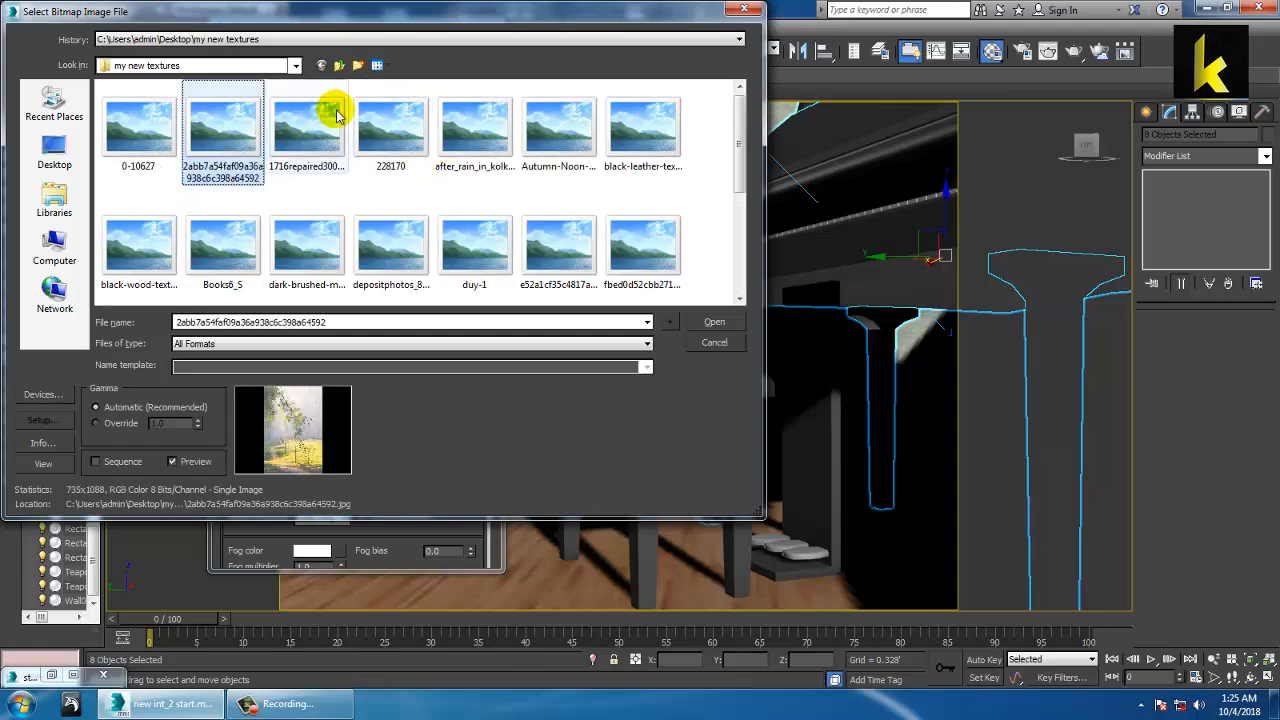
pyautogui.doubleClick(390, 128)
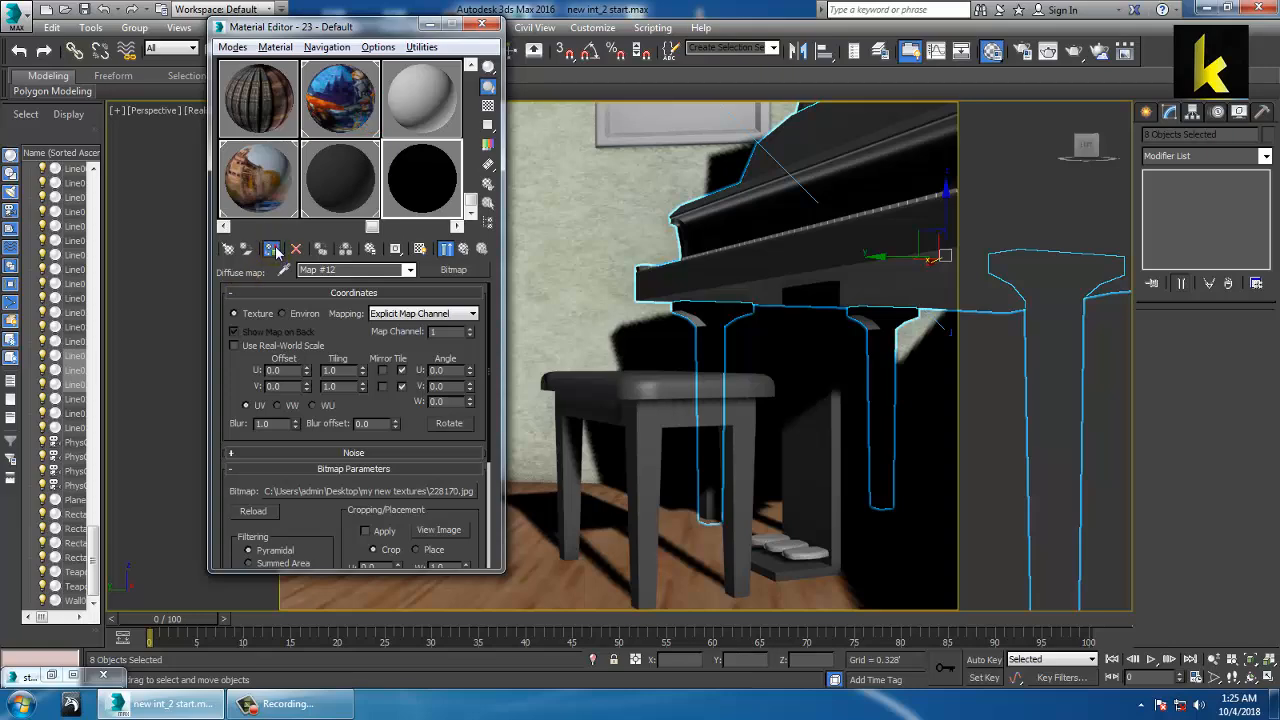
pyautogui.click(273, 249)
pyautogui.click(420, 250)
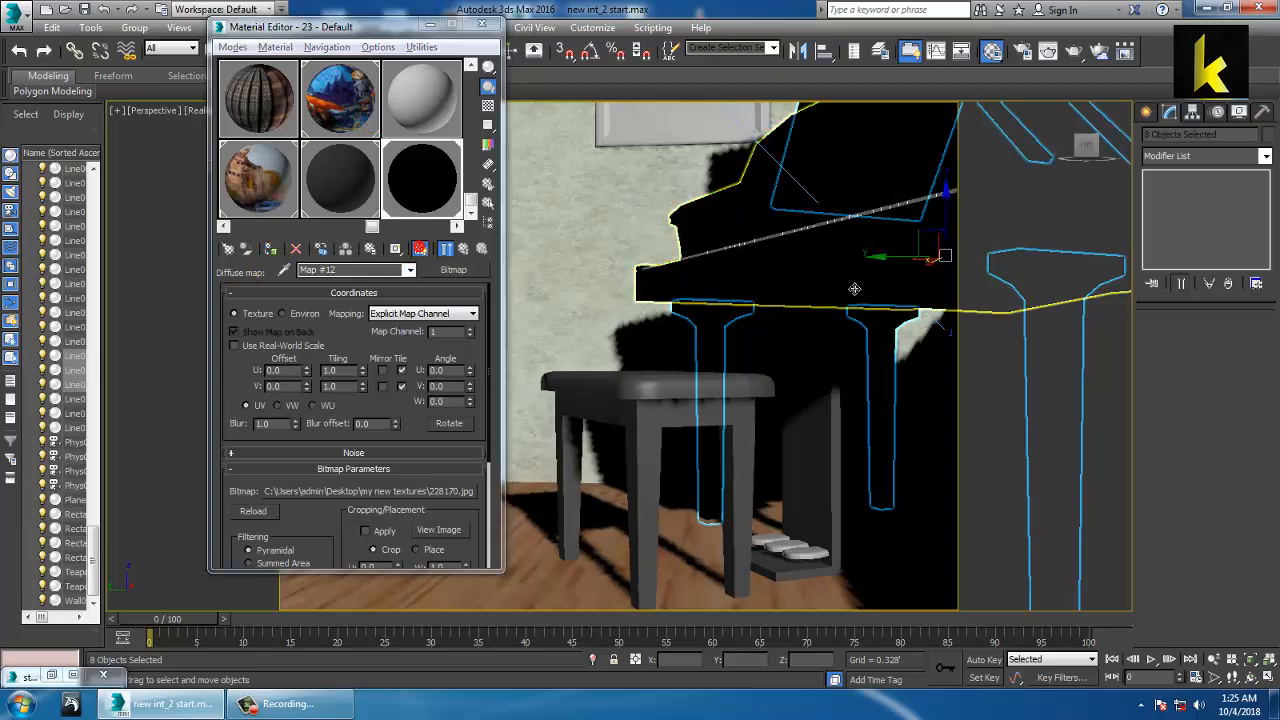
# - Set the piano material's reflection colour to grey with a value of 74
pyautogui.moveTo(854, 288)
pyautogui.keyDown('alt'); pyautogui.mouseDown(button='middle')
pyautogui.moveTo(811, 329)
pyautogui.moveTo(729, 353)
pyautogui.mouseUp(button='middle'); pyautogui.keyUp('alt')
pyautogui.scroll(-5, 729, 353)
pyautogui.keyDown('alt'); pyautogui.moveTo(806, 340); pyautogui.dragTo(764, 367, button='middle'); pyautogui.keyUp('alt')
pyautogui.scroll(3, 757, 373)
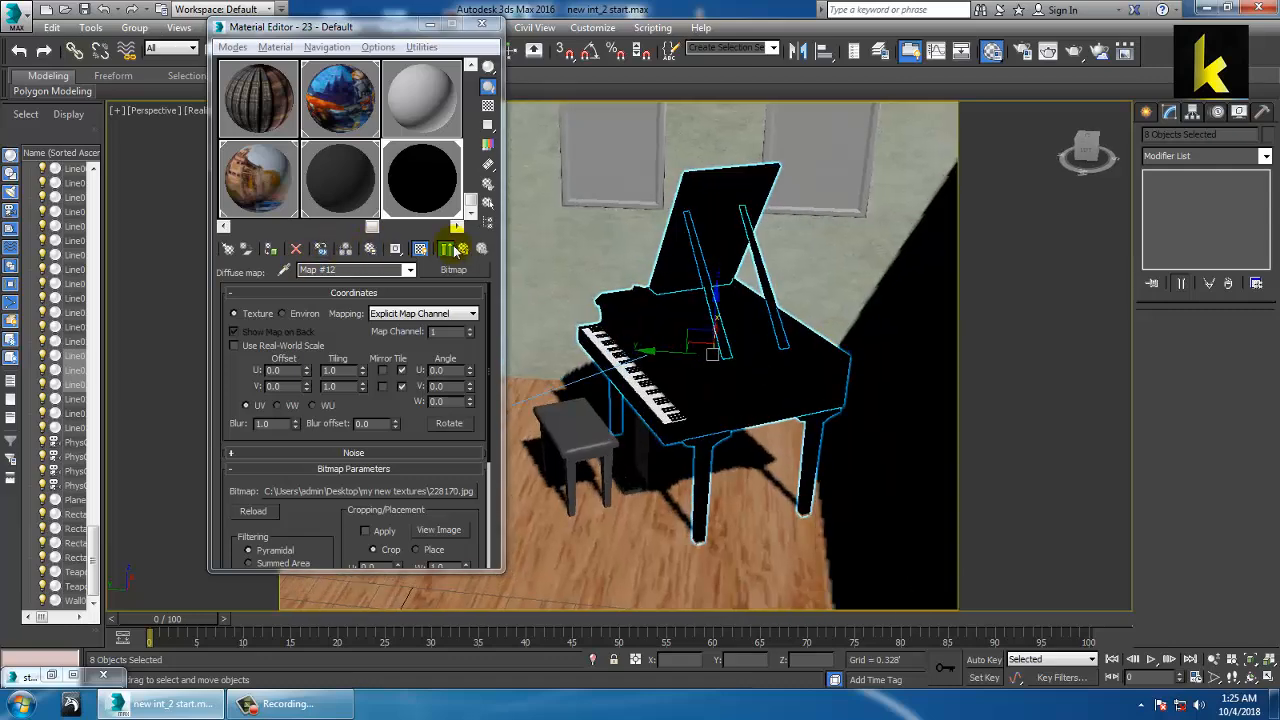
pyautogui.click(454, 249)
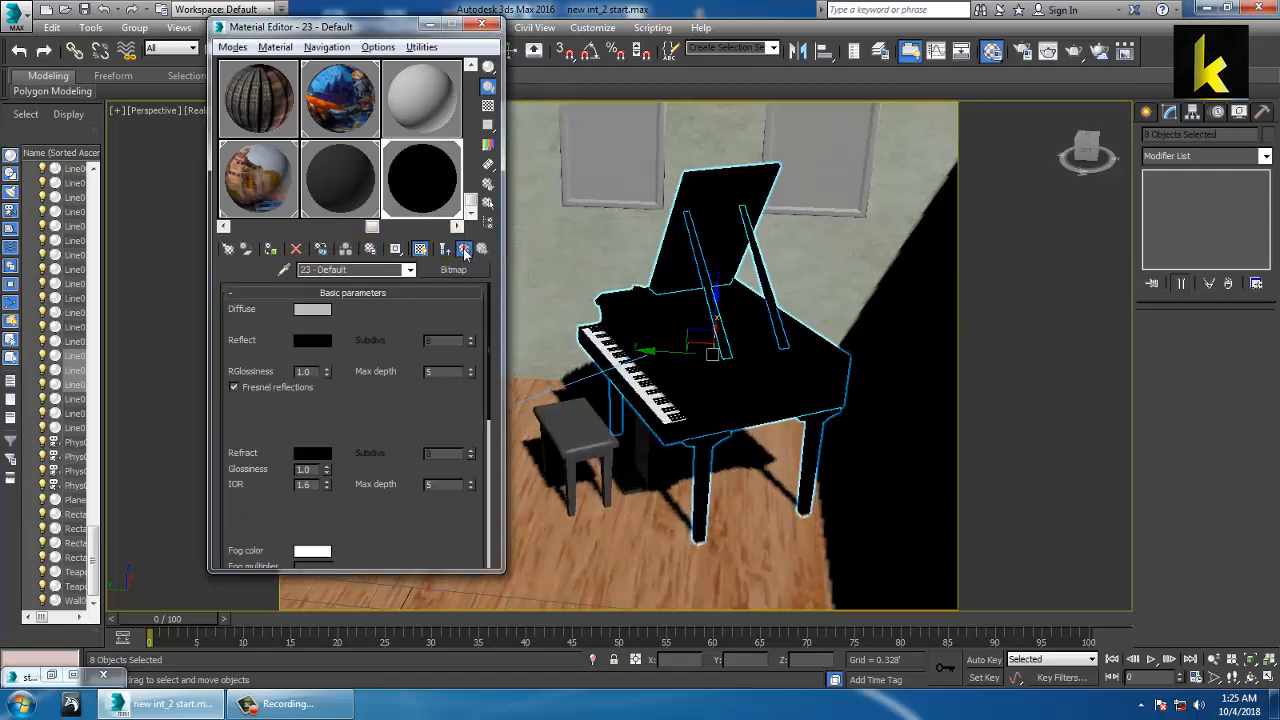
pyautogui.click(323, 340)
pyautogui.moveTo(473, 110); pyautogui.dragTo(473, 142)
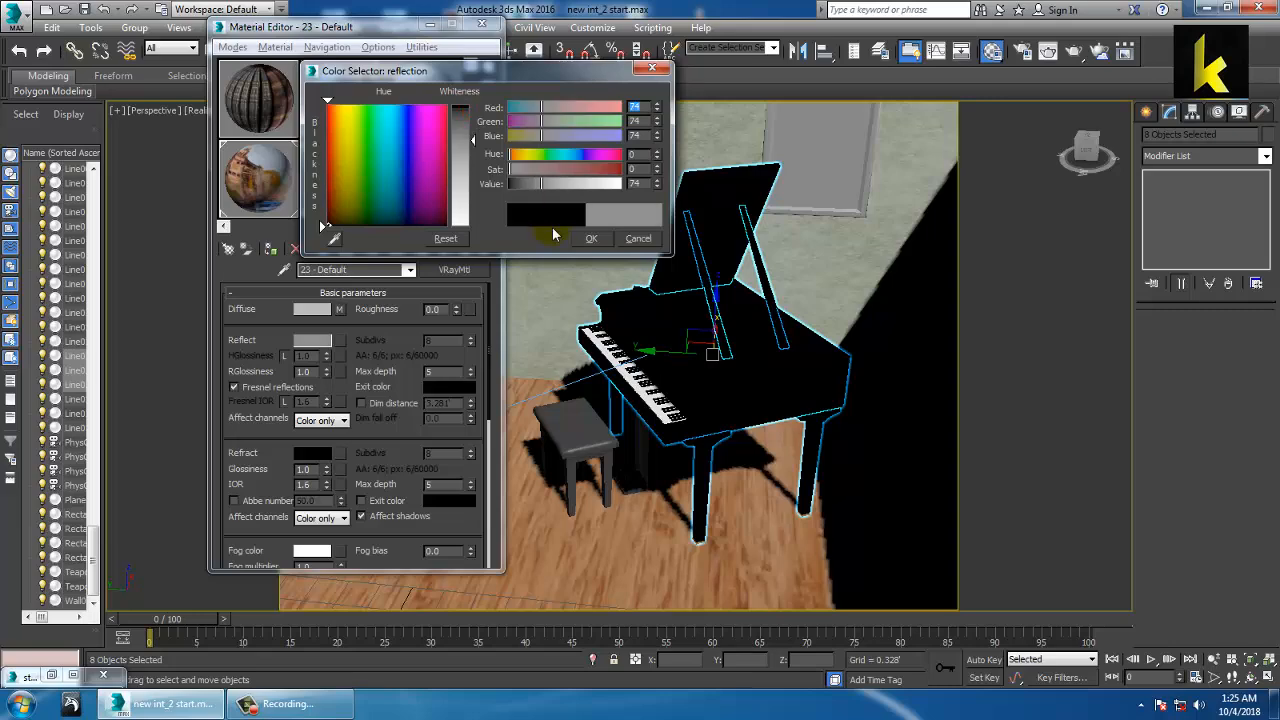
pyautogui.click(581, 242)
# - Apply the piano material to the pedal stand beneath the keyboard and select the stool
pyautogui.keyDown('alt'); pyautogui.moveTo(660, 309); pyautogui.dragTo(810, 300, button='middle'); pyautogui.keyUp('alt')
pyautogui.scroll(3, 805, 303)
pyautogui.moveTo(800, 305); pyautogui.dragTo(640, 175, button='middle')
pyautogui.keyDown('alt'); pyautogui.moveTo(683, 311); pyautogui.dragTo(700, 343, button='middle'); pyautogui.keyUp('alt')
pyautogui.click(781, 356)
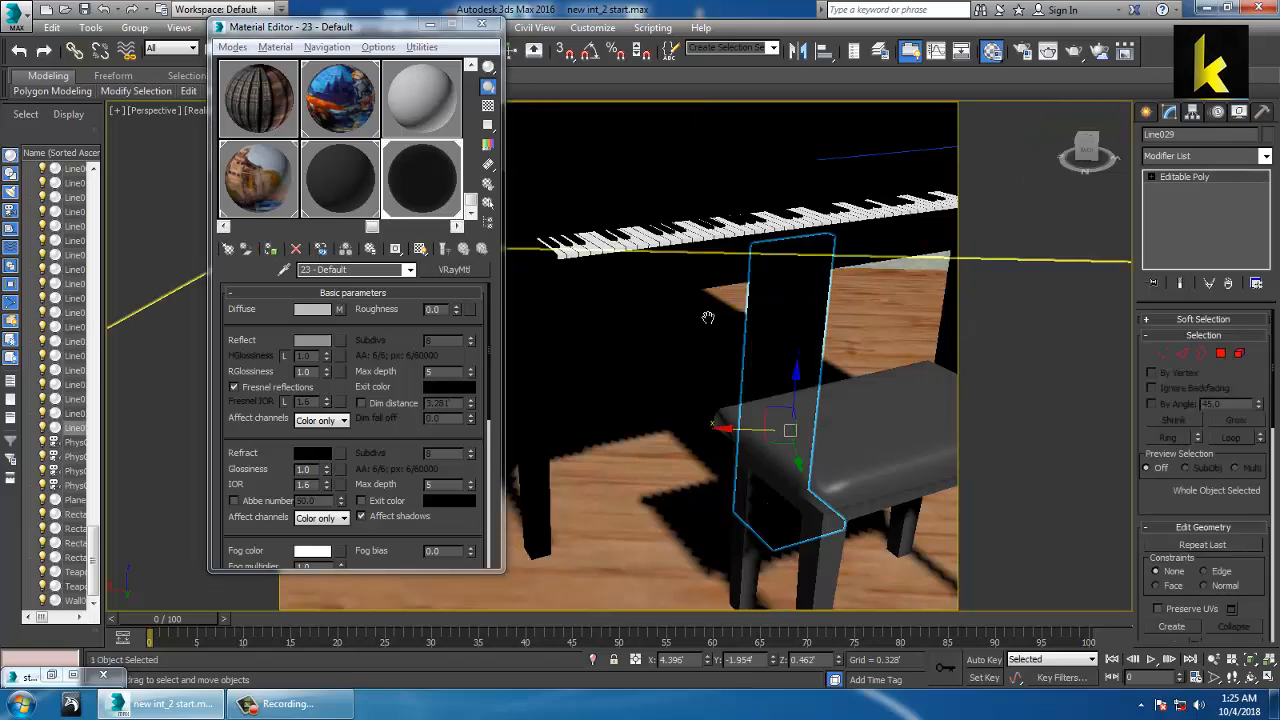
pyautogui.keyDown('alt'); pyautogui.moveTo(740, 400); pyautogui.dragTo(657, 446, button='middle'); pyautogui.keyUp('alt')
pyautogui.click(594, 426)
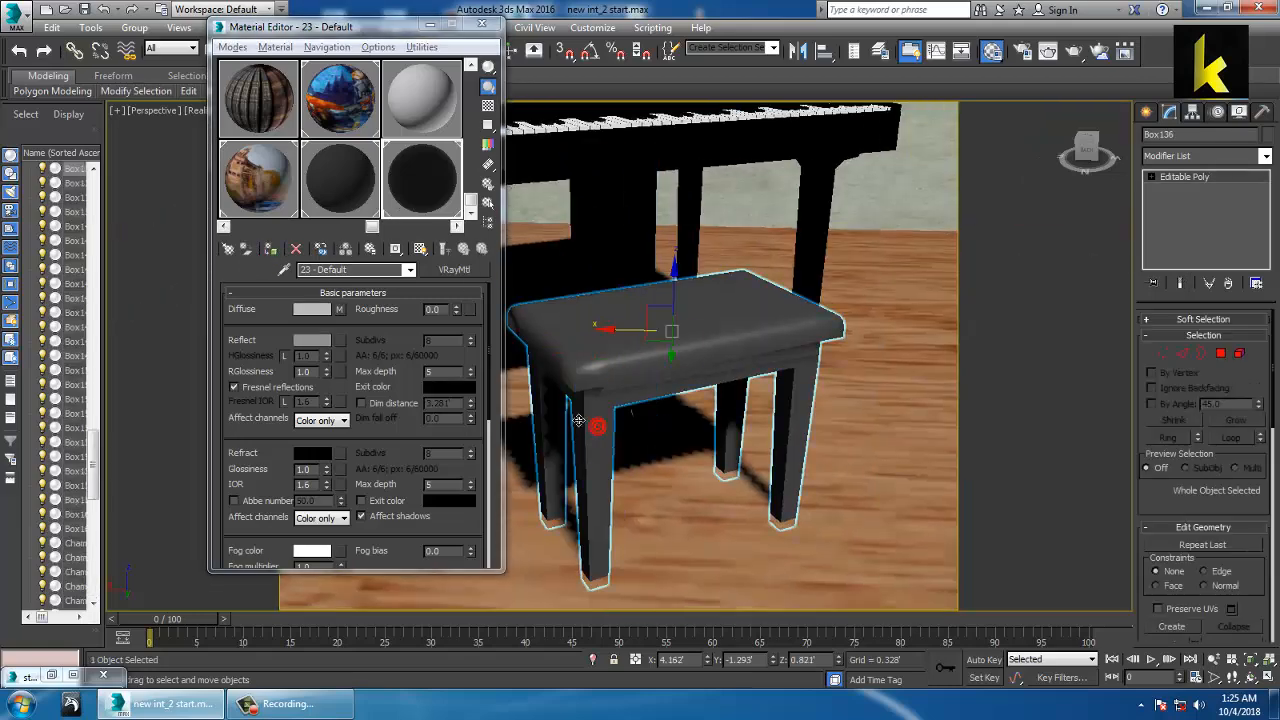
pyautogui.click(270, 250)
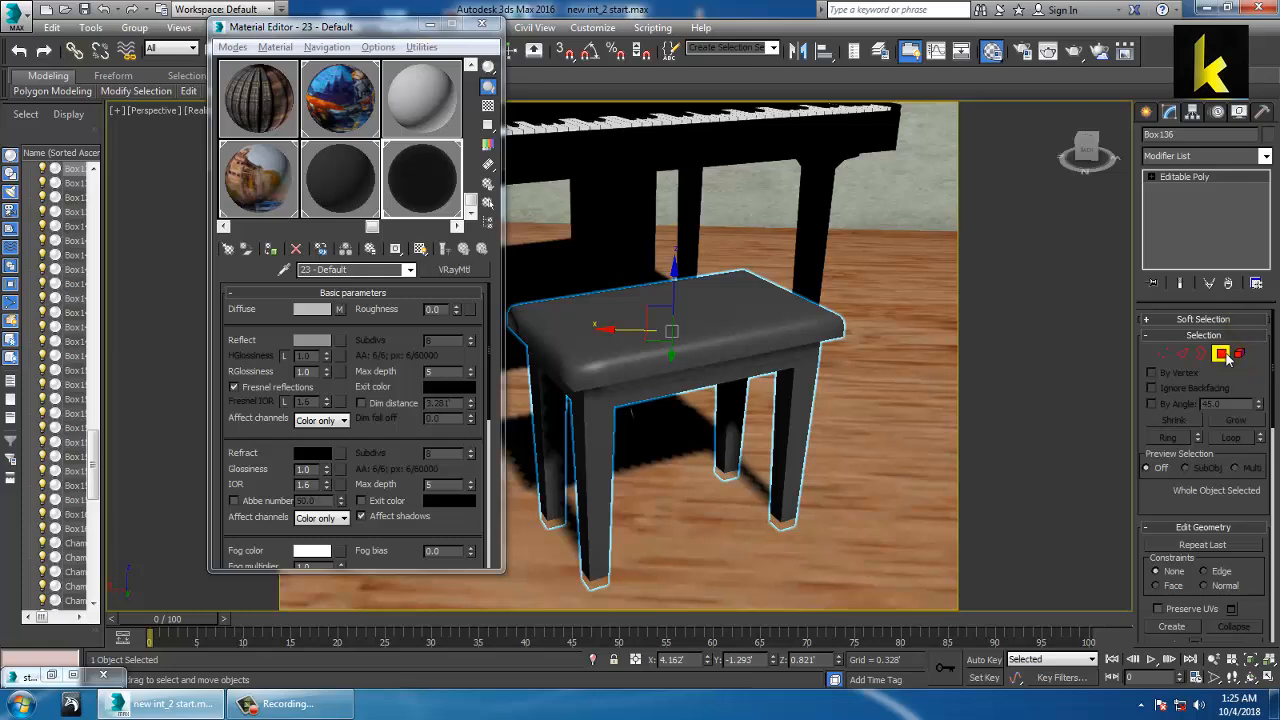
# - Select the polygons of the stool's legs and frame in the front view and assign them the piano material
pyautogui.hotkey('alt', 'w')
pyautogui.middleClick(838, 215)
pyautogui.hotkey('alt', 'w')
pyautogui.scroll(-5, 766, 316)
pyautogui.moveTo(780, 330); pyautogui.dragTo(837, 350, button='middle')
pyautogui.moveTo(993, 573); pyautogui.dragTo(993, 573)
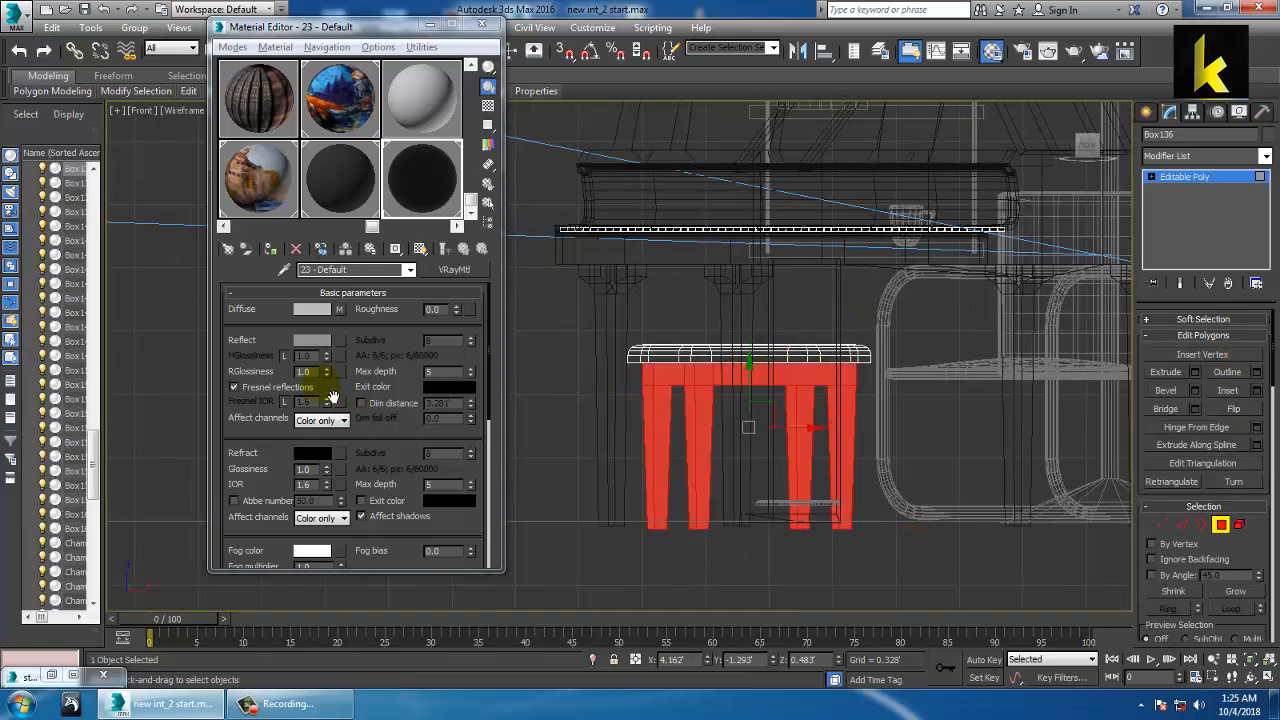
pyautogui.click(274, 250)
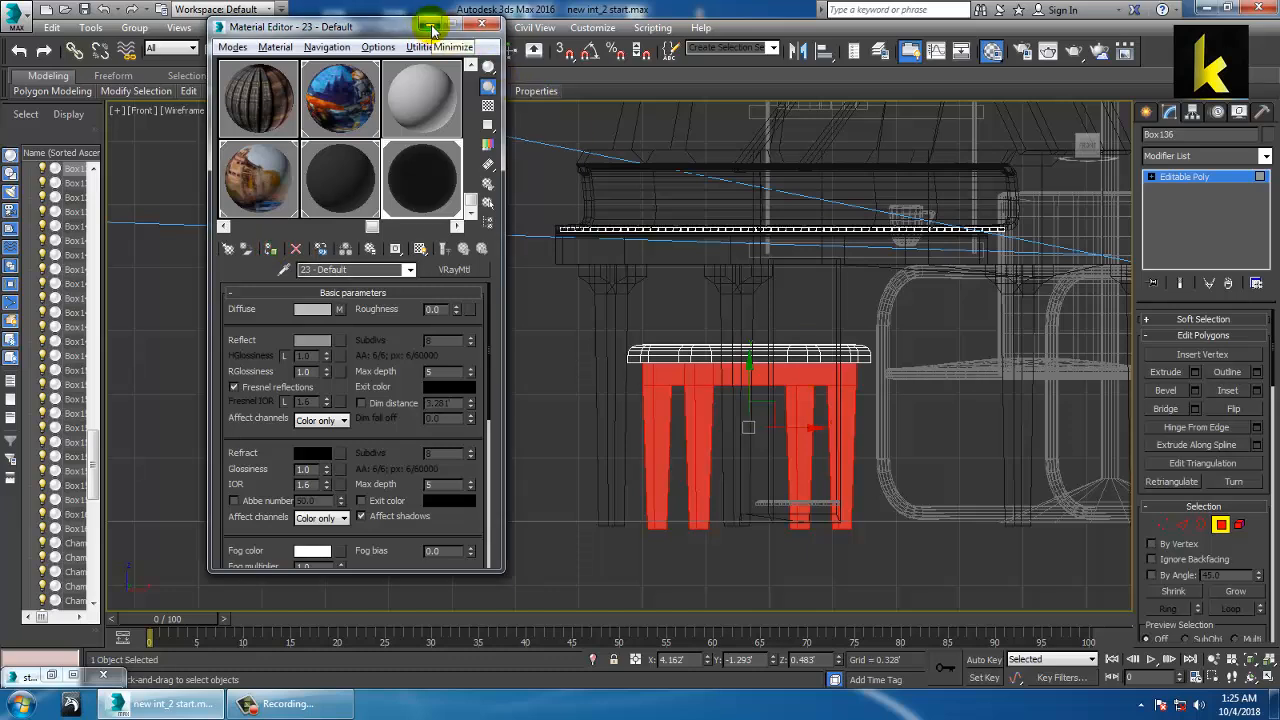
# - Invert the polygon selection to the stool's seat cushion and assign it the black textured 08 - Default material
pyautogui.hotkey('ctrl', 'i')
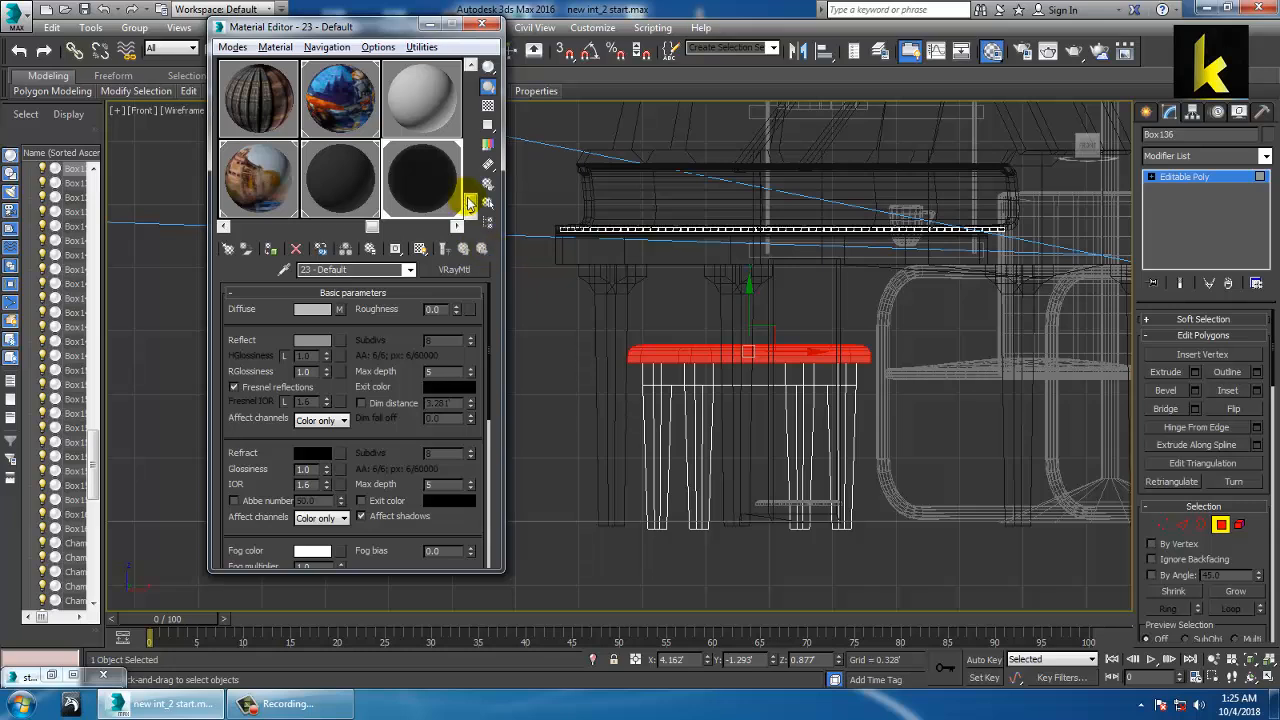
pyautogui.moveTo(470, 204); pyautogui.dragTo(482, 232)
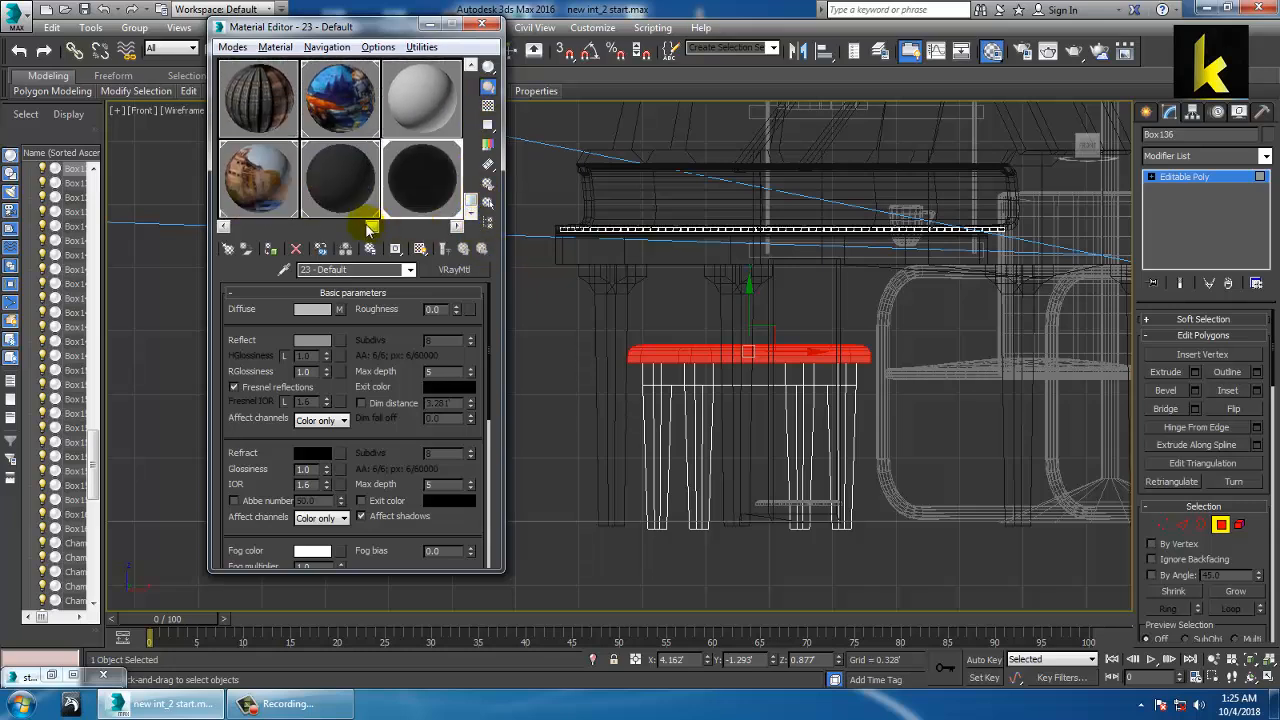
pyautogui.moveTo(368, 228); pyautogui.dragTo(237, 226)
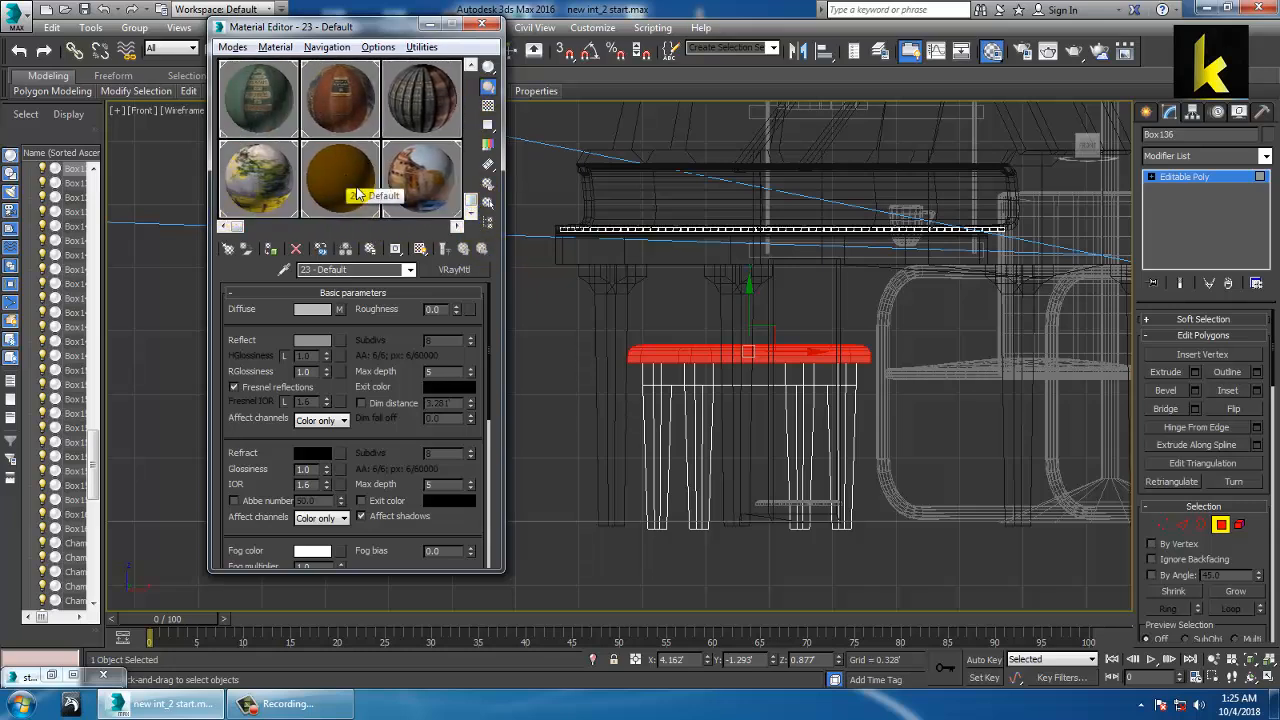
pyautogui.moveTo(484, 199); pyautogui.dragTo(474, 175)
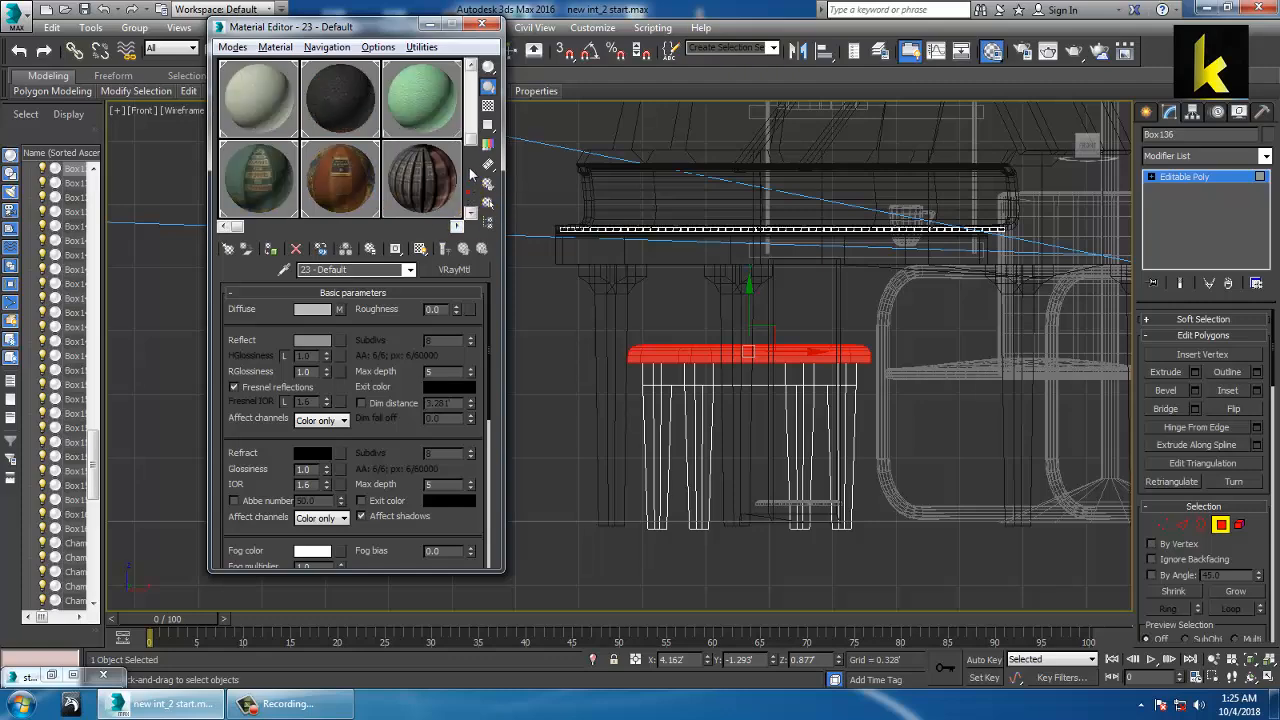
pyautogui.click(363, 119)
pyautogui.click(270, 249)
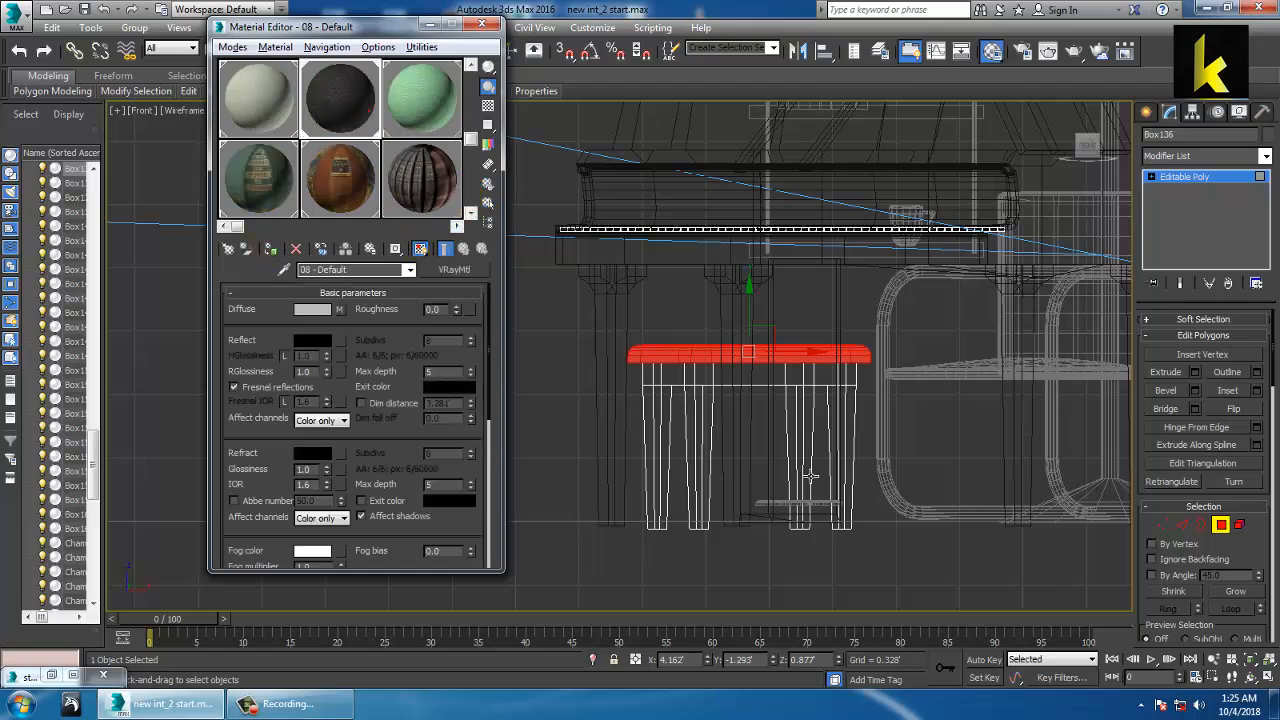
# - Return to the shaded perspective view, clear the polygon selection and examine the stool and the piano keyboard
pyautogui.press('p')
pyautogui.moveTo(892, 422)
pyautogui.keyDown('alt'); pyautogui.mouseDown(button='middle')
pyautogui.moveTo(893, 485)
pyautogui.moveTo(866, 443)
pyautogui.moveTo(871, 471)
pyautogui.mouseUp(button='middle'); pyautogui.keyUp('alt')
pyautogui.press('F3')
pyautogui.moveTo(843, 371)
pyautogui.keyDown('alt'); pyautogui.mouseDown(button='middle')
pyautogui.moveTo(977, 370)
pyautogui.moveTo(846, 449)
pyautogui.moveTo(823, 447)
pyautogui.moveTo(868, 388)
pyautogui.moveTo(831, 456)
pyautogui.mouseUp(button='middle'); pyautogui.keyUp('alt')
pyautogui.click(814, 411)
pyautogui.scroll(4, 814, 410)
pyautogui.scroll(3, 742, 402)
pyautogui.moveTo(741, 396); pyautogui.dragTo(921, 437, button='middle')
pyautogui.scroll(4, 812, 430)
pyautogui.scroll(-4, 853, 396)
pyautogui.scroll(-4, 862, 376)
pyautogui.scroll(4, 845, 449)
pyautogui.scroll(3, 872, 421)
pyautogui.scroll(2, 914, 437)
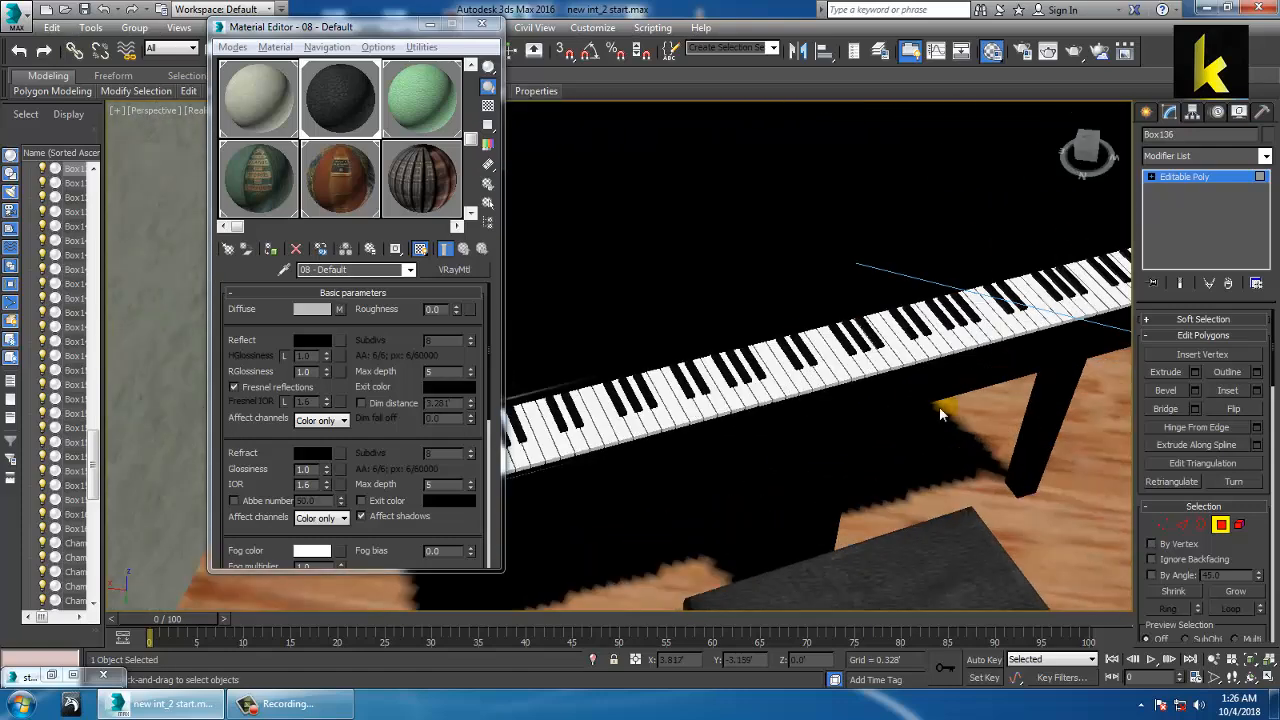
# - Leave the stool's polygon editing and select the piano key at the end of the keyboard
pyautogui.press('w')
pyautogui.click(1200, 177)
pyautogui.moveTo(715, 408); pyautogui.dragTo(895, 342, button='middle')
pyautogui.moveTo(785, 408); pyautogui.dragTo(770, 440, button='middle')
pyautogui.click(748, 411)
# - Examine the whole piano keyboard in the maximized top view
pyautogui.hotkey('alt', 'w')
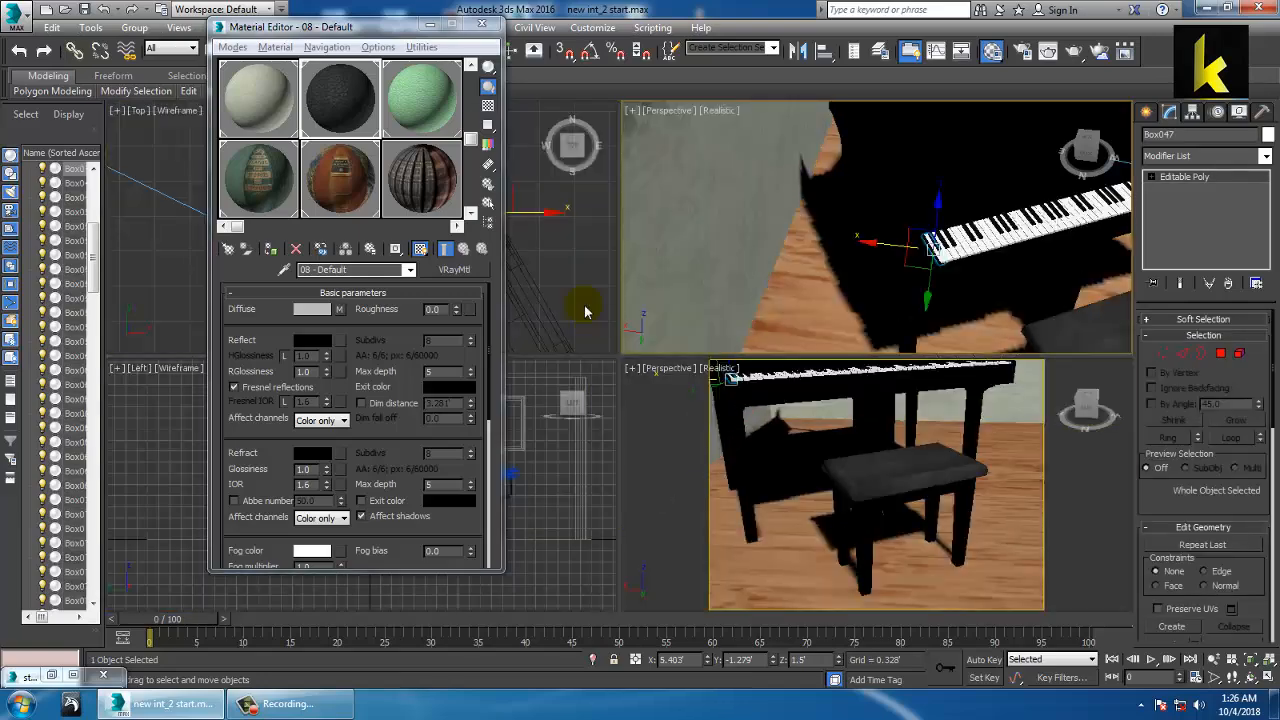
pyautogui.rightClick(586, 312)
pyautogui.hotkey('alt', 'w')
pyautogui.scroll(-5, 572, 299)
pyautogui.moveTo(711, 351); pyautogui.dragTo(800, 340, button='middle')
pyautogui.scroll(1, 786, 339)
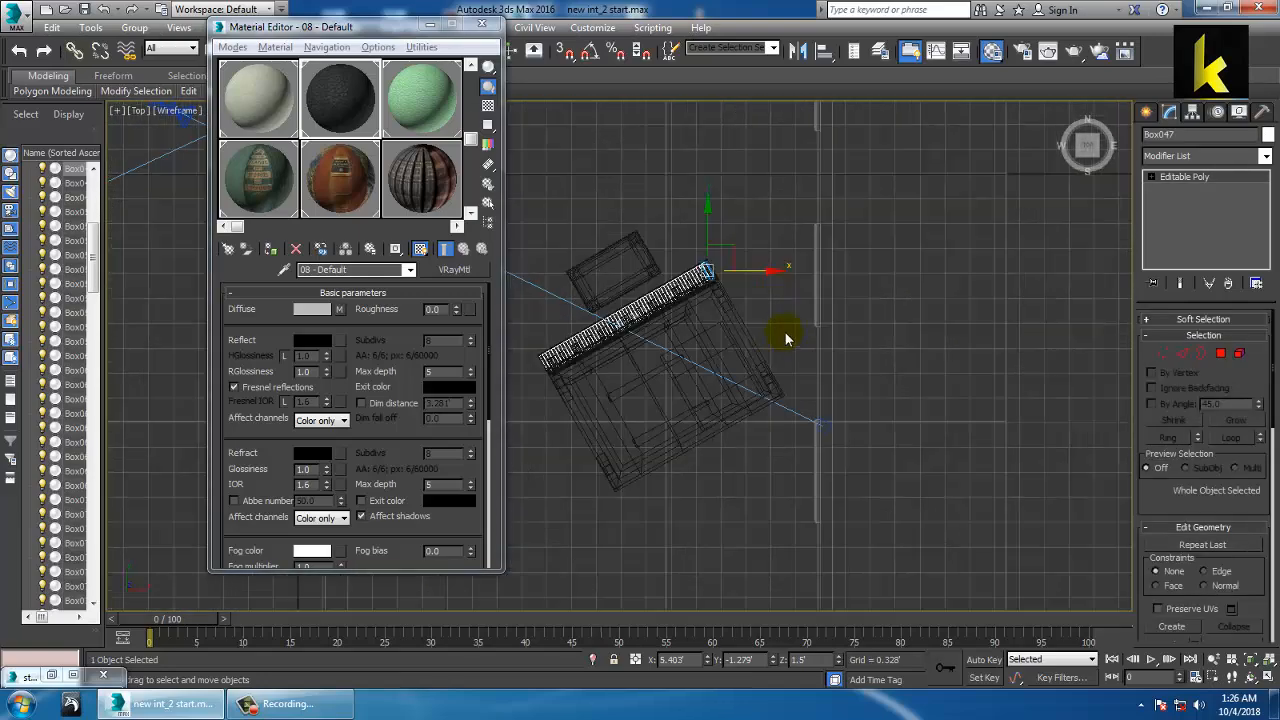
pyautogui.scroll(4, 786, 339)
pyautogui.moveTo(594, 296); pyautogui.dragTo(876, 298, button='middle')
pyautogui.scroll(2, 848, 299)
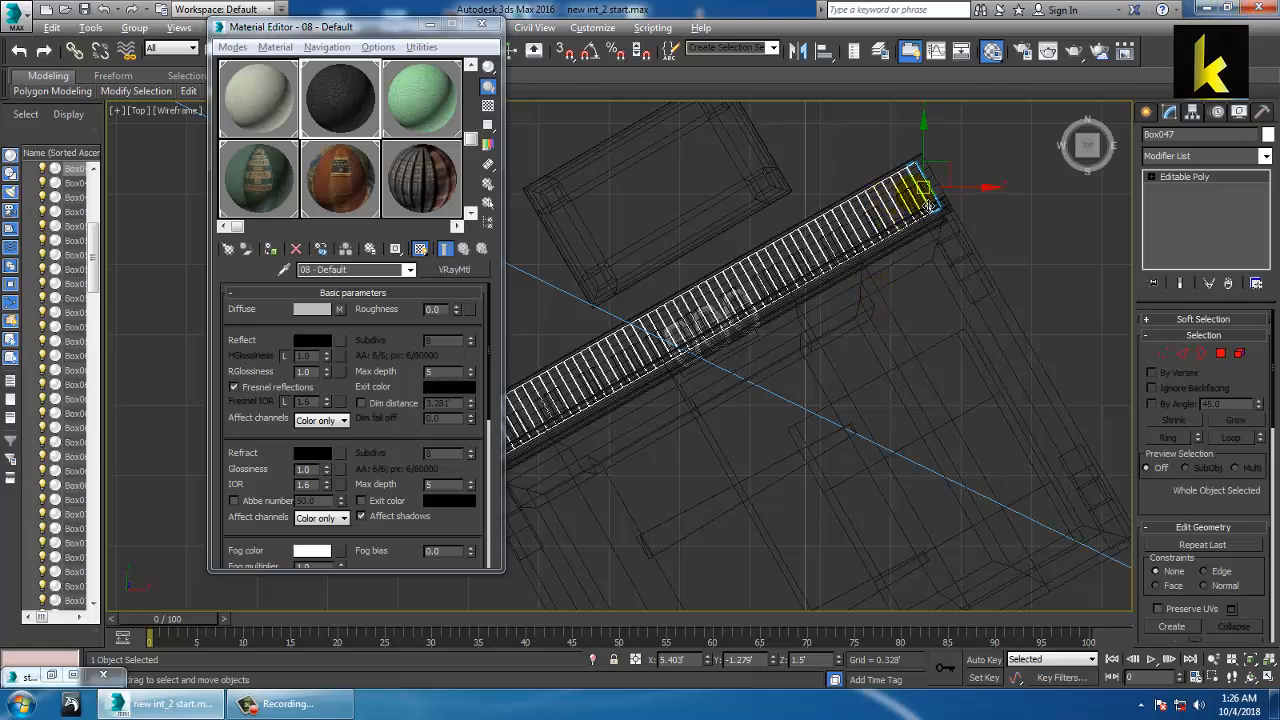
pyautogui.hotkey('alt', 'w')
pyautogui.hotkey('alt', 'w')
pyautogui.moveTo(738, 275); pyautogui.dragTo(808, 281, button='middle')
pyautogui.scroll(-2, 808, 281)
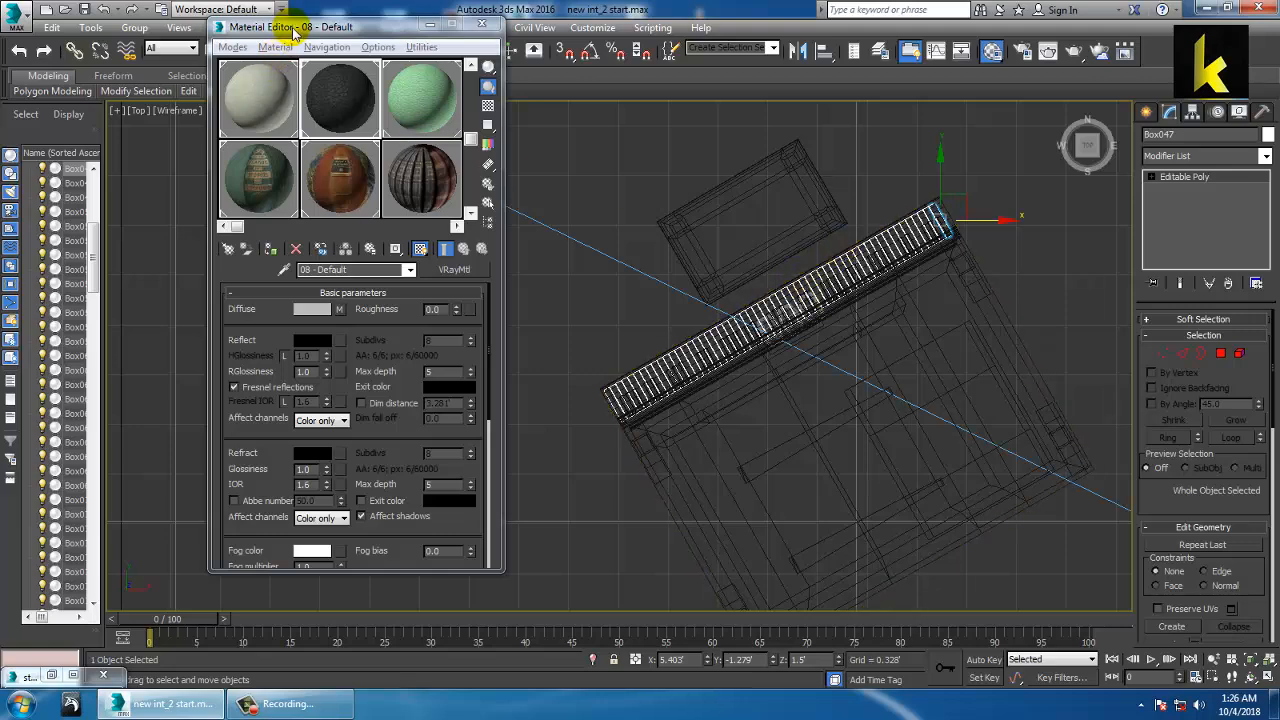
# - Move the Material Editor aside and select every listed box object from Box001 through Box048 by name
pyautogui.moveTo(293, 30); pyautogui.dragTo(233, 250)
pyautogui.click(240, 55)
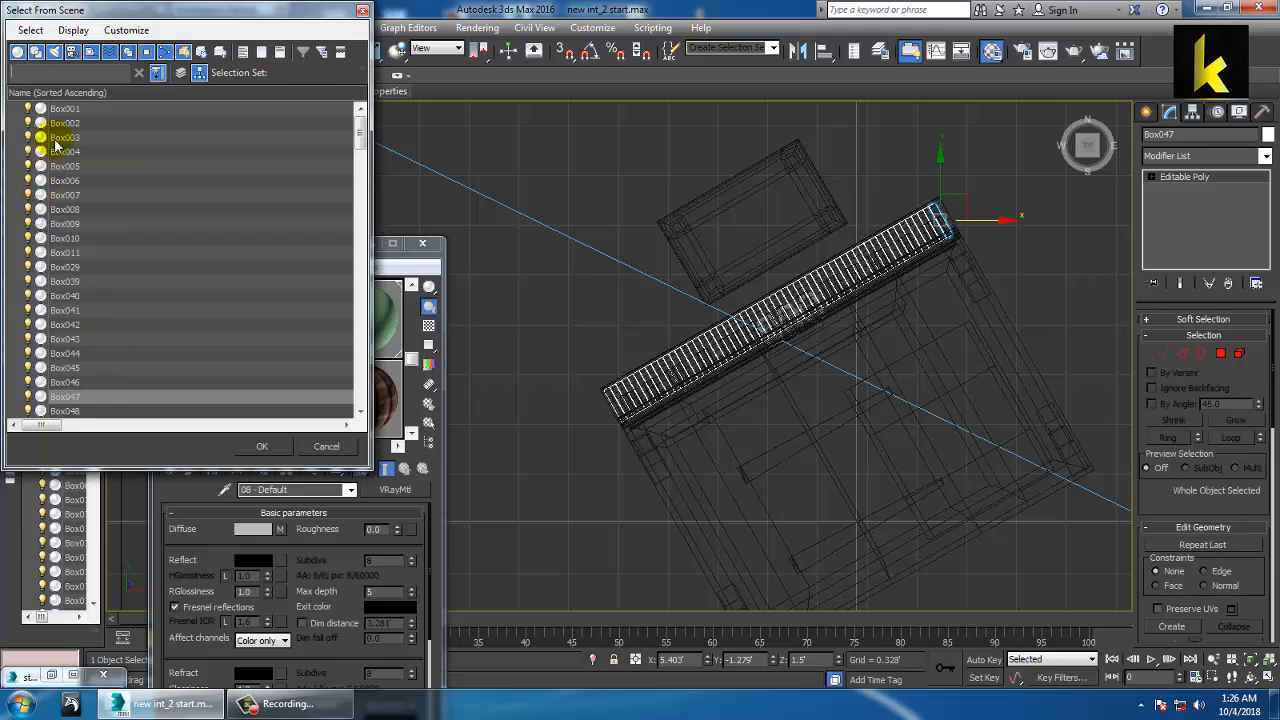
pyautogui.click(72, 108)
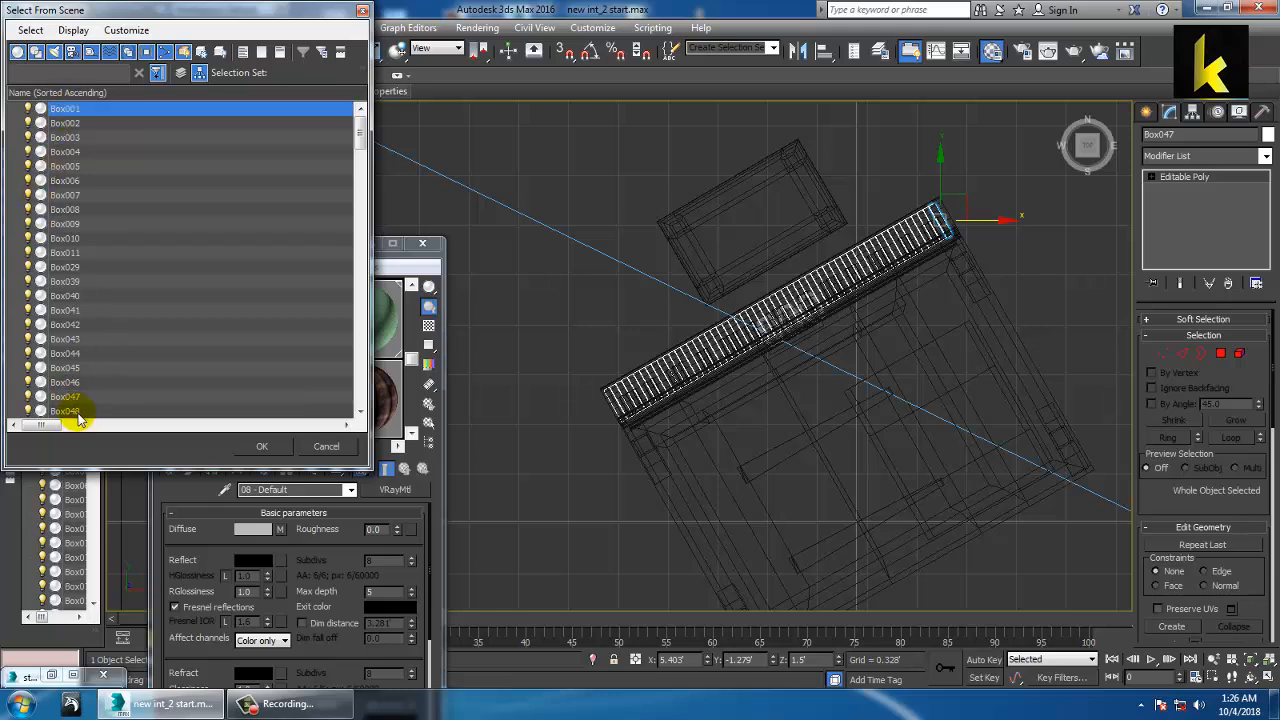
pyautogui.keyDown('shift'); pyautogui.click(88, 137); pyautogui.keyUp('shift')
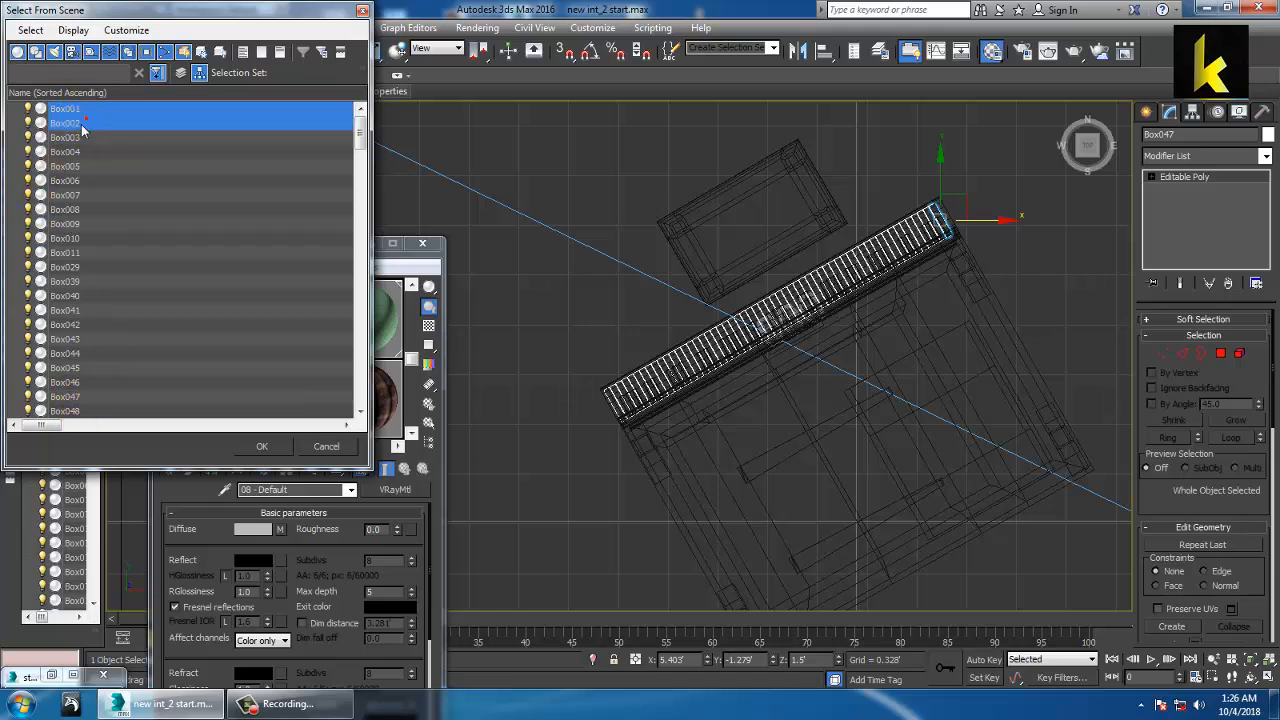
pyautogui.keyDown('ctrl'); pyautogui.click(82, 181); pyautogui.keyUp('ctrl')
pyautogui.keyDown('ctrl'); pyautogui.click(91, 166); pyautogui.keyUp('ctrl')
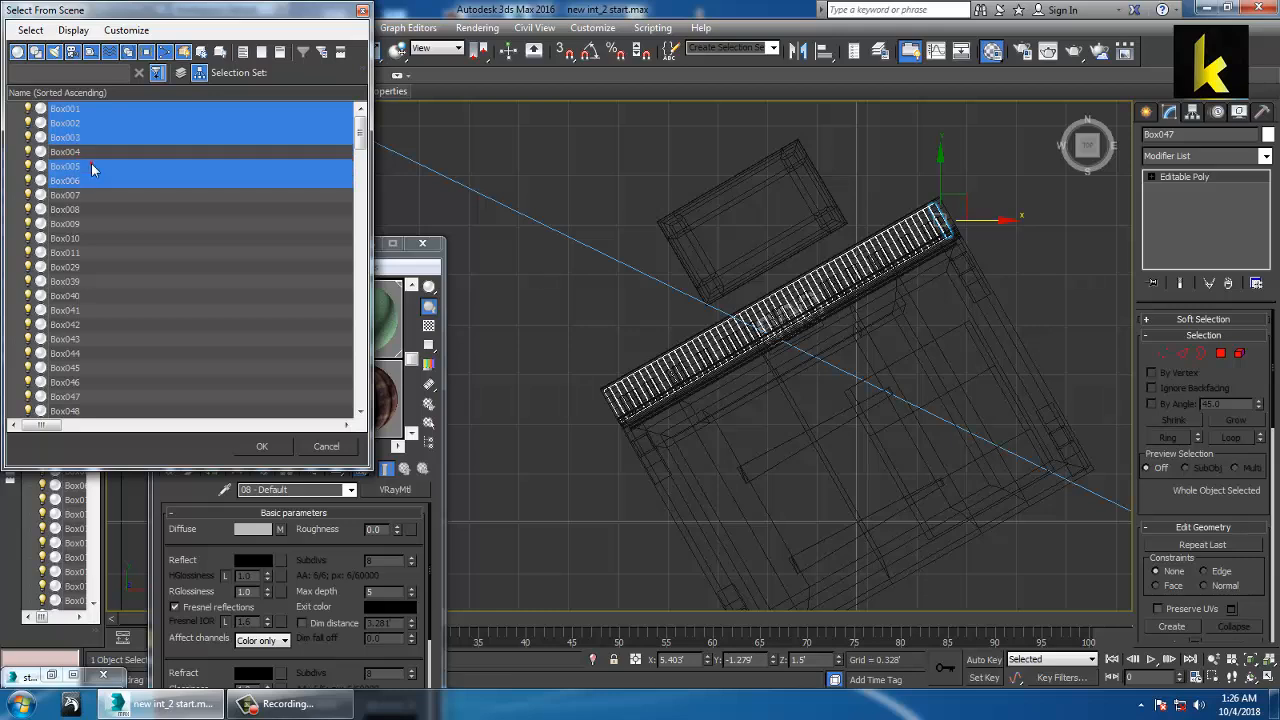
pyautogui.keyDown('ctrl'); pyautogui.click(90, 151); pyautogui.keyUp('ctrl')
pyautogui.keyDown('ctrl'); pyautogui.click(86, 195); pyautogui.keyUp('ctrl')
pyautogui.keyDown('ctrl'); pyautogui.click(83, 209); pyautogui.keyUp('ctrl')
pyautogui.keyDown('ctrl'); pyautogui.click(86, 223); pyautogui.keyUp('ctrl')
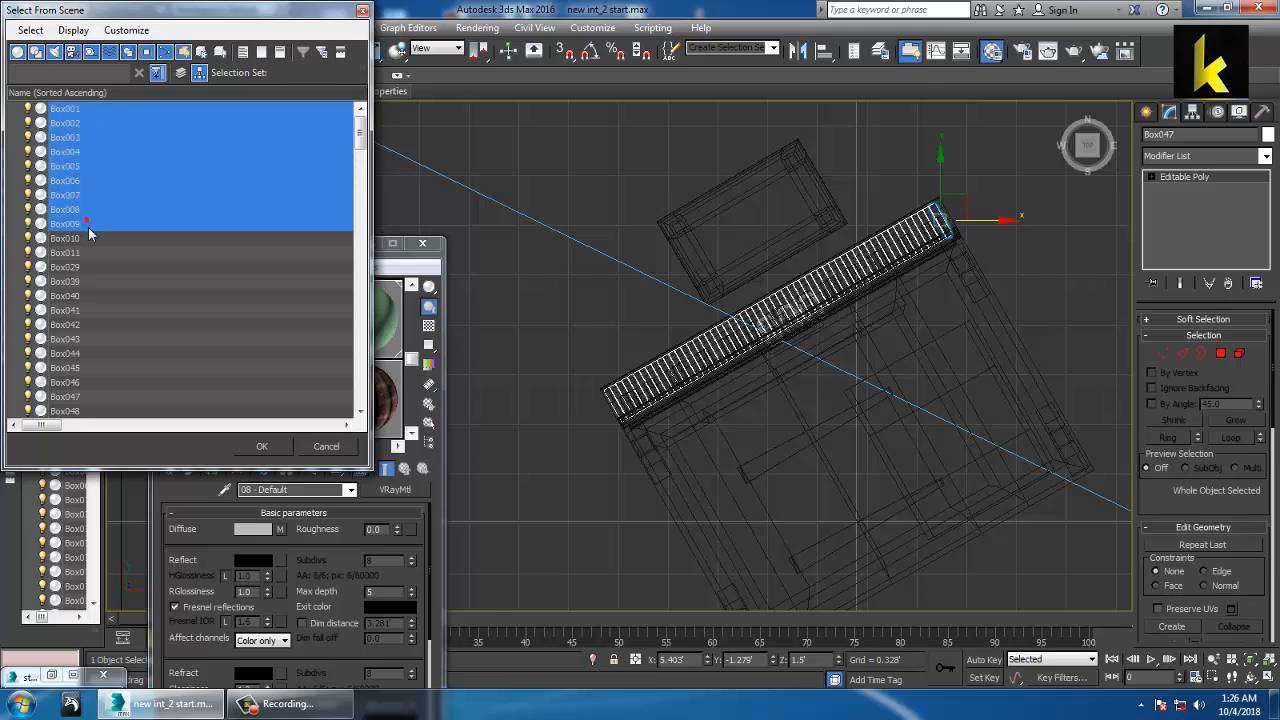
pyautogui.keyDown('ctrl'); pyautogui.click(90, 238); pyautogui.keyUp('ctrl')
pyautogui.keyDown('ctrl'); pyautogui.click(93, 252); pyautogui.keyUp('ctrl')
pyautogui.keyDown('ctrl'); pyautogui.click(96, 267); pyautogui.keyUp('ctrl')
pyautogui.keyDown('ctrl'); pyautogui.click(98, 281); pyautogui.keyUp('ctrl')
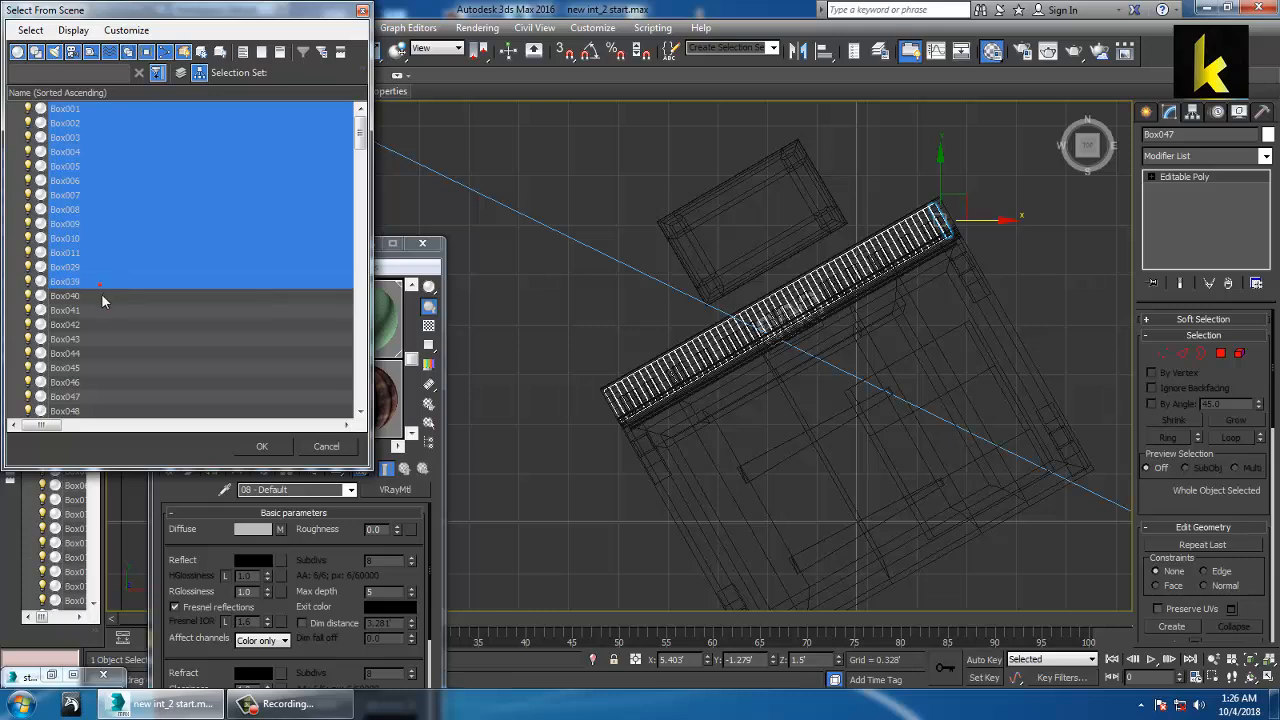
pyautogui.keyDown('ctrl'); pyautogui.click(100, 296); pyautogui.keyUp('ctrl')
pyautogui.keyDown('ctrl'); pyautogui.click(100, 310); pyautogui.keyUp('ctrl')
pyautogui.keyDown('ctrl'); pyautogui.click(99, 324); pyautogui.keyUp('ctrl')
pyautogui.keyDown('ctrl'); pyautogui.click(100, 339); pyautogui.keyUp('ctrl')
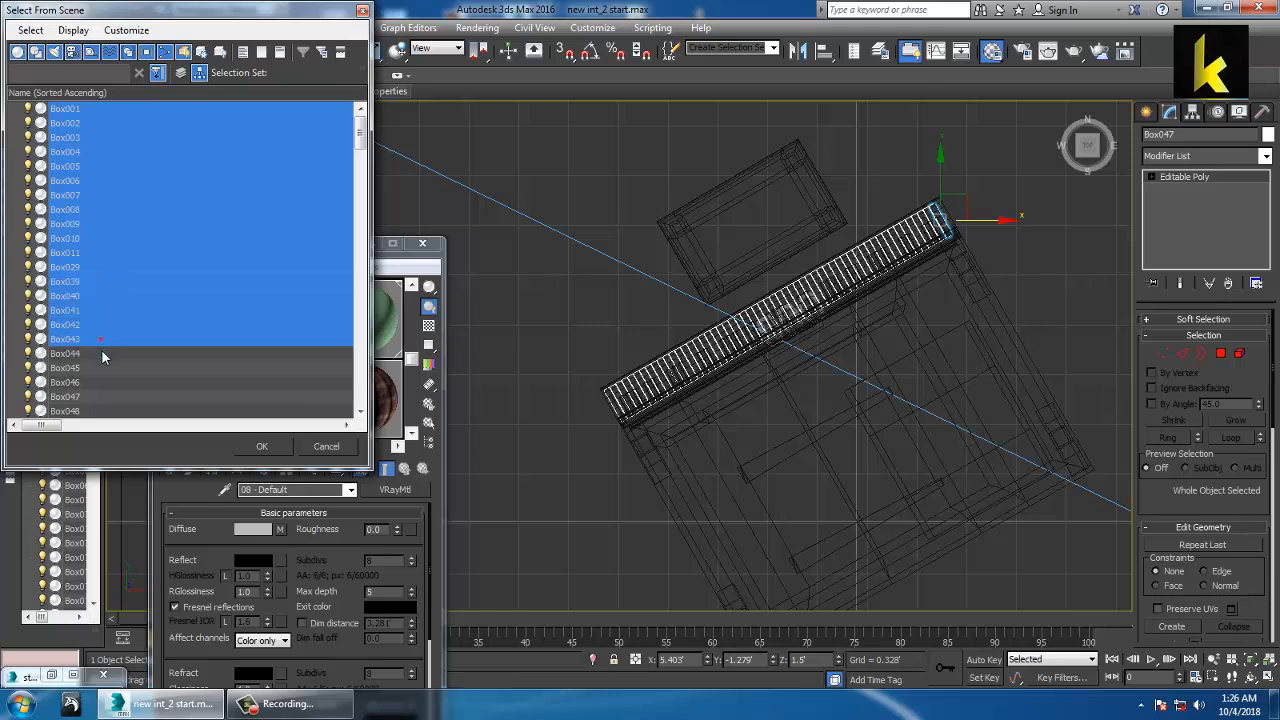
pyautogui.keyDown('ctrl'); pyautogui.click(102, 353); pyautogui.keyUp('ctrl')
pyautogui.keyDown('ctrl'); pyautogui.click(105, 367); pyautogui.keyUp('ctrl')
pyautogui.keyDown('ctrl'); pyautogui.click(107, 381); pyautogui.keyUp('ctrl')
pyautogui.keyDown('ctrl'); pyautogui.click(108, 397); pyautogui.keyUp('ctrl')
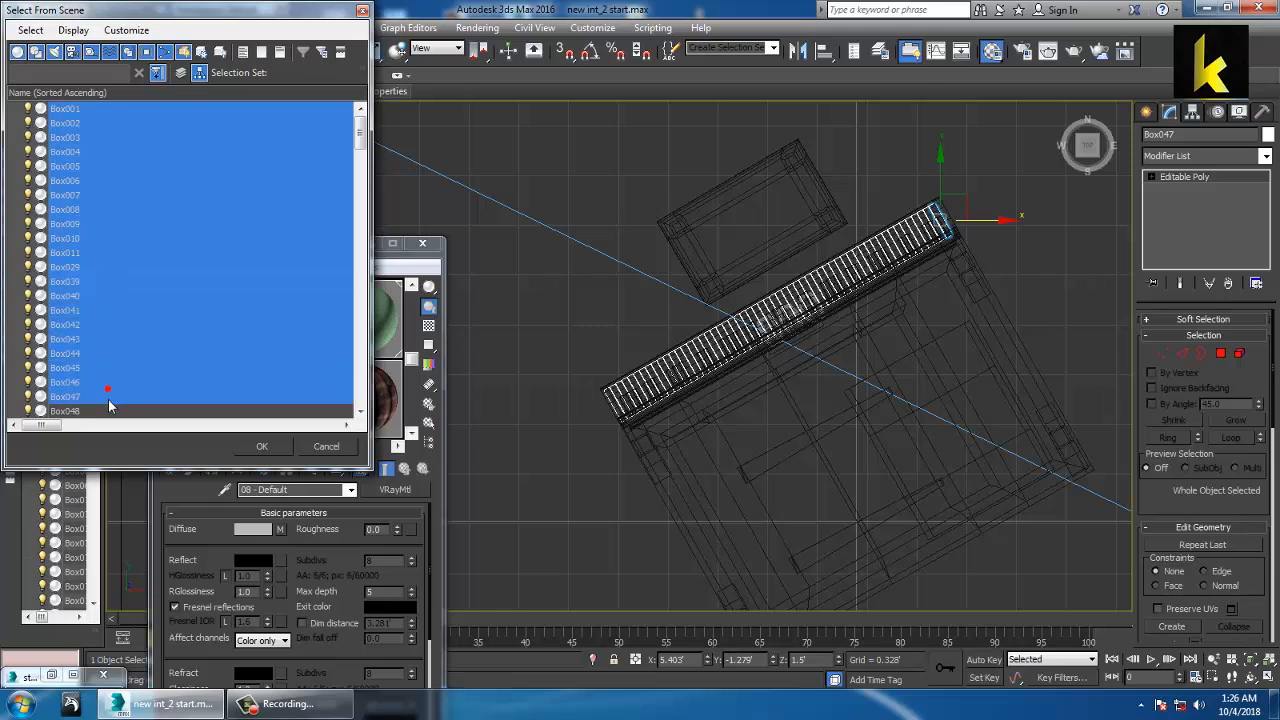
pyautogui.keyDown('ctrl'); pyautogui.click(112, 411); pyautogui.keyUp('ctrl')
pyautogui.click(255, 446)
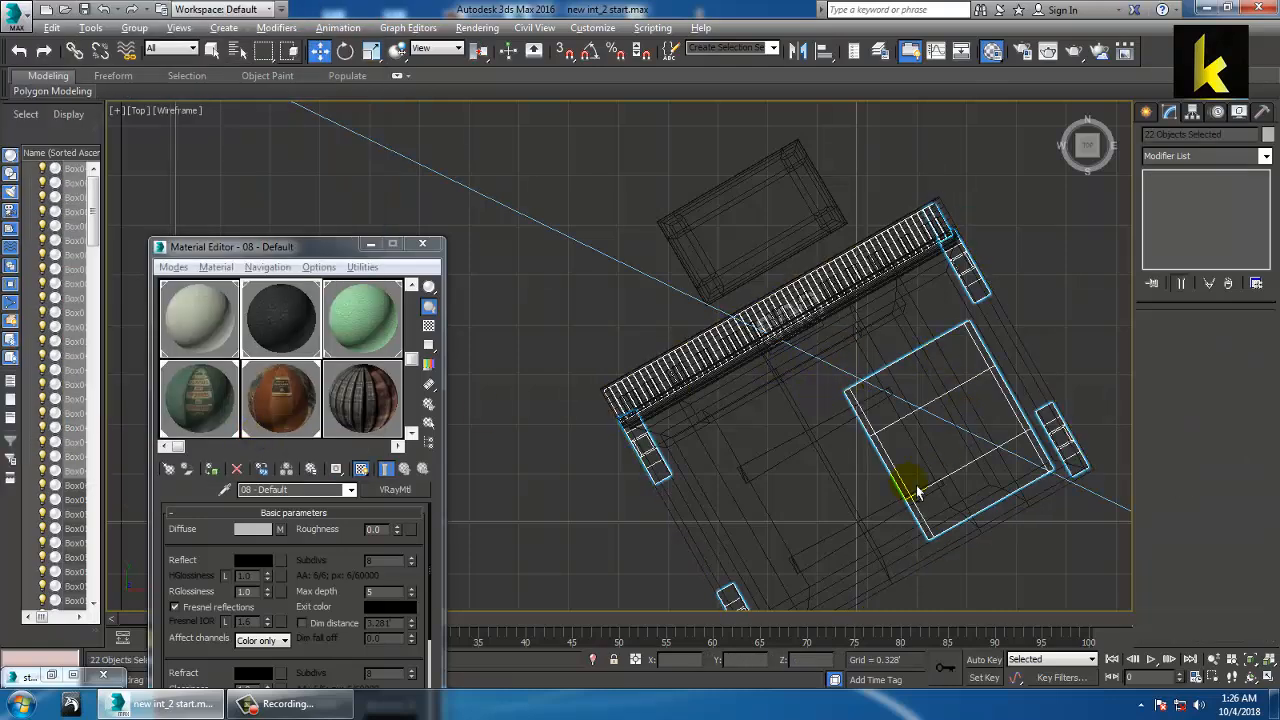
# - Check the selected boxes in the maximized perspective view with a trial move, and undo the move
pyautogui.hotkey('alt', 'w')
pyautogui.hotkey('alt', 'w')
pyautogui.moveTo(874, 491); pyautogui.dragTo(719, 444, button='middle')
pyautogui.scroll(-8, 829, 464)
pyautogui.scroll(4, 828, 463)
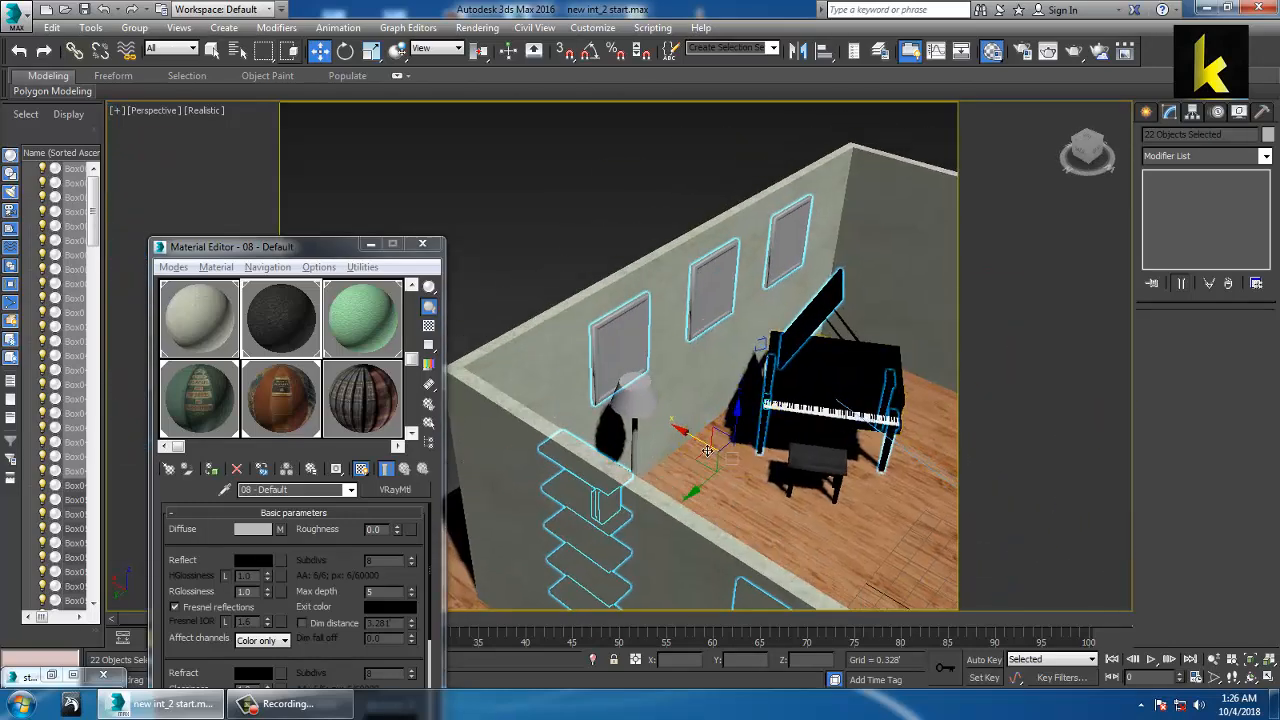
pyautogui.moveTo(707, 450); pyautogui.dragTo(568, 368)
pyautogui.hotkey('ctrl', 'z')
pyautogui.moveTo(809, 345); pyautogui.dragTo(783, 377, button='middle')
pyautogui.scroll(3, 737, 323)
pyautogui.moveTo(660, 332); pyautogui.dragTo(700, 371, button='middle')
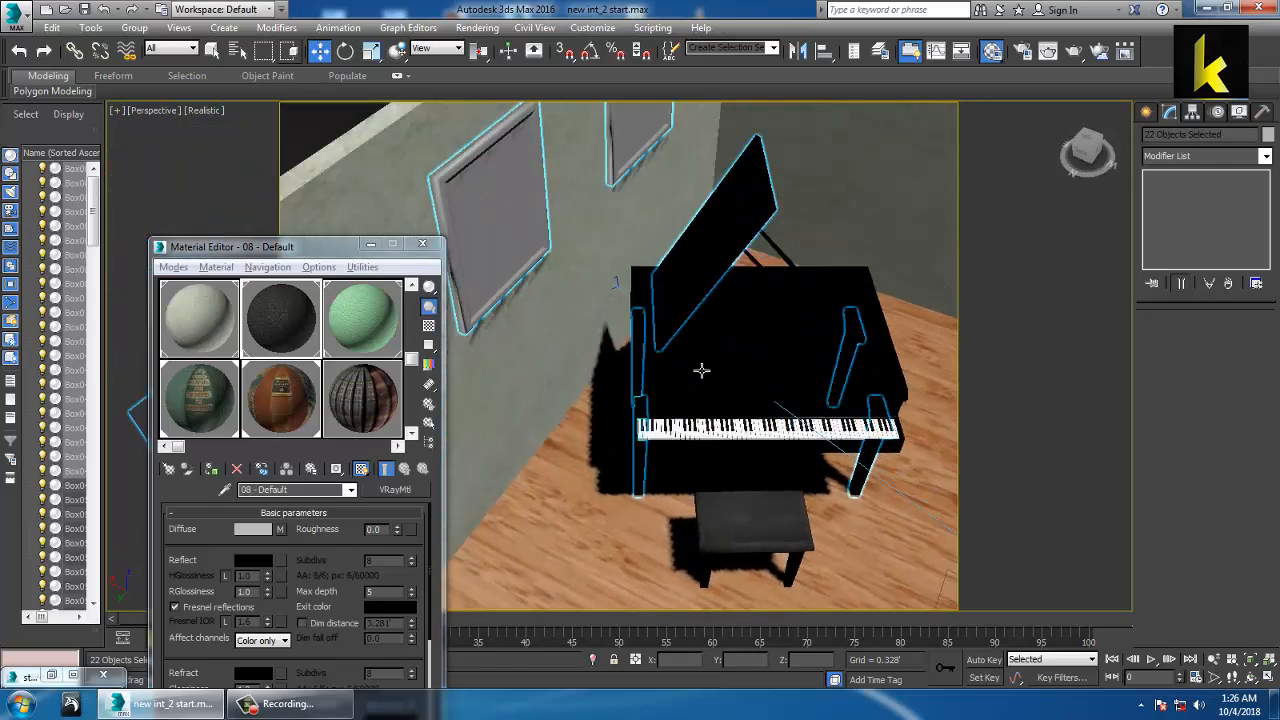
# - Pick a white piano key, then select Box064, Box065, Box066, Box068, Box070, Box071, Box074, Box076, Box078 and Box083 by name
pyautogui.click(729, 438)
pyautogui.scroll(4, 729, 432)
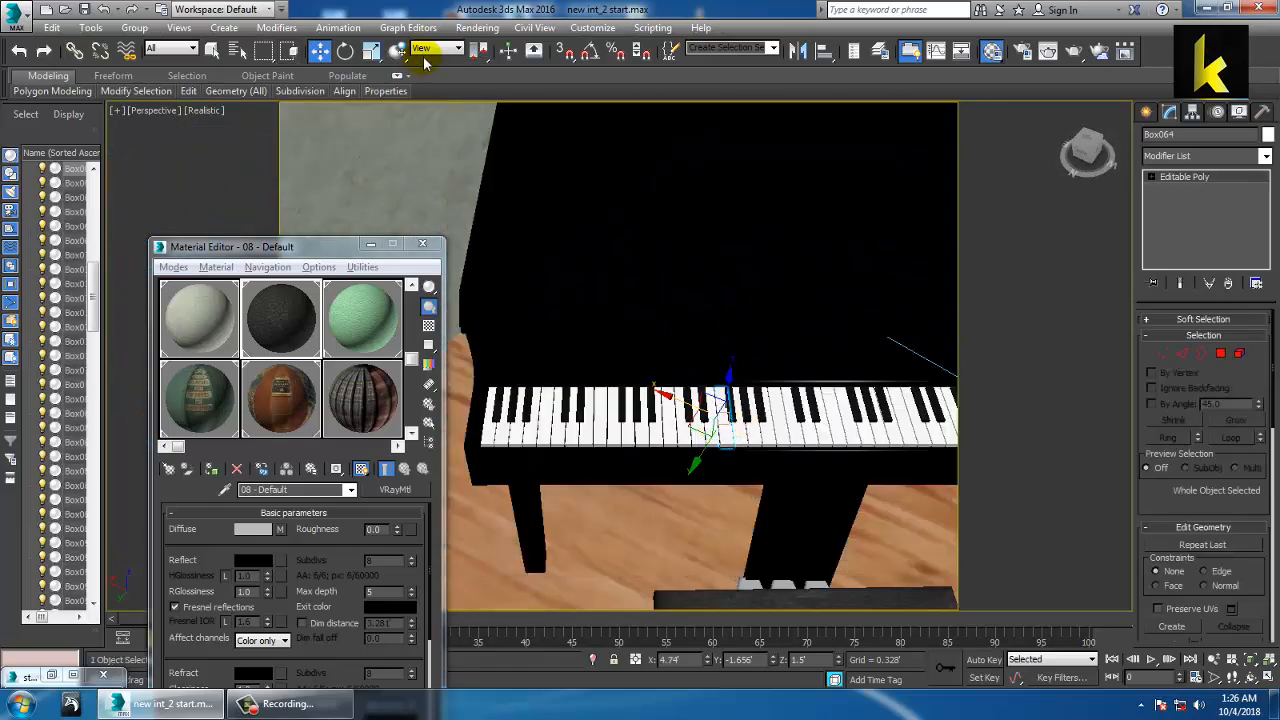
pyautogui.click(218, 50)
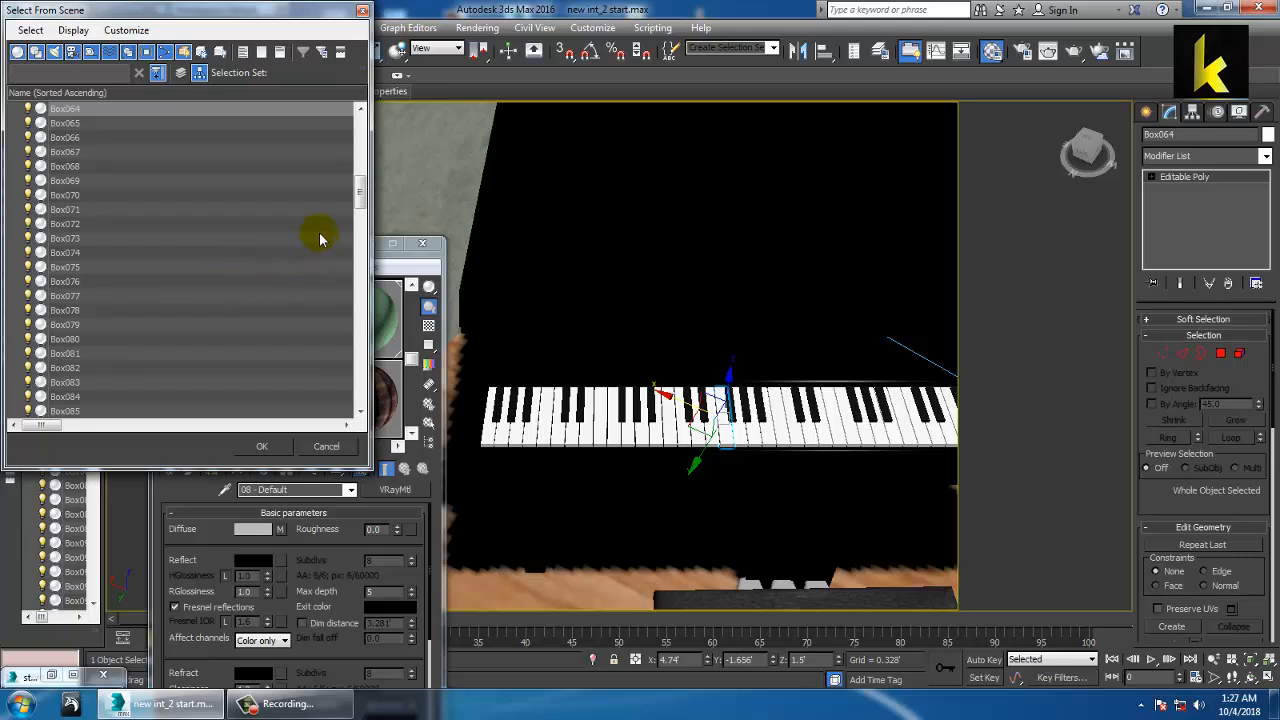
pyautogui.click(78, 110)
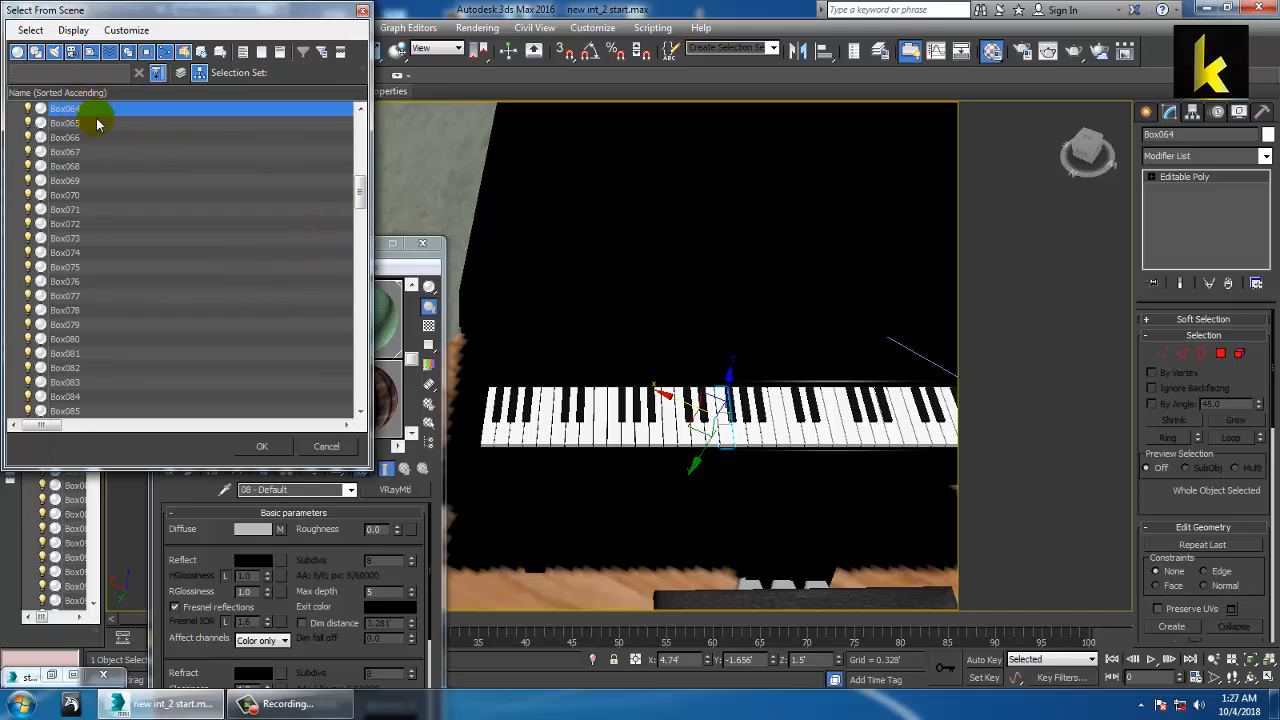
pyautogui.click(96, 122)
pyautogui.keyDown('ctrl'); pyautogui.click(88, 108); pyautogui.keyUp('ctrl')
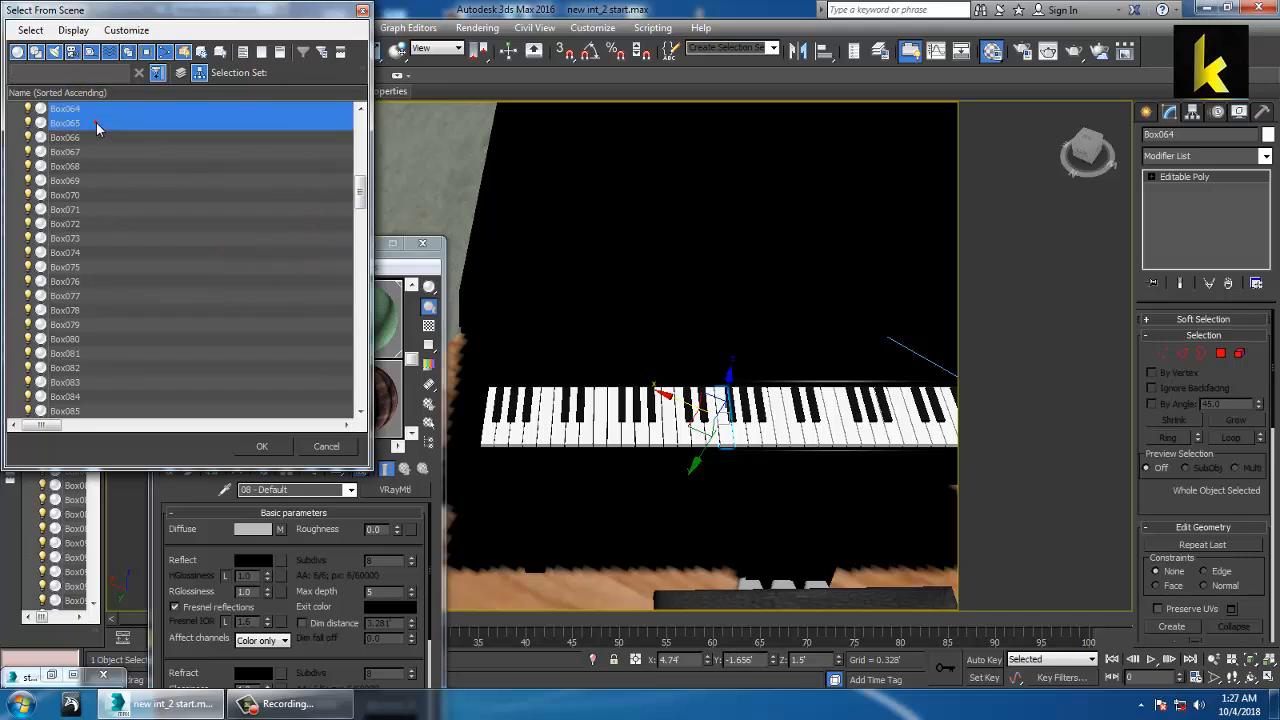
pyautogui.keyDown('ctrl'); pyautogui.click(90, 137); pyautogui.keyUp('ctrl')
pyautogui.keyDown('ctrl'); pyautogui.click(95, 166); pyautogui.keyUp('ctrl')
pyautogui.keyDown('ctrl'); pyautogui.click(100, 195); pyautogui.keyUp('ctrl')
pyautogui.keyDown('ctrl'); pyautogui.click(102, 209); pyautogui.keyUp('ctrl')
pyautogui.keyDown('ctrl'); pyautogui.click(104, 252); pyautogui.keyUp('ctrl')
pyautogui.keyDown('ctrl'); pyautogui.click(104, 281); pyautogui.keyUp('ctrl')
pyautogui.keyDown('ctrl'); pyautogui.click(104, 310); pyautogui.keyUp('ctrl')
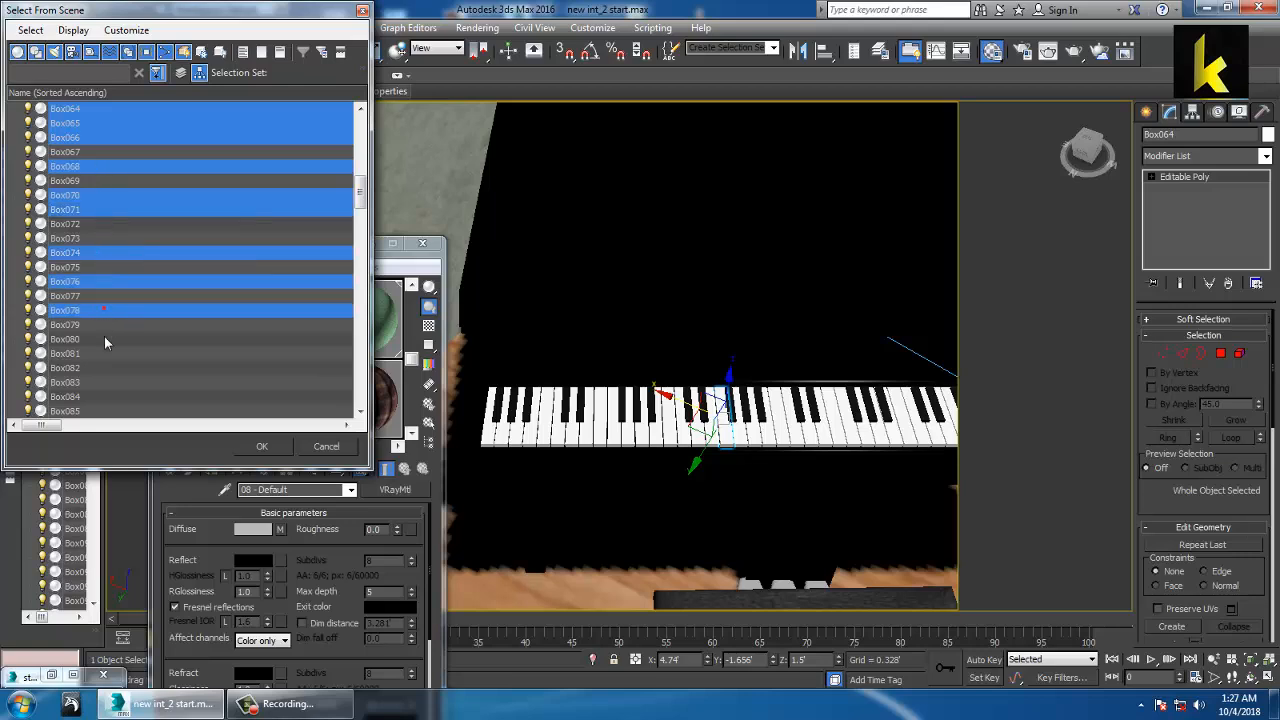
pyautogui.keyDown('ctrl'); pyautogui.click(104, 339); pyautogui.keyUp('ctrl')
pyautogui.keyDown('ctrl'); pyautogui.click(105, 339); pyautogui.keyUp('ctrl')
pyautogui.keyDown('ctrl'); pyautogui.click(109, 382); pyautogui.keyUp('ctrl')
pyautogui.click(262, 446)
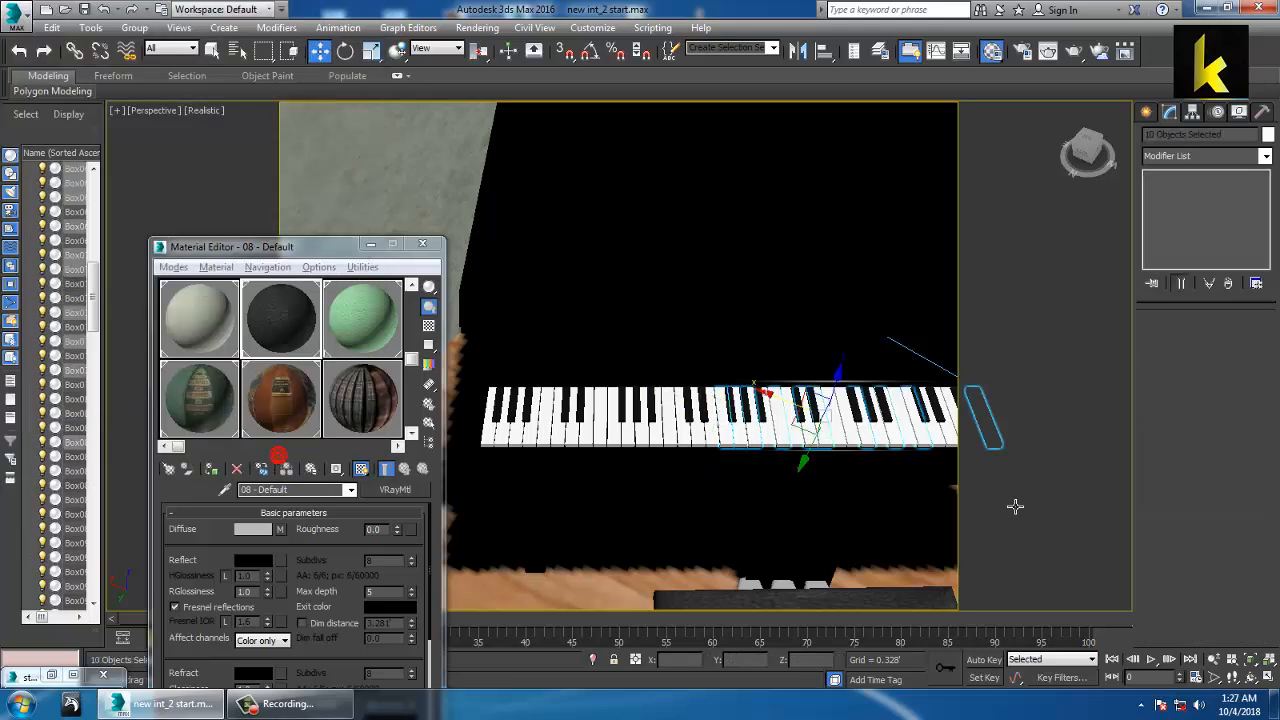
# - Trial-move the selected piano keys to see which ones are included, and undo the move
pyautogui.moveTo(771, 405); pyautogui.dragTo(618, 324)
pyautogui.hotkey('ctrl', 'z')
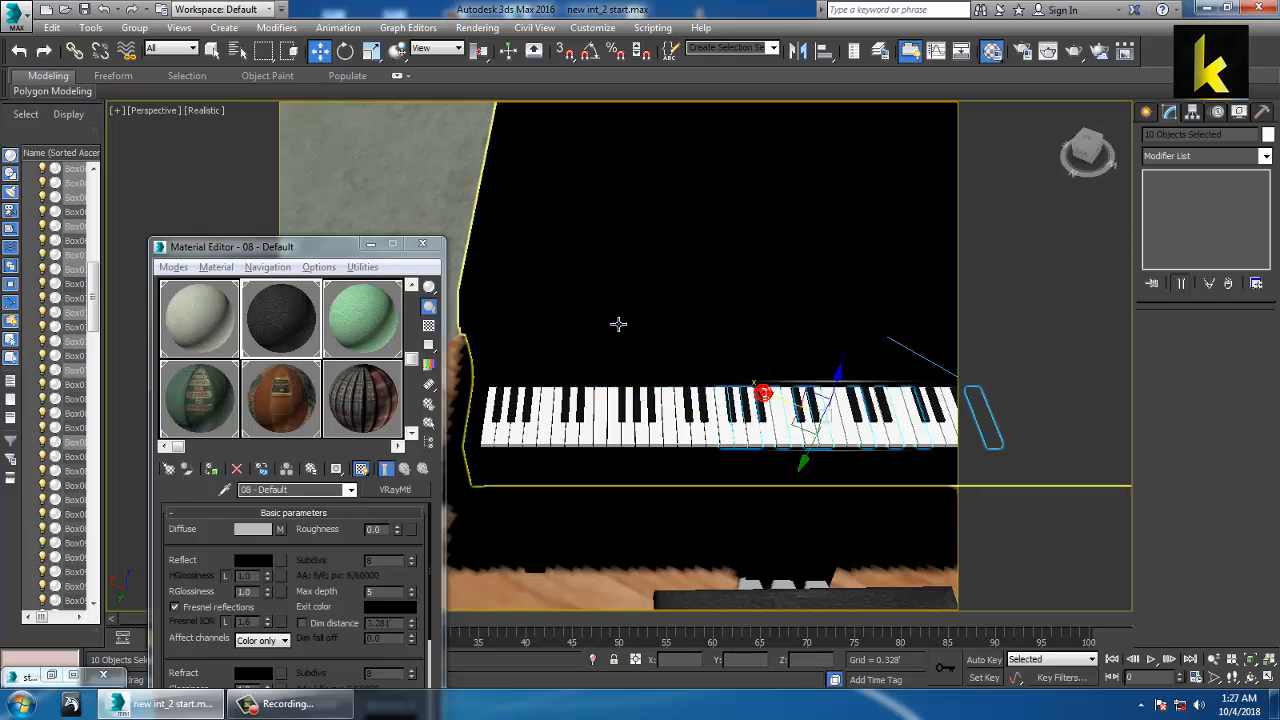
pyautogui.moveTo(781, 347); pyautogui.dragTo(721, 329, button='middle')
pyautogui.scroll(1, 683, 351)
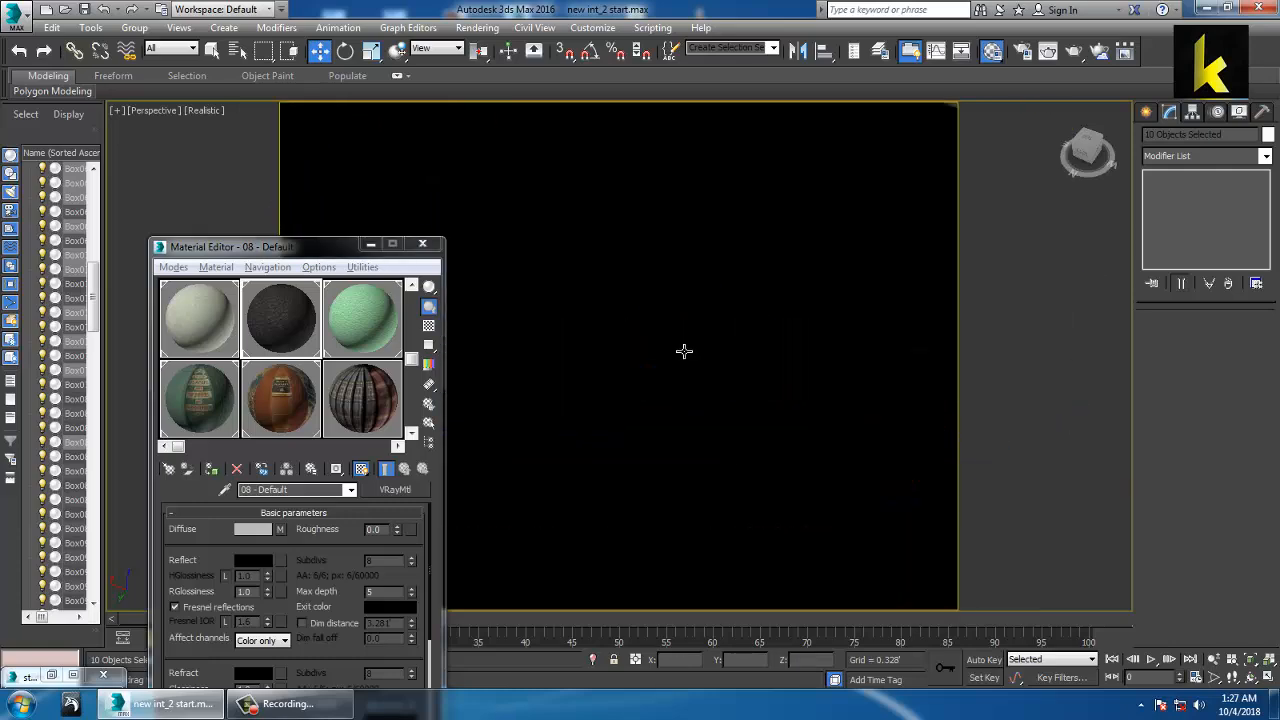
pyautogui.scroll(-1, 683, 351)
# - Extend the by-name selection of piano keys to every box from Box064 through Box104
pyautogui.click(237, 50)
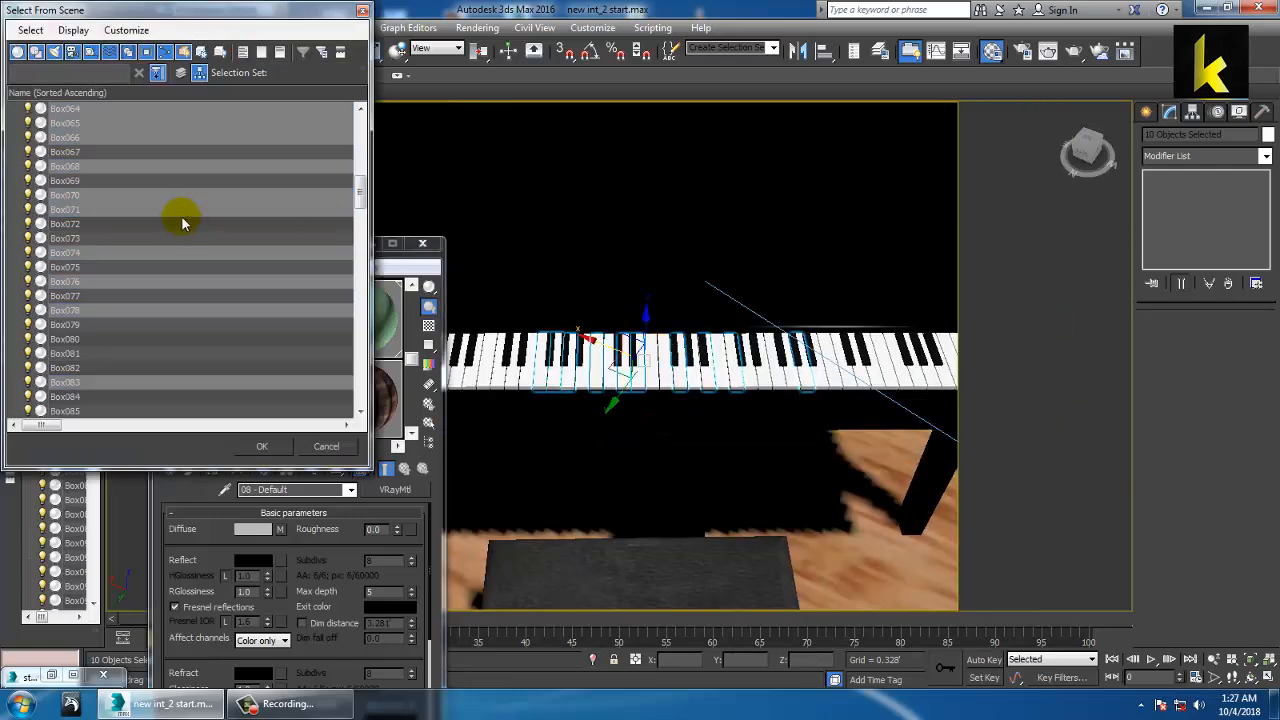
pyautogui.keyDown('ctrl'); pyautogui.click(87, 153); pyautogui.keyUp('ctrl')
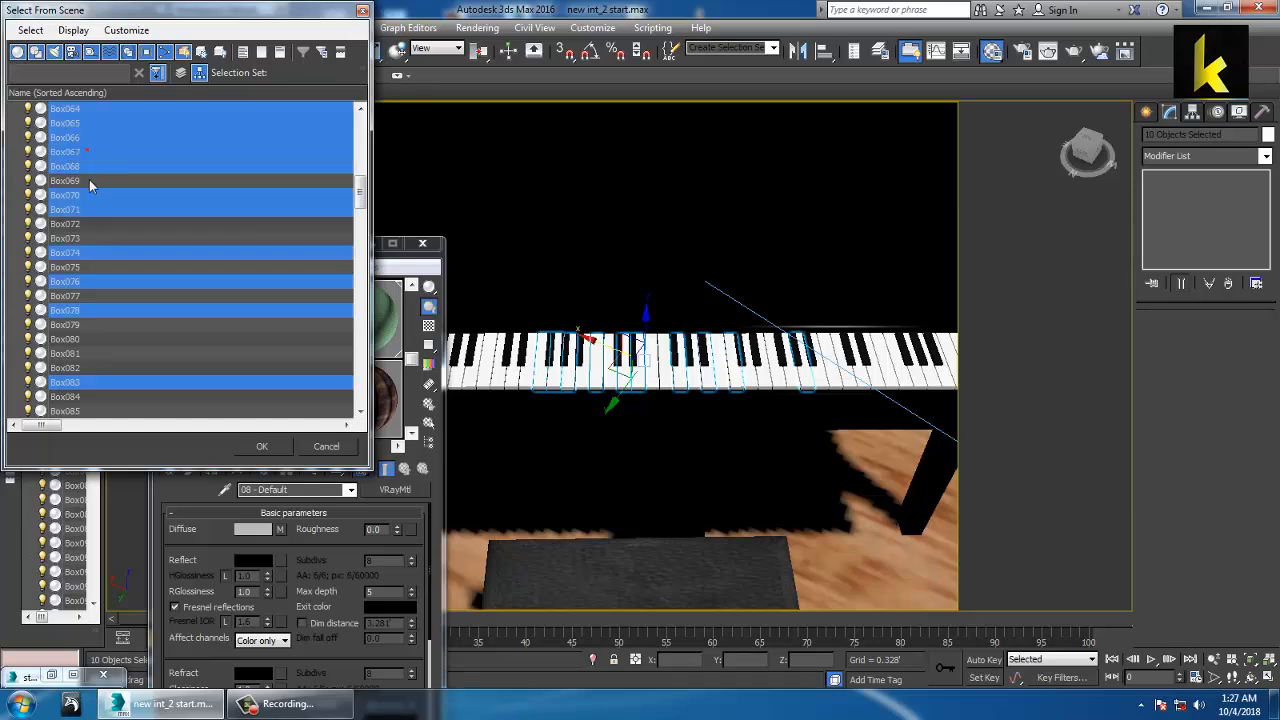
pyautogui.keyDown('ctrl'); pyautogui.click(89, 180); pyautogui.keyUp('ctrl')
pyautogui.keyDown('ctrl'); pyautogui.click(85, 224); pyautogui.keyUp('ctrl')
pyautogui.keyDown('ctrl'); pyautogui.click(90, 238); pyautogui.keyUp('ctrl')
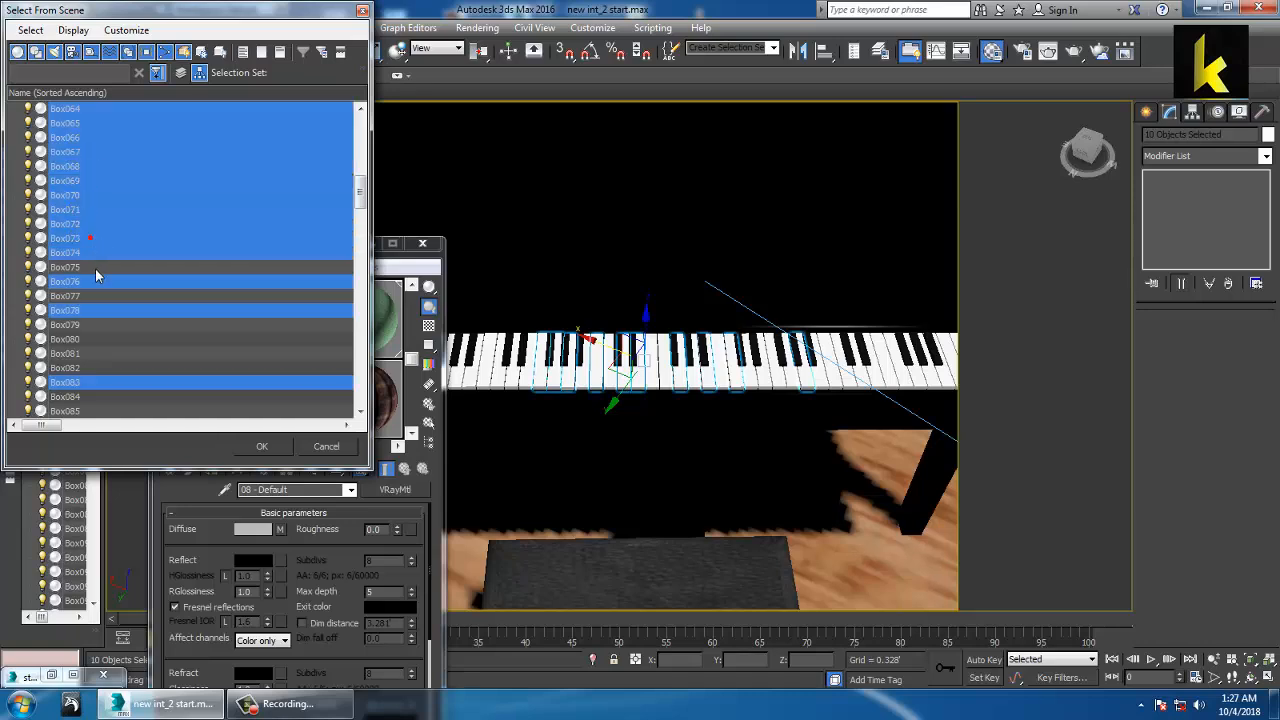
pyautogui.keyDown('ctrl'); pyautogui.click(95, 267); pyautogui.keyUp('ctrl')
pyautogui.keyDown('ctrl'); pyautogui.click(101, 293); pyautogui.keyUp('ctrl')
pyautogui.keyDown('ctrl'); pyautogui.click(111, 343); pyautogui.keyUp('ctrl')
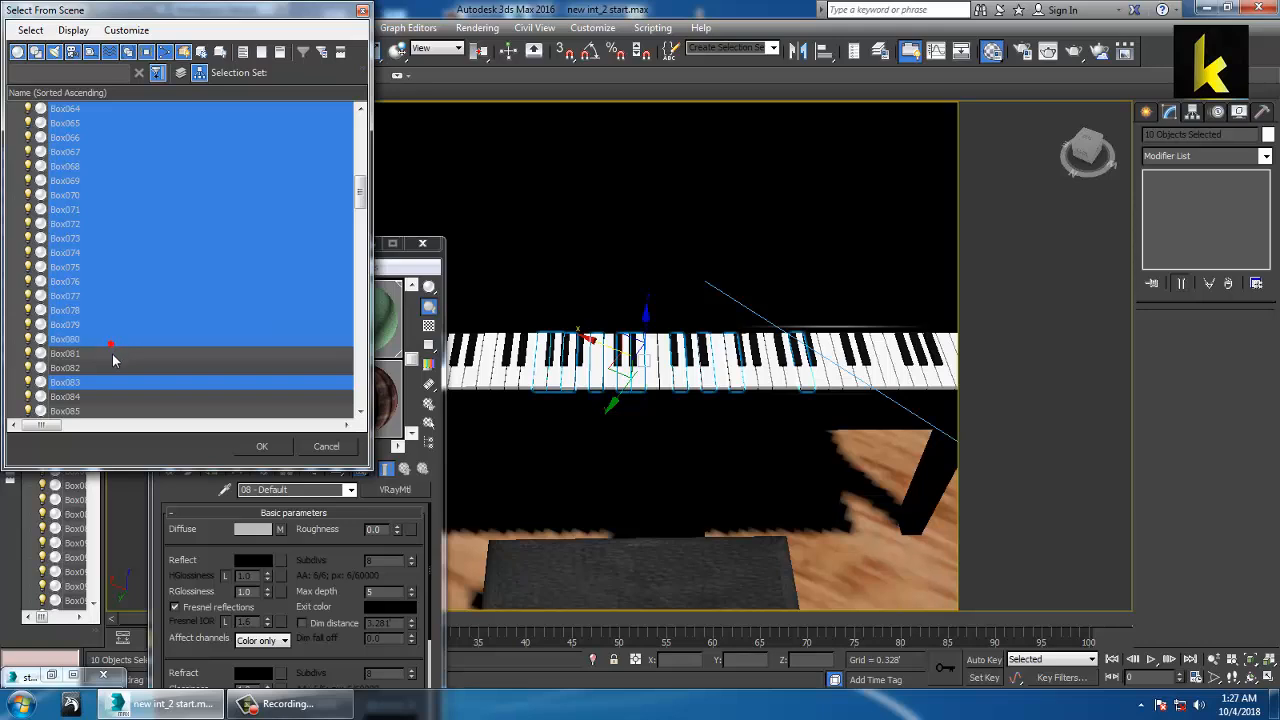
pyautogui.keyDown('ctrl'); pyautogui.click(112, 356); pyautogui.keyUp('ctrl')
pyautogui.keyDown('ctrl'); pyautogui.click(111, 371); pyautogui.keyUp('ctrl')
pyautogui.keyDown('ctrl'); pyautogui.click(111, 394); pyautogui.keyUp('ctrl')
pyautogui.keyDown('ctrl'); pyautogui.click(114, 402); pyautogui.keyUp('ctrl')
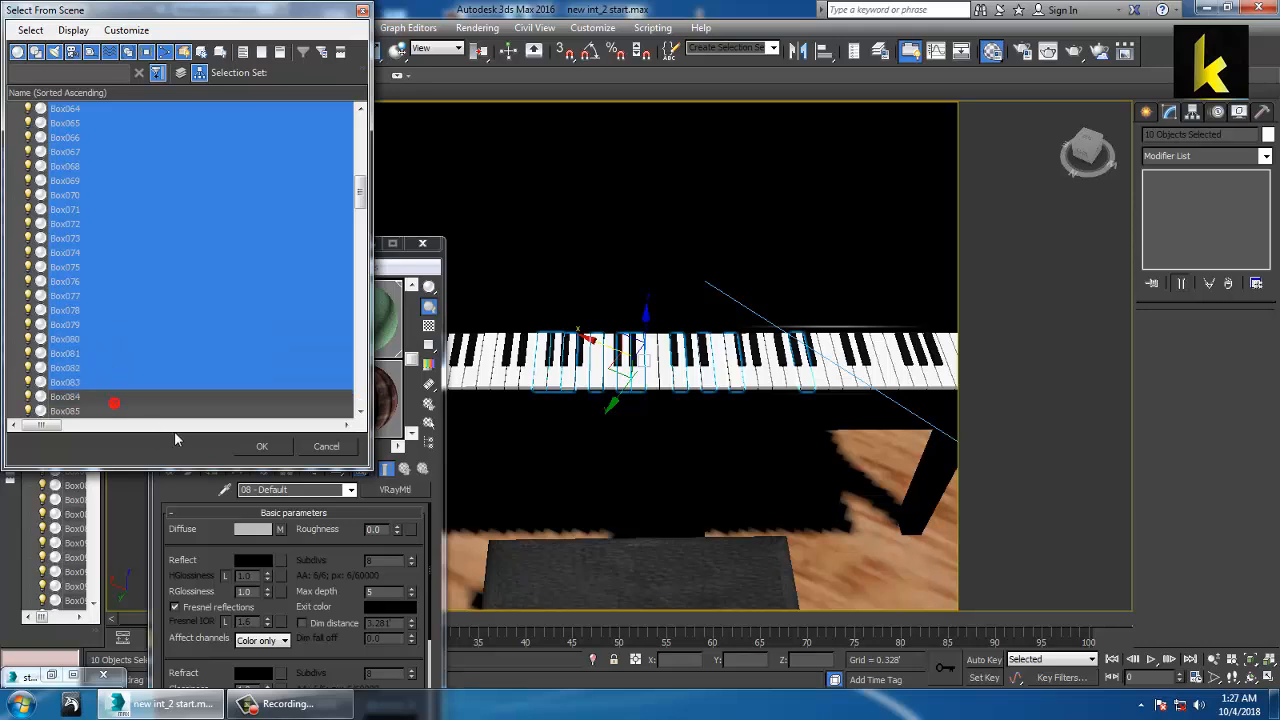
pyautogui.moveTo(363, 190); pyautogui.dragTo(328, 217)
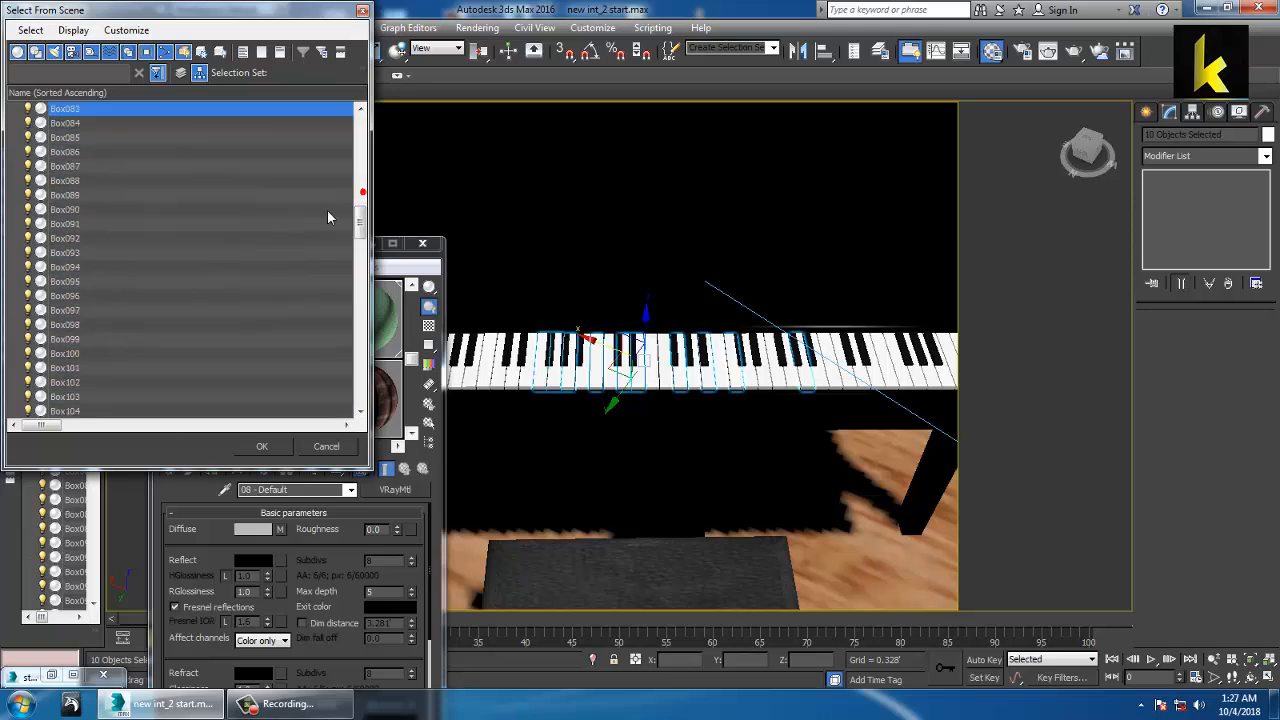
pyautogui.moveTo(75, 128); pyautogui.dragTo(118, 408)
pyautogui.click(263, 446)
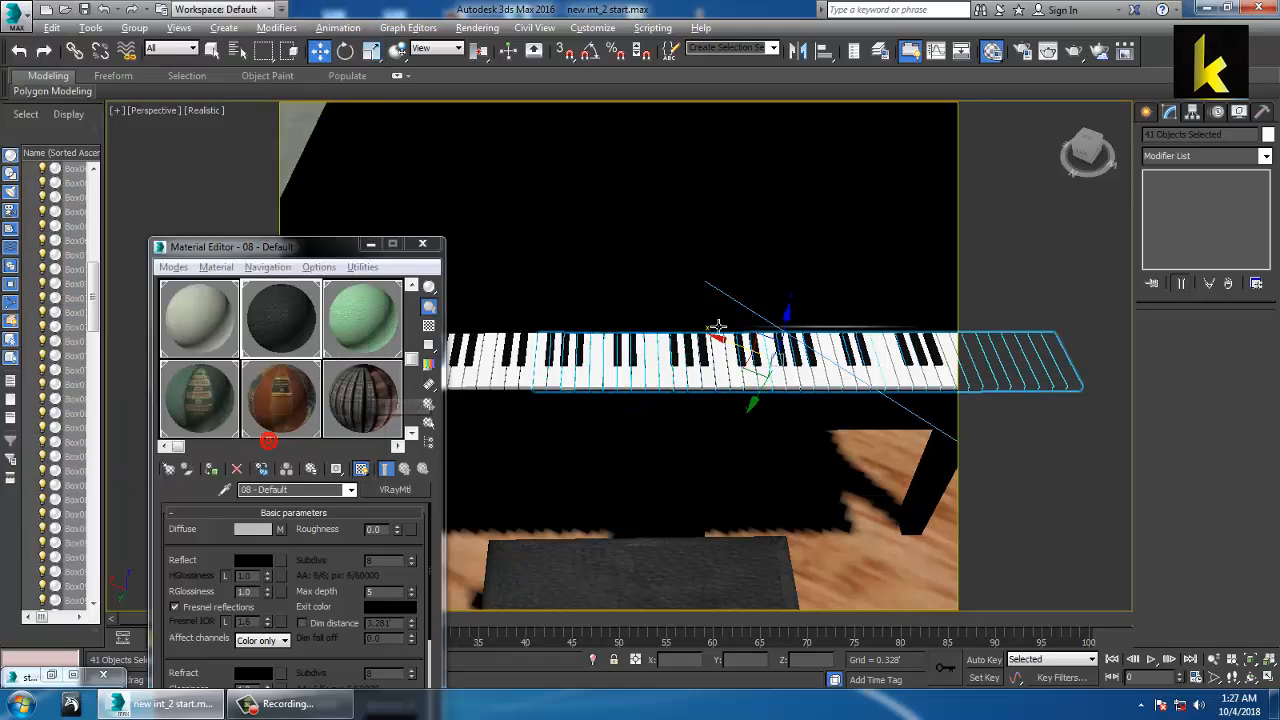
# - Trial-move the enlarged key selection over the piano body, undo it and inspect the keyboard up close
pyautogui.scroll(-5, 718, 327)
pyautogui.keyDown('alt'); pyautogui.moveTo(718, 327); pyautogui.dragTo(789, 444, button='middle'); pyautogui.keyUp('alt')
pyautogui.scroll(3, 660, 331)
pyautogui.moveTo(790, 445); pyautogui.dragTo(804, 380)
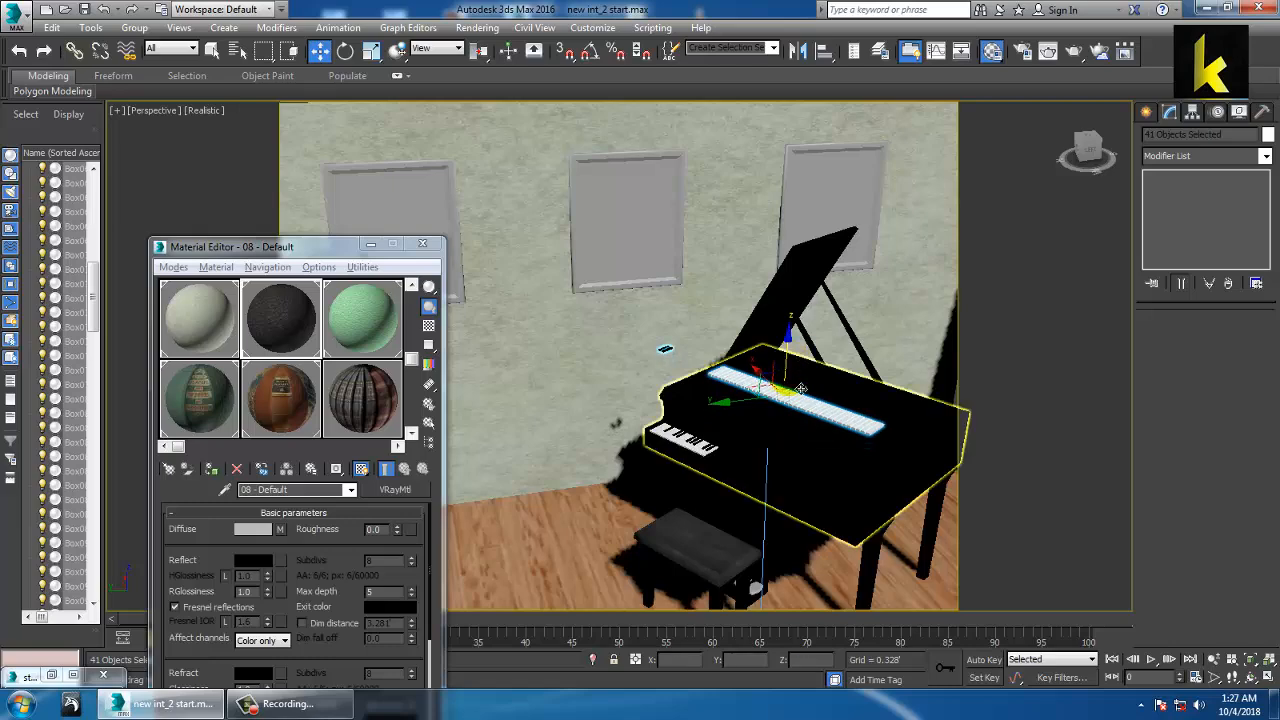
pyautogui.hotkey('ctrl', 'z')
pyautogui.keyDown('alt'); pyautogui.moveTo(790, 428); pyautogui.dragTo(766, 409, button='middle'); pyautogui.keyUp('alt')
pyautogui.scroll(5, 767, 440)
pyautogui.scroll(-5, 765, 441)
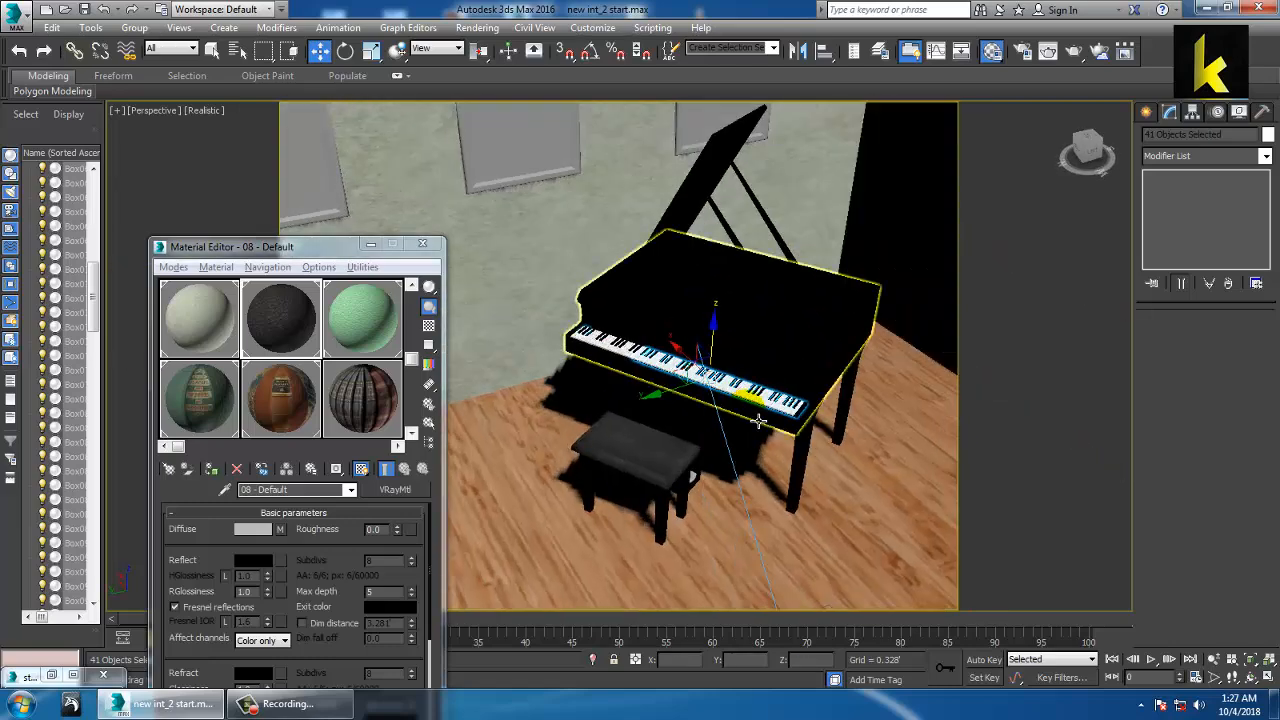
pyautogui.scroll(5, 766, 412)
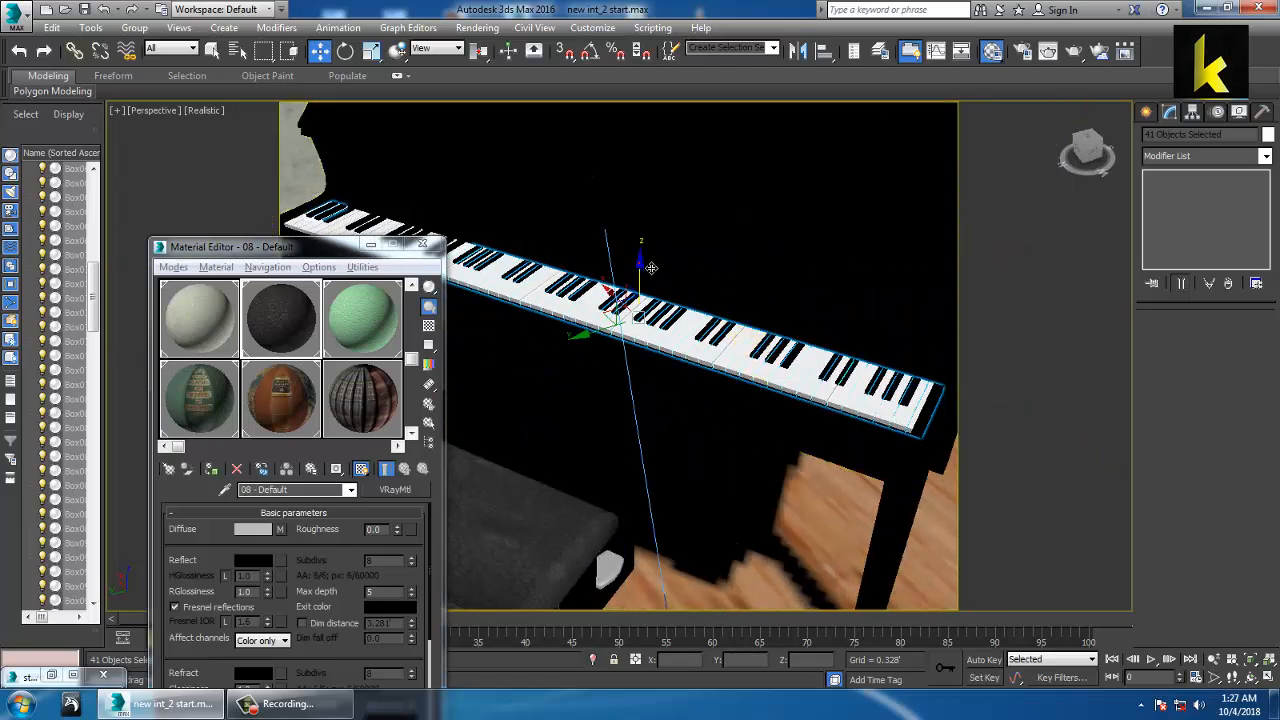
# - Try lifting the selected keys off the keyboard and shifting them along its length, undoing each move
pyautogui.moveTo(651, 268); pyautogui.dragTo(677, 129)
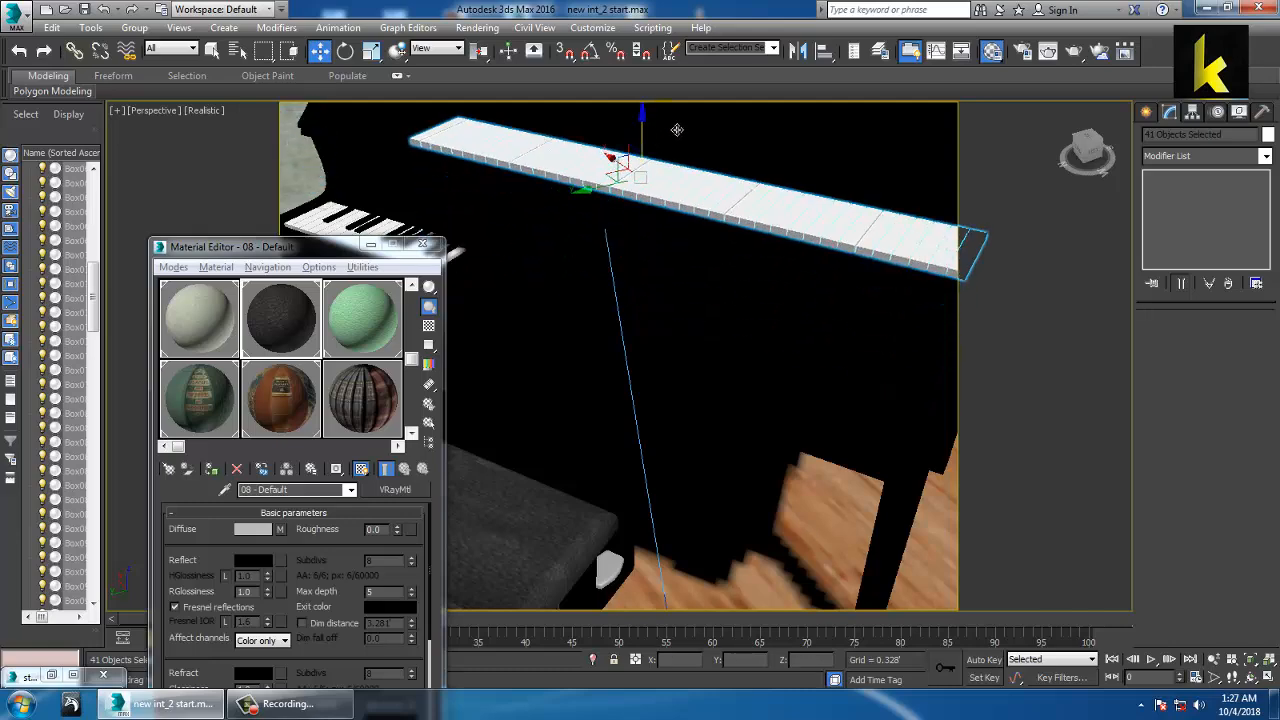
pyautogui.hotkey('ctrl', 'z')
pyautogui.scroll(-3, 583, 249)
pyautogui.moveTo(583, 249); pyautogui.dragTo(745, 318, button='middle')
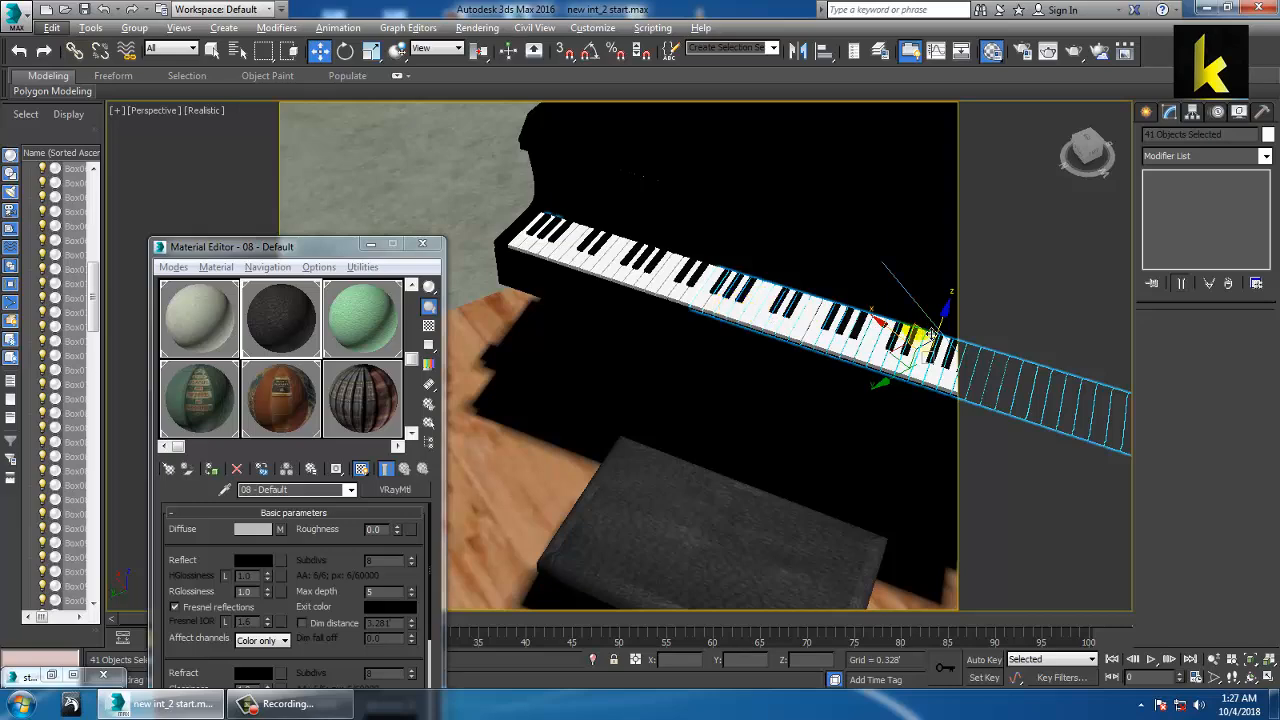
pyautogui.moveTo(884, 324); pyautogui.dragTo(795, 288)
pyautogui.hotkey('ctrl', 'z')
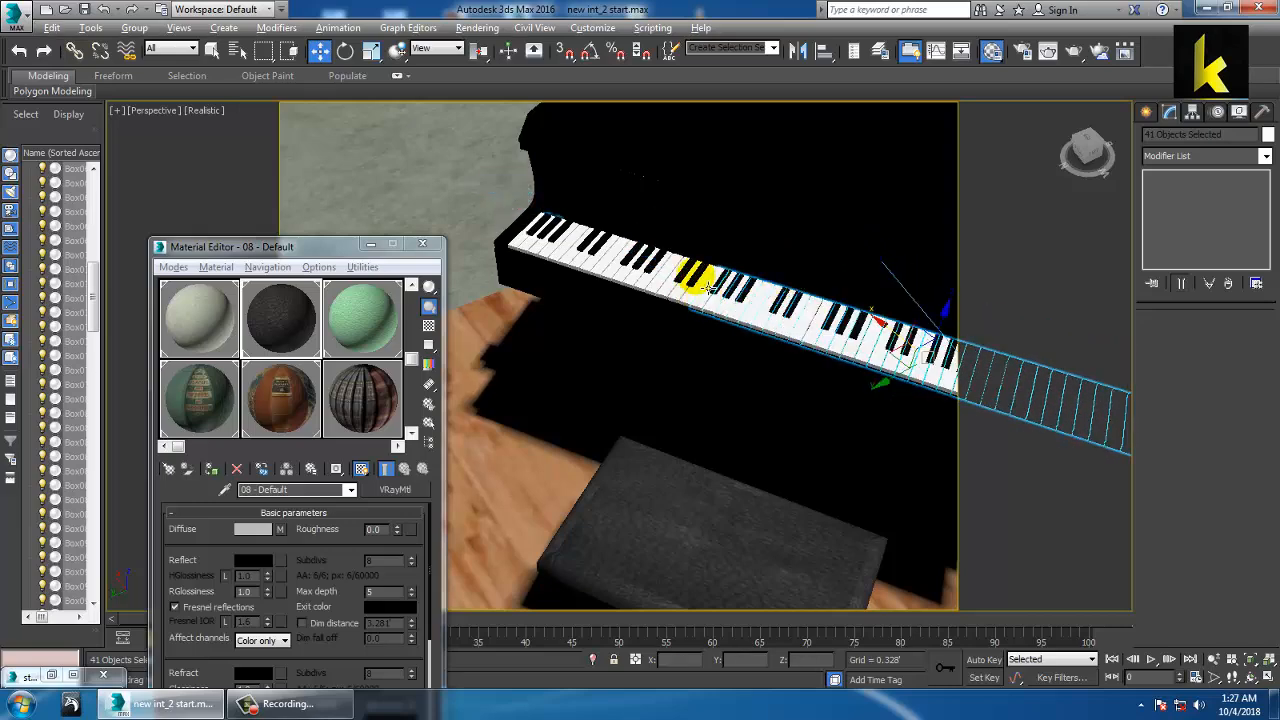
pyautogui.keyDown('alt'); pyautogui.moveTo(766, 332); pyautogui.dragTo(762, 355, button='middle'); pyautogui.keyUp('alt')
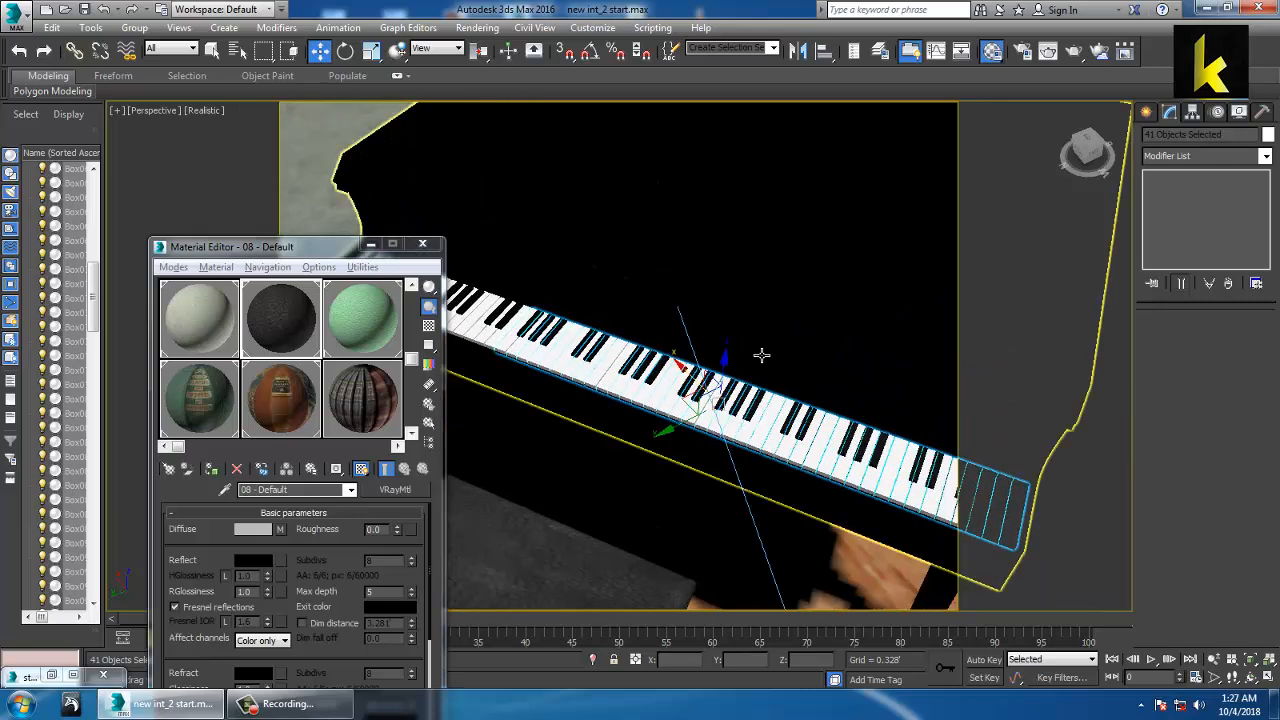
# - Return to the maximized top view, set the selection region to Lasso and clear the current selection
pyautogui.hotkey('alt', 'w')
pyautogui.rightClick(398, 216)
pyautogui.hotkey('alt', 'w')
pyautogui.moveTo(649, 252); pyautogui.dragTo(665, 231, button='middle')
pyautogui.moveTo(265, 52); pyautogui.dragTo(267, 76)
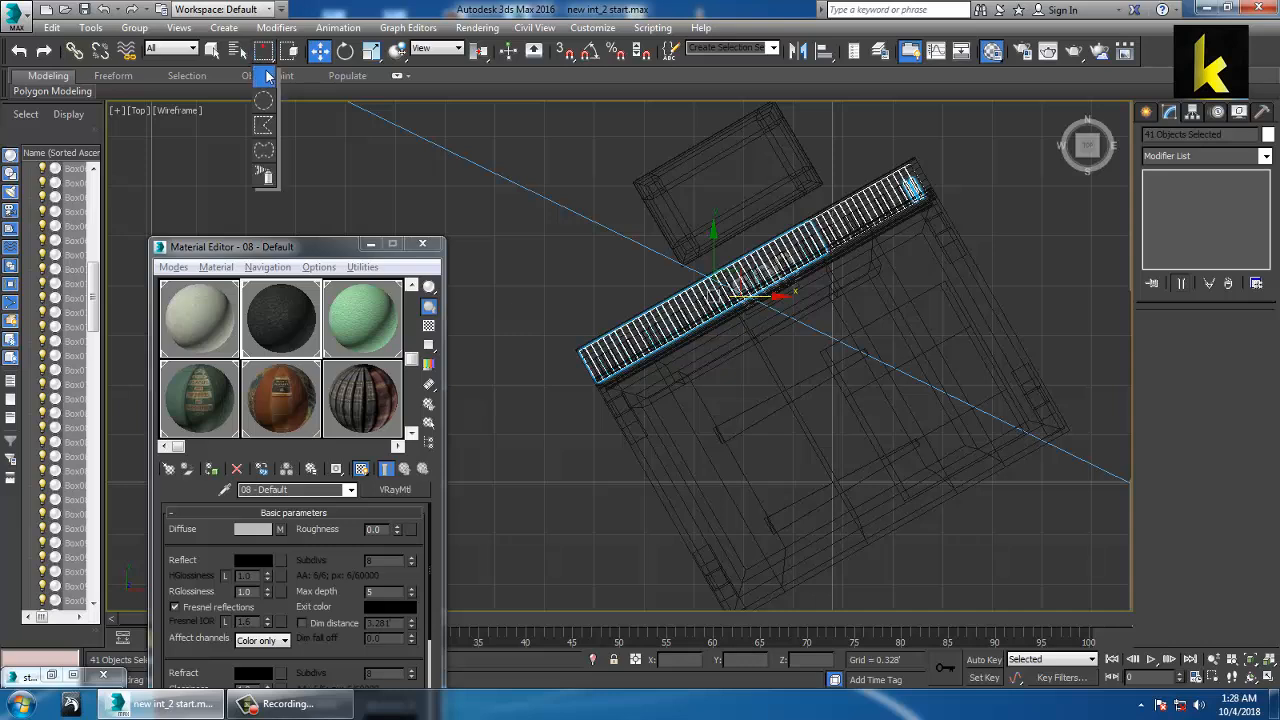
pyautogui.moveTo(272, 150); pyautogui.dragTo(272, 150)
pyautogui.click(516, 247)
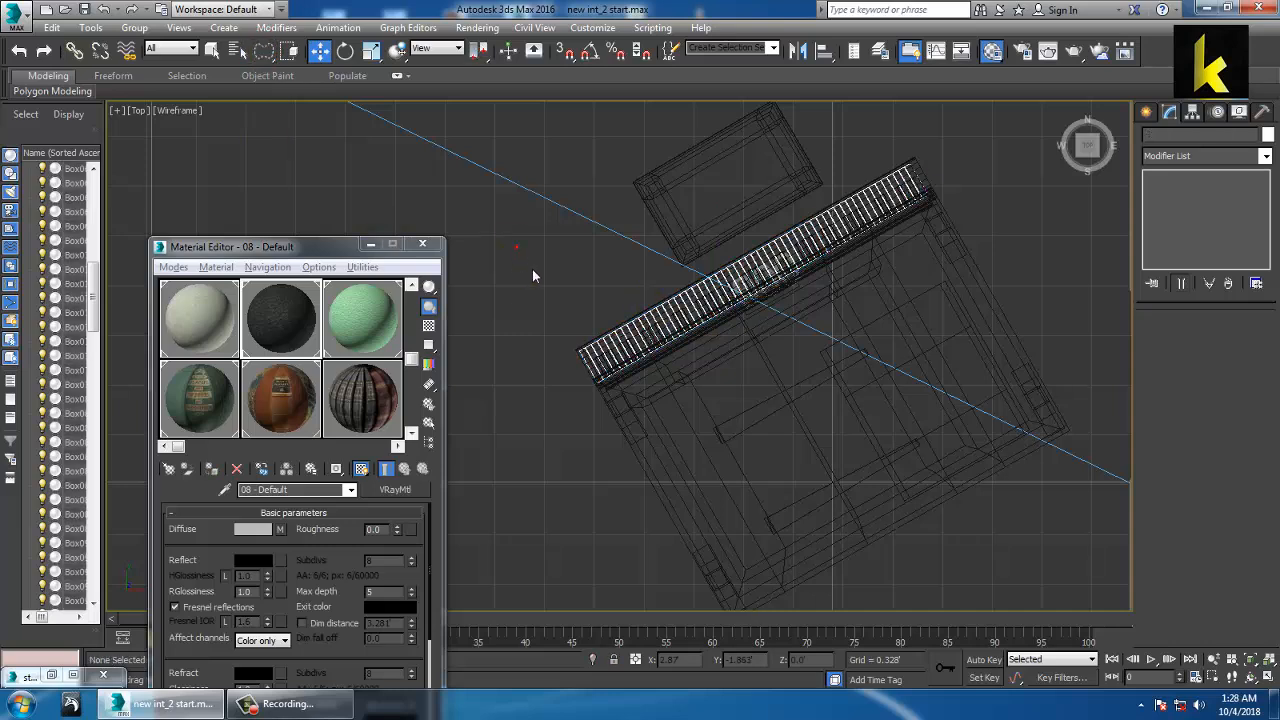
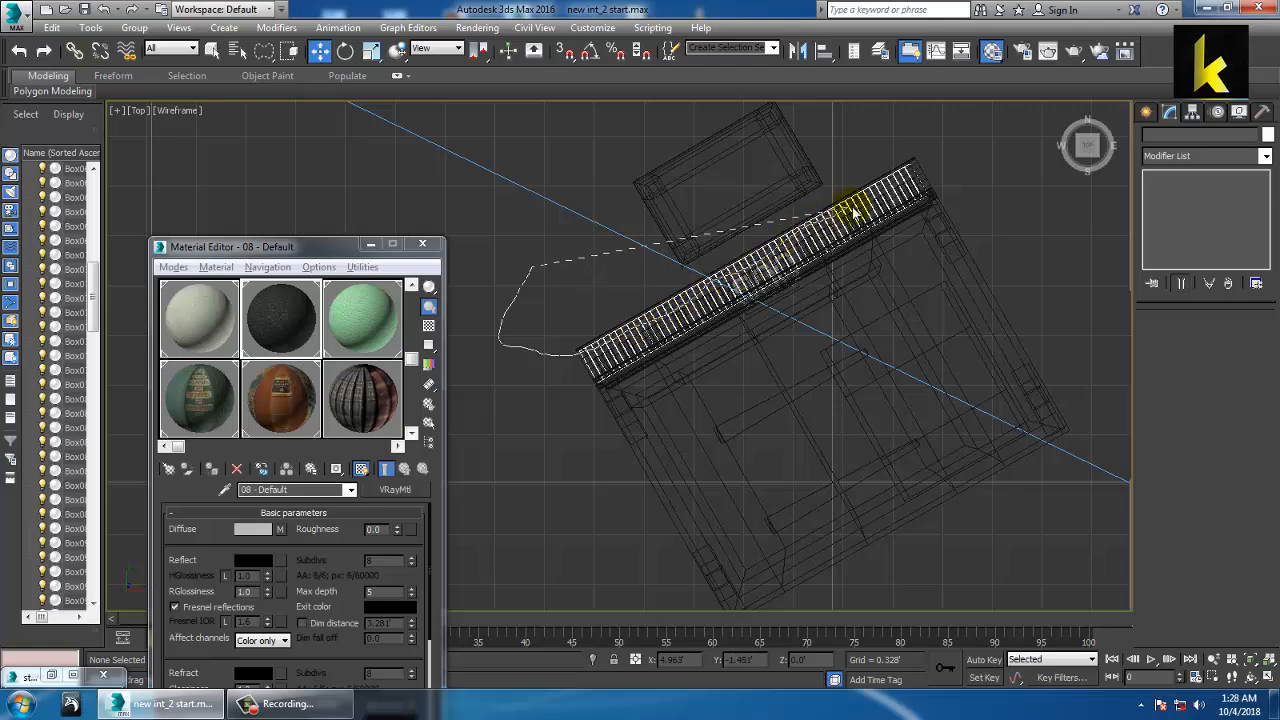
# - Lasso-select the piano keys in the top view and remove the piano body and stool from the selection
pyautogui.moveTo(806, 146); pyautogui.dragTo(806, 147)
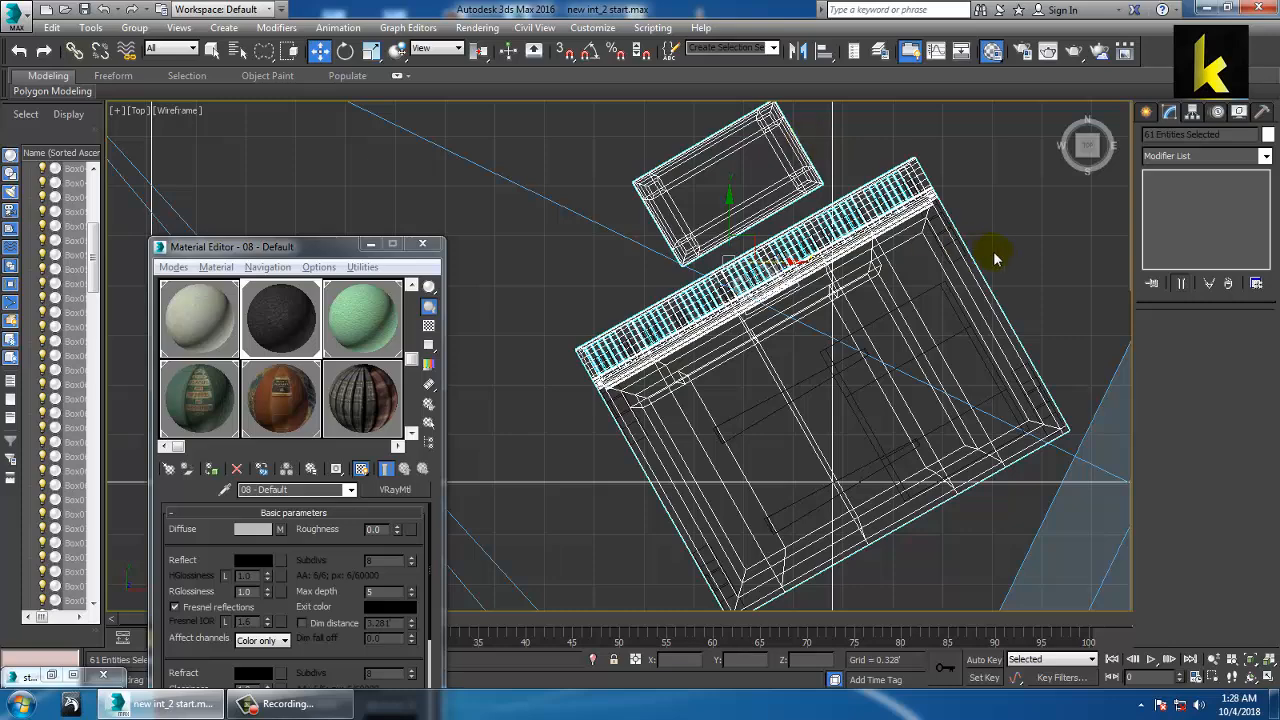
pyautogui.keyDown('alt'); pyautogui.moveTo(1027, 240); pyautogui.dragTo(1010, 340); pyautogui.keyUp('alt')
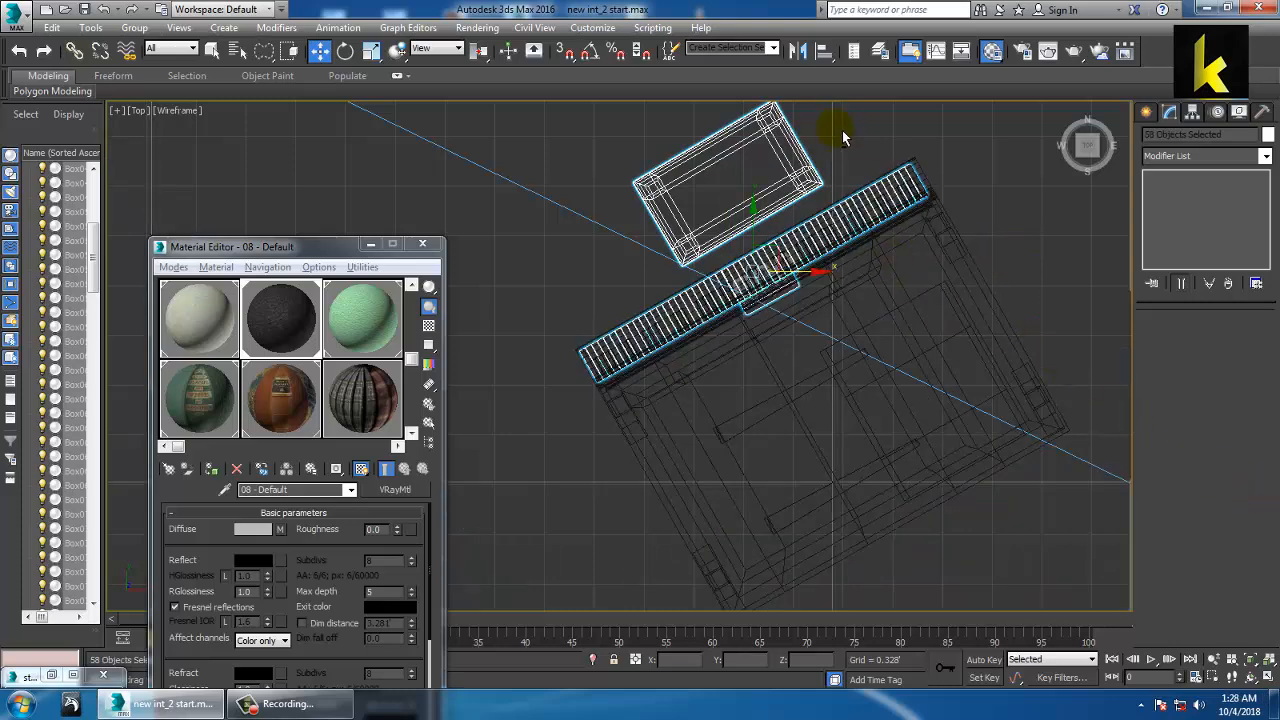
pyautogui.keyDown('alt'); pyautogui.moveTo(733, 216); pyautogui.dragTo(776, 148); pyautogui.keyUp('alt')
pyautogui.hotkey('ctrl', 'z')
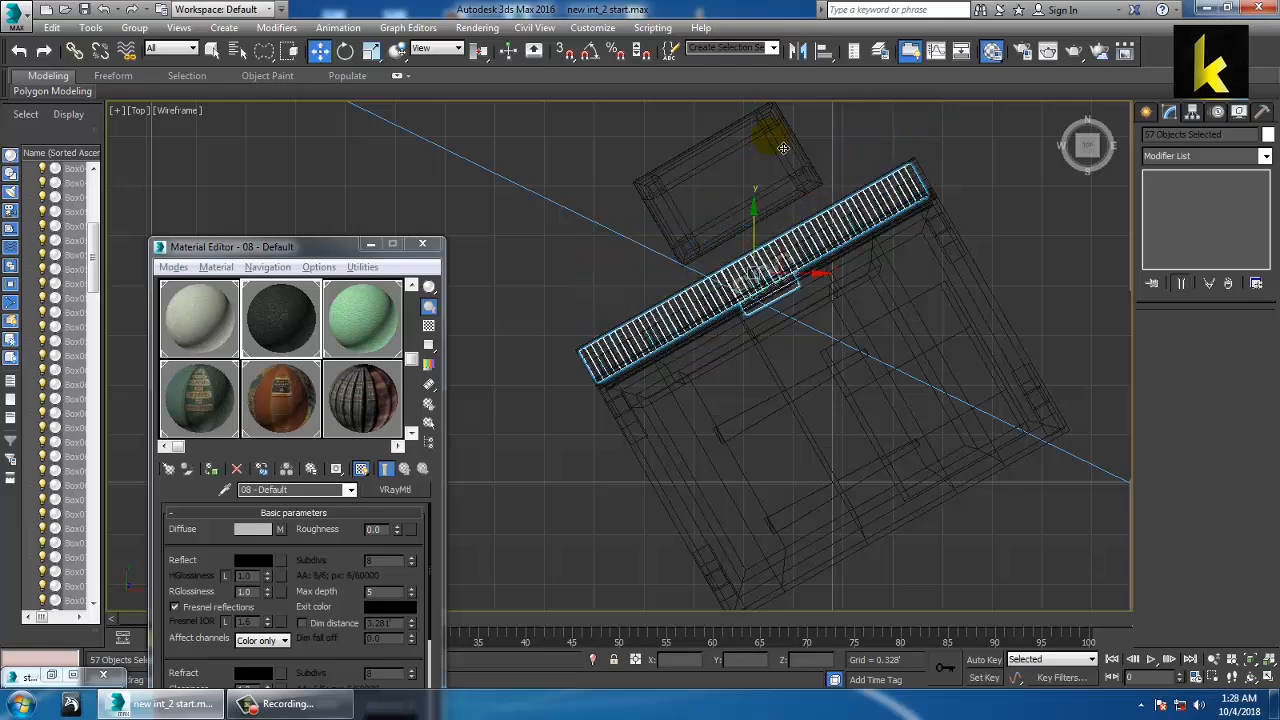
# - In the perspective view, convert sample 17 - Default to VRayMtl with a white diffuse colour and assign it to the selected keys
pyautogui.hotkey('alt', 'w')
pyautogui.rightClick(918, 477)
pyautogui.hotkey('alt', 'w')
pyautogui.keyDown('alt'); pyautogui.moveTo(877, 457); pyautogui.dragTo(863, 422, button='middle'); pyautogui.keyUp('alt')
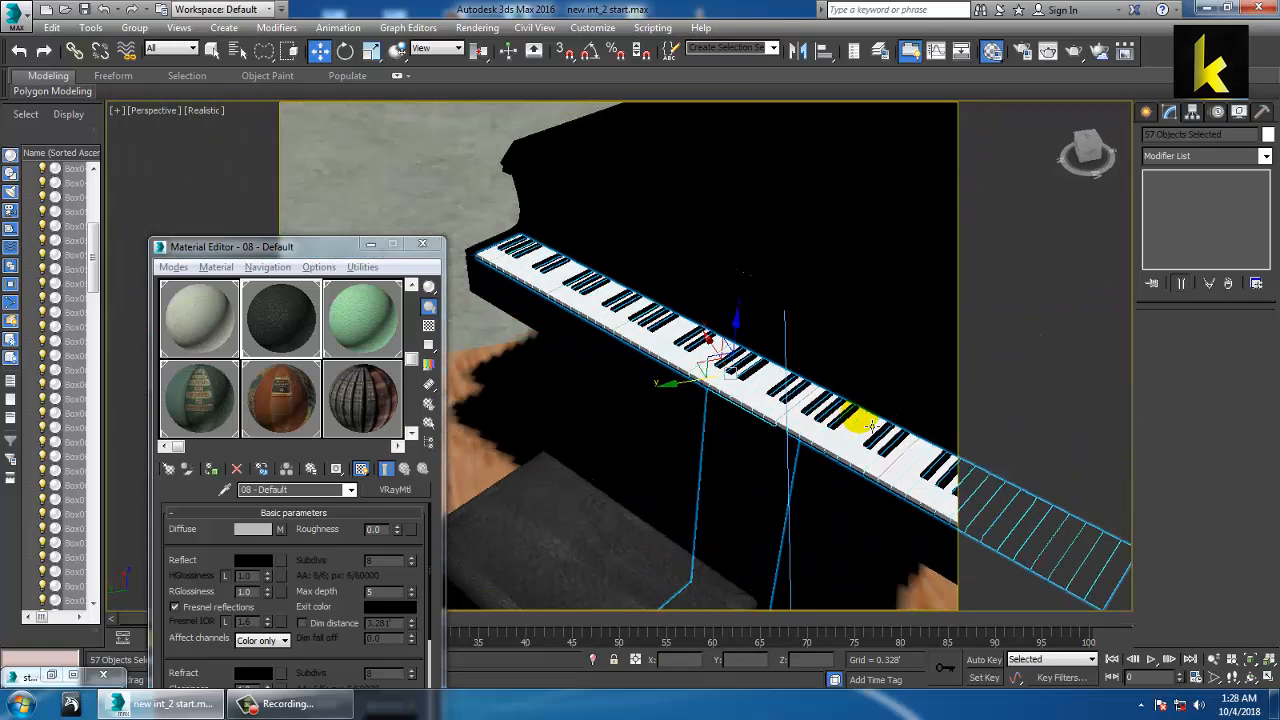
pyautogui.click(398, 447)
pyautogui.click(300, 405)
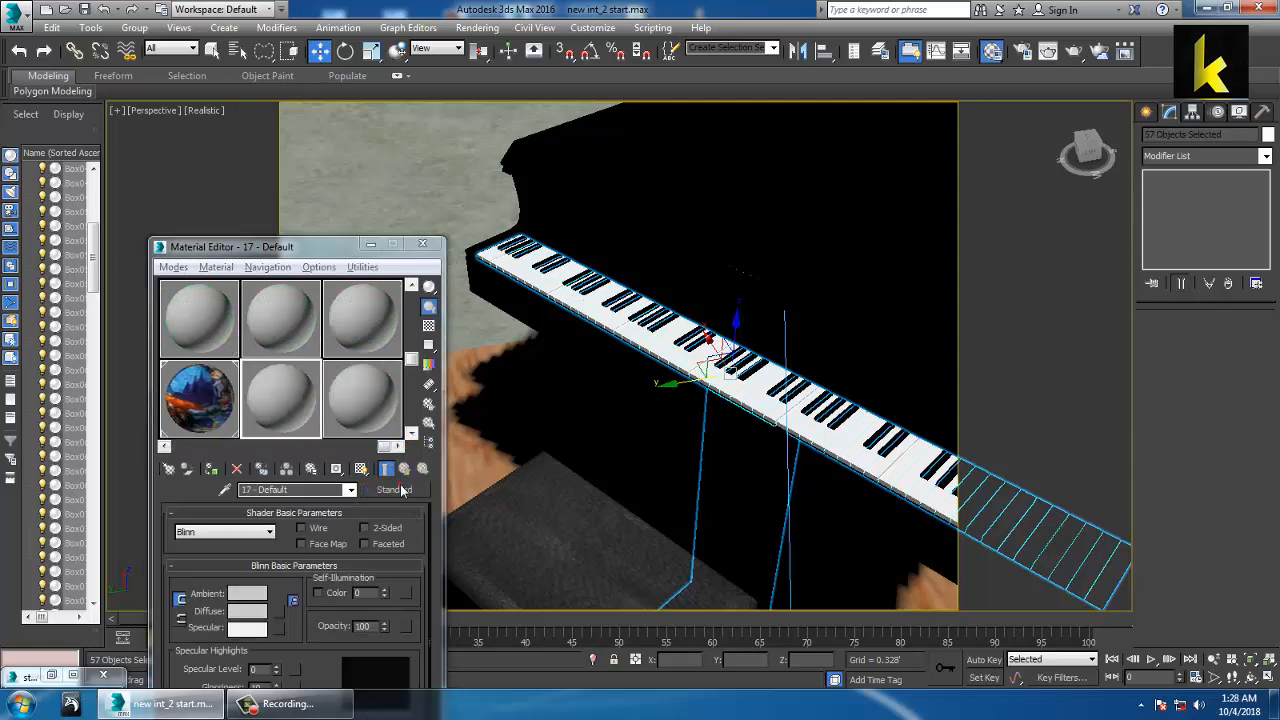
pyautogui.click(394, 489)
pyautogui.doubleClick(530, 535)
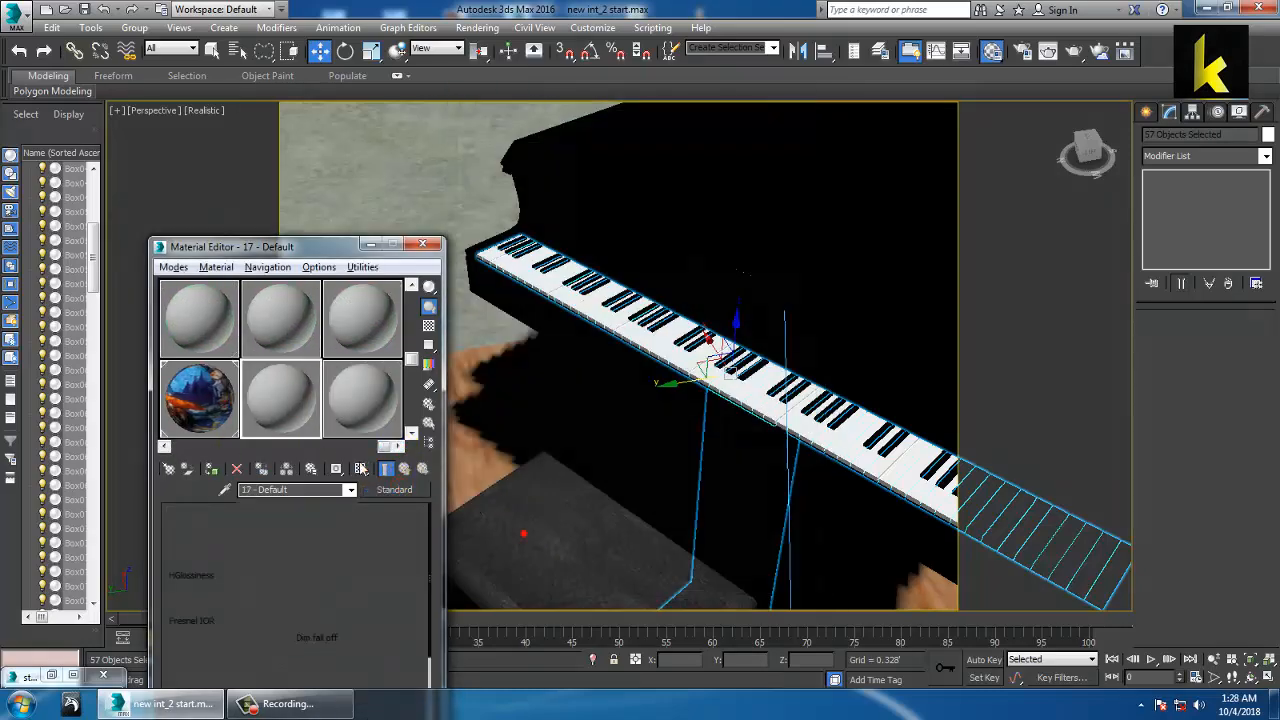
pyautogui.click(251, 533)
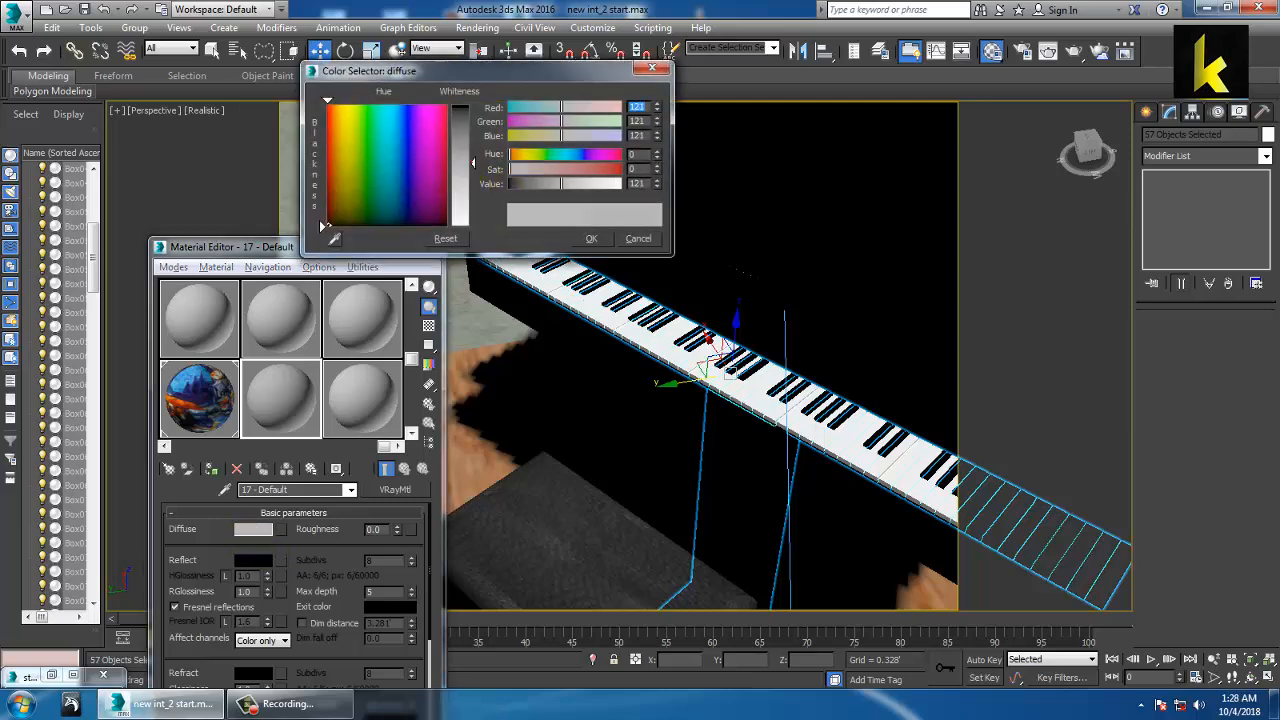
pyautogui.moveTo(474, 166); pyautogui.dragTo(476, 236)
pyautogui.click(592, 239)
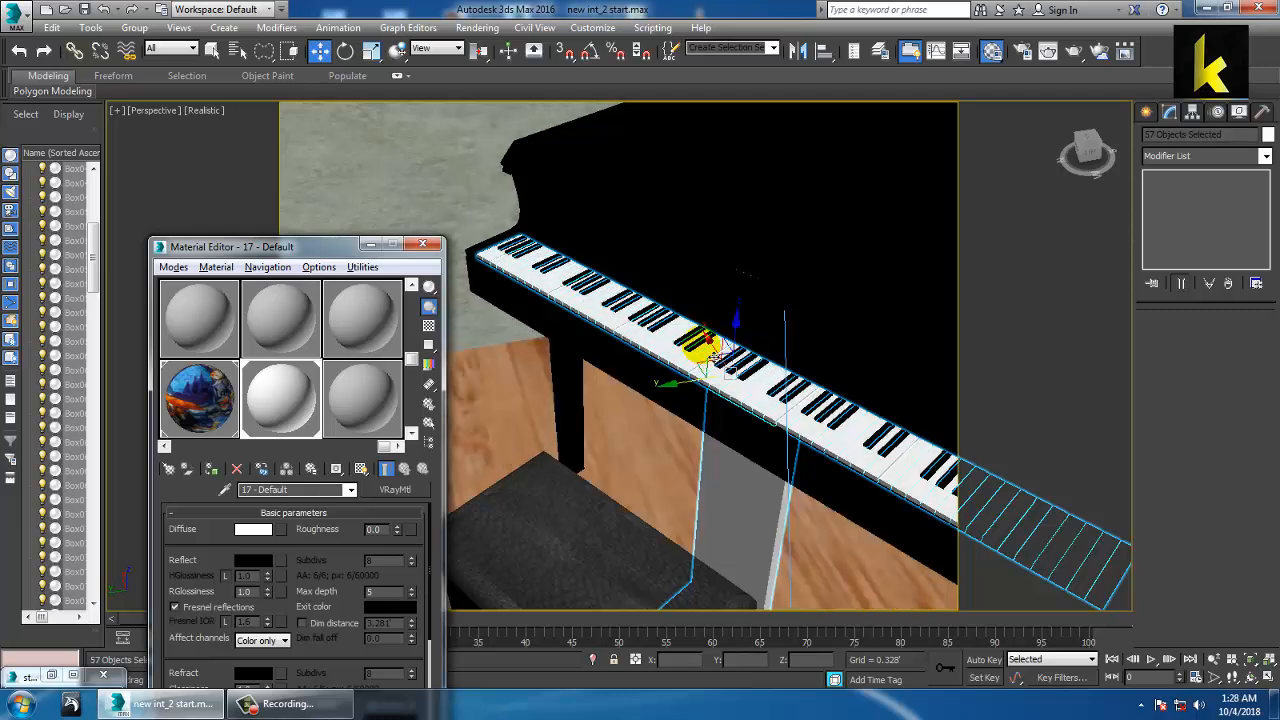
# - Invert the key selection and lasso the room's walls and cameras out of it
pyautogui.hotkey('ctrl', 'i')
pyautogui.scroll(-10, 520, 303)
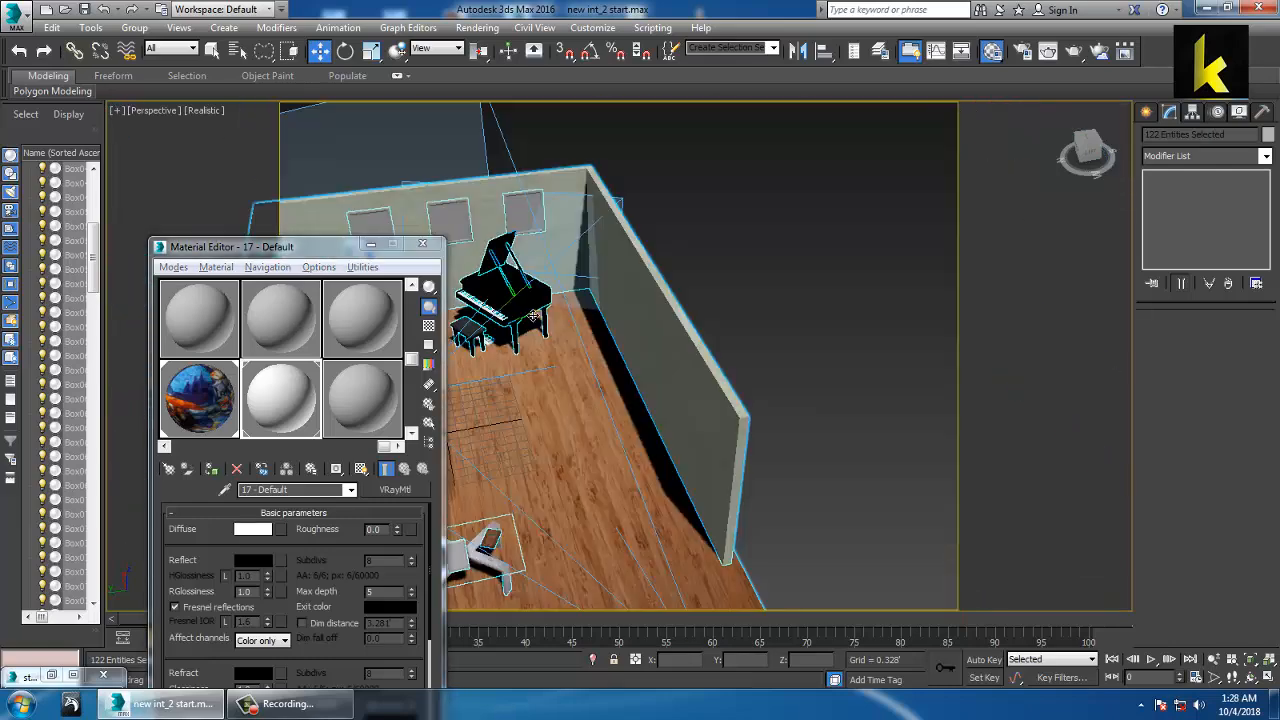
pyautogui.keyDown('alt'); pyautogui.moveTo(642, 354); pyautogui.dragTo(712, 476, button='middle'); pyautogui.keyUp('alt')
pyautogui.scroll(-6, 690, 368)
pyautogui.keyDown('alt'); pyautogui.moveTo(577, 367); pyautogui.dragTo(845, 523); pyautogui.keyUp('alt')
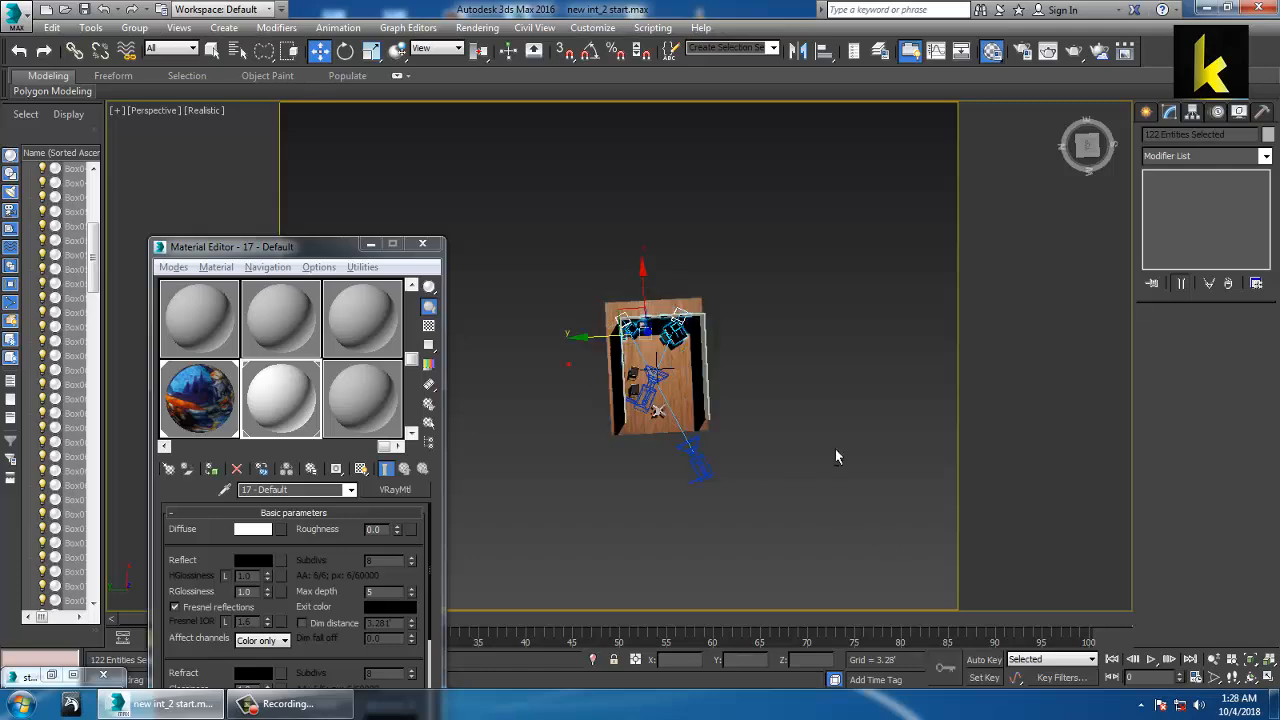
pyautogui.keyDown('alt'); pyautogui.moveTo(636, 524); pyautogui.dragTo(761, 516); pyautogui.keyUp('alt')
# - Lasso the piano body and the two wall frames nearest it out of the selection
pyautogui.moveTo(724, 364); pyautogui.dragTo(686, 312, button='middle')
pyautogui.scroll(4, 720, 380)
pyautogui.scroll(4, 688, 322)
pyautogui.scroll(-6, 751, 329)
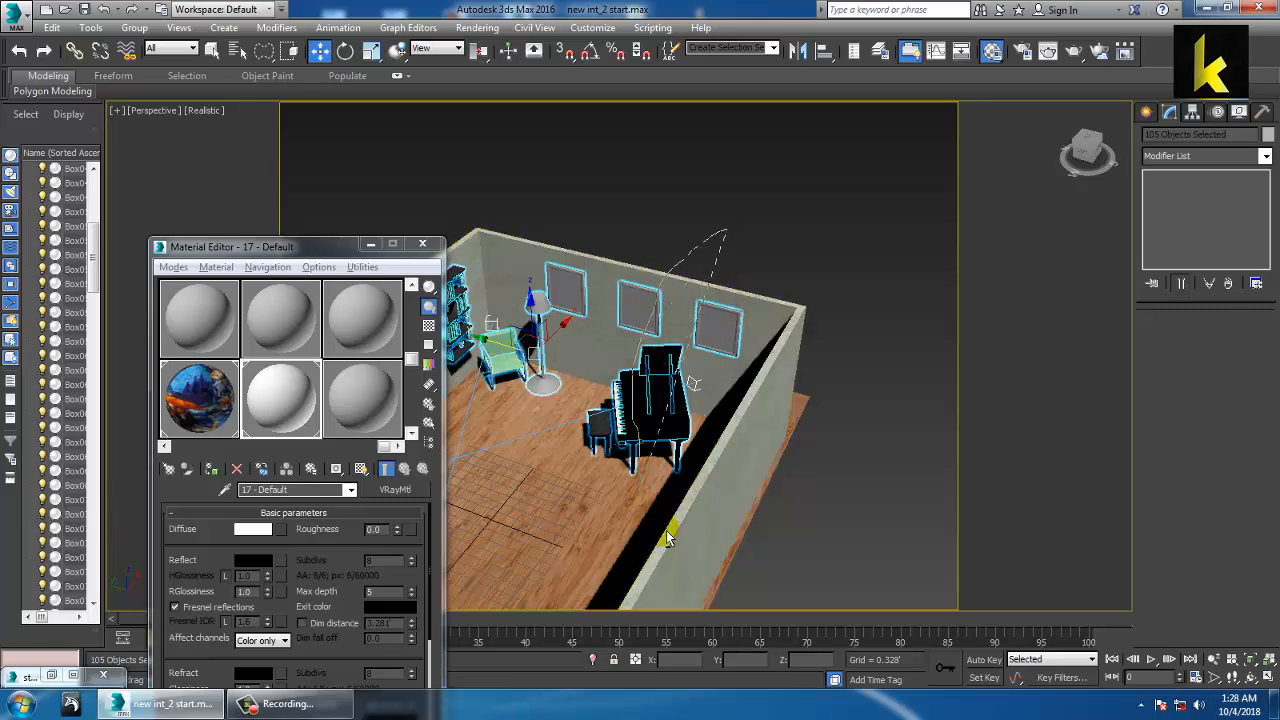
pyautogui.keyDown('alt'); pyautogui.moveTo(955, 338); pyautogui.dragTo(950, 340); pyautogui.keyUp('alt')
pyautogui.keyDown('alt'); pyautogui.moveTo(720, 320); pyautogui.dragTo(670, 306, button='middle'); pyautogui.keyUp('alt')
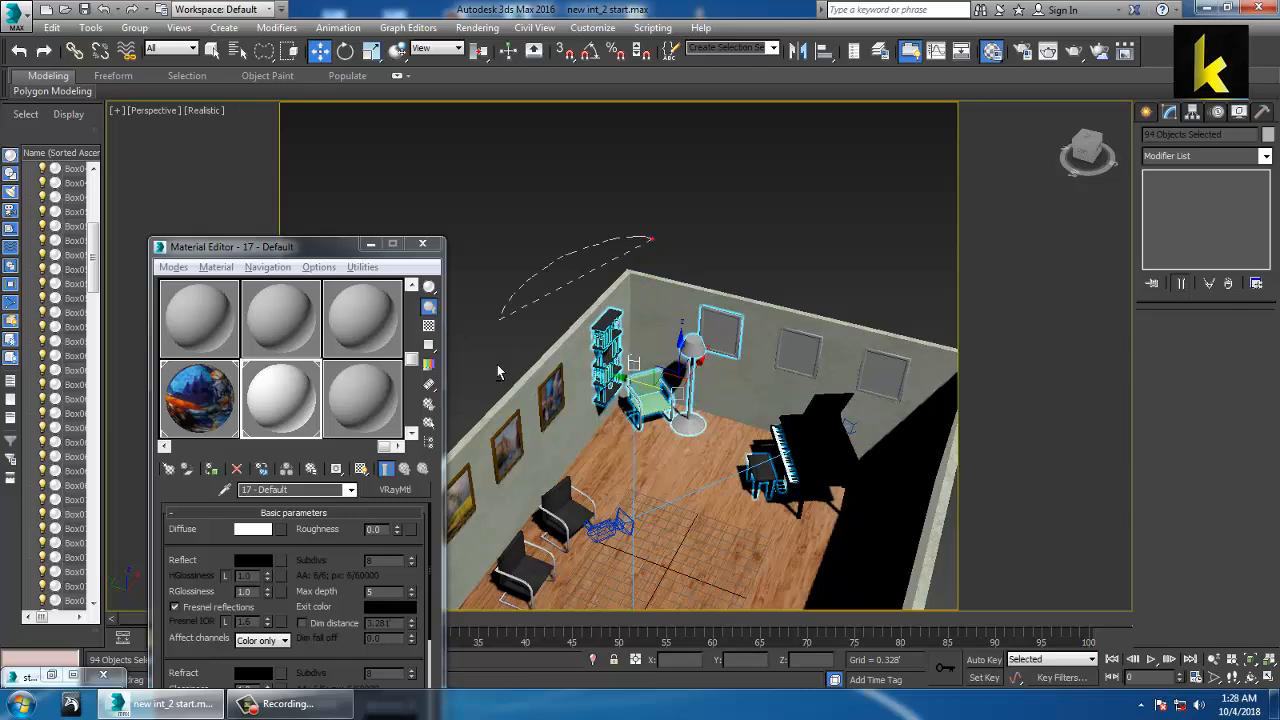
# - Remove the bookshelf, armchair, floor lamp, remaining wall frame and stool from the selection, keeping the black keys
pyautogui.moveTo(740, 450)
pyautogui.keyDown('alt'); pyautogui.mouseDown()
pyautogui.moveTo(757, 357)
pyautogui.moveTo(643, 251)
pyautogui.mouseUp(); pyautogui.keyUp('alt')
pyautogui.moveTo(643, 251)
pyautogui.keyDown('alt'); pyautogui.mouseDown(button='middle')
pyautogui.moveTo(778, 390)
pyautogui.moveTo(763, 420)
pyautogui.mouseUp(button='middle'); pyautogui.keyUp('alt')
pyautogui.scroll(4, 778, 390)
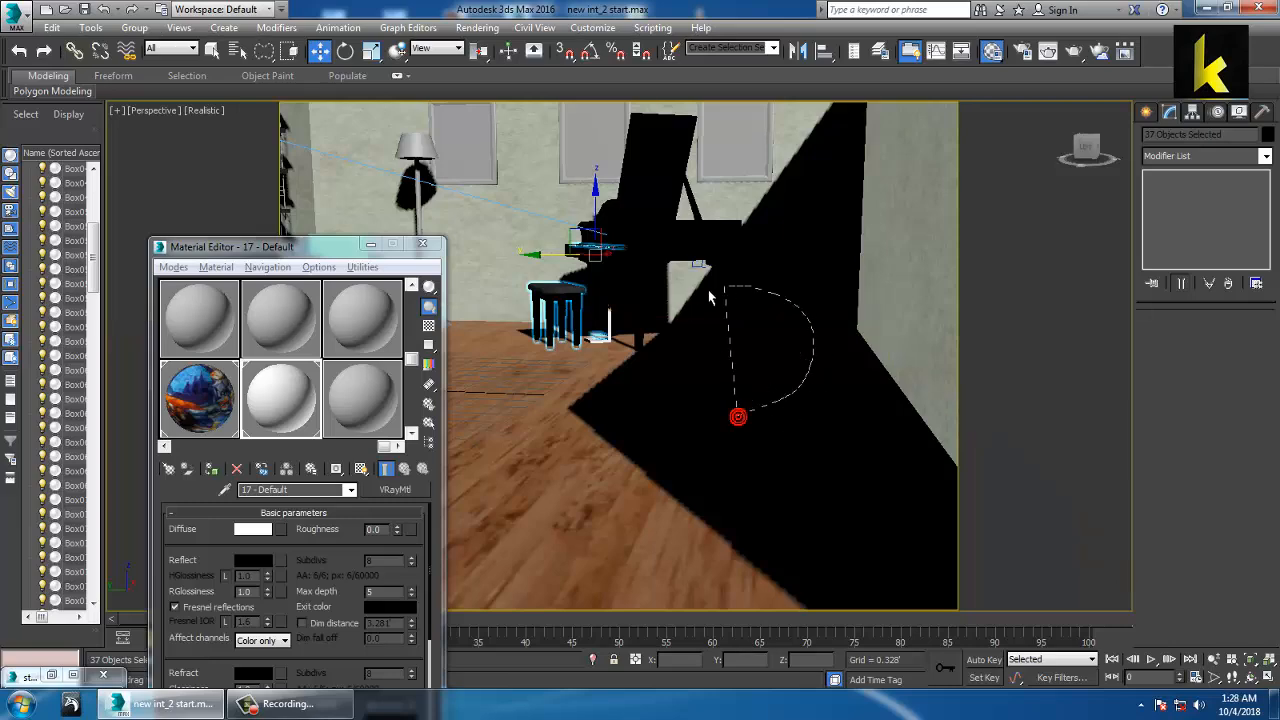
pyautogui.keyDown('alt'); pyautogui.moveTo(550, 270); pyautogui.dragTo(905, 526); pyautogui.keyUp('alt')
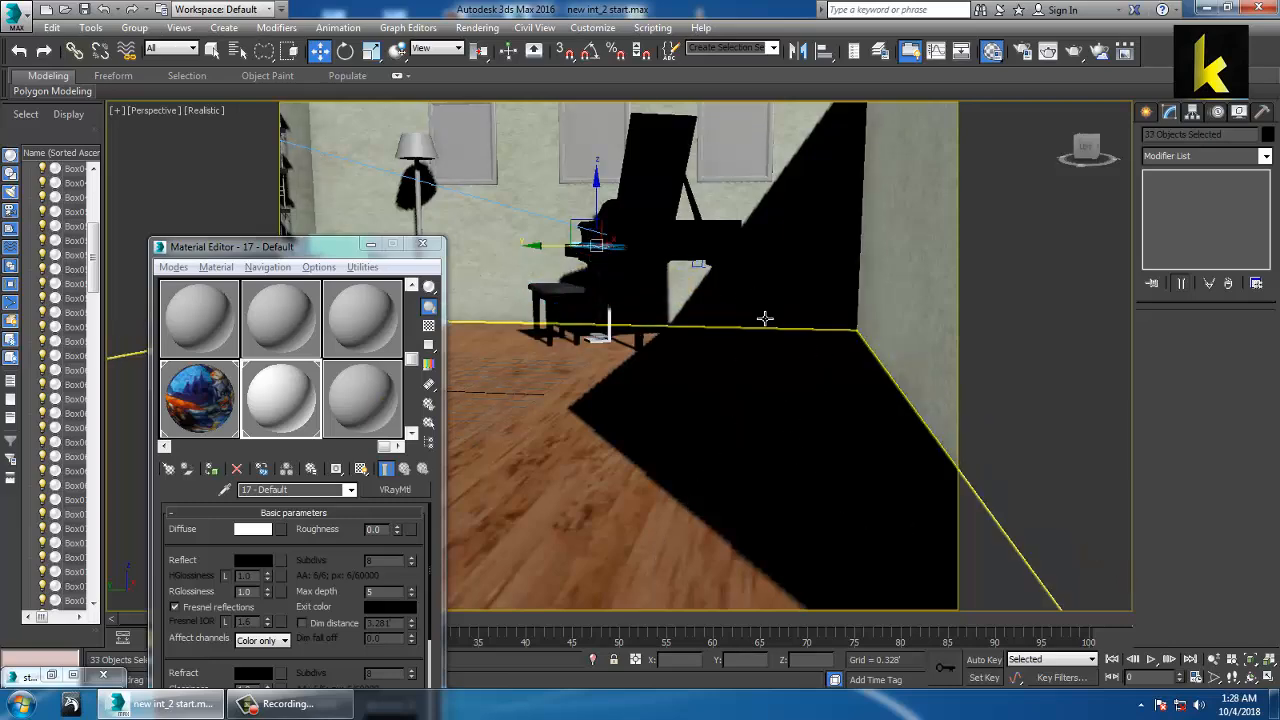
# - Inspect the remaining black-key selection close up and from a wide view of the room
pyautogui.moveTo(766, 317)
pyautogui.keyDown('alt'); pyautogui.mouseDown(button='middle')
pyautogui.moveTo(742, 364)
pyautogui.moveTo(634, 418)
pyautogui.mouseUp(button='middle'); pyautogui.keyUp('alt')
pyautogui.scroll(4, 634, 418)
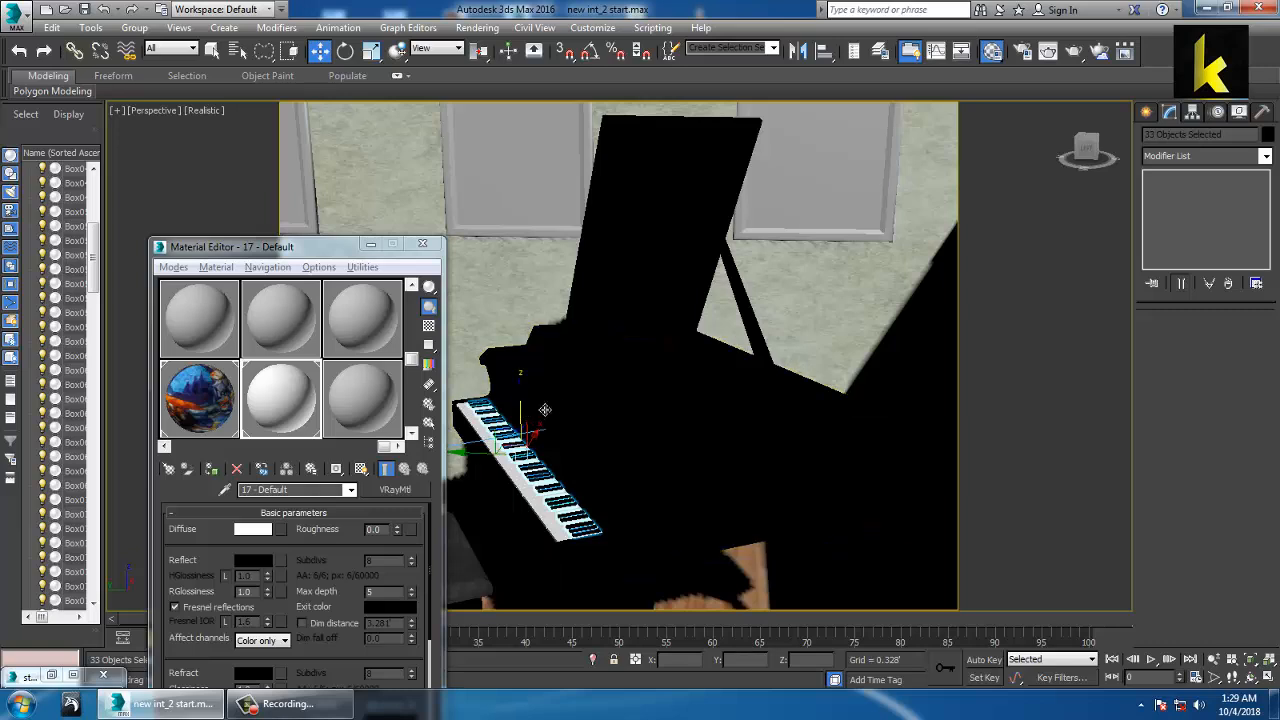
pyautogui.scroll(-8, 640, 418)
pyautogui.moveTo(648, 416); pyautogui.dragTo(640, 281)
pyautogui.rightClick(640, 281)
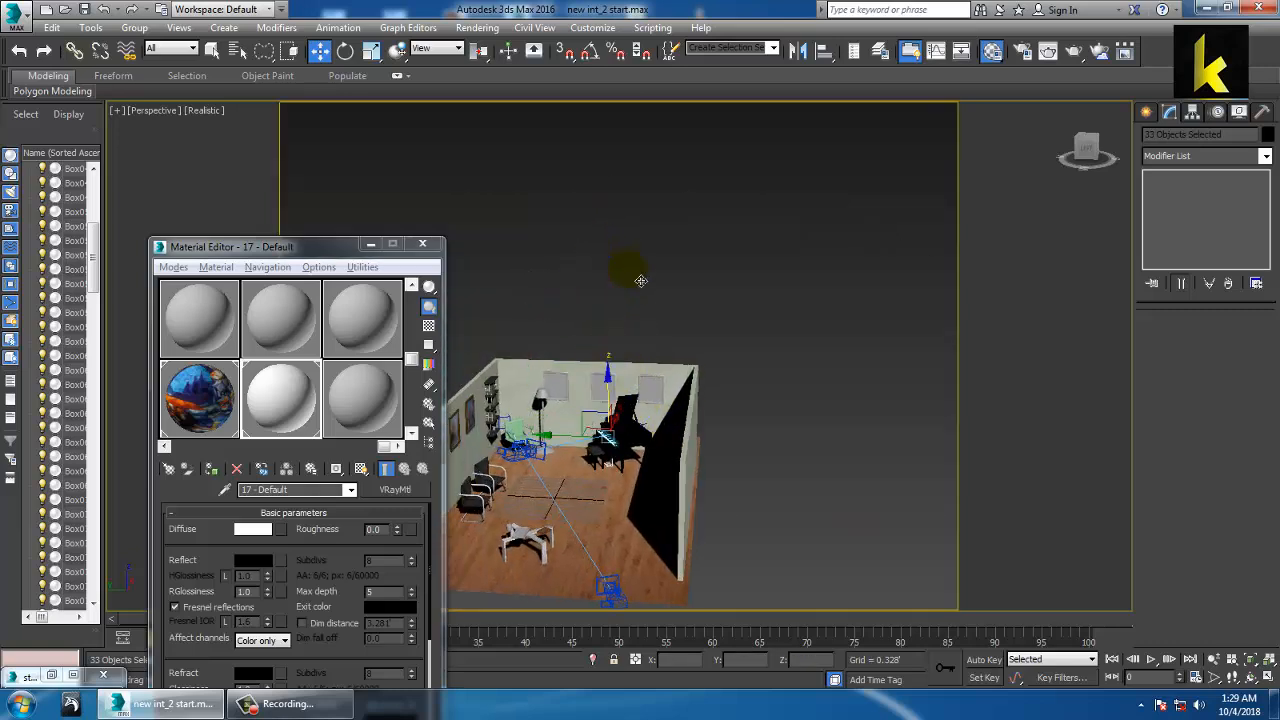
pyautogui.keyDown('alt'); pyautogui.moveTo(661, 446); pyautogui.dragTo(742, 396, button='middle'); pyautogui.keyUp('alt')
pyautogui.scroll(5, 631, 454)
pyautogui.scroll(5, 742, 396)
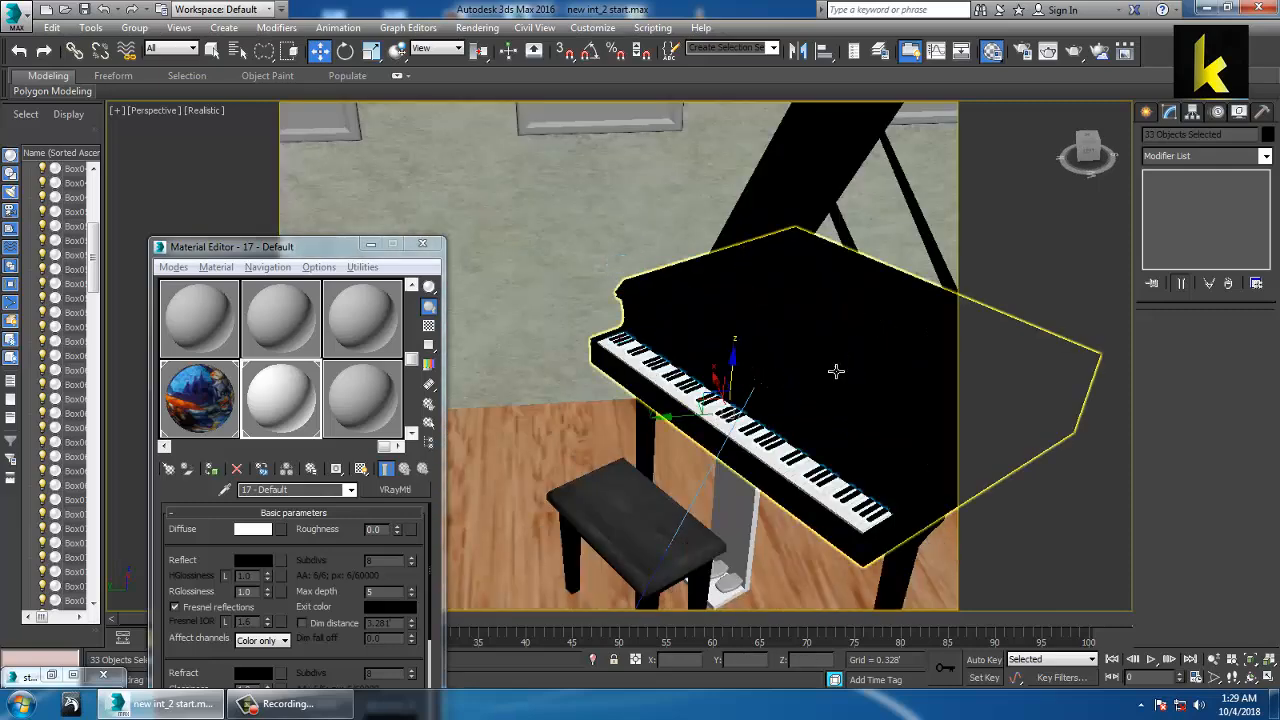
pyautogui.moveTo(828, 371); pyautogui.dragTo(757, 277, button='middle')
pyautogui.moveTo(671, 292); pyautogui.dragTo(696, 345, button='middle')
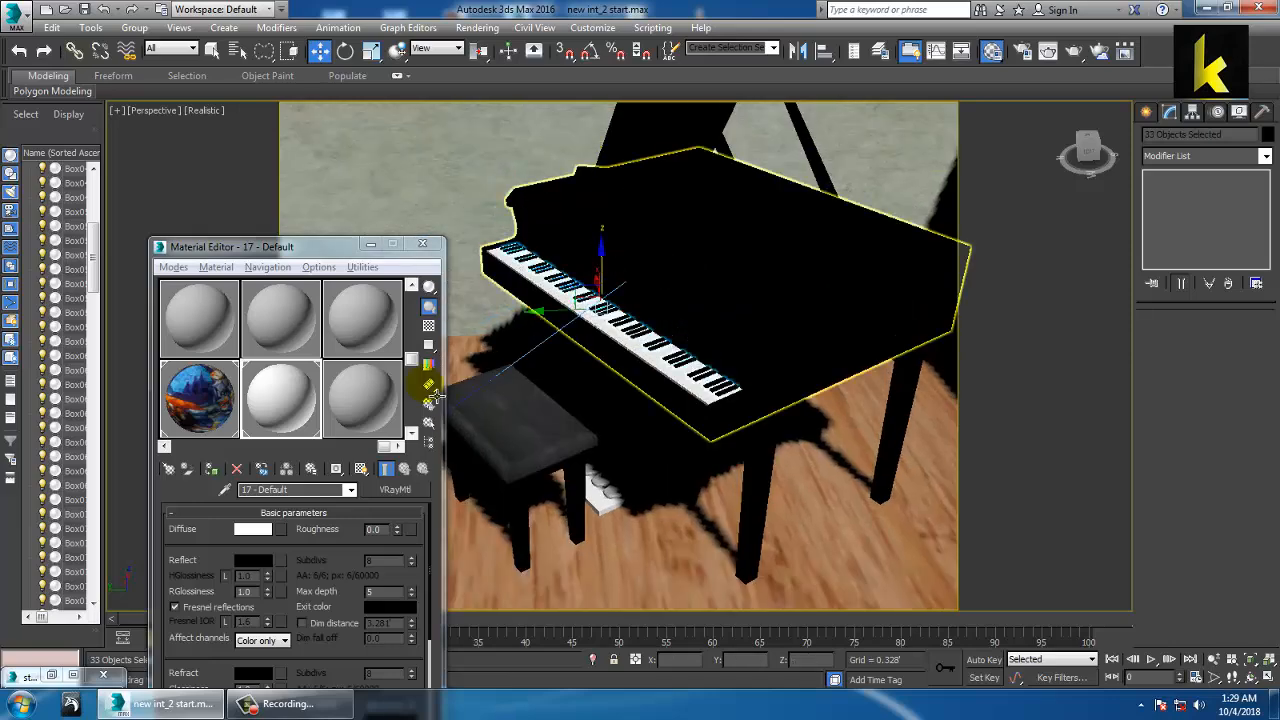
# - Convert sample 18 - Default to VRayMtl with a black diffuse colour and assign it to the selected black keys
pyautogui.click(340, 397)
pyautogui.click(394, 489)
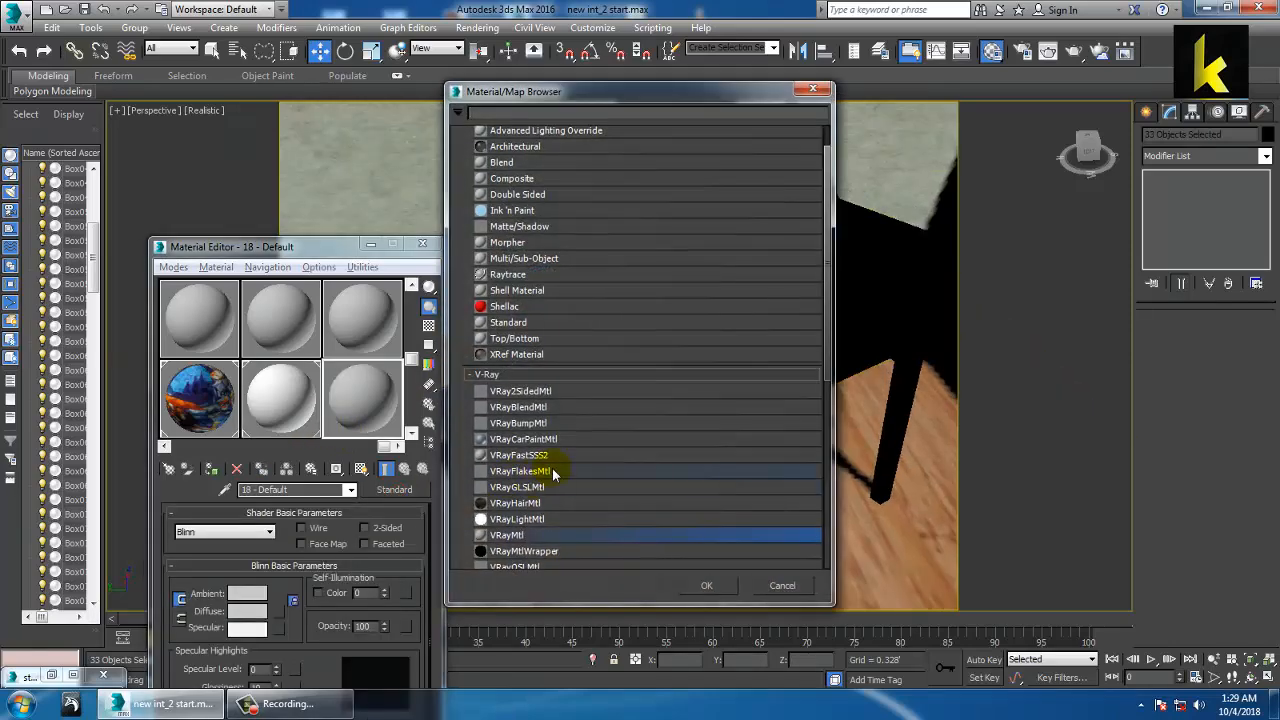
pyautogui.doubleClick(510, 535)
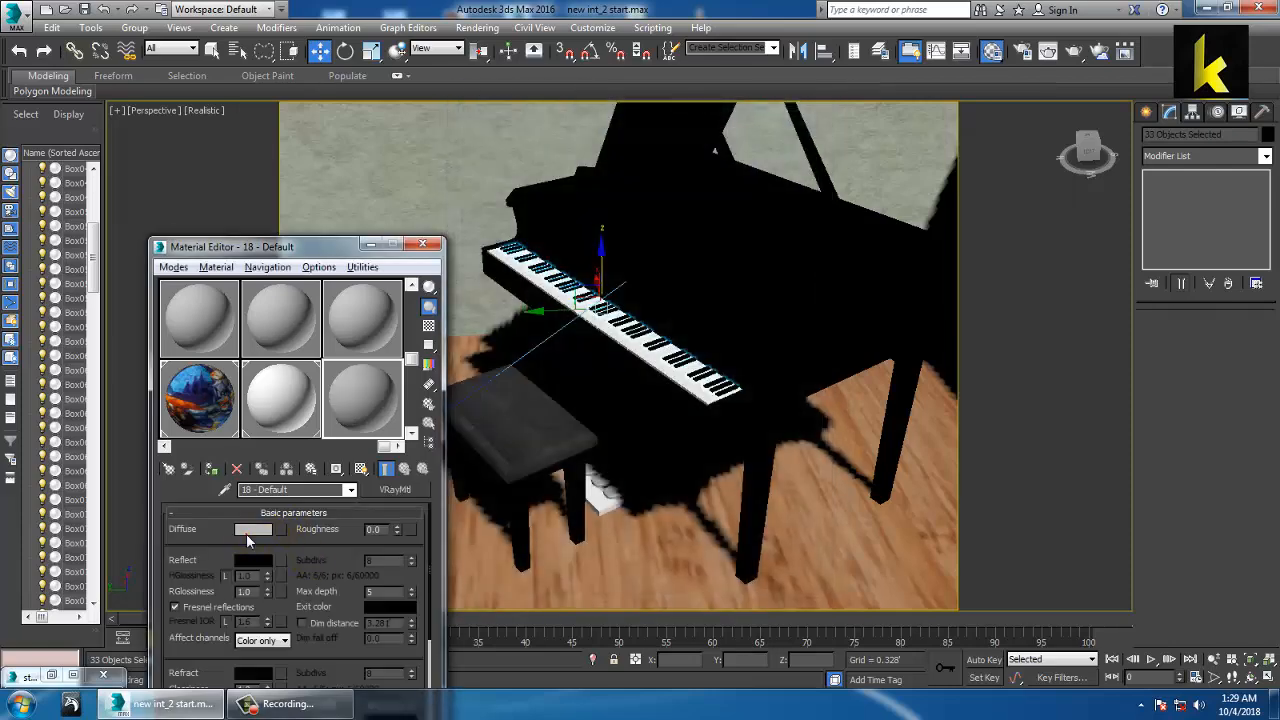
pyautogui.click(249, 533)
pyautogui.moveTo(475, 161); pyautogui.dragTo(476, 103)
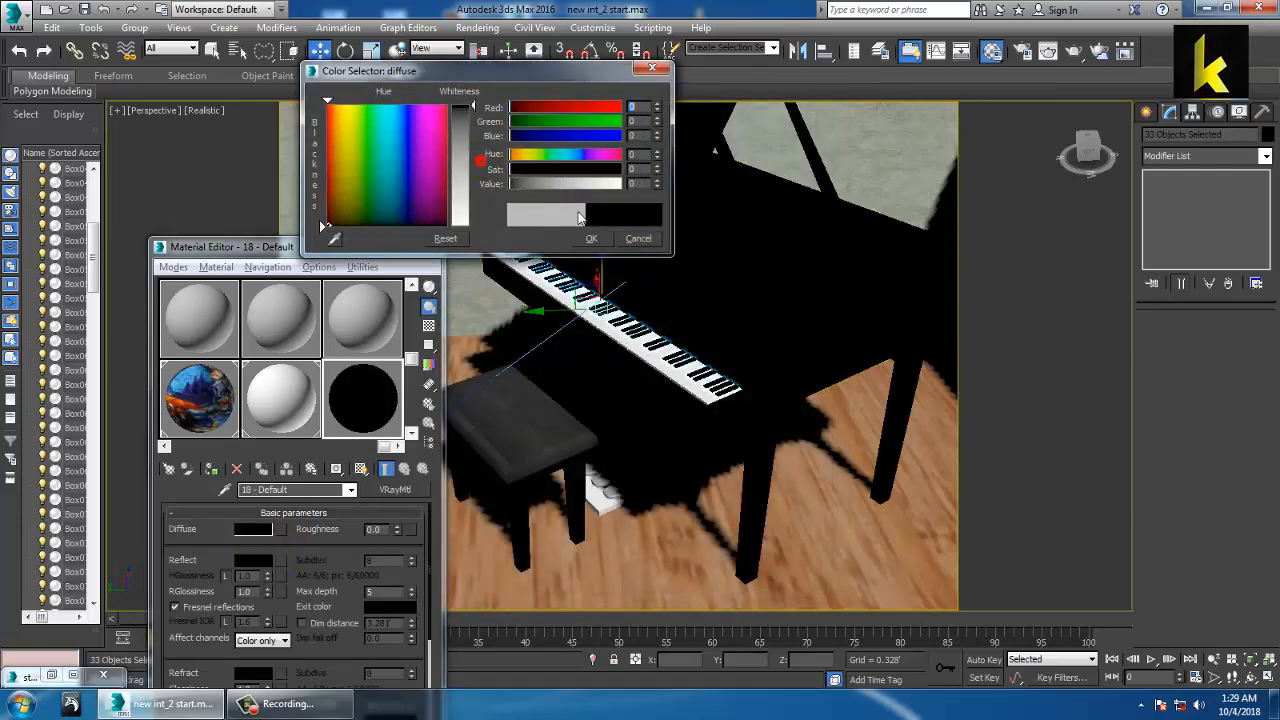
pyautogui.click(593, 239)
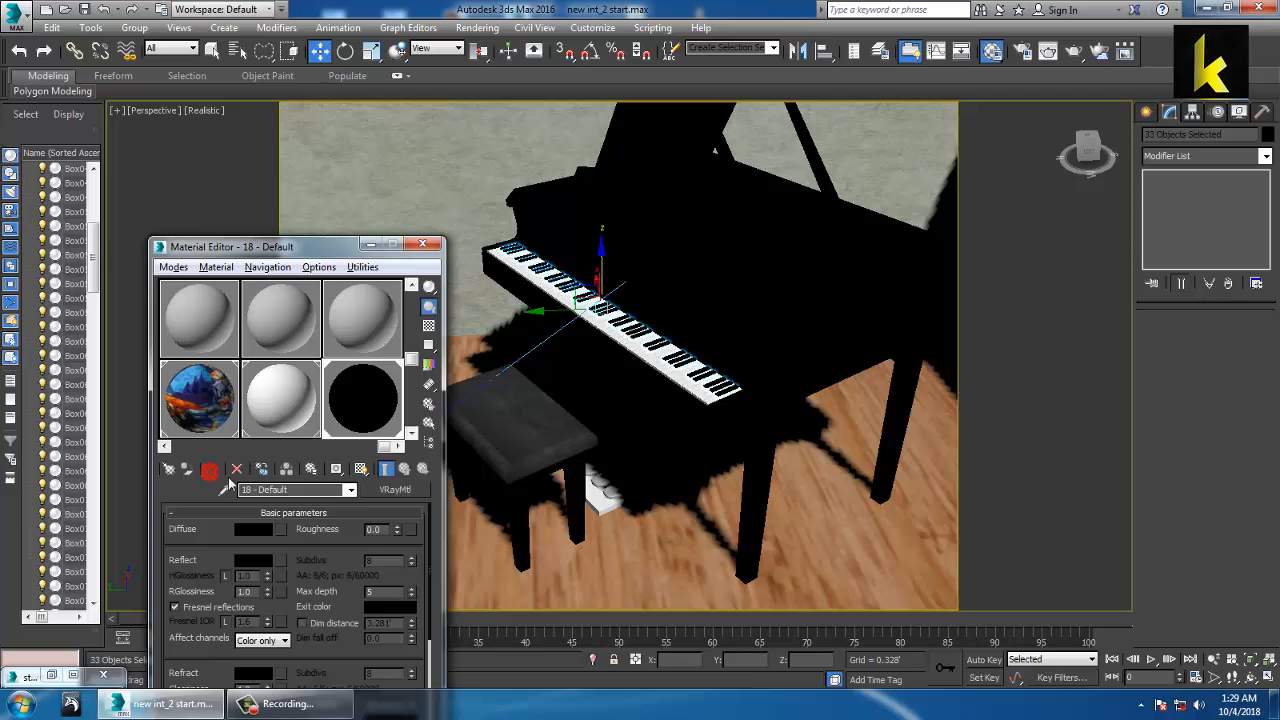
# - Set the reflection colour of the white key material 17 - Default to a dark grey
pyautogui.click(272, 410)
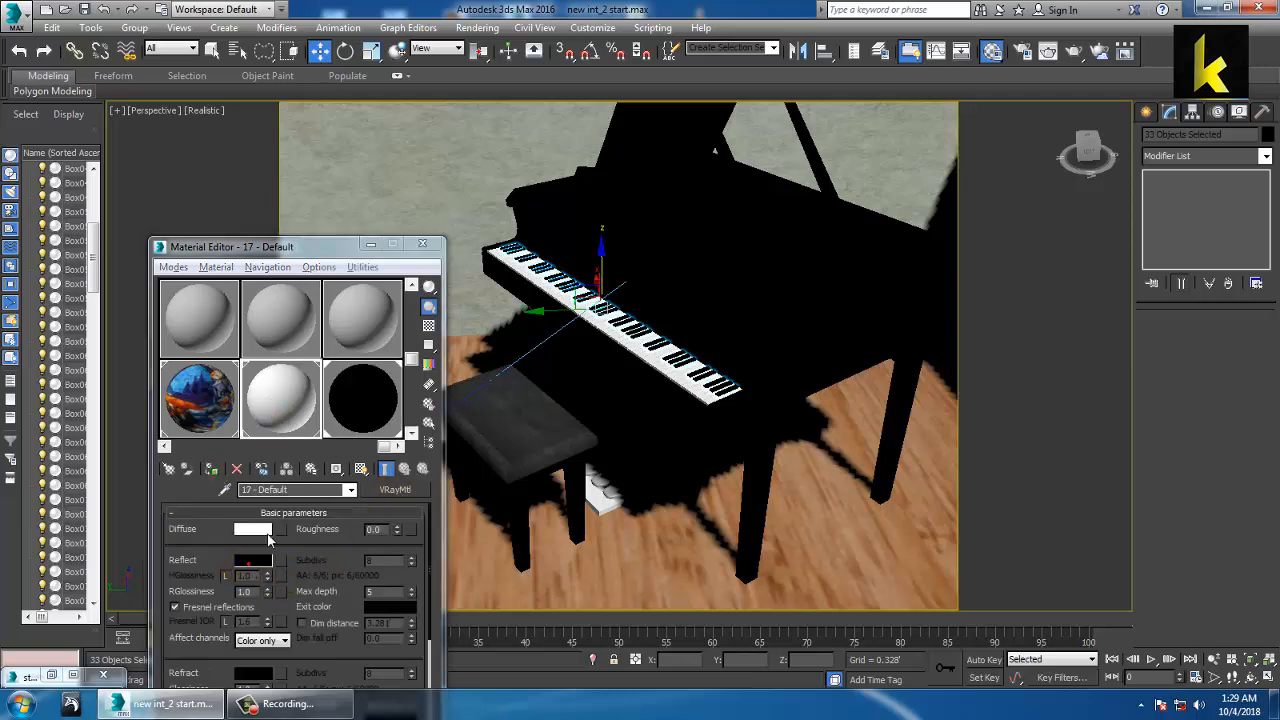
pyautogui.click(252, 561)
pyautogui.moveTo(467, 112); pyautogui.dragTo(468, 120)
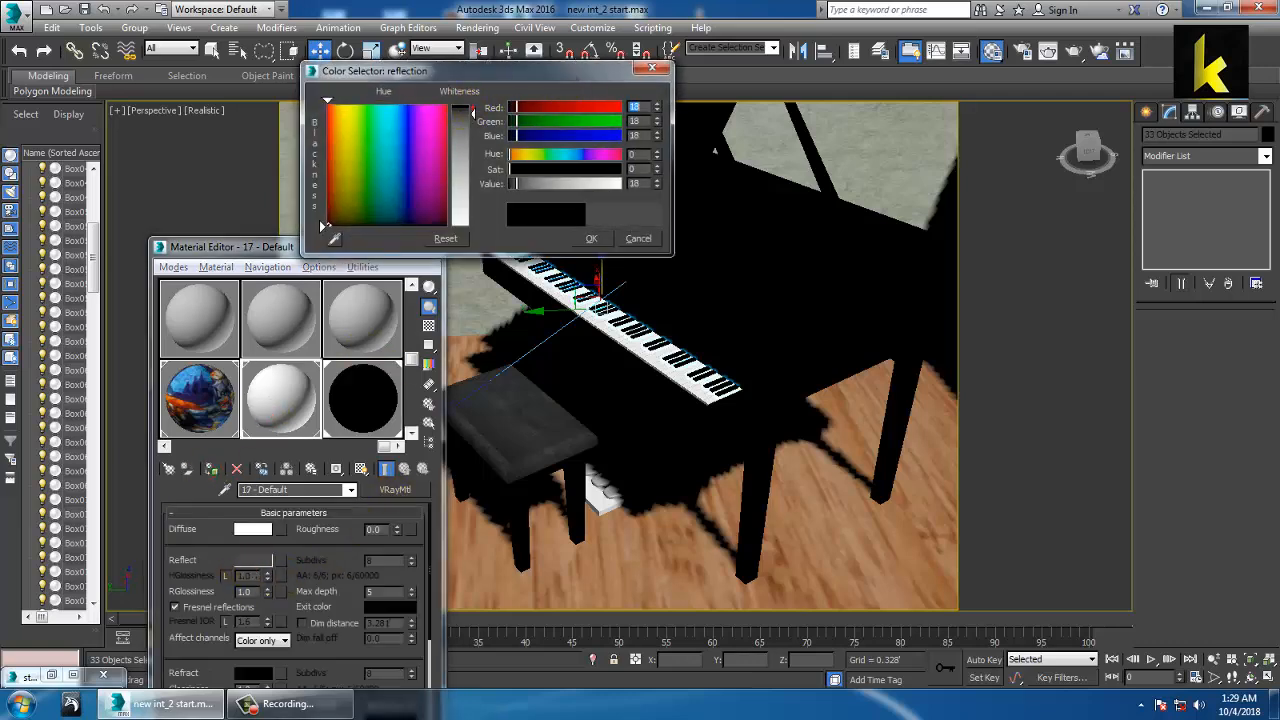
pyautogui.click(590, 240)
# - Set the reflection colour of the black key material 18 - Default to dark grey with value 37
pyautogui.click(360, 400)
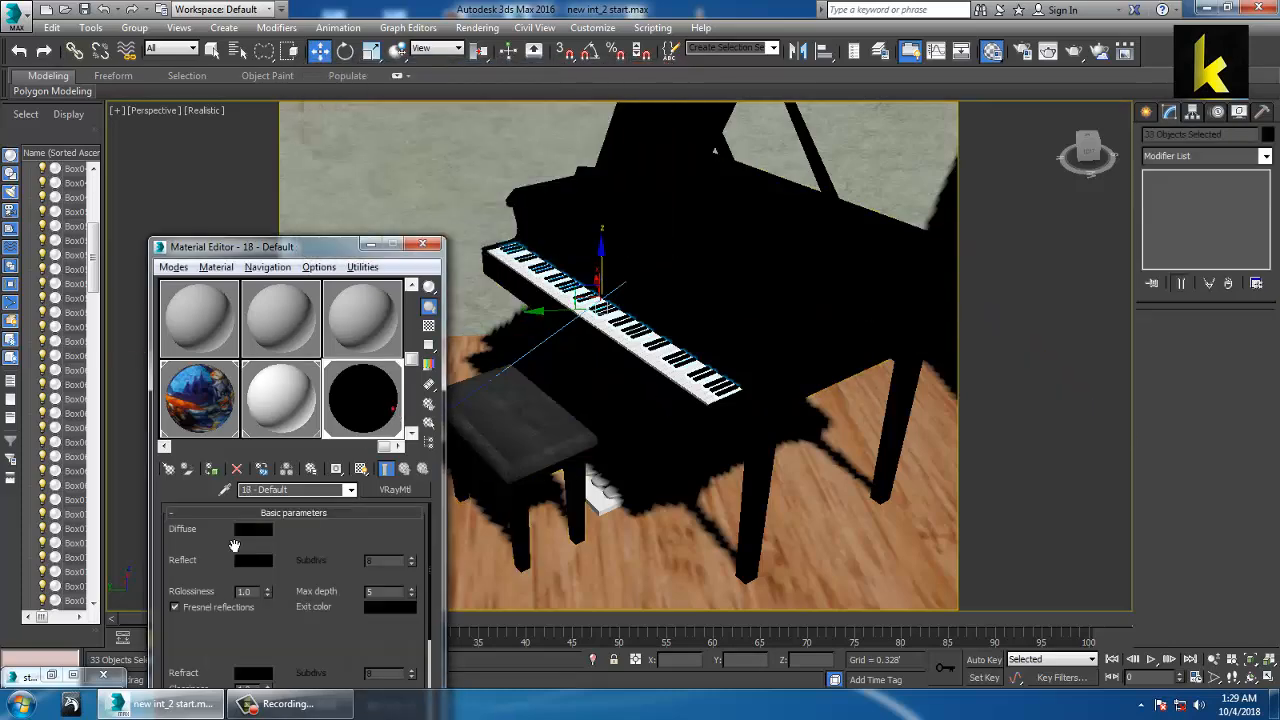
pyautogui.click(257, 566)
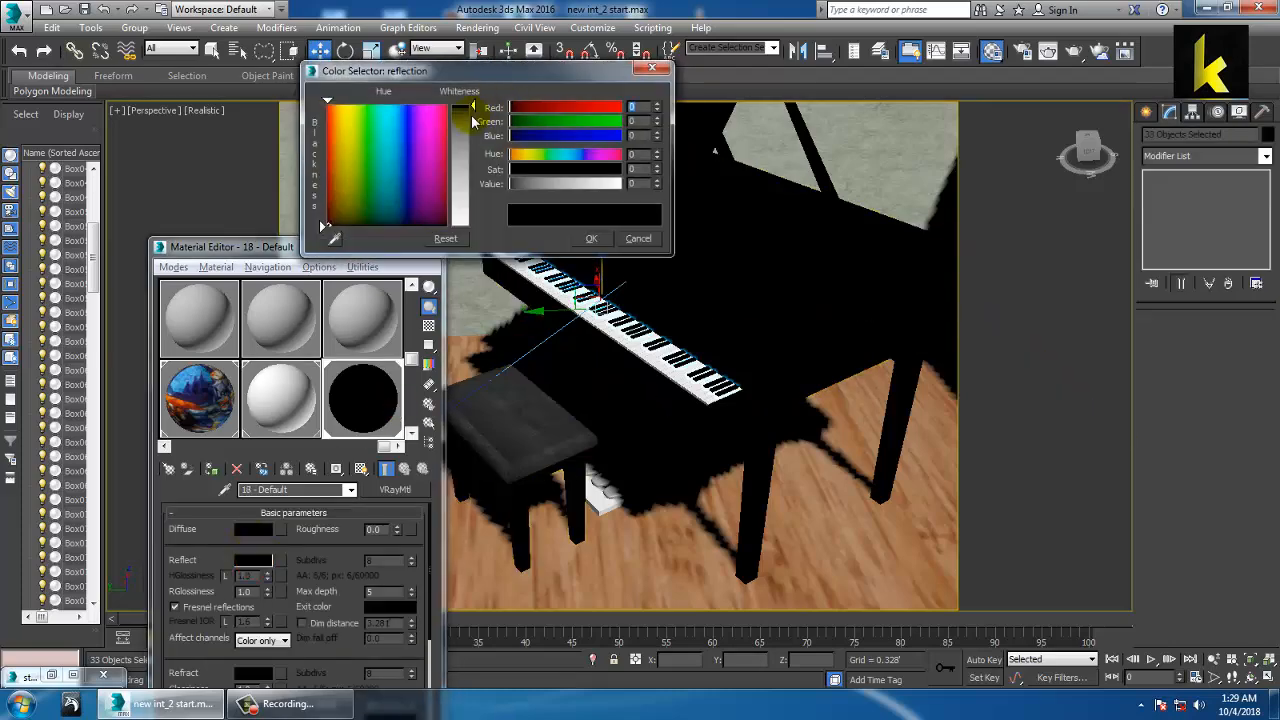
pyautogui.moveTo(478, 112); pyautogui.dragTo(474, 118)
pyautogui.click(591, 238)
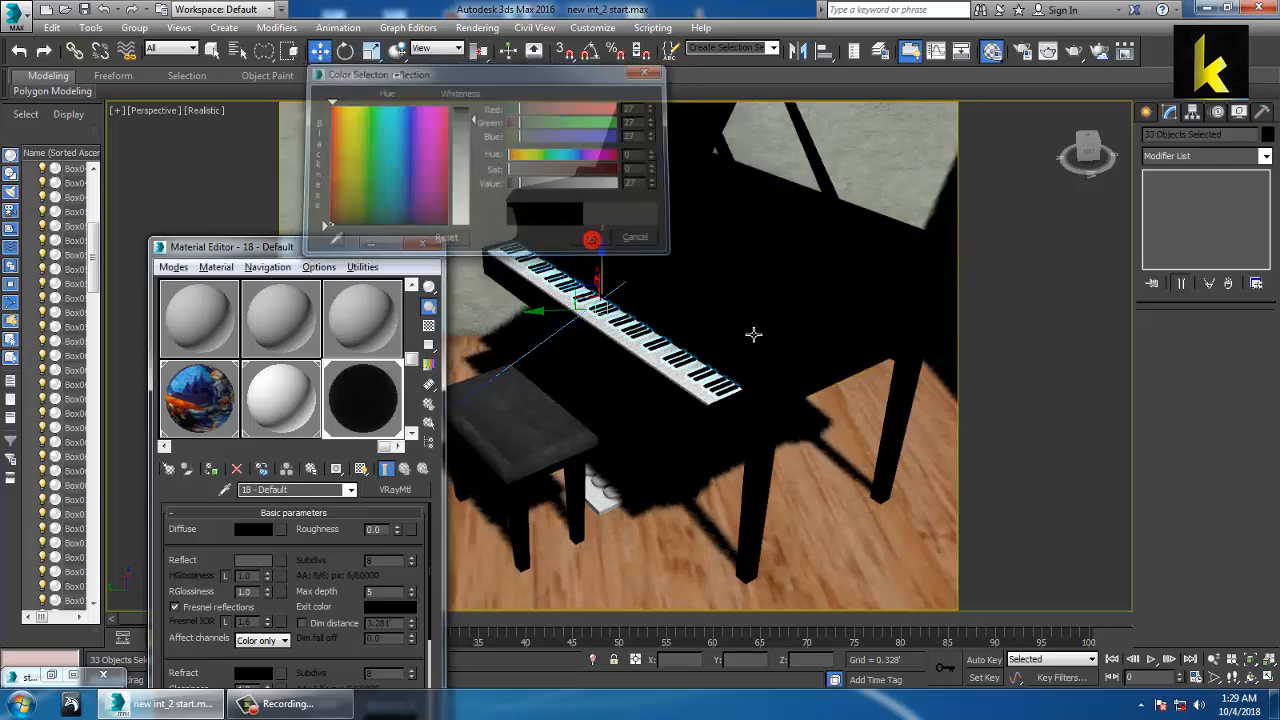
# - Select the pedal housing beneath the keyboard and activate the dark grey material 22 - Default
pyautogui.moveTo(751, 334); pyautogui.dragTo(680, 377, button='middle')
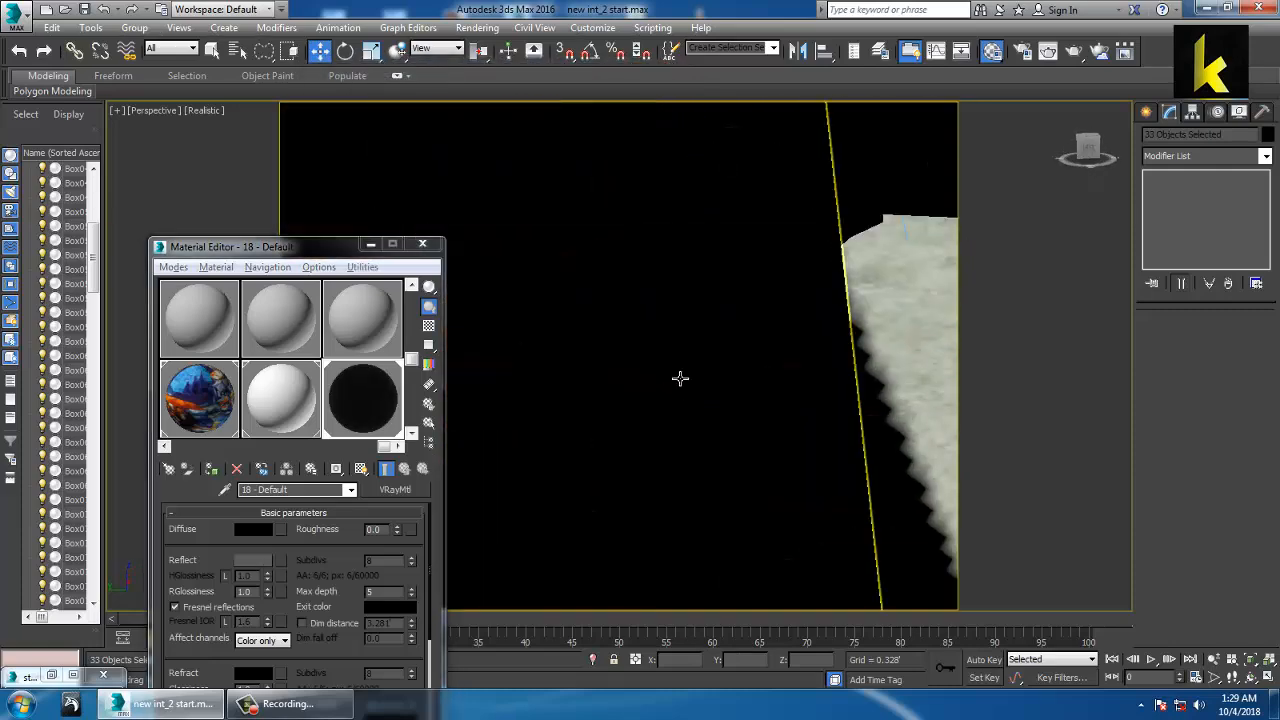
pyautogui.scroll(-3, 685, 381)
pyautogui.click(655, 410)
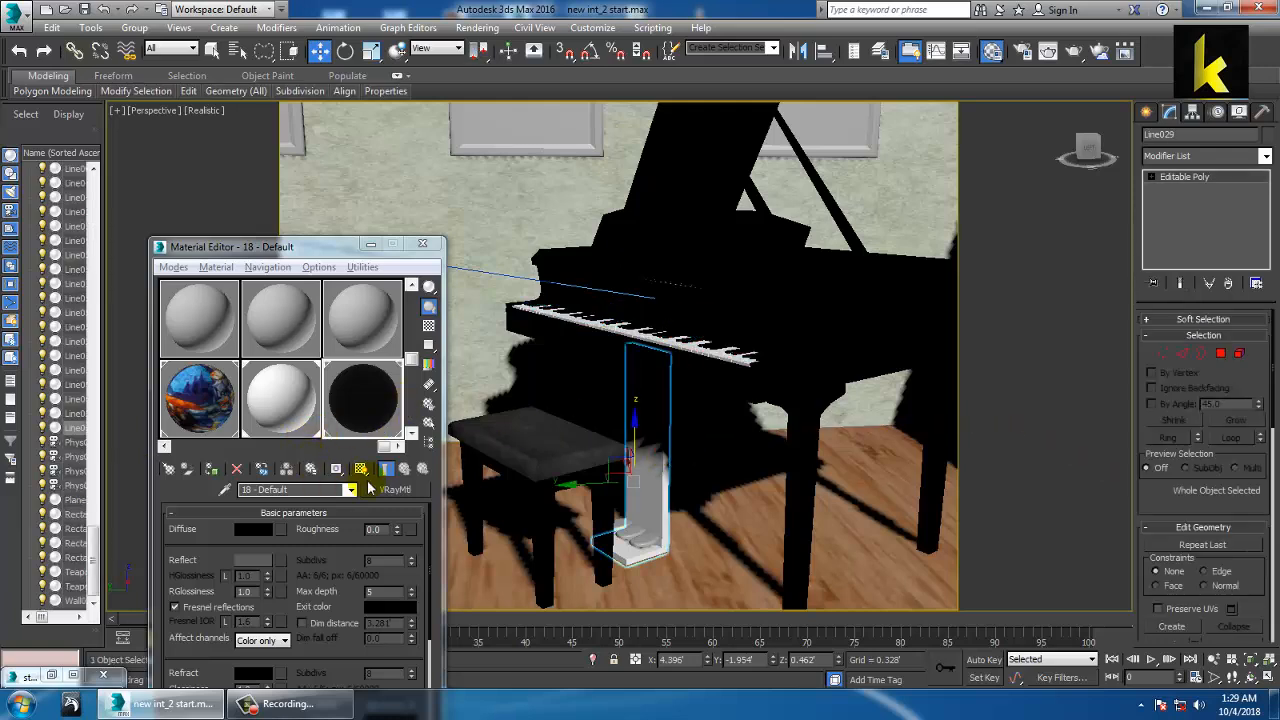
pyautogui.click(164, 446)
pyautogui.click(164, 446)
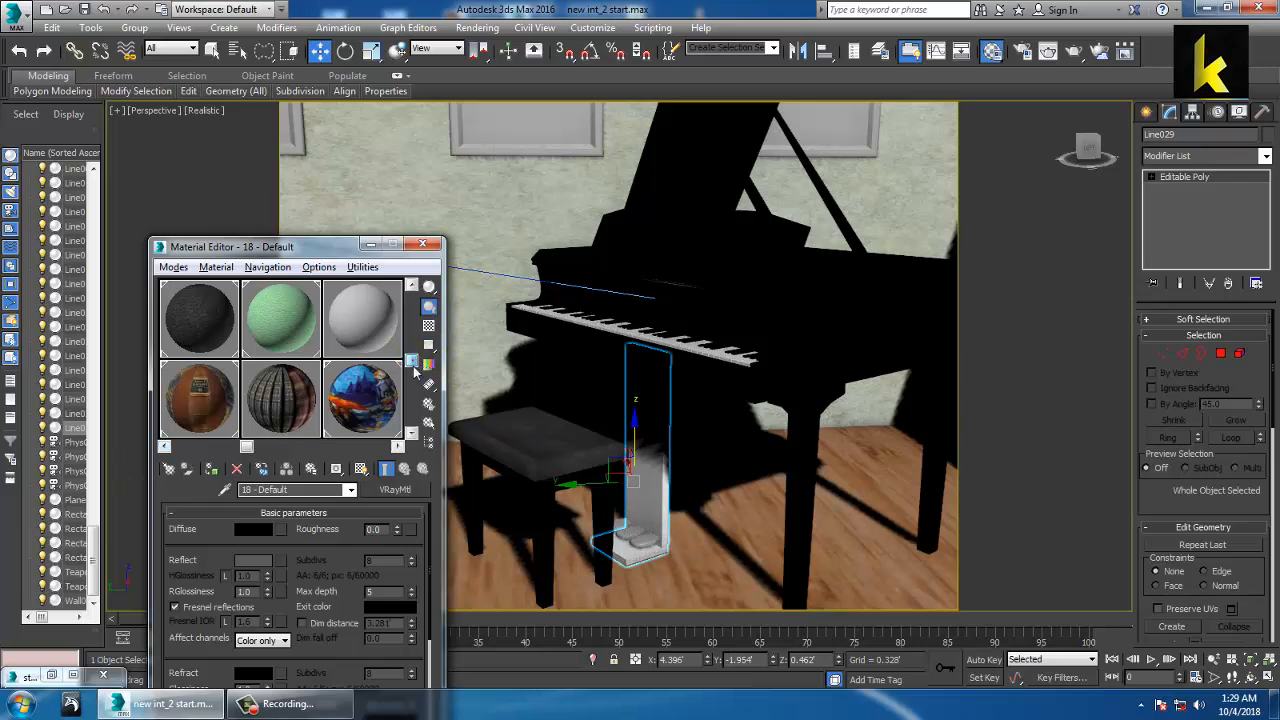
pyautogui.moveTo(411, 362); pyautogui.dragTo(413, 424)
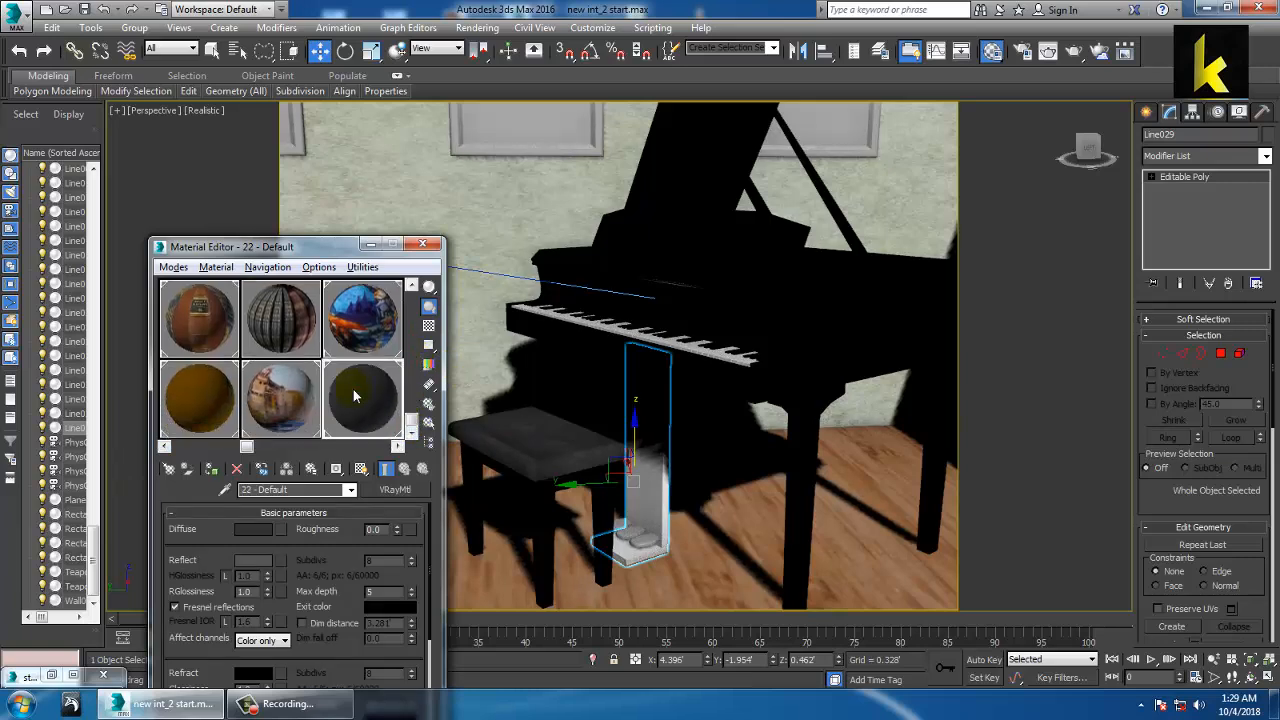
# - Assign the black material 23 - Default to the selected pedal housing beneath the piano keyboard
pyautogui.moveTo(411, 416); pyautogui.dragTo(413, 325)
pyautogui.moveTo(246, 447); pyautogui.dragTo(161, 443)
pyautogui.moveTo(415, 307); pyautogui.dragTo(412, 425)
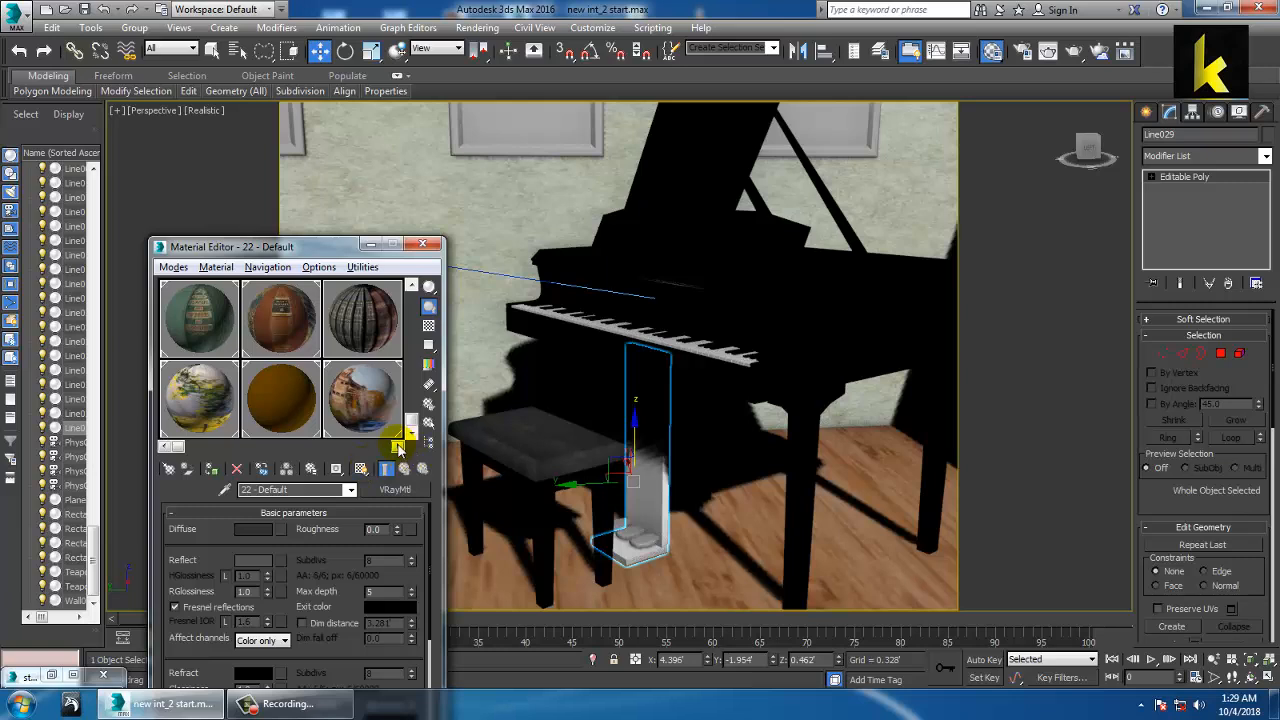
pyautogui.click(398, 448)
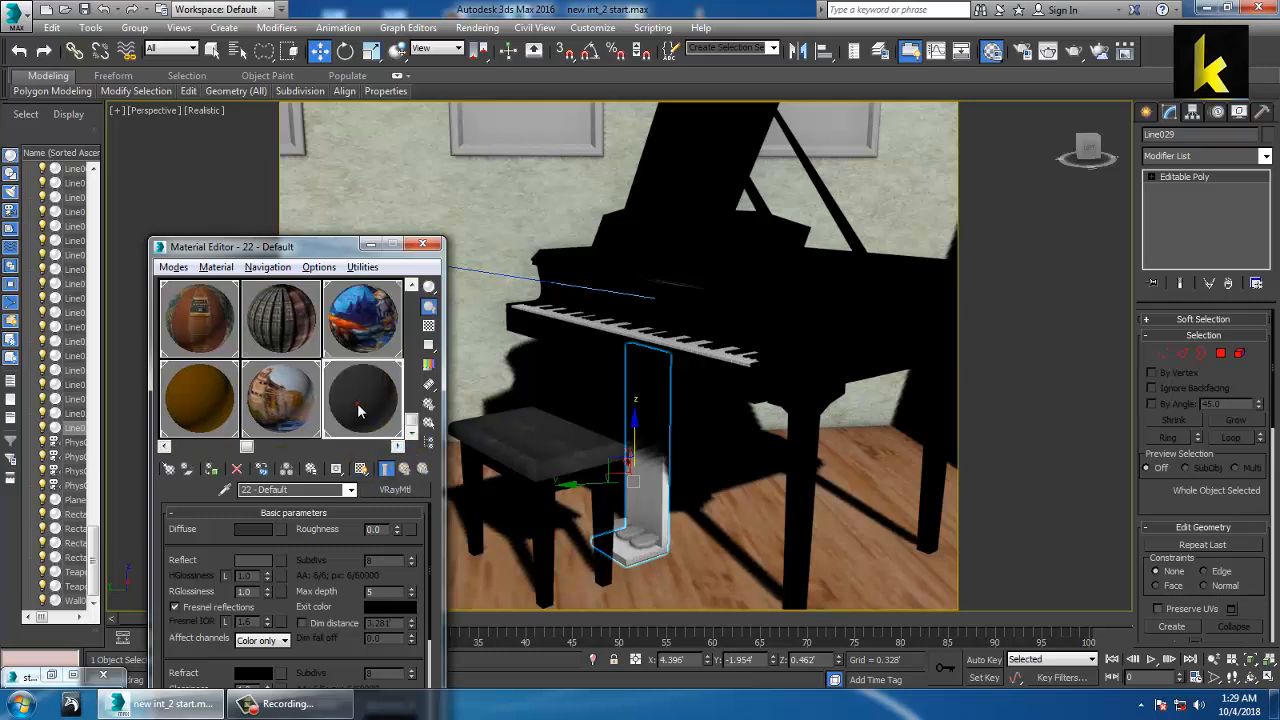
pyautogui.click(398, 448)
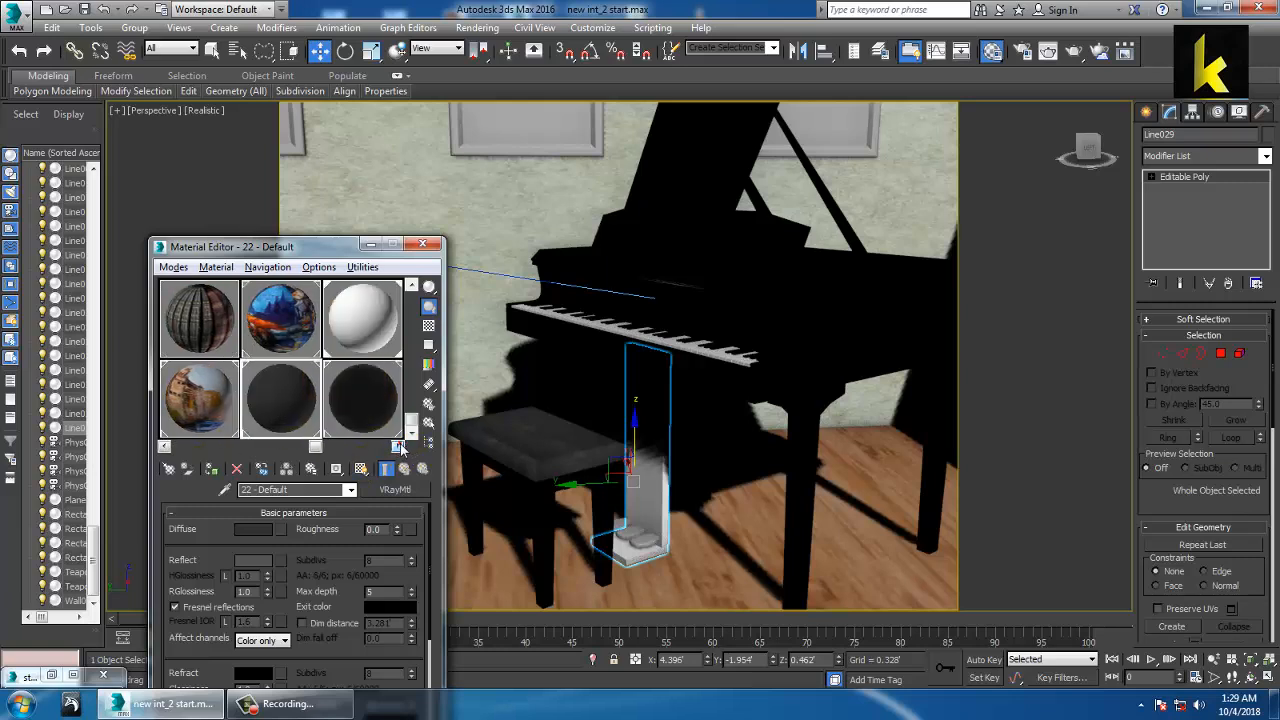
pyautogui.click(363, 398)
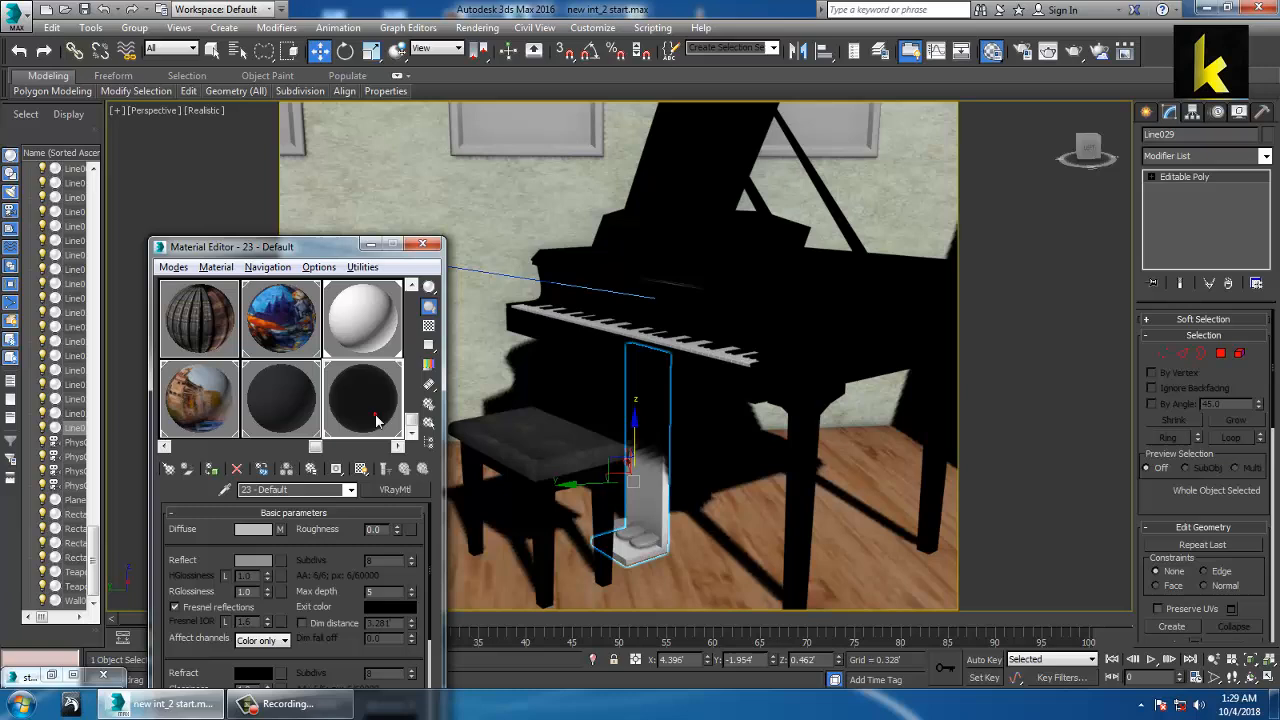
pyautogui.click(211, 471)
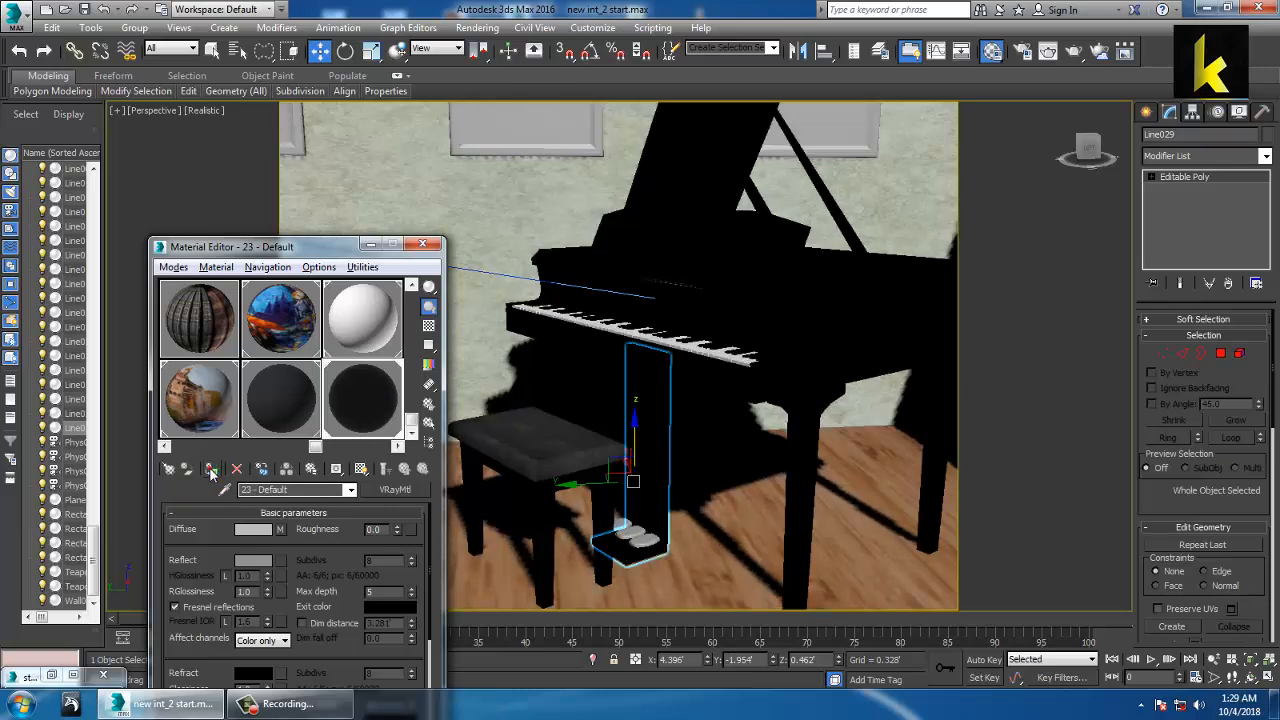
# - Select the three piano pedals and assign the metal material to them
pyautogui.click(645, 537)
pyautogui.keyDown('ctrl'); pyautogui.click(640, 535); pyautogui.keyUp('ctrl')
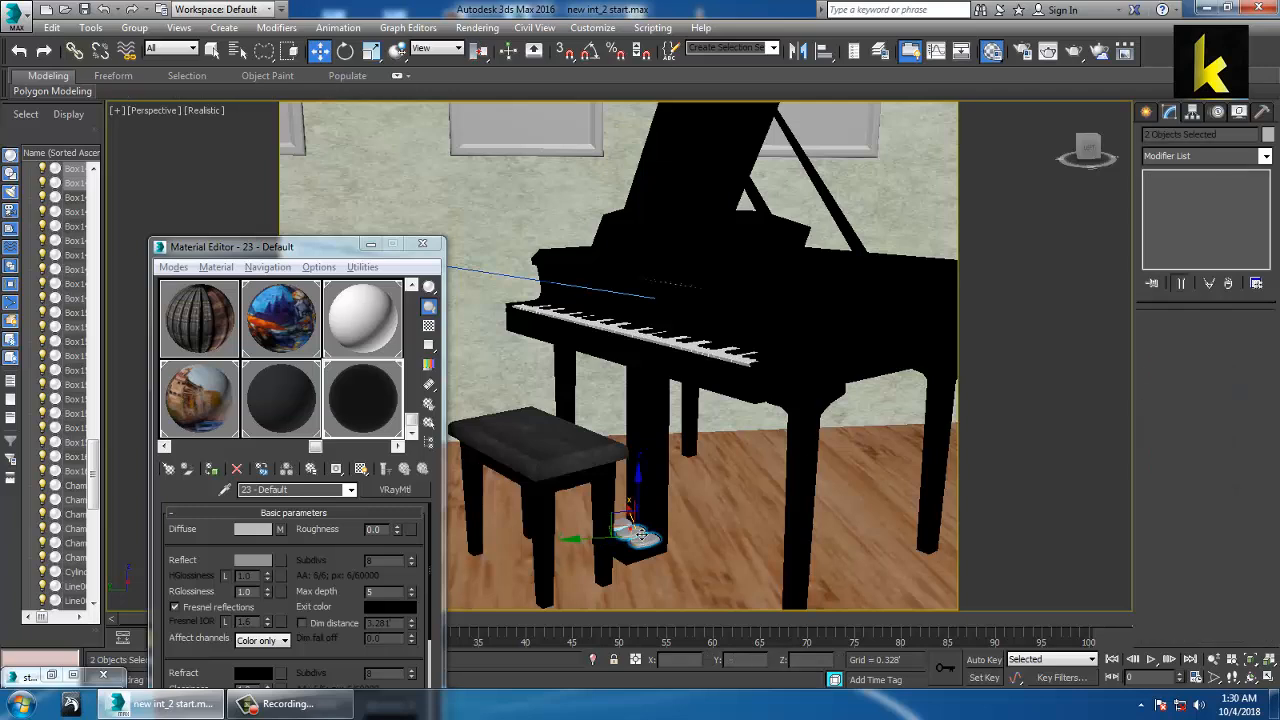
pyautogui.moveTo(415, 420); pyautogui.dragTo(424, 290)
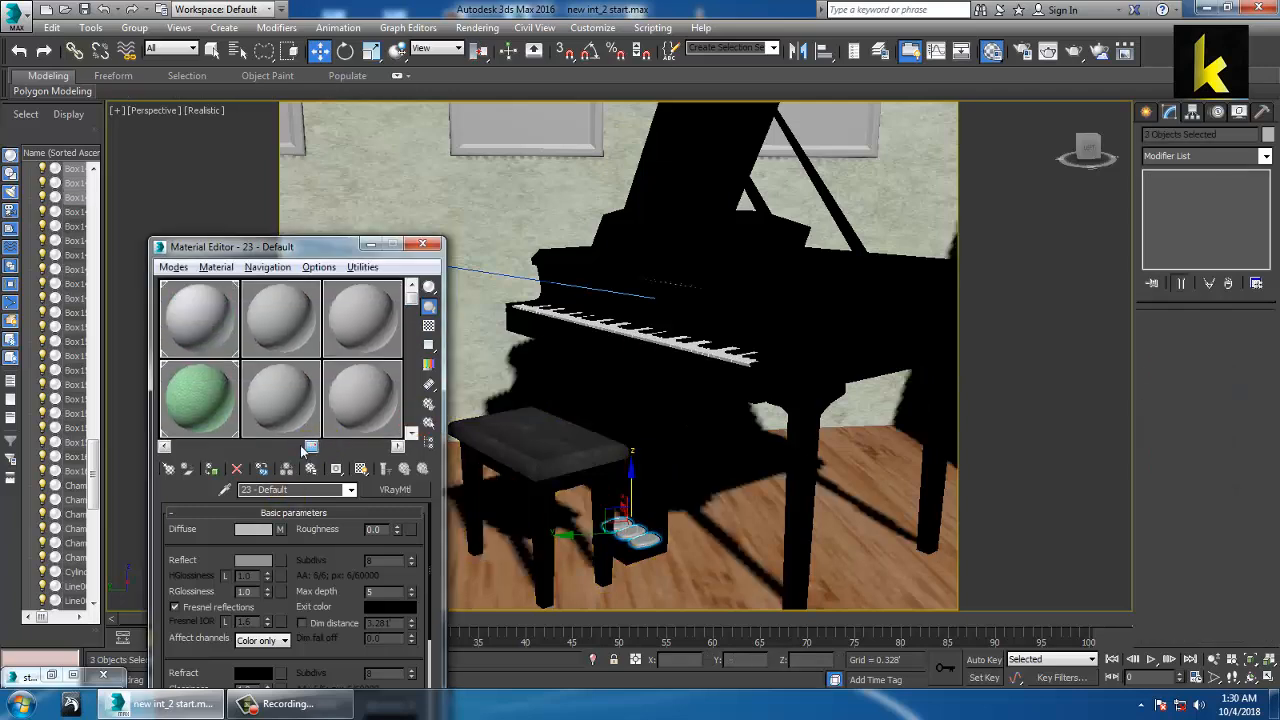
pyautogui.moveTo(305, 447); pyautogui.dragTo(172, 447)
pyautogui.click(343, 300)
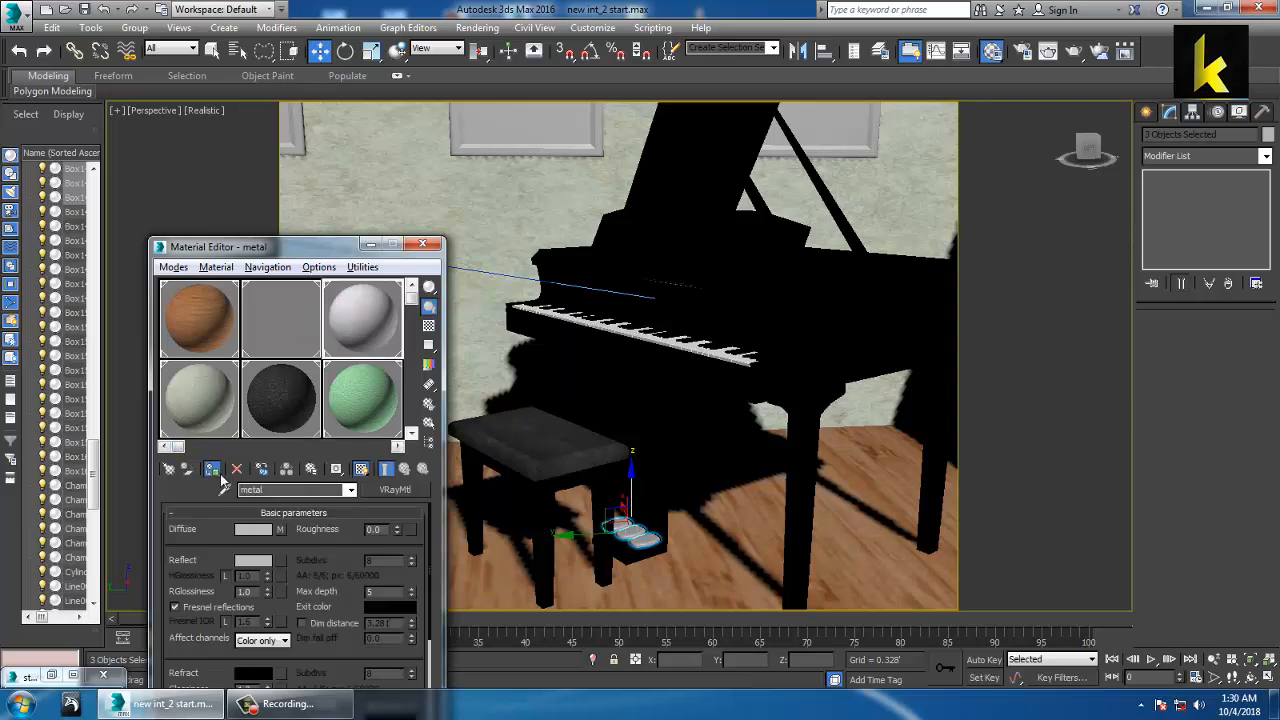
# - Add a UVW Map modifier with Box mapping to the three pedals and fit it to them
pyautogui.click(1265, 155)
pyautogui.press('u')
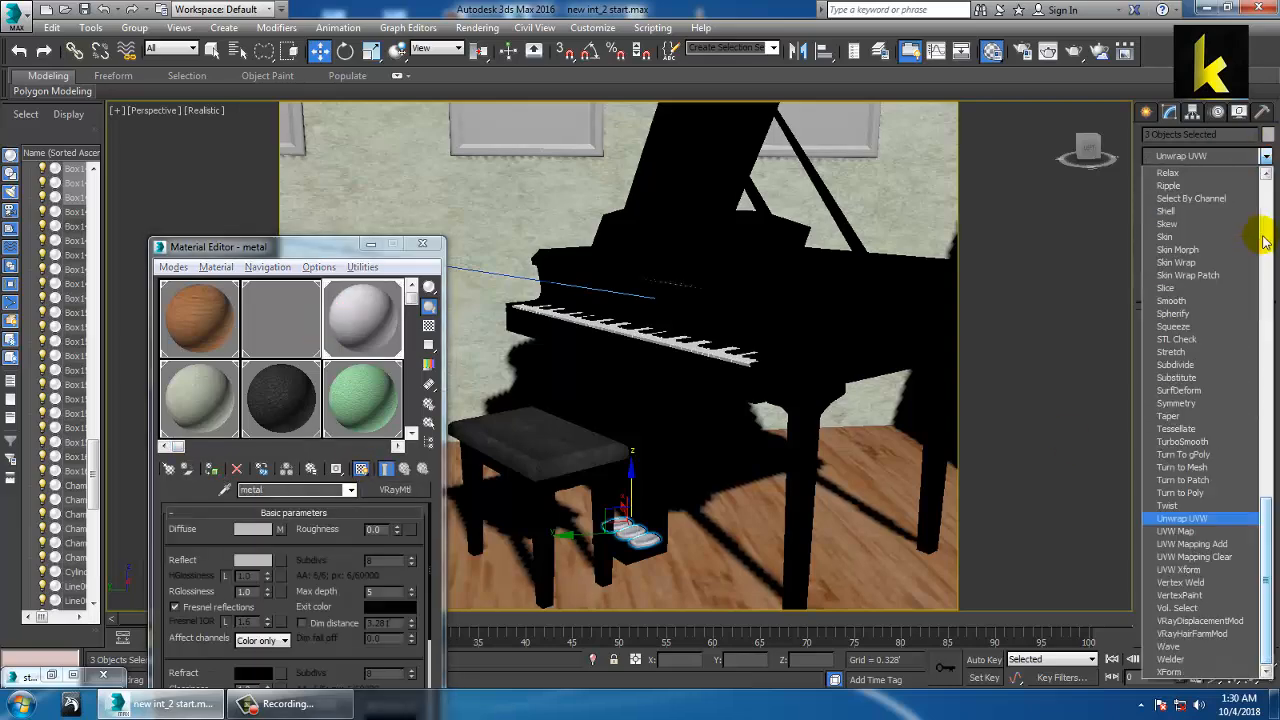
pyautogui.click(1176, 531)
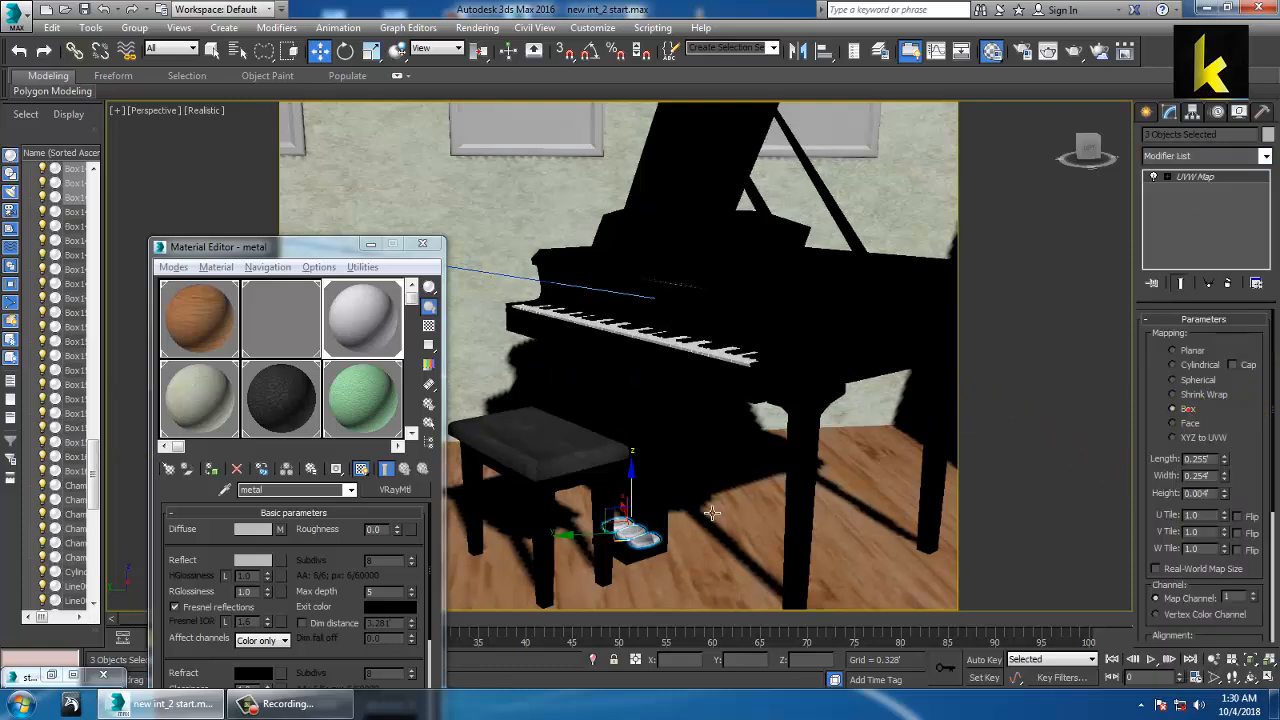
pyautogui.keyDown('alt'); pyautogui.moveTo(732, 497); pyautogui.dragTo(702, 505, button='middle'); pyautogui.keyUp('alt')
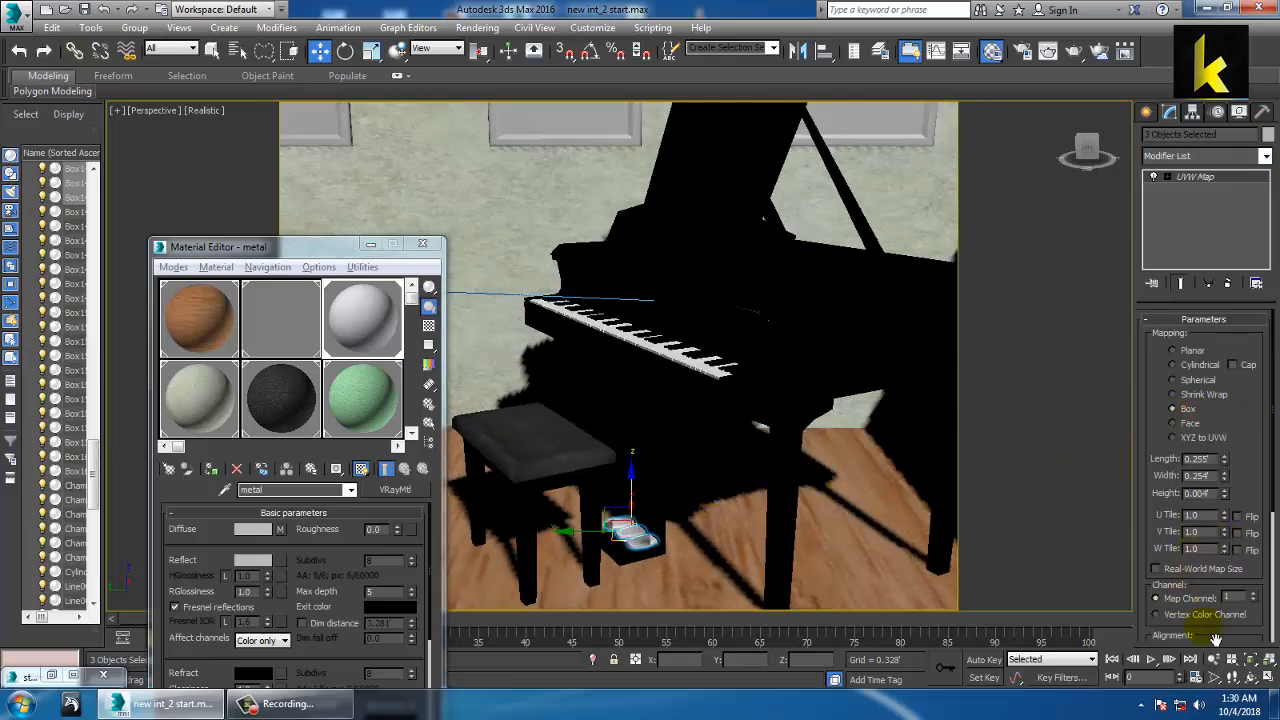
pyautogui.moveTo(1215, 552); pyautogui.dragTo(1218, 372)
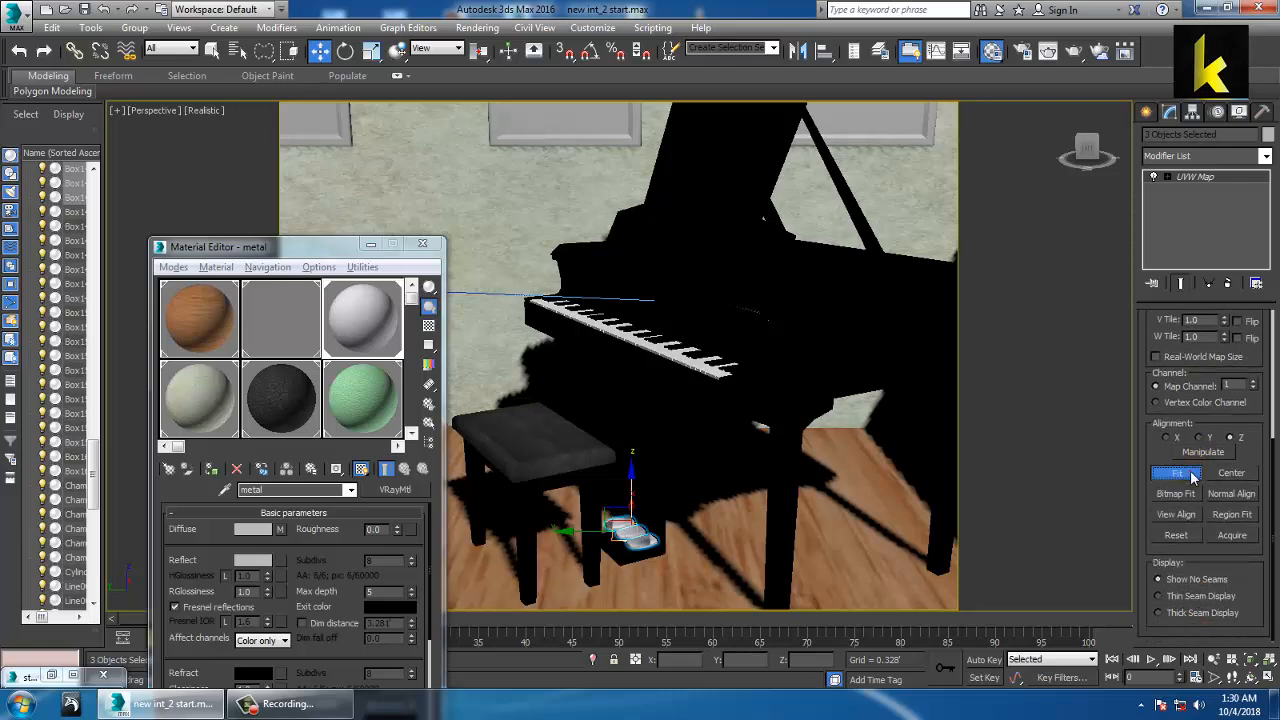
# - Change the UVW Map of the green chair's tubular metal frame to Planar mapping
pyautogui.moveTo(690, 474); pyautogui.dragTo(732, 400, button='middle')
pyautogui.scroll(-5, 786, 423)
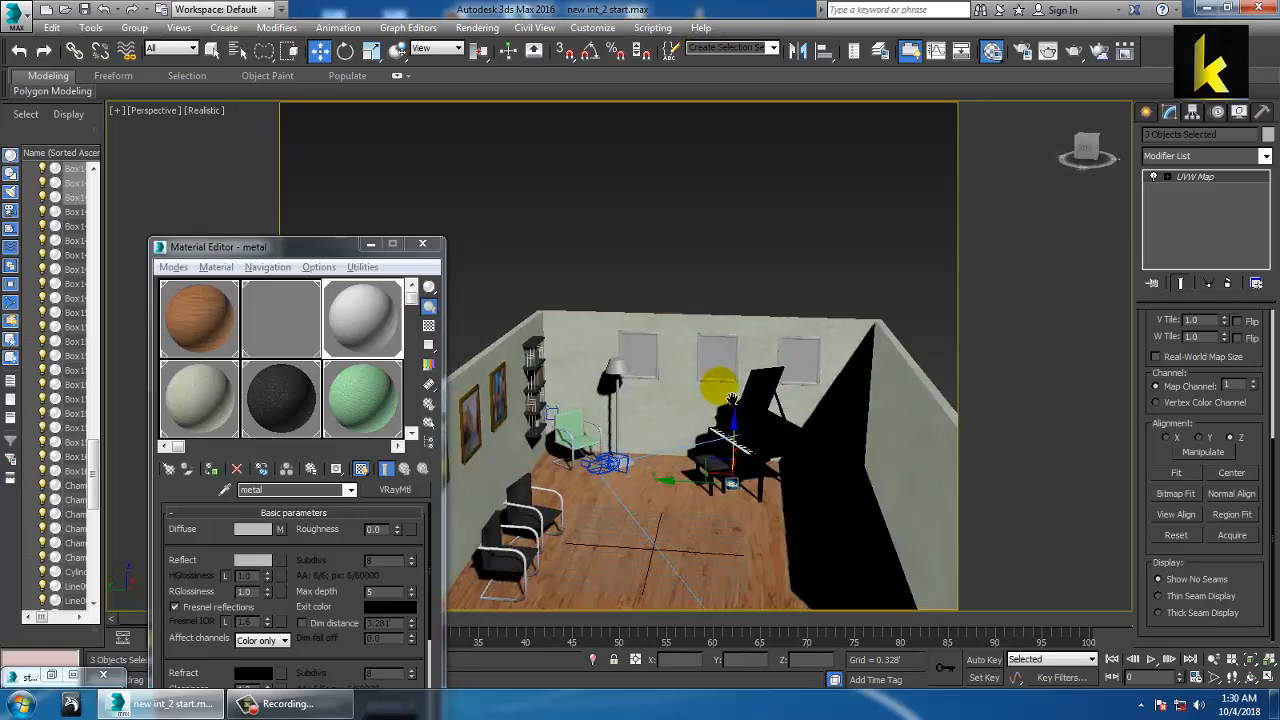
pyautogui.scroll(5, 732, 400)
pyautogui.scroll(-1, 700, 409)
pyautogui.click(628, 240)
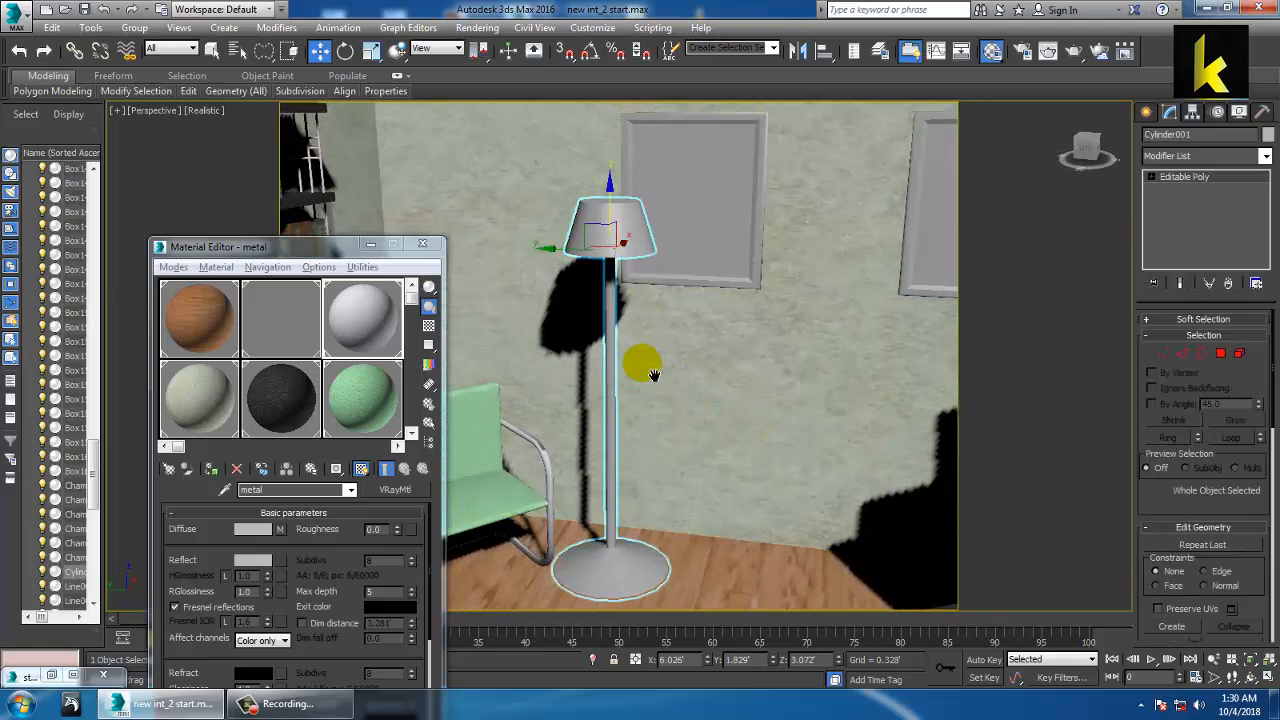
pyautogui.keyDown('alt'); pyautogui.moveTo(652, 375); pyautogui.dragTo(646, 403, button='middle'); pyautogui.keyUp('alt')
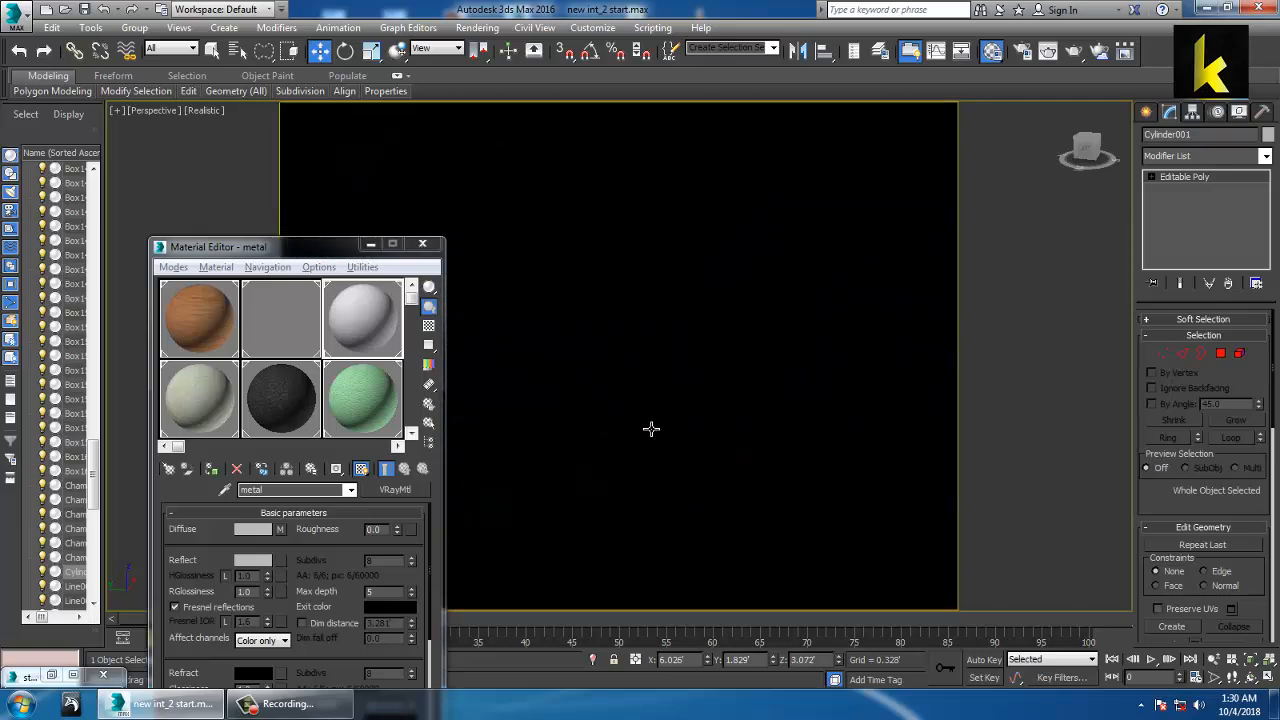
pyautogui.click(588, 437)
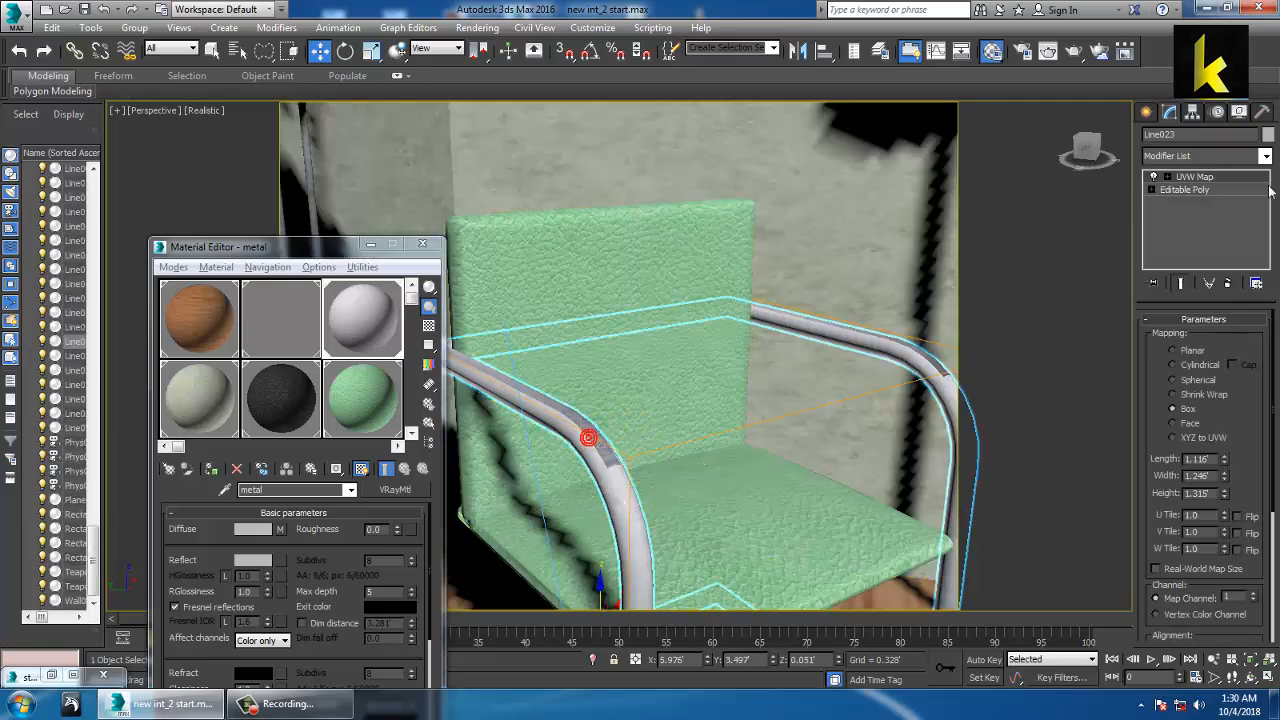
pyautogui.click(1190, 351)
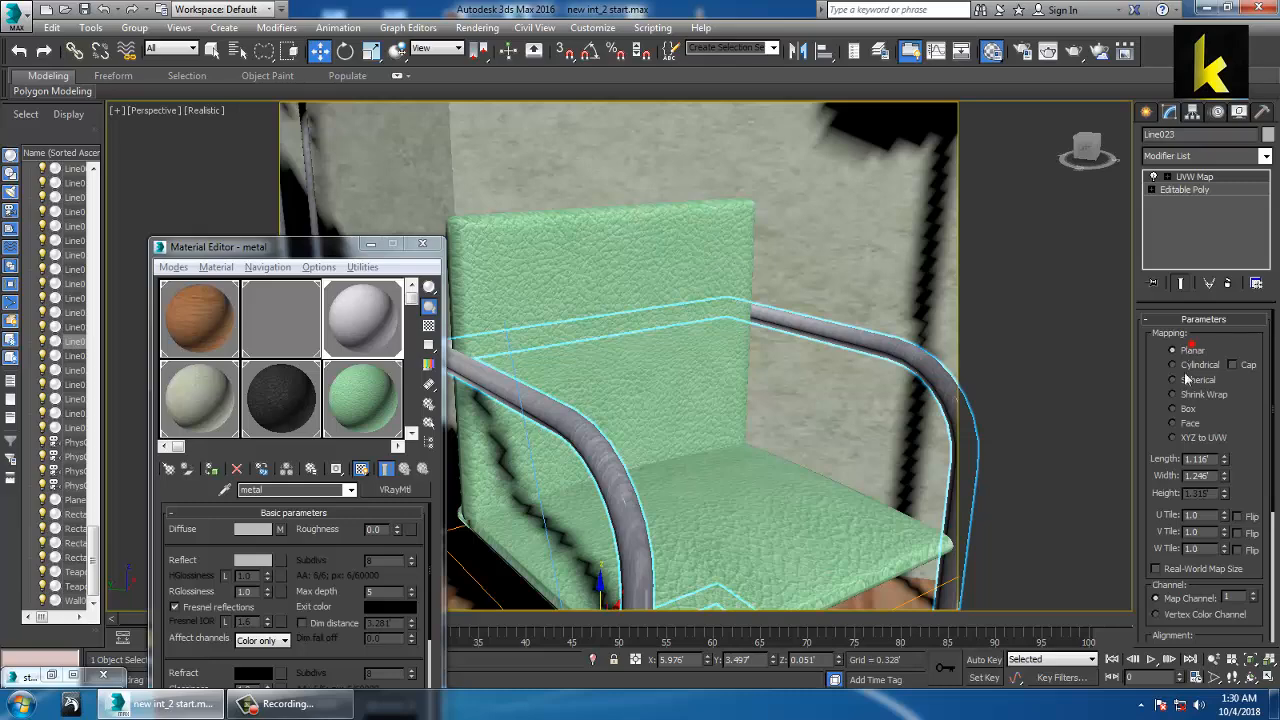
pyautogui.scroll(-6, 857, 306)
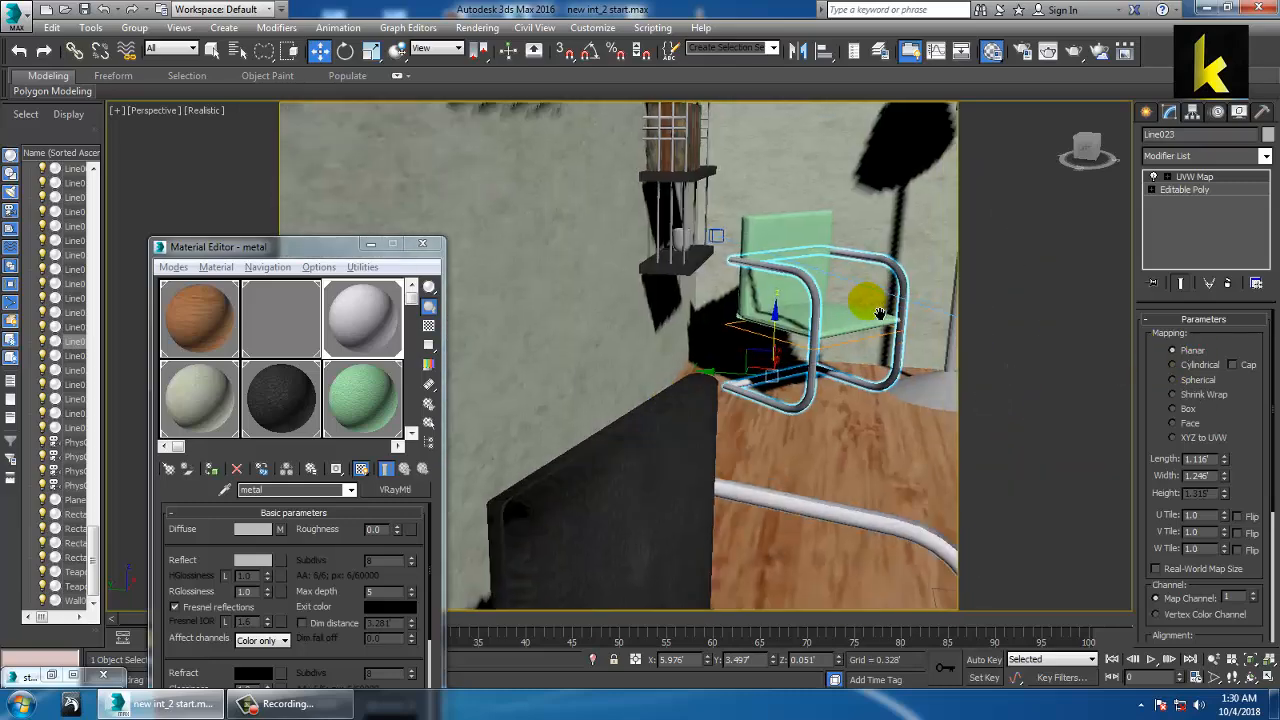
# - Select the lampshade polygons of the floor lamp beside the green chair
pyautogui.keyDown('alt'); pyautogui.moveTo(892, 319); pyautogui.dragTo(673, 306, button='middle'); pyautogui.keyUp('alt')
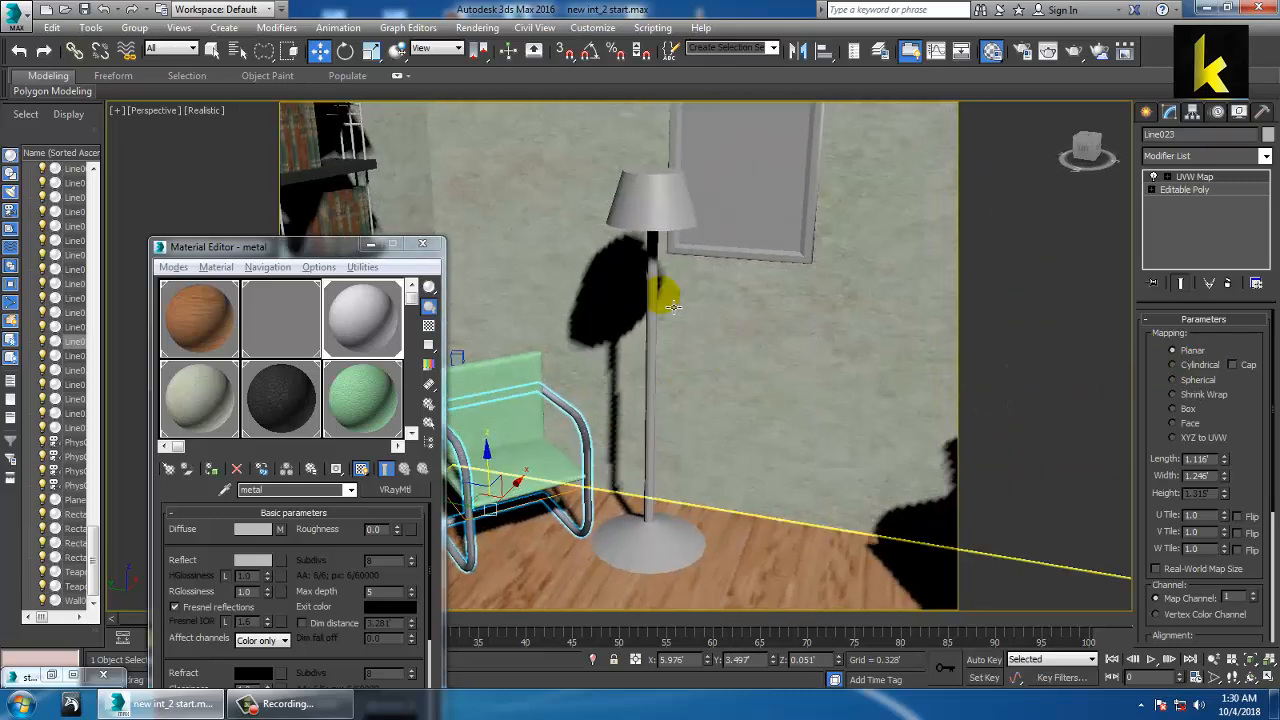
pyautogui.click(664, 288)
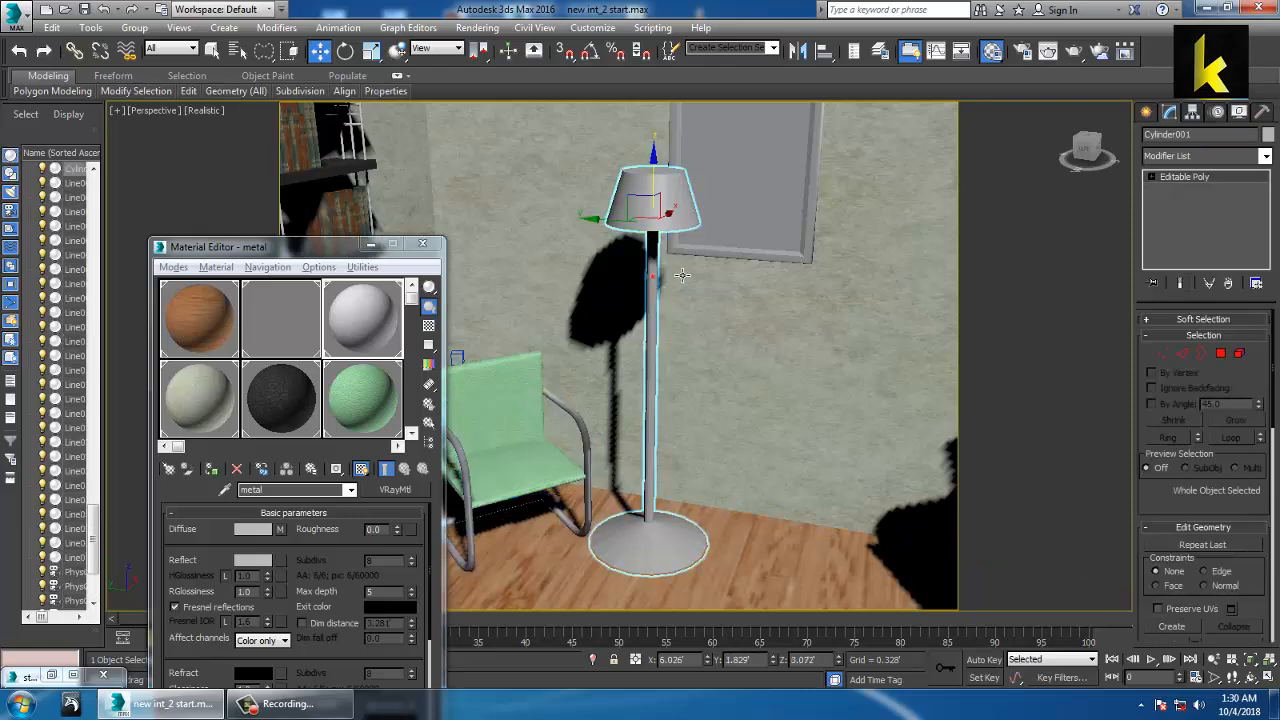
pyautogui.click(1221, 356)
pyautogui.keyDown('alt'); pyautogui.moveTo(753, 290); pyautogui.dragTo(708, 221, button='middle'); pyautogui.keyUp('alt')
pyautogui.moveTo(570, 147); pyautogui.dragTo(769, 248)
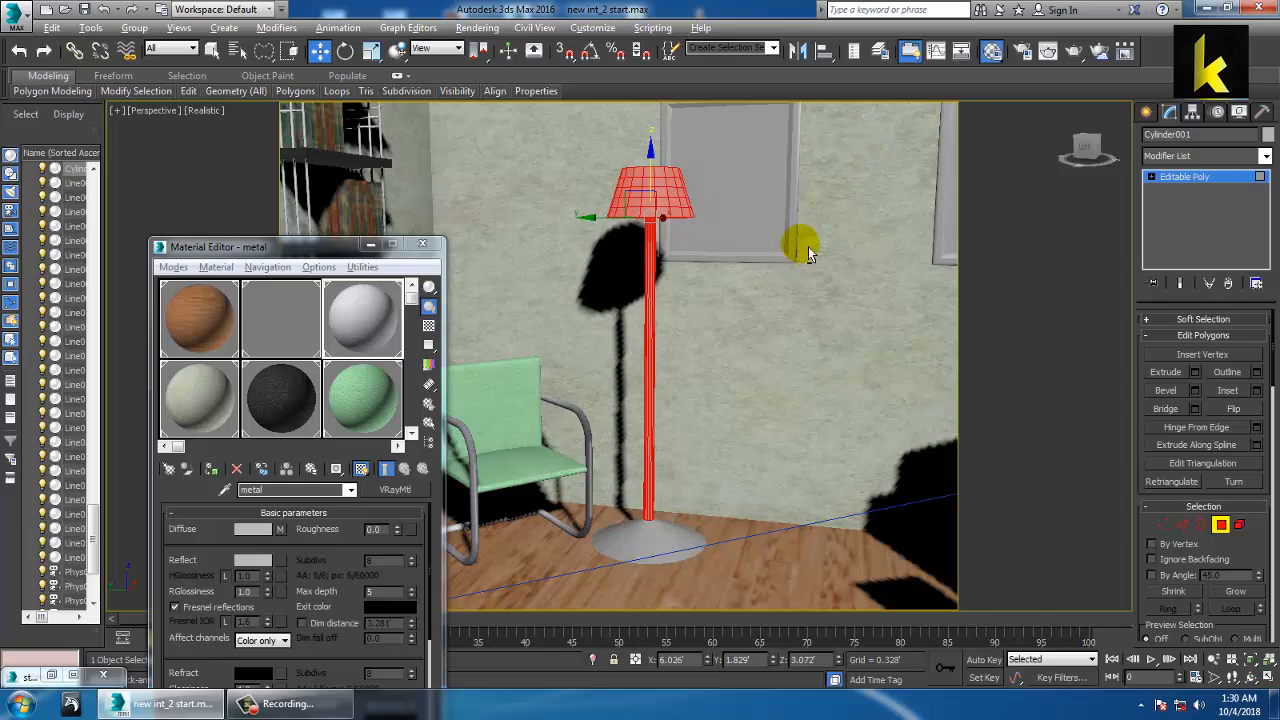
# - Convert sample 11 - Default to VRayLightMtl and assign it to the selected lampshade polygons
pyautogui.click(398, 447)
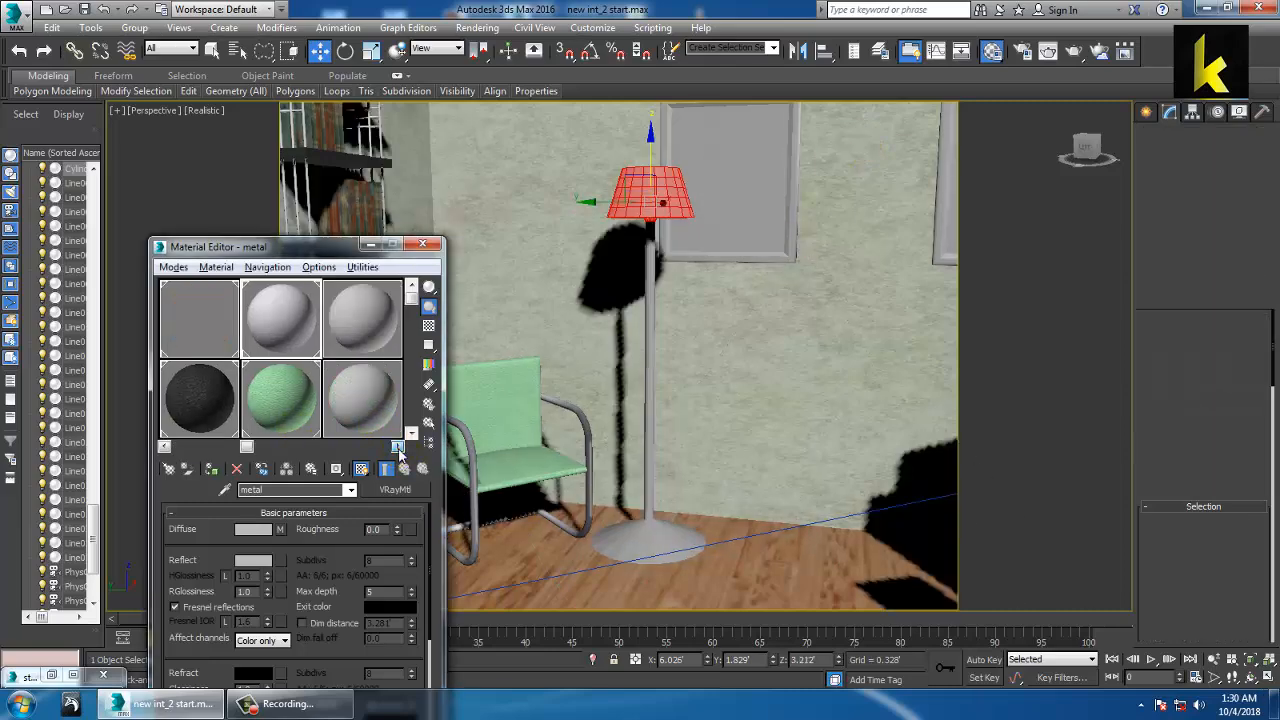
pyautogui.click(398, 447)
pyautogui.click(342, 398)
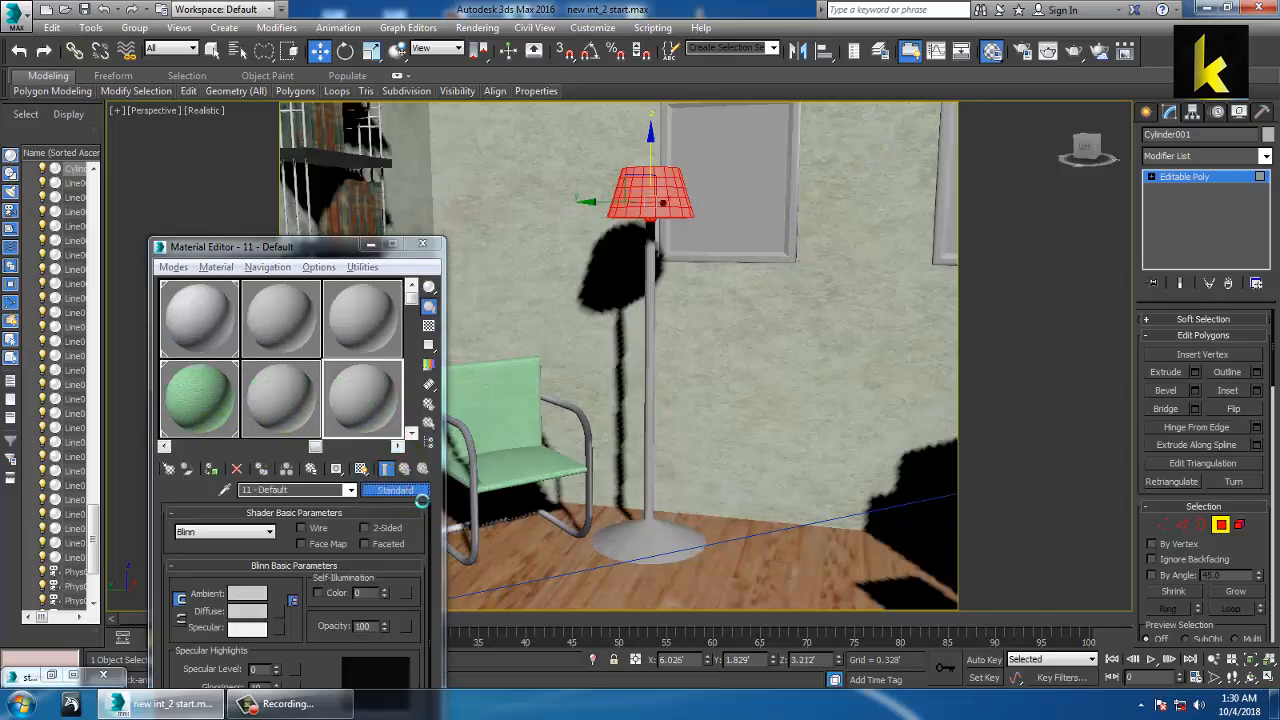
pyautogui.click(398, 489)
pyautogui.doubleClick(513, 520)
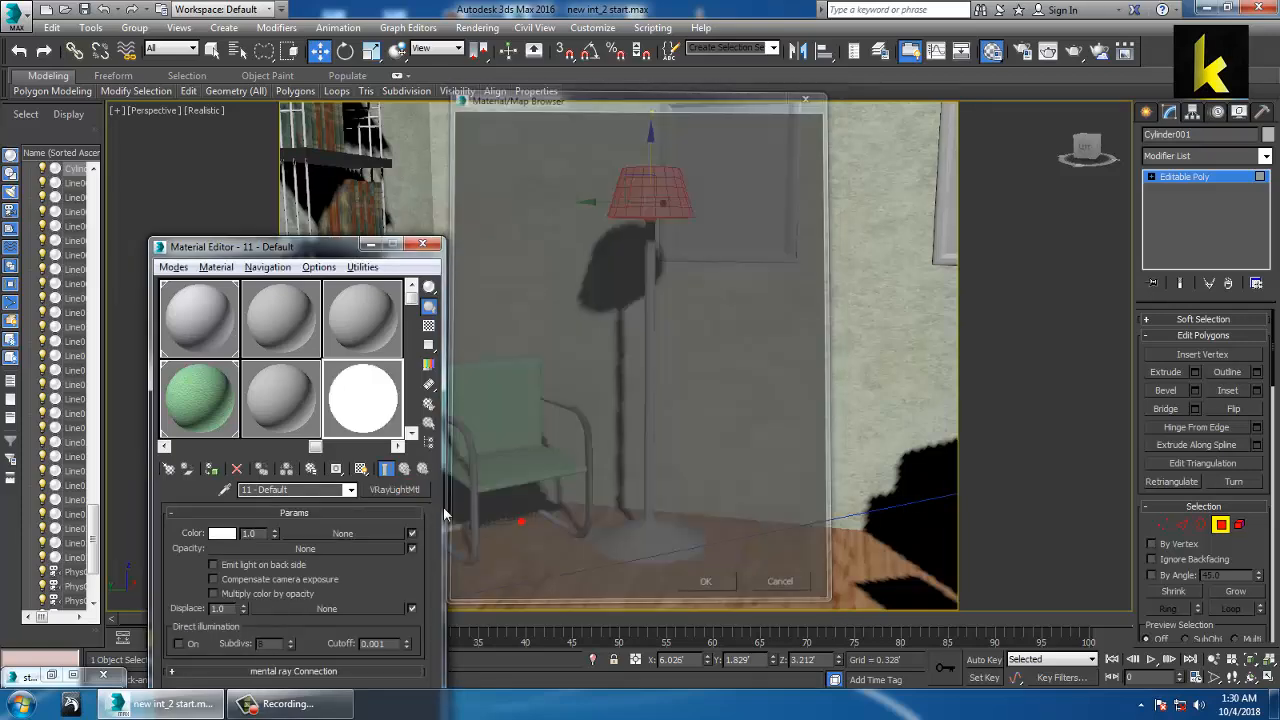
pyautogui.click(214, 469)
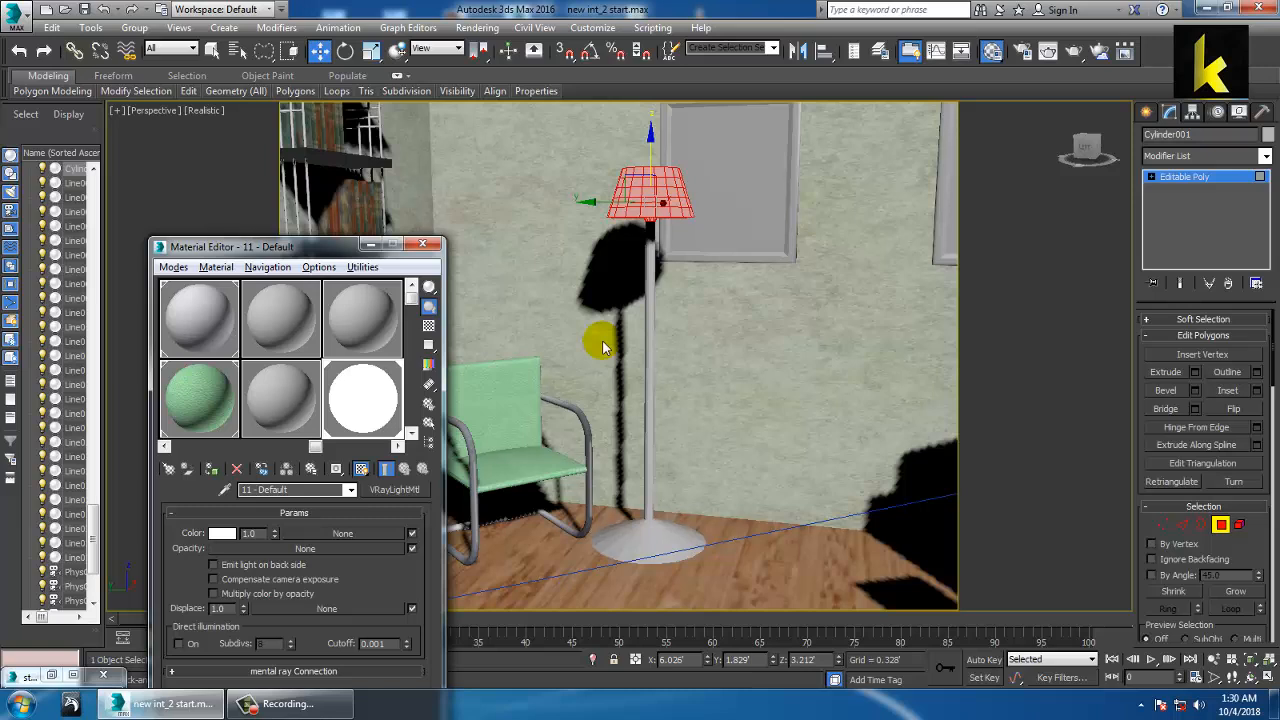
# - Invert the polygon selection to the lamp's pole and base and assign the metal material to it
pyautogui.hotkey('ctrl', 'i')
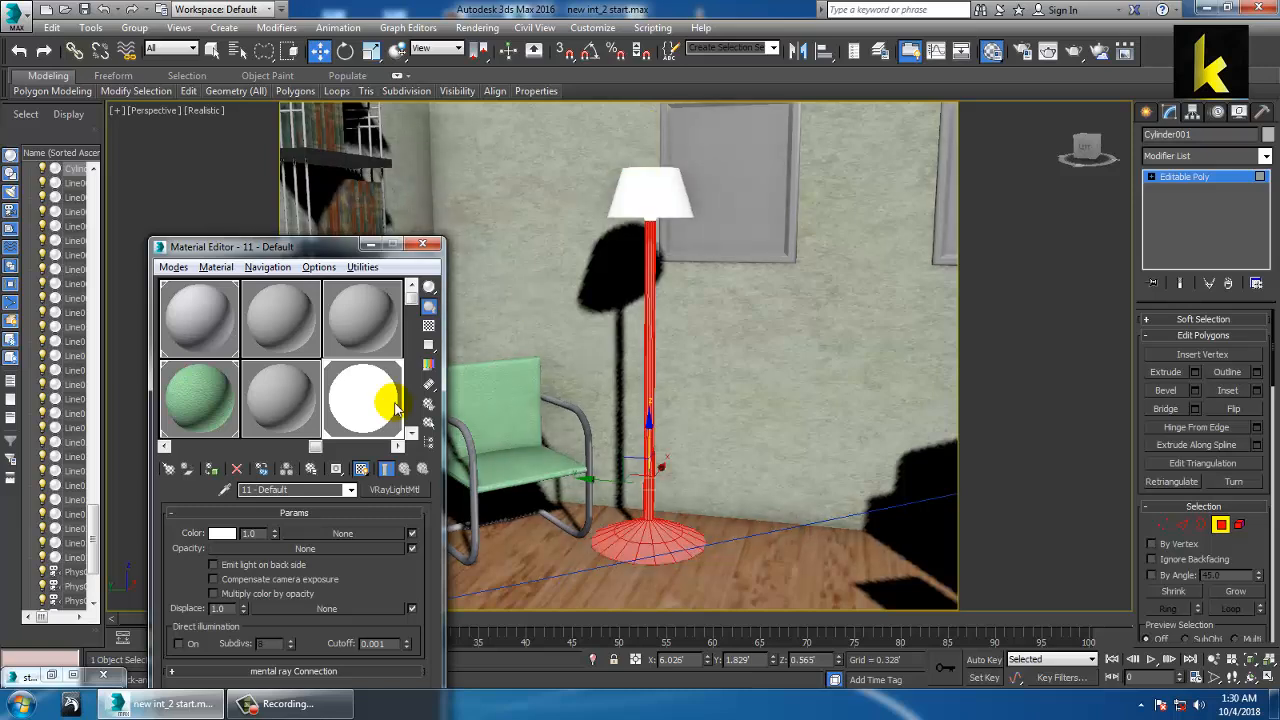
pyautogui.moveTo(320, 449); pyautogui.dragTo(370, 367)
pyautogui.moveTo(318, 452); pyautogui.dragTo(176, 452)
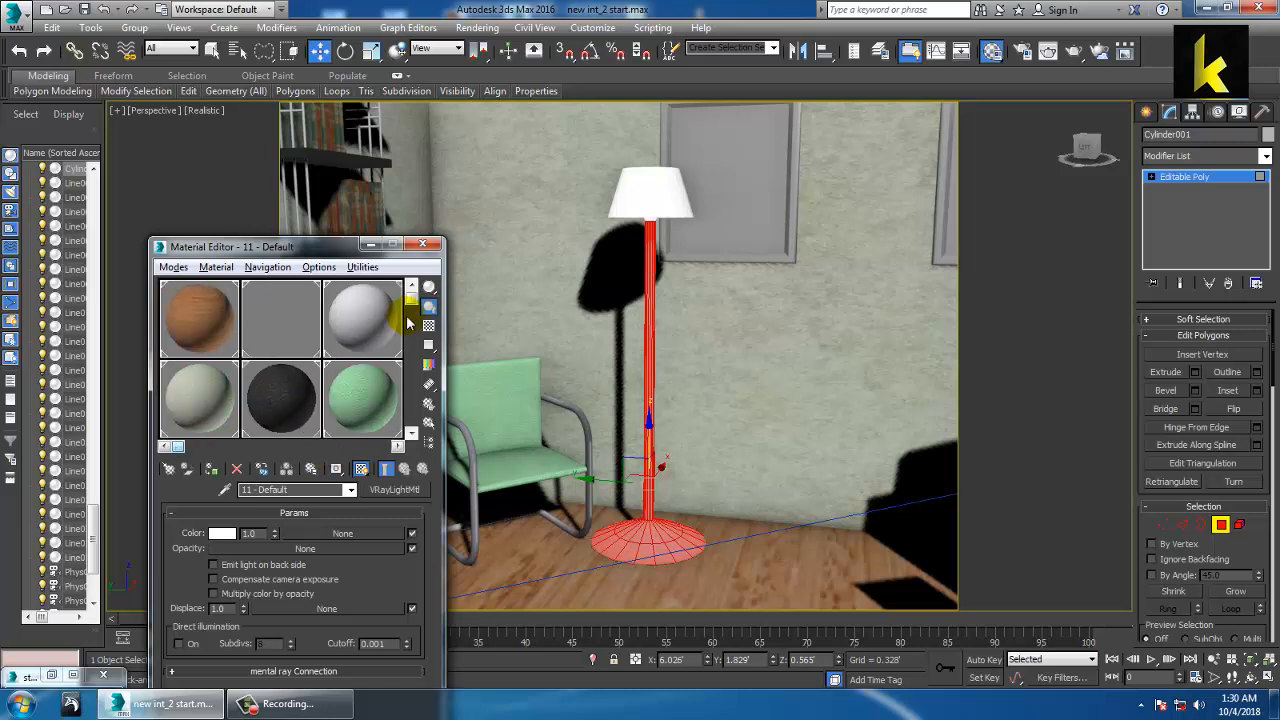
pyautogui.click(367, 321)
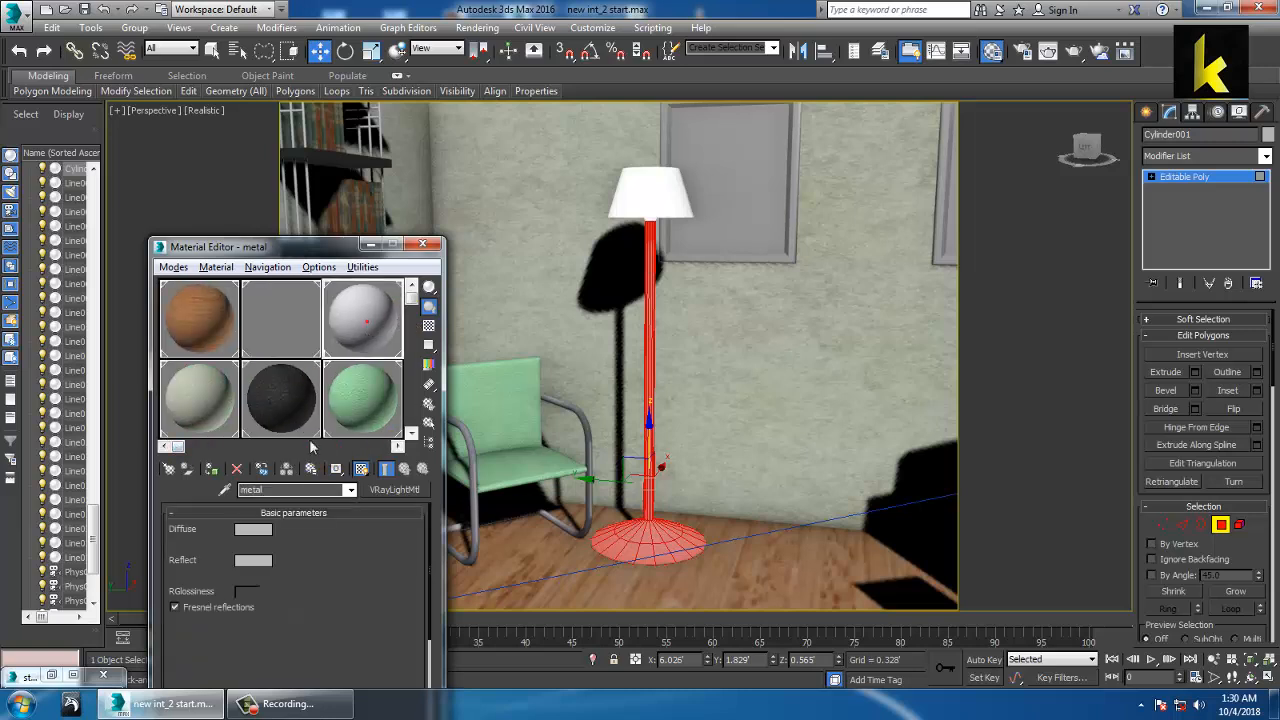
pyautogui.click(217, 474)
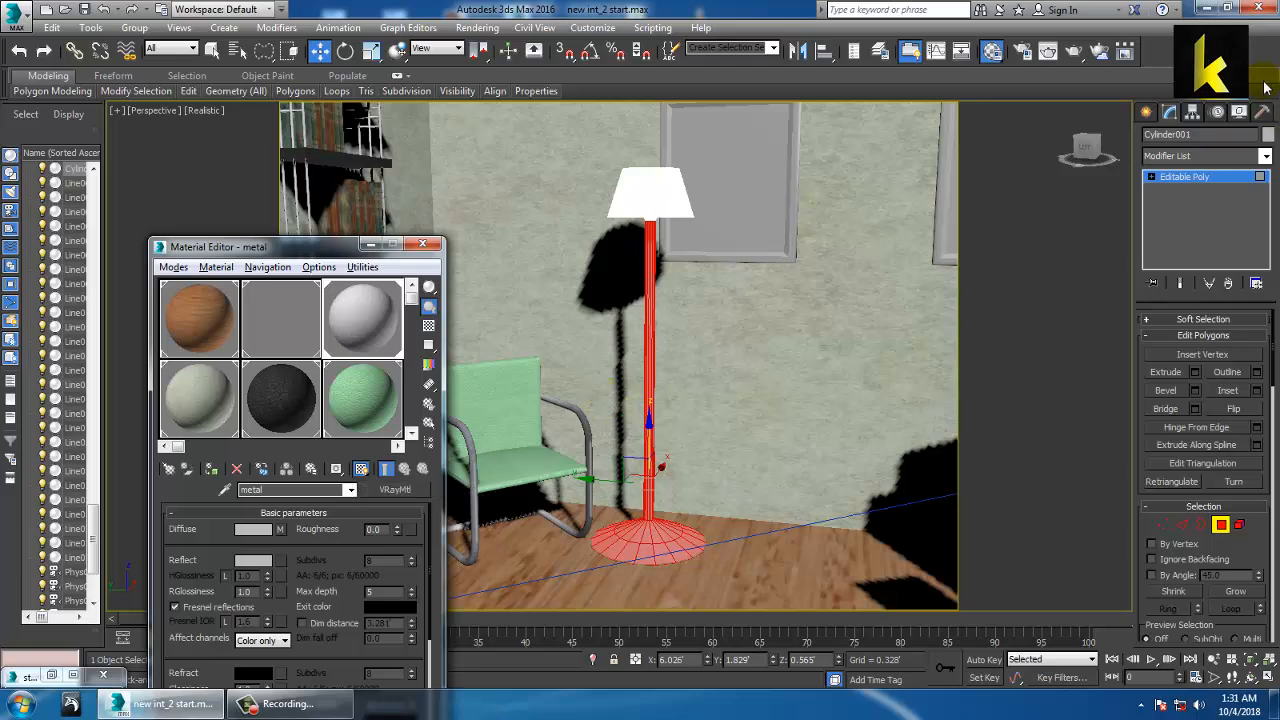
# - Add a UVW Map modifier with Box mapping to the floor lamp's selected pole and base
pyautogui.click(1265, 155)
pyautogui.scroll(-15, 1250, 175)
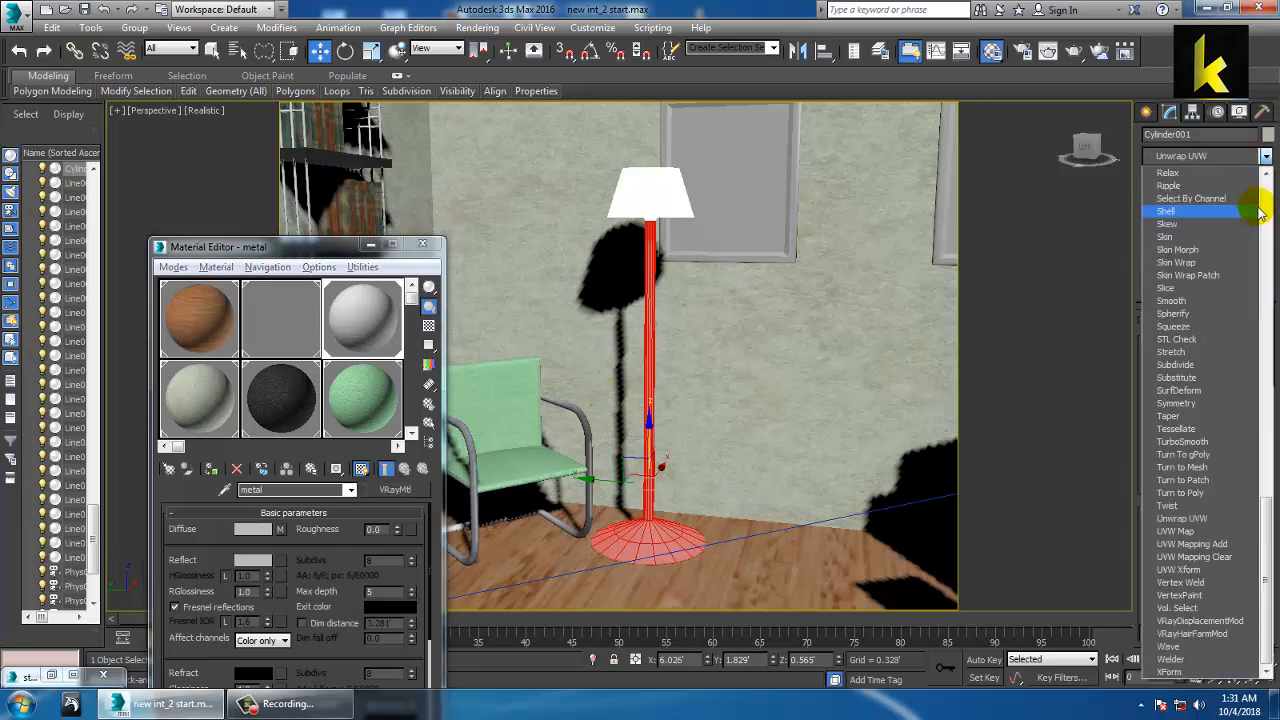
pyautogui.click(1176, 531)
pyautogui.click(1176, 531)
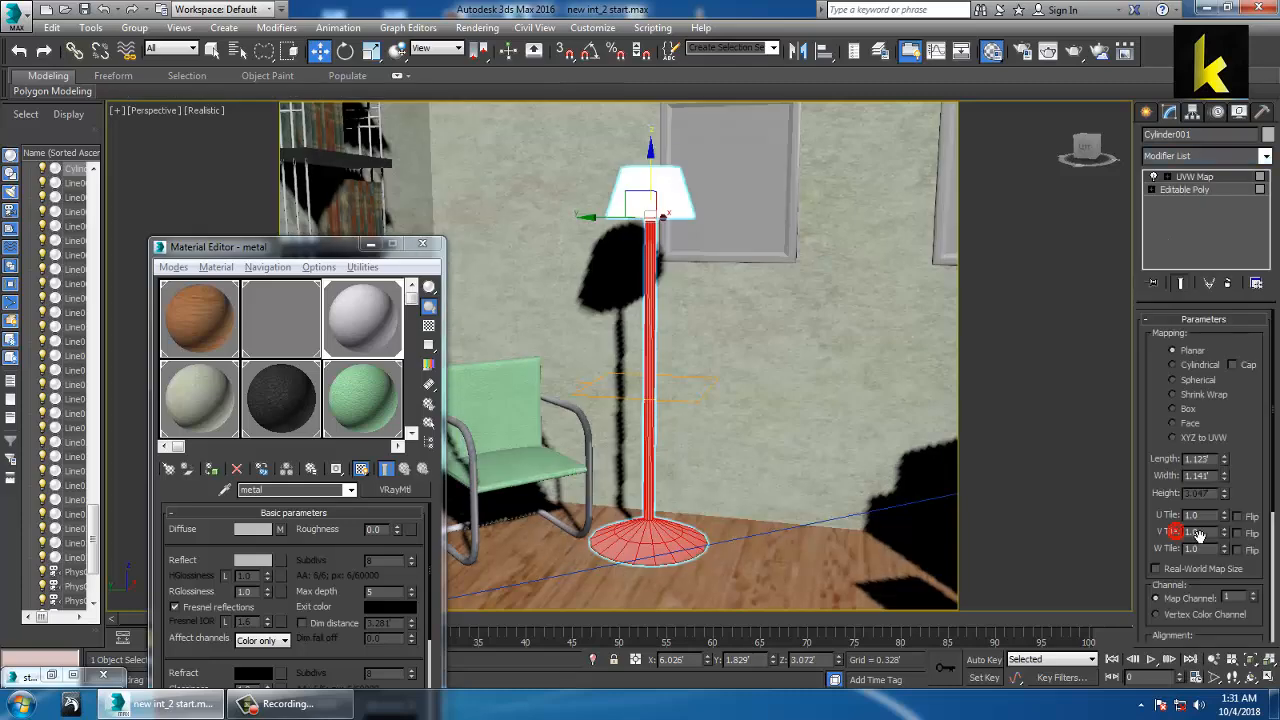
pyautogui.click(1186, 409)
# - Reselect the floor lamp and change its UVW Map to Planar mapping
pyautogui.scroll(-10, 800, 414)
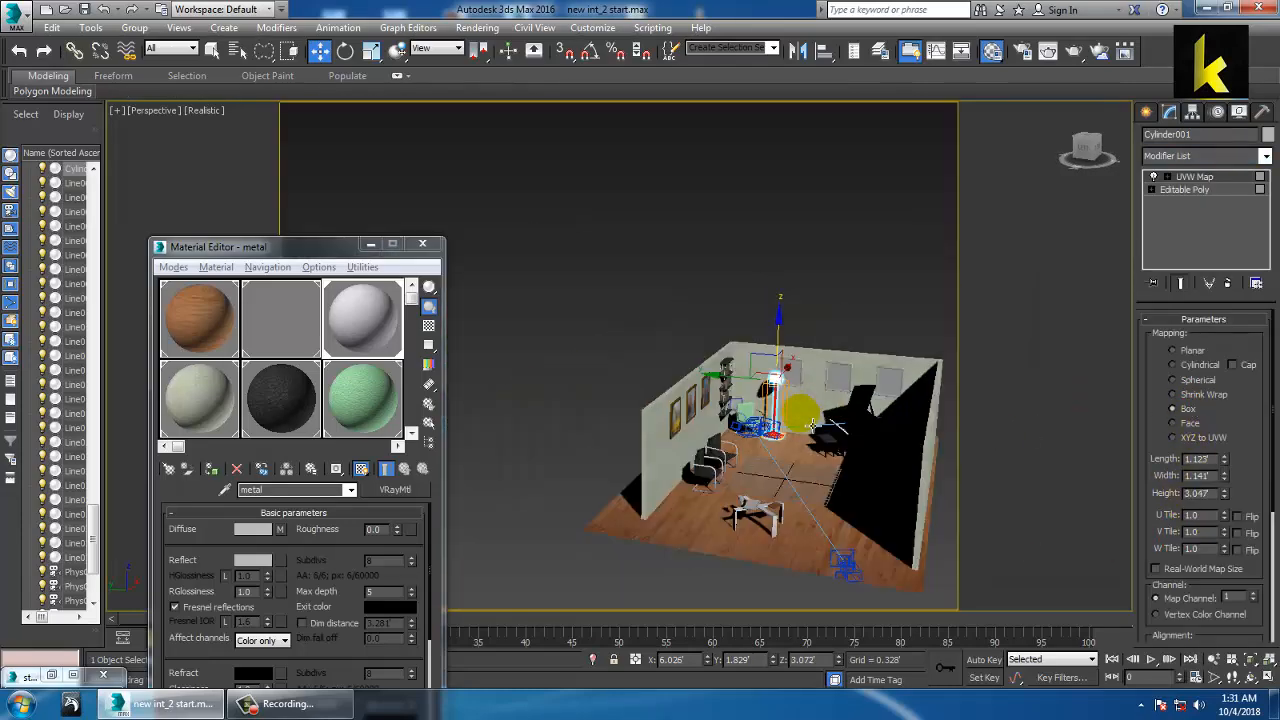
pyautogui.click(808, 308)
pyautogui.scroll(10, 888, 494)
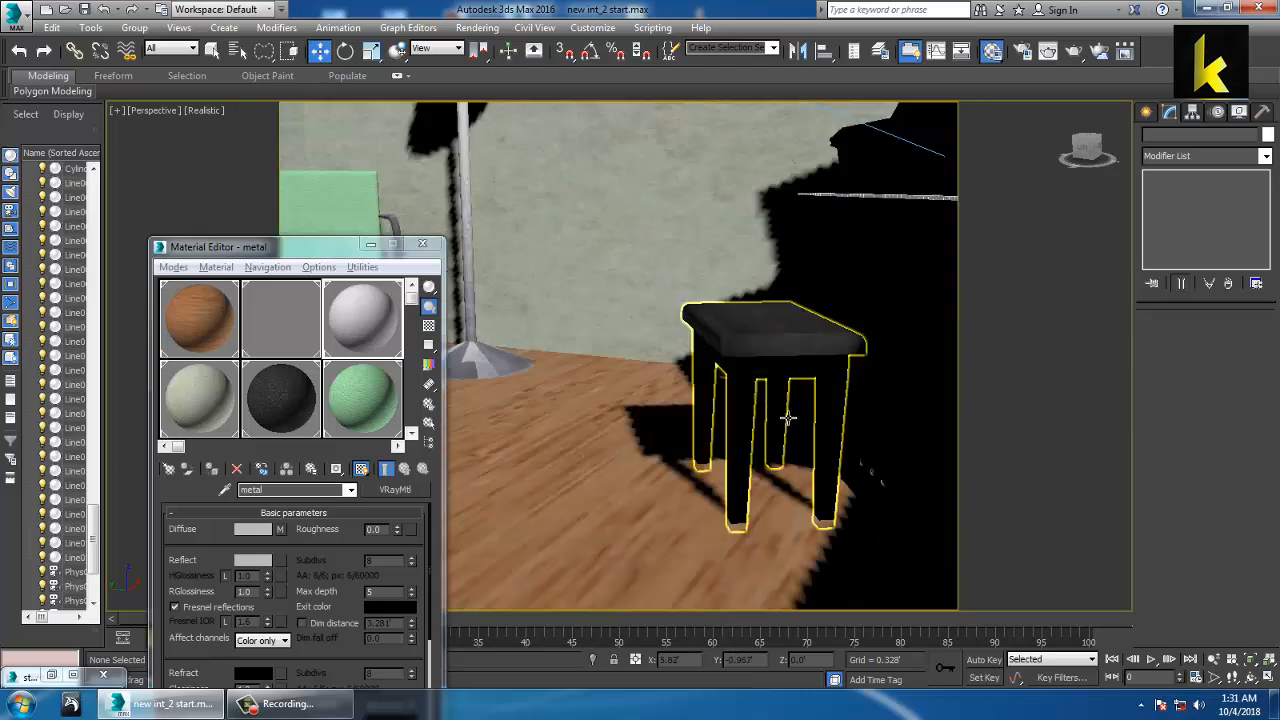
pyautogui.moveTo(655, 315); pyautogui.dragTo(787, 411, button='middle')
pyautogui.click(575, 430)
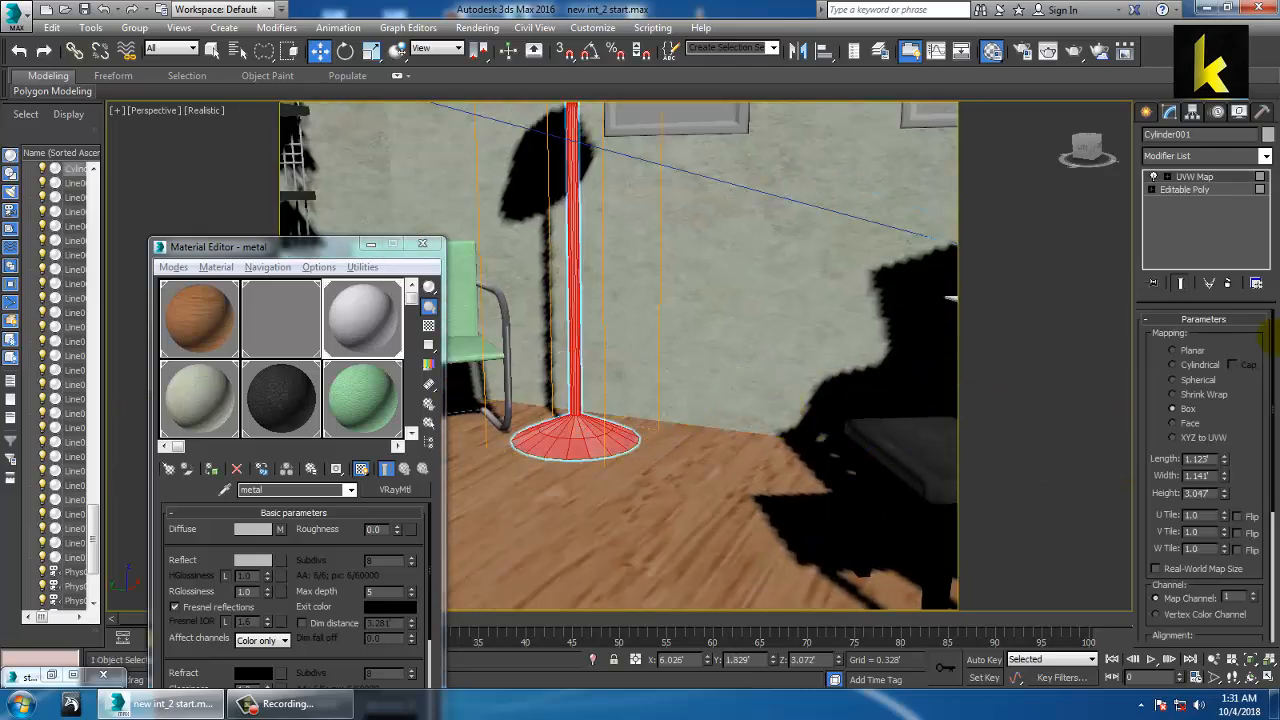
pyautogui.click(1198, 353)
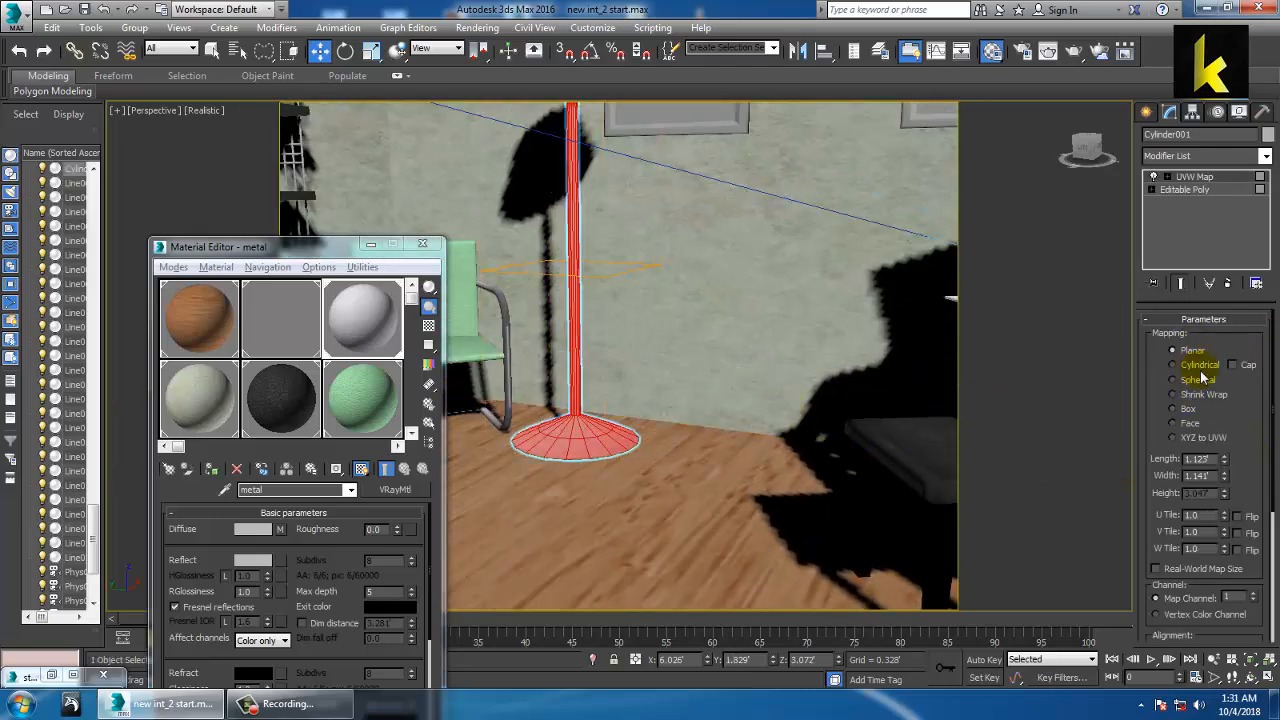
# - Change the floor lamp's UVW Map to Cylindrical mapping, fit its gizmo to the object and clear the selection
pyautogui.click(1201, 367)
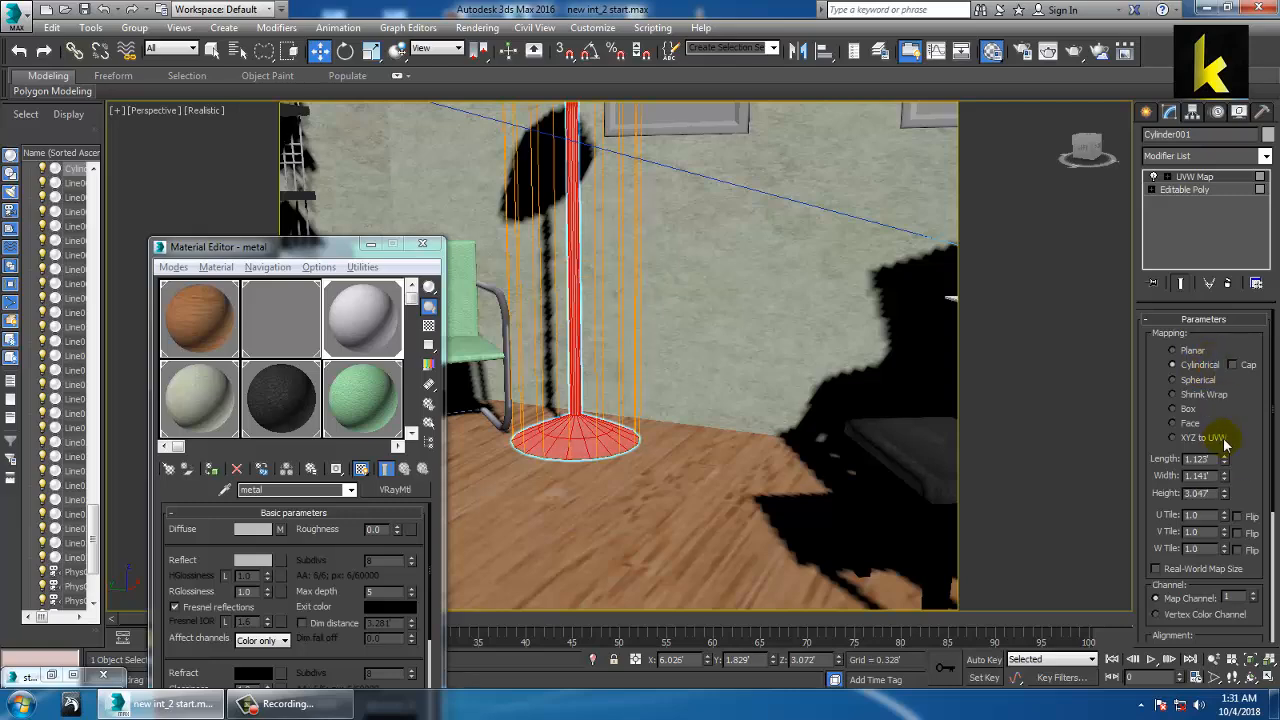
pyautogui.scroll(-5, 1257, 480)
pyautogui.click(1176, 497)
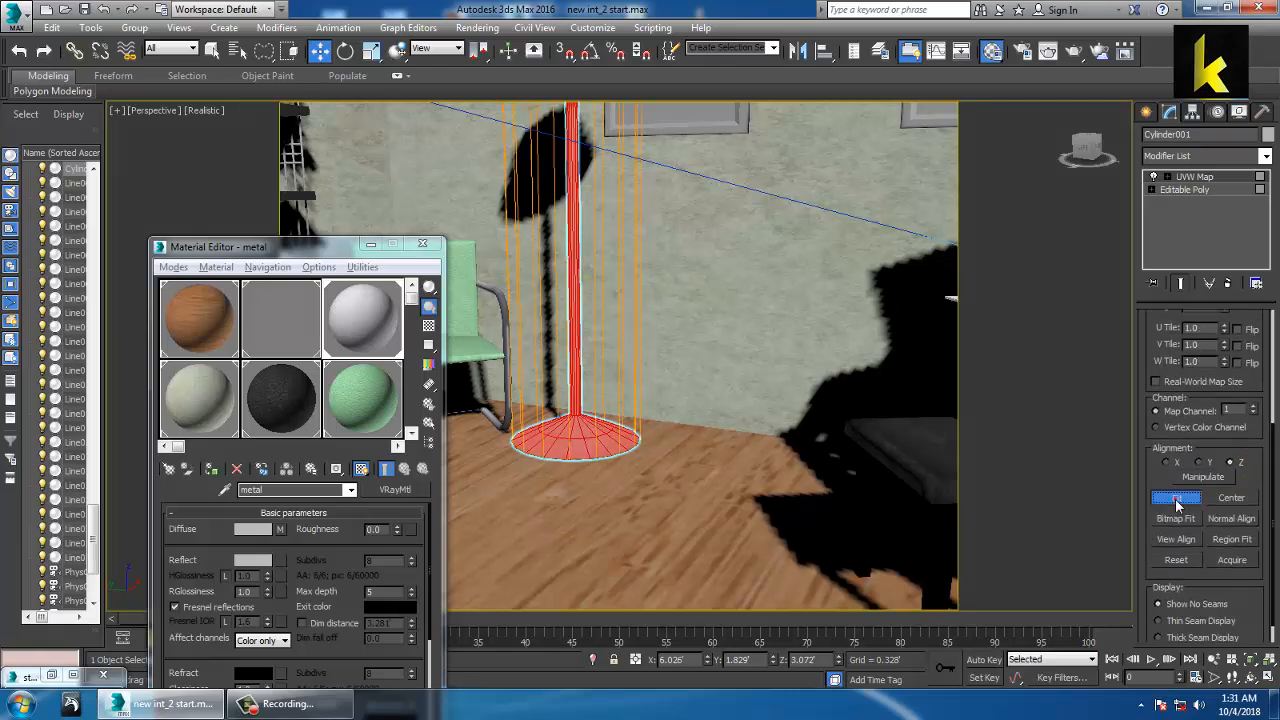
pyautogui.moveTo(793, 362); pyautogui.dragTo(794, 374, button='middle')
pyautogui.scroll(-6, 794, 374)
pyautogui.click(808, 282)
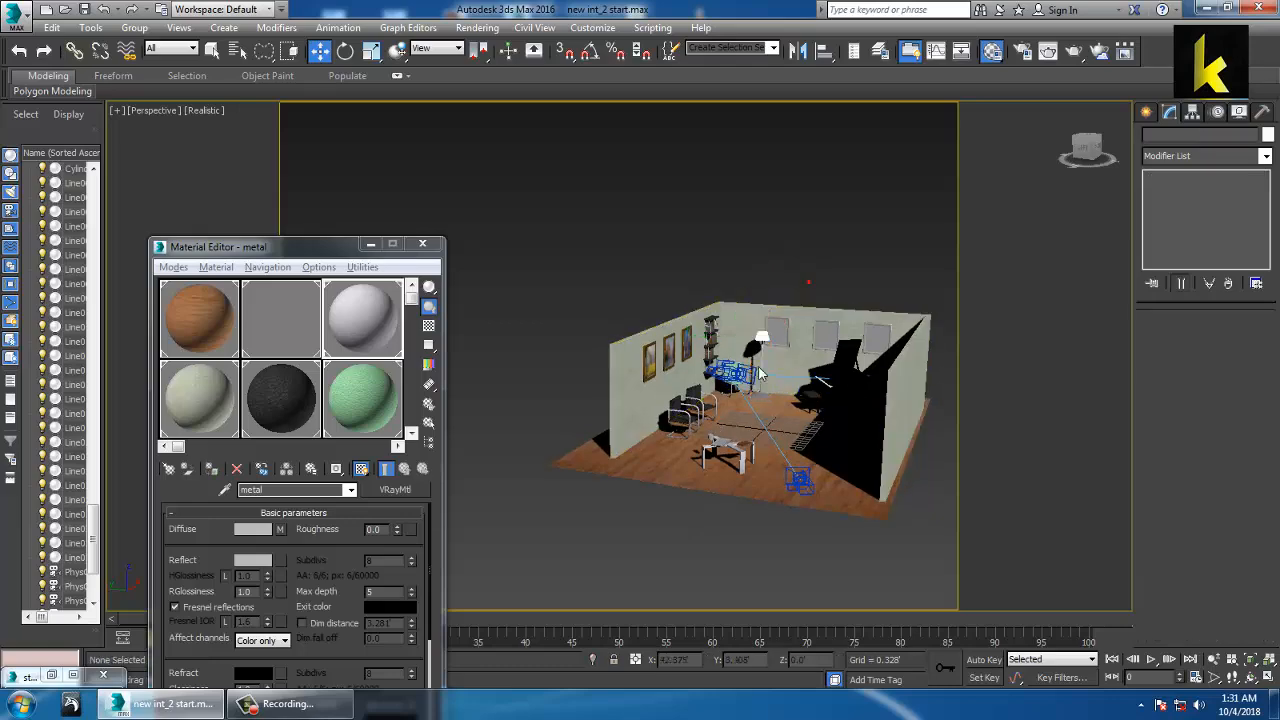
# - Reselect the floor lamp and convert it to an Editable Poly
pyautogui.scroll(3, 756, 398)
pyautogui.scroll(4, 756, 398)
pyautogui.click(815, 285)
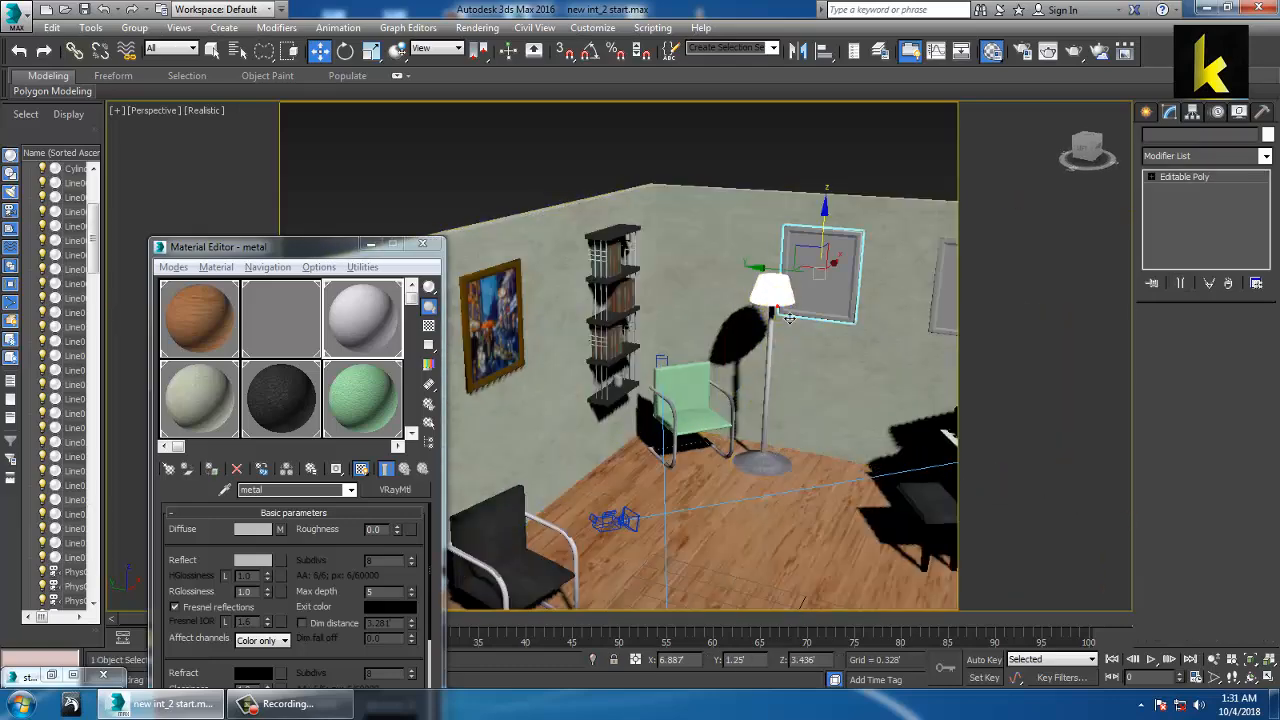
pyautogui.click(789, 312)
pyautogui.rightClick(772, 298)
pyautogui.moveTo(855, 459)
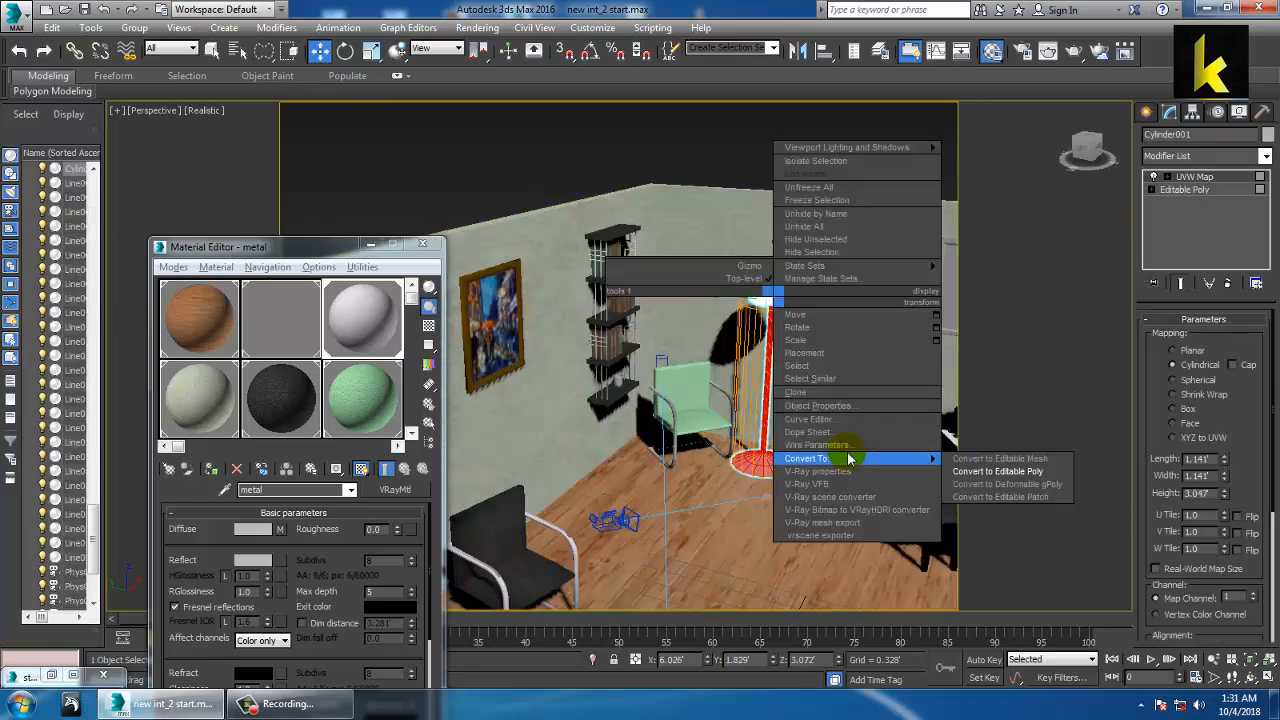
pyautogui.click(1011, 471)
pyautogui.moveTo(858, 335)
pyautogui.mouseDown(button='middle')
pyautogui.moveTo(768, 391)
pyautogui.moveTo(868, 330)
pyautogui.mouseUp(button='middle')
pyautogui.scroll(-4, 866, 330)
# - Select the canvas polygon of the picture frame behind the lamp and convert sample 04 - Default to VRayMtl
pyautogui.click(788, 320)
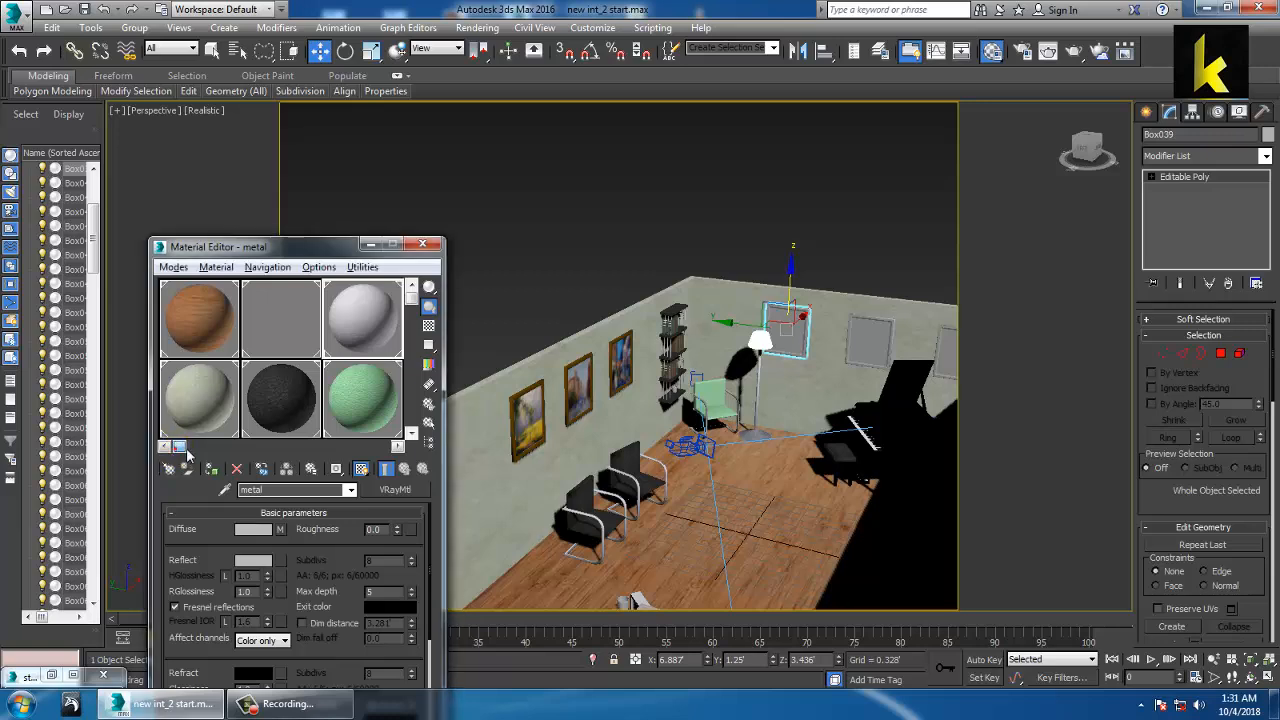
pyautogui.moveTo(173, 447); pyautogui.dragTo(390, 447)
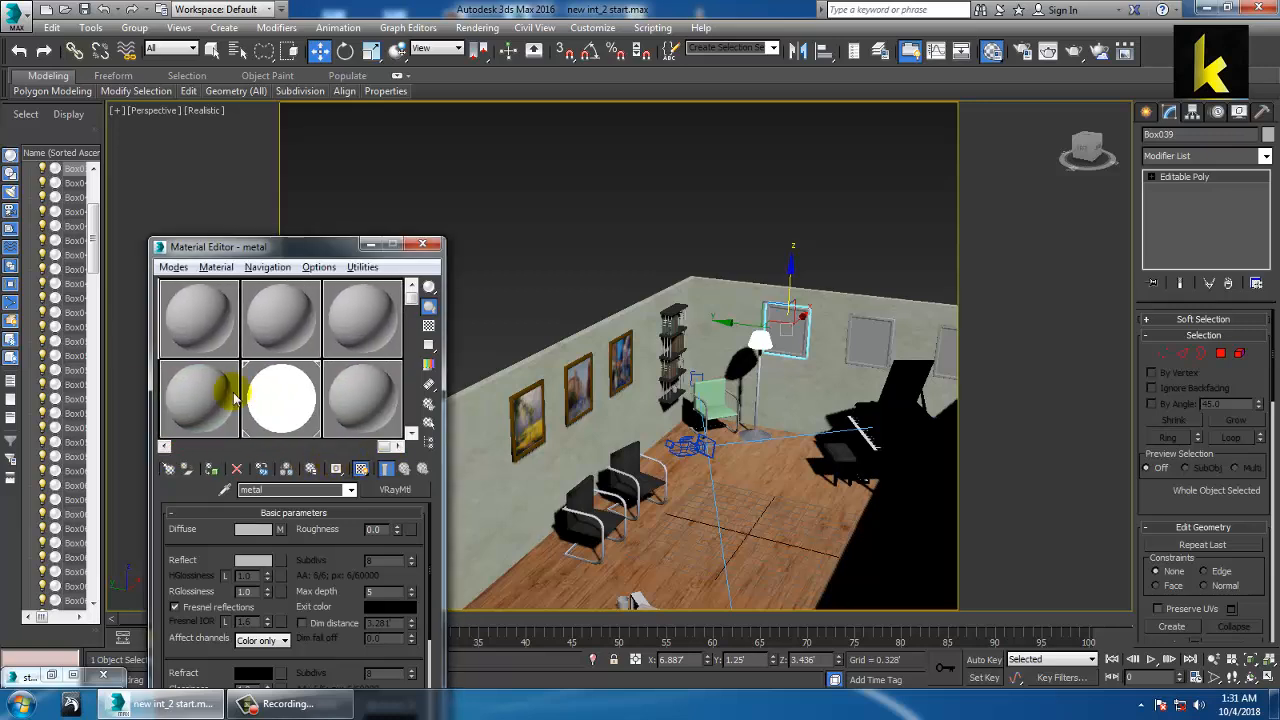
pyautogui.click(184, 318)
pyautogui.click(1221, 353)
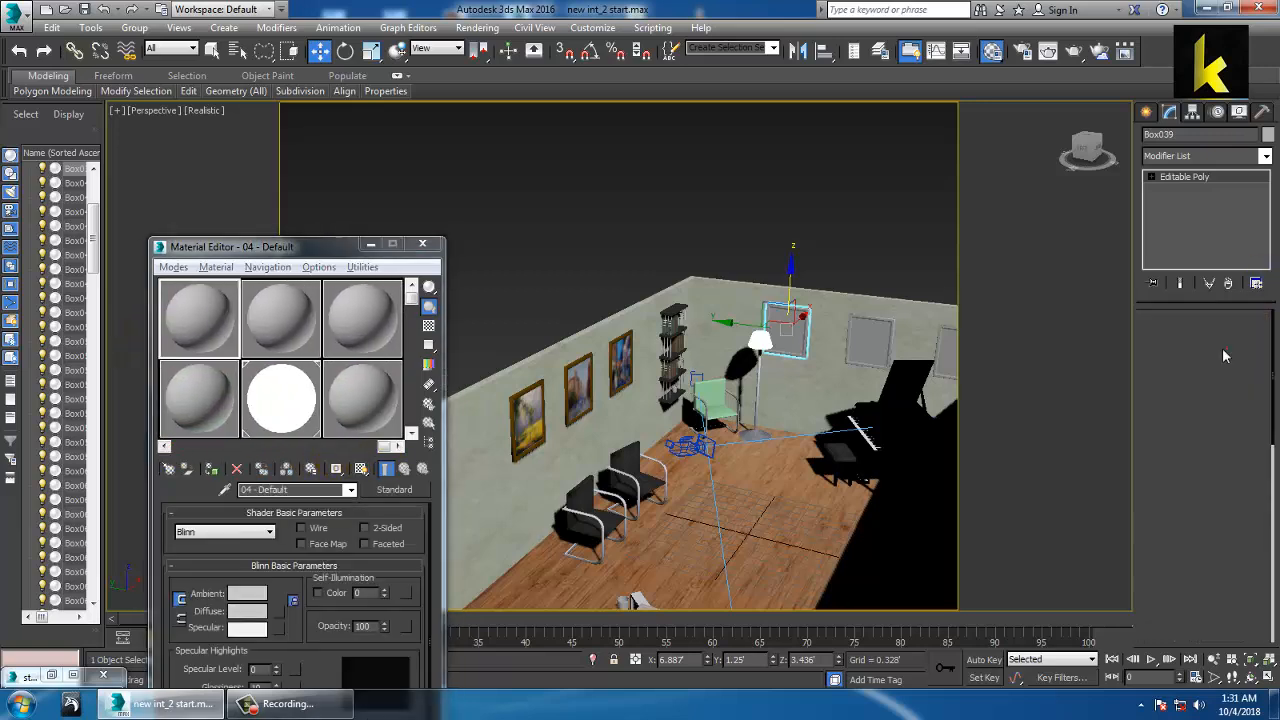
pyautogui.click(777, 341)
pyautogui.click(394, 489)
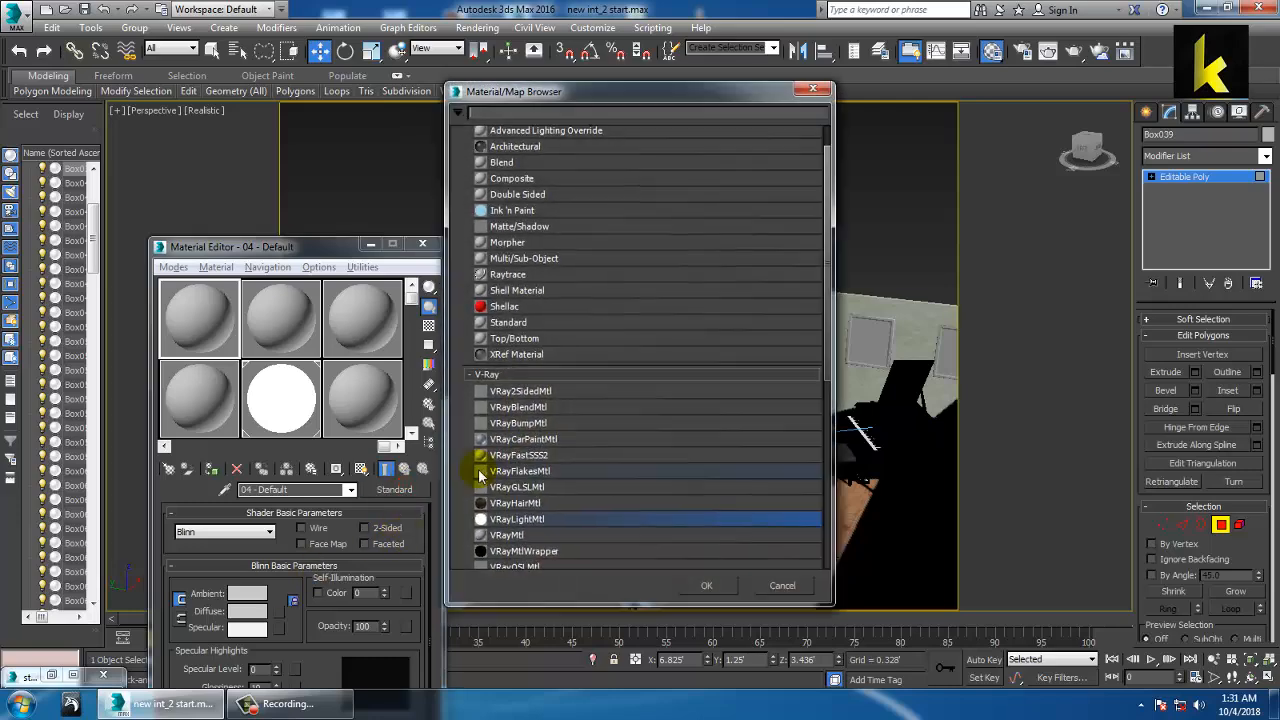
pyautogui.scroll(-2, 566, 468)
pyautogui.doubleClick(510, 497)
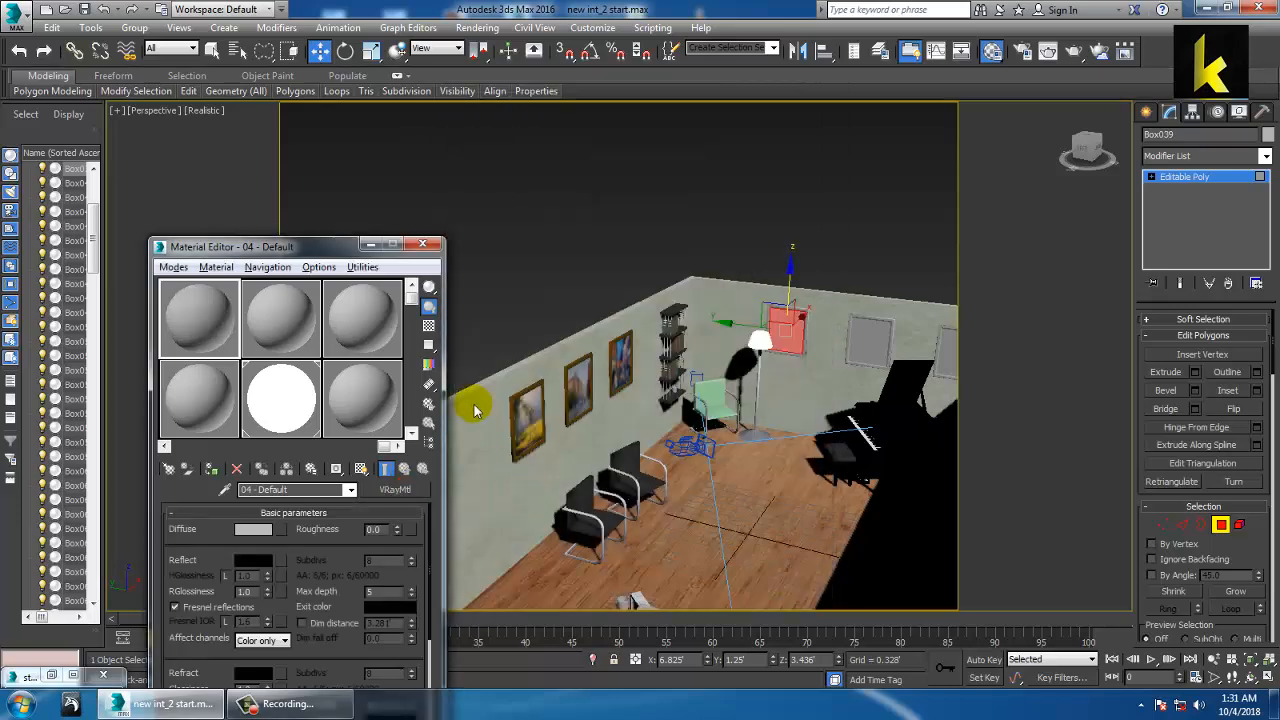
# - Start a Bitmap diffuse map for 04 - Default and preview the pictures in the my new textures folder
pyautogui.click(281, 530)
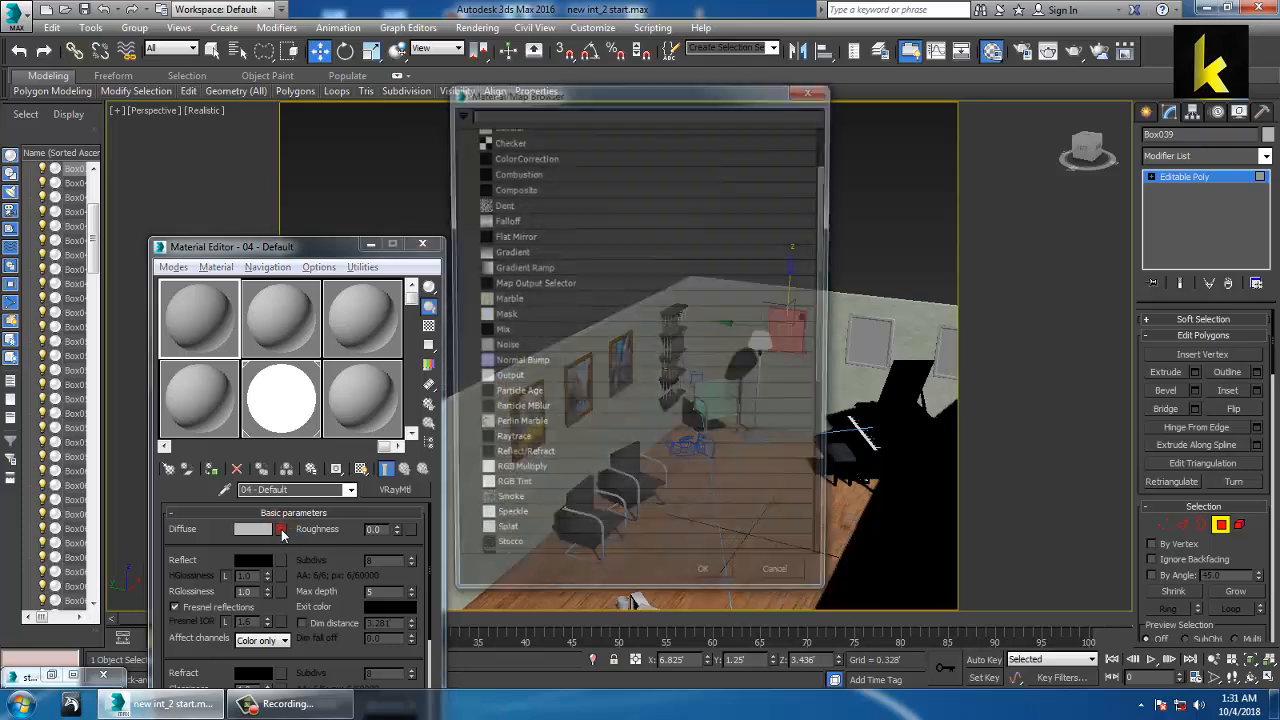
pyautogui.scroll(2, 553, 252)
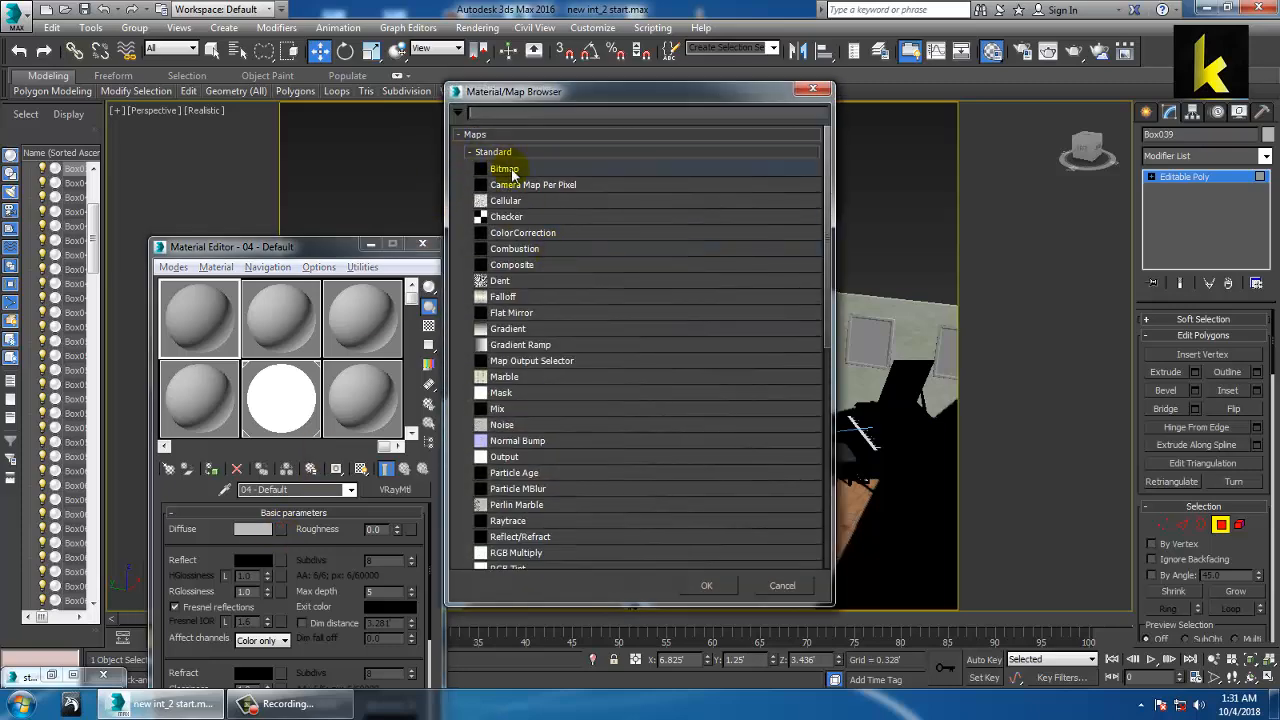
pyautogui.doubleClick(505, 169)
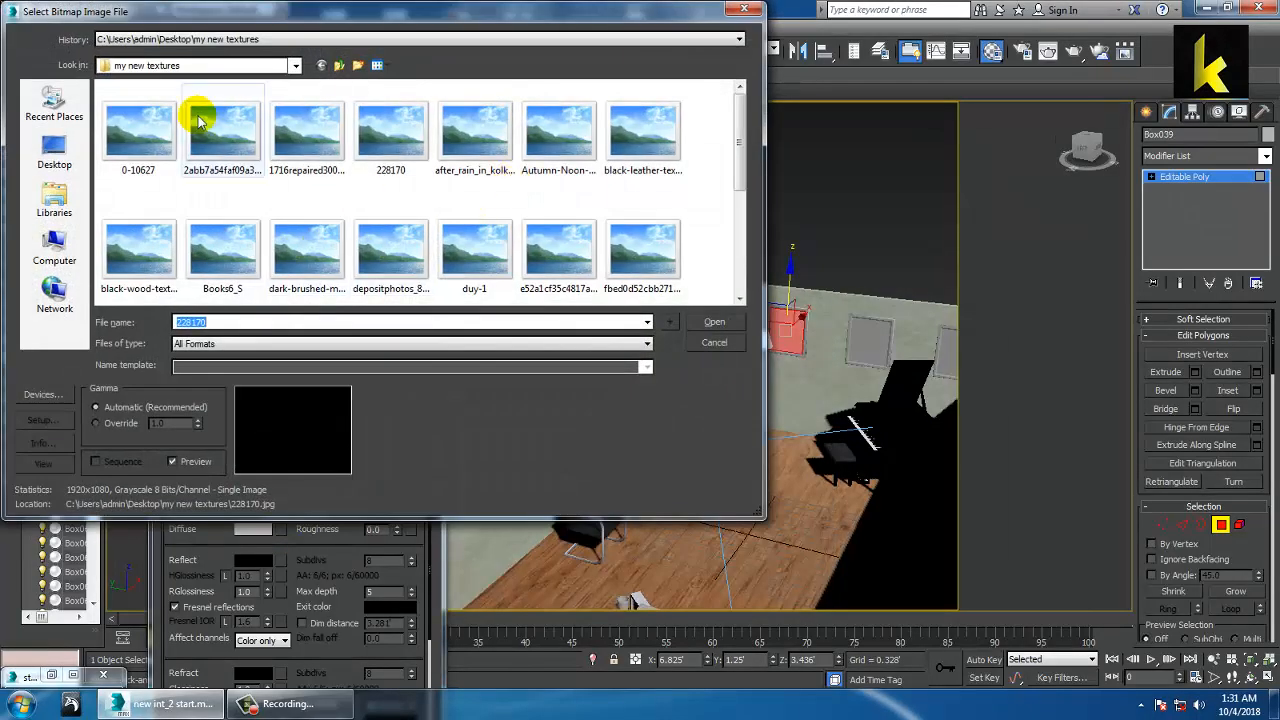
pyautogui.rightClick(157, 123)
pyautogui.click(249, 149)
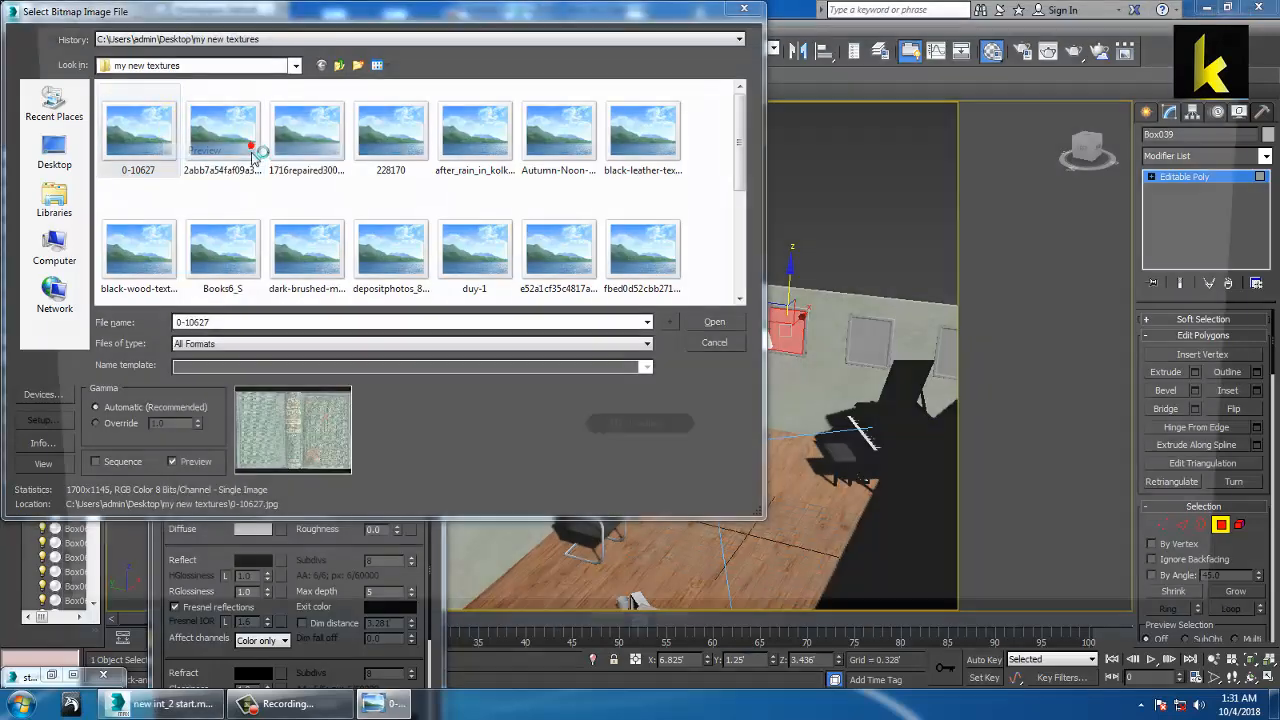
pyautogui.press('Left')
pyautogui.press('Left')
pyautogui.press('Left')
pyautogui.press('Left')
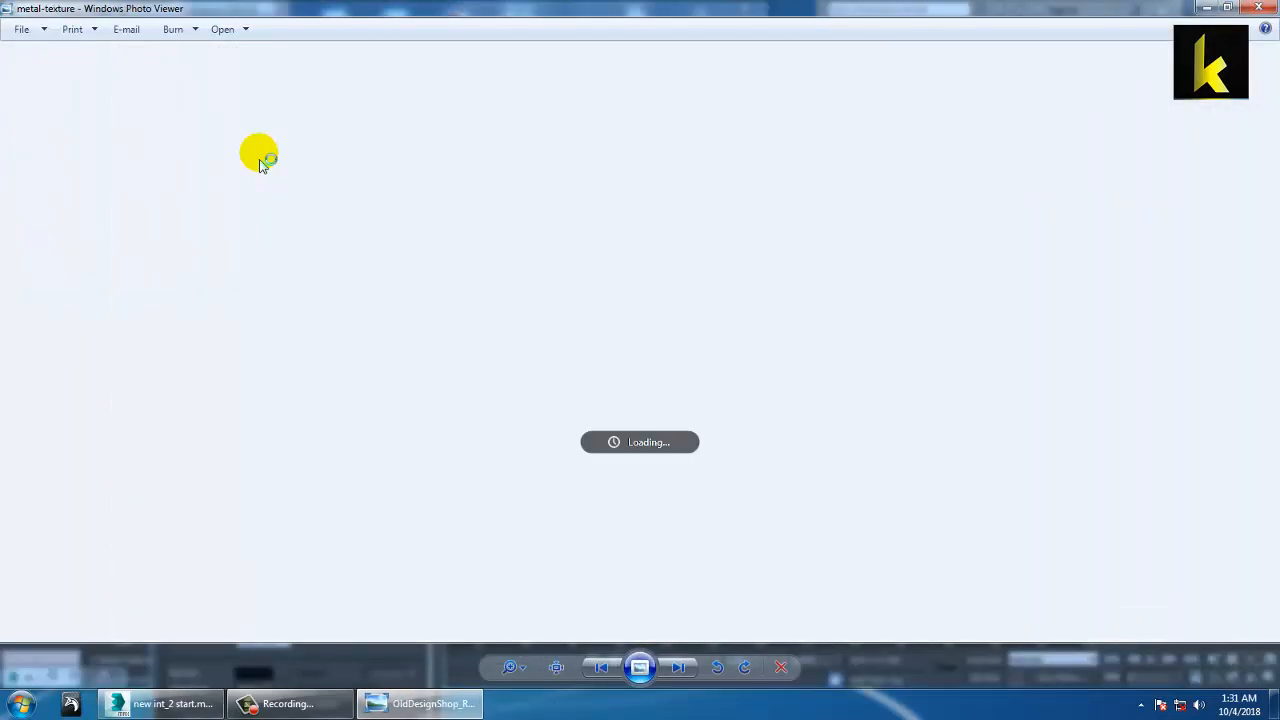
pyautogui.press('Left')
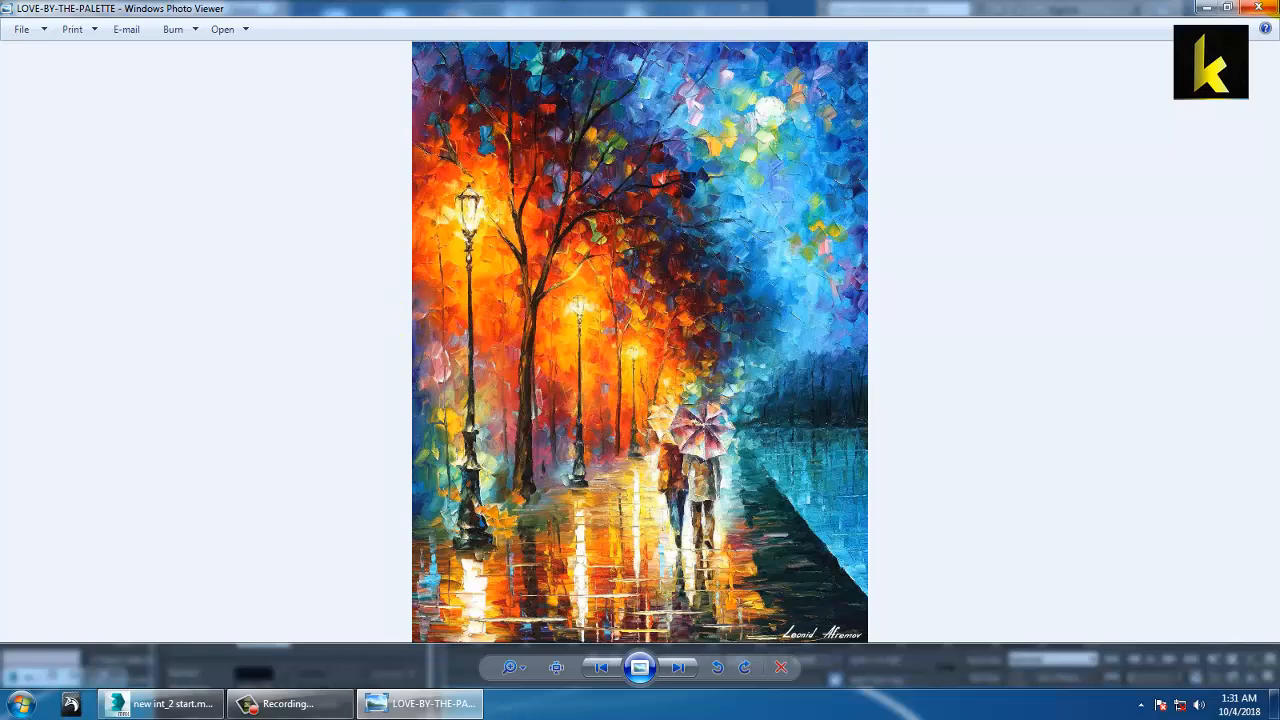
pyautogui.click(1258, 7)
# - Load LOVE-BY-THE-PALETTE as the diffuse bitmap and assign the material to the selected canvas polygon
pyautogui.click(300, 255)
pyautogui.scroll(-5, 292, 270)
pyautogui.click(289, 262)
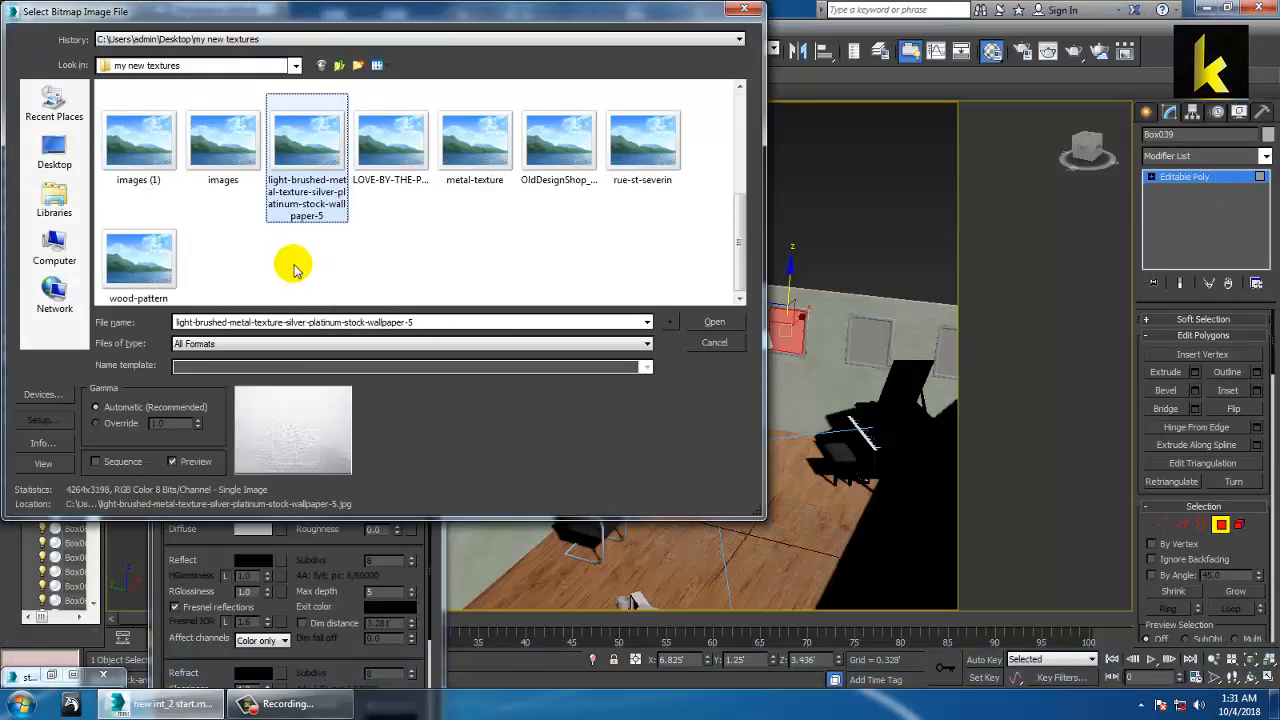
pyautogui.click(355, 158)
pyautogui.doubleClick(380, 155)
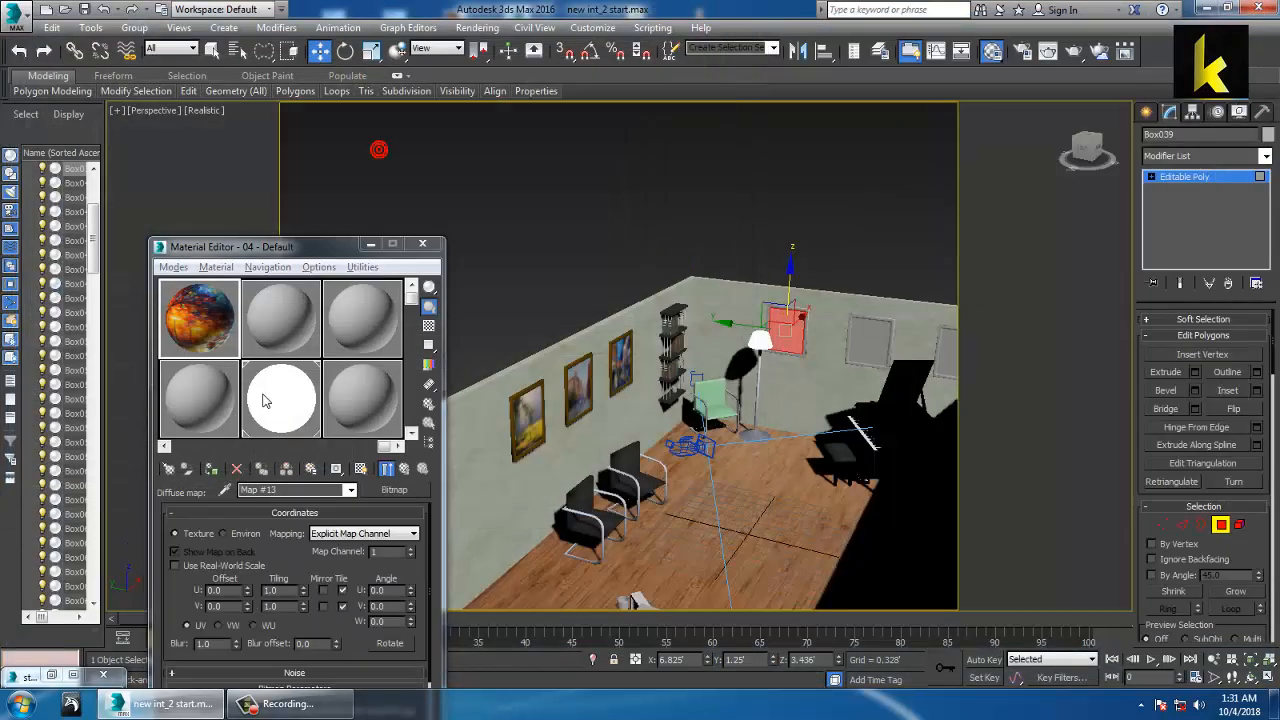
pyautogui.click(212, 469)
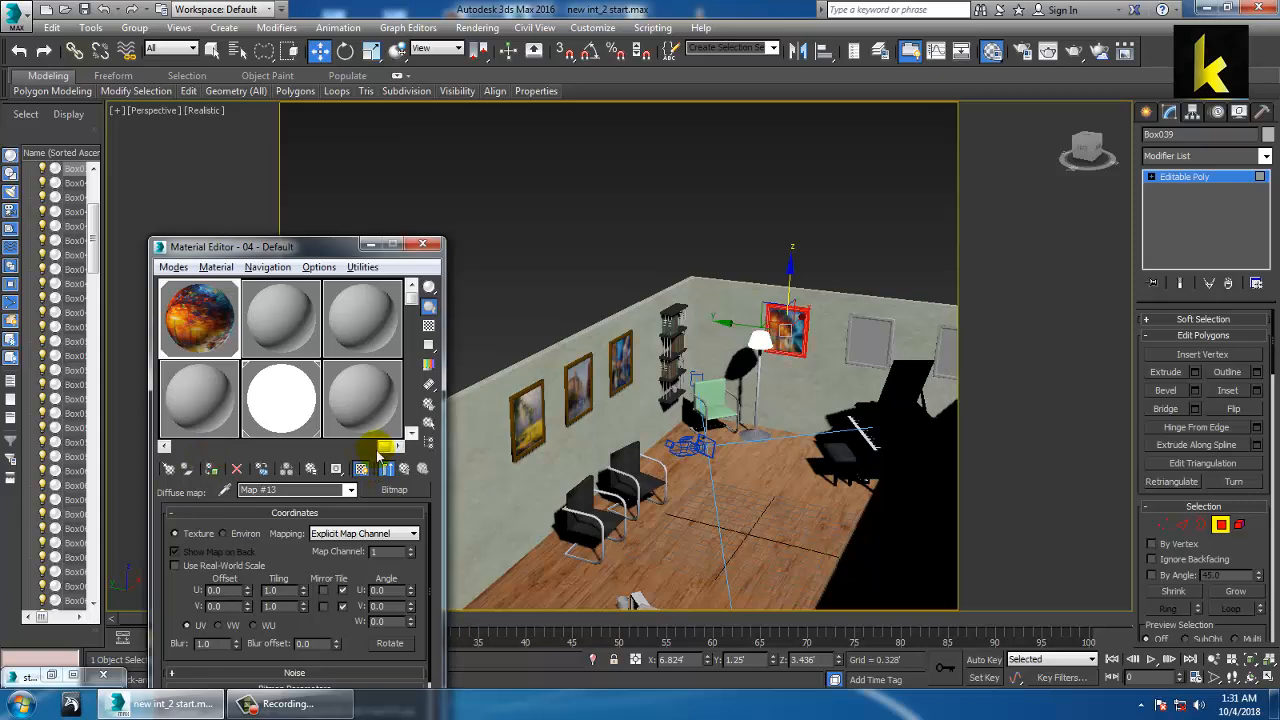
# - Assign the brown 20 - Default material to the picture's selected frame polygons and deselect the picture
pyautogui.moveTo(380, 447); pyautogui.dragTo(175, 446)
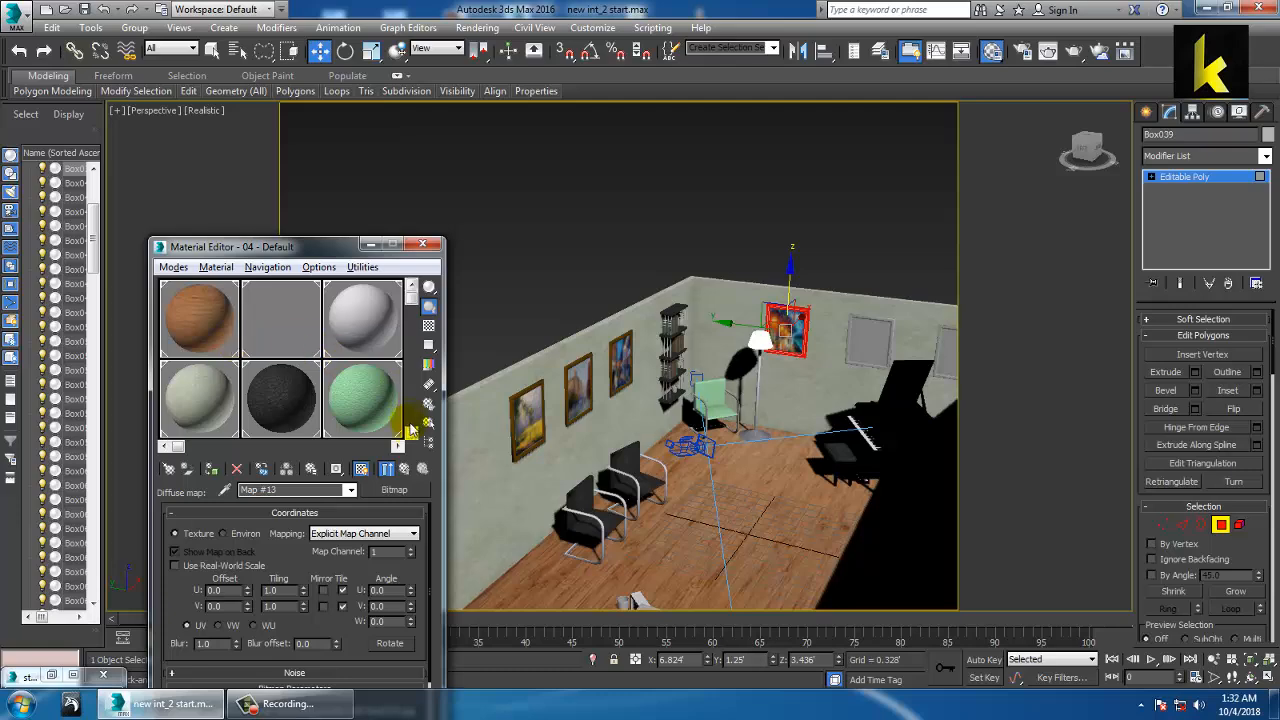
pyautogui.scroll(-2, 415, 320)
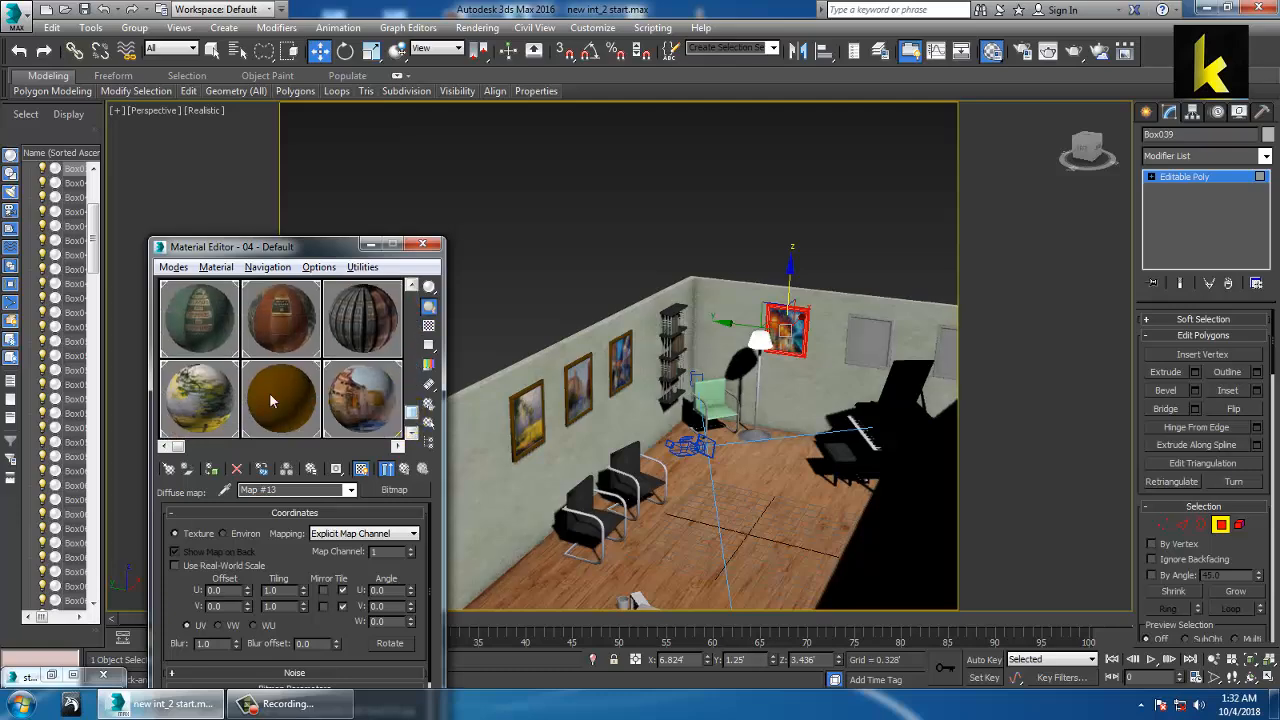
pyautogui.click(270, 398)
pyautogui.click(212, 473)
pyautogui.moveTo(655, 289); pyautogui.dragTo(658, 338, button='middle')
pyautogui.click(1197, 181)
pyautogui.click(748, 257)
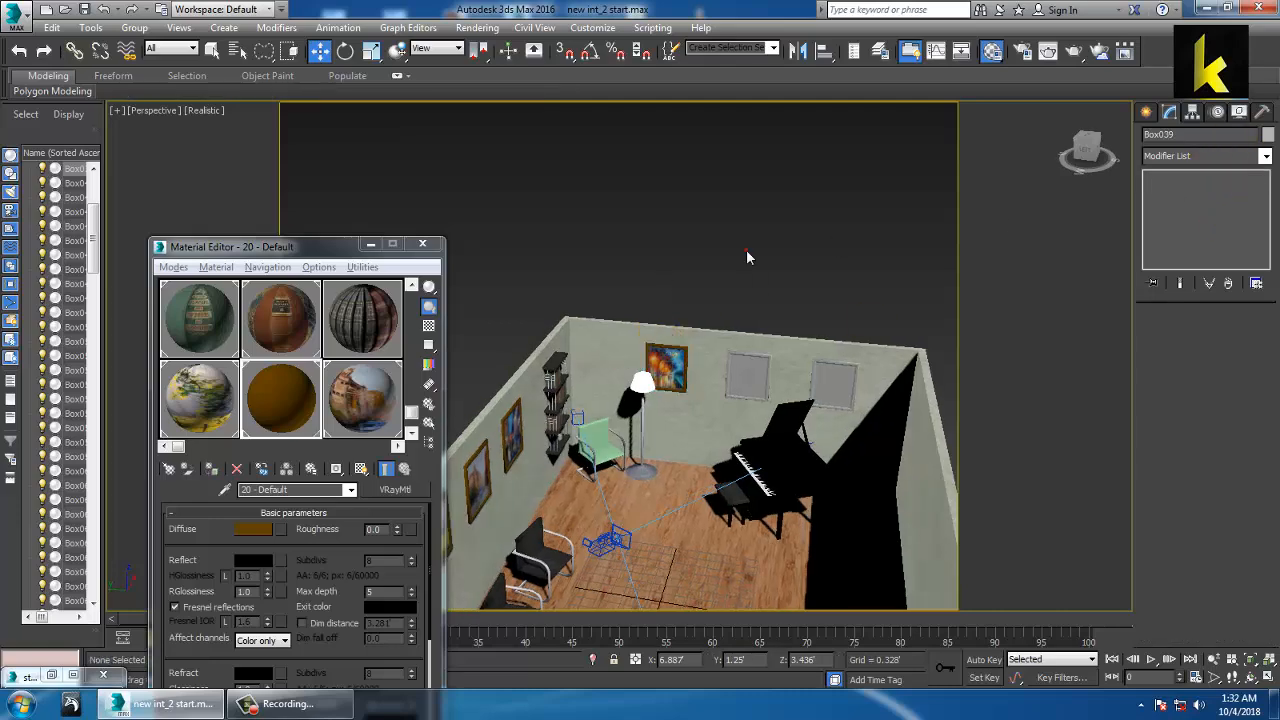
# - Select the canvas polygon of the untextured picture frame above the piano, beside the finished painting
pyautogui.moveTo(738, 400)
pyautogui.keyDown('alt'); pyautogui.mouseDown(button='middle')
pyautogui.moveTo(648, 354)
pyautogui.moveTo(683, 342)
pyautogui.mouseUp(button='middle'); pyautogui.keyUp('alt')
pyautogui.click(544, 337)
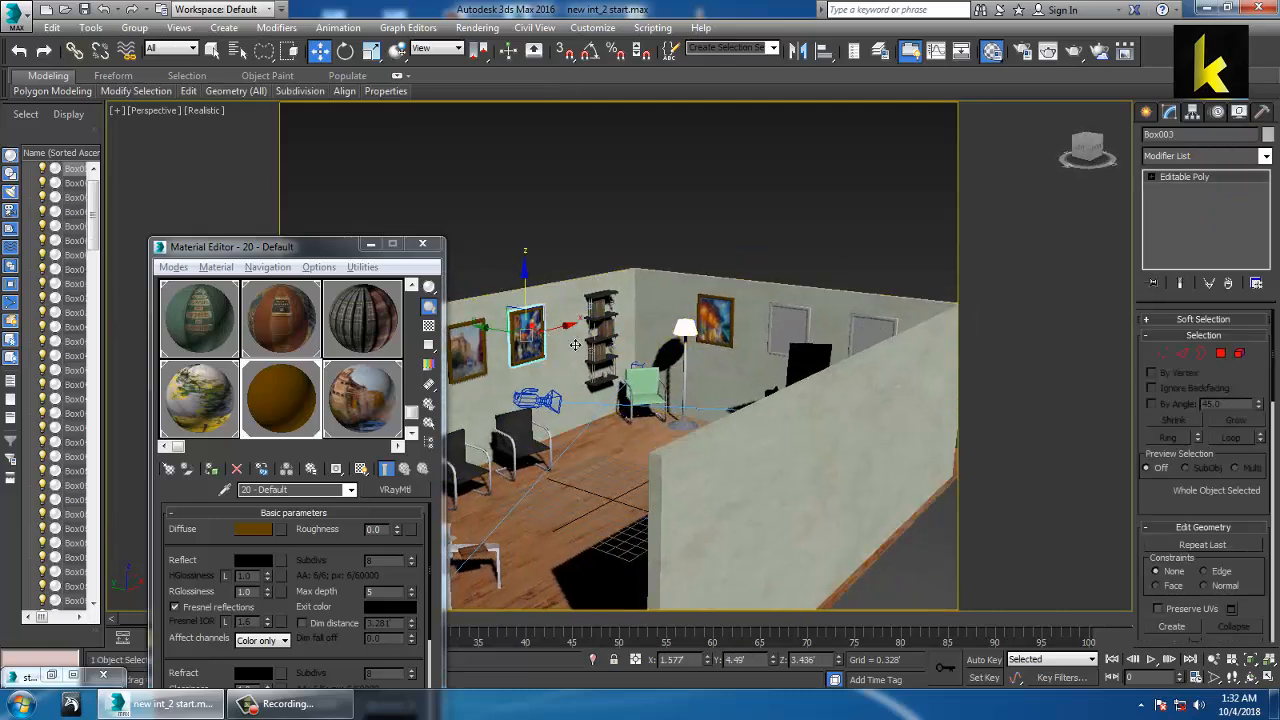
pyautogui.moveTo(782, 336)
pyautogui.keyDown('alt'); pyautogui.mouseDown(button='middle')
pyautogui.moveTo(811, 349)
pyautogui.moveTo(780, 389)
pyautogui.mouseUp(button='middle'); pyautogui.keyUp('alt')
pyautogui.scroll(3, 780, 389)
pyautogui.click(744, 381)
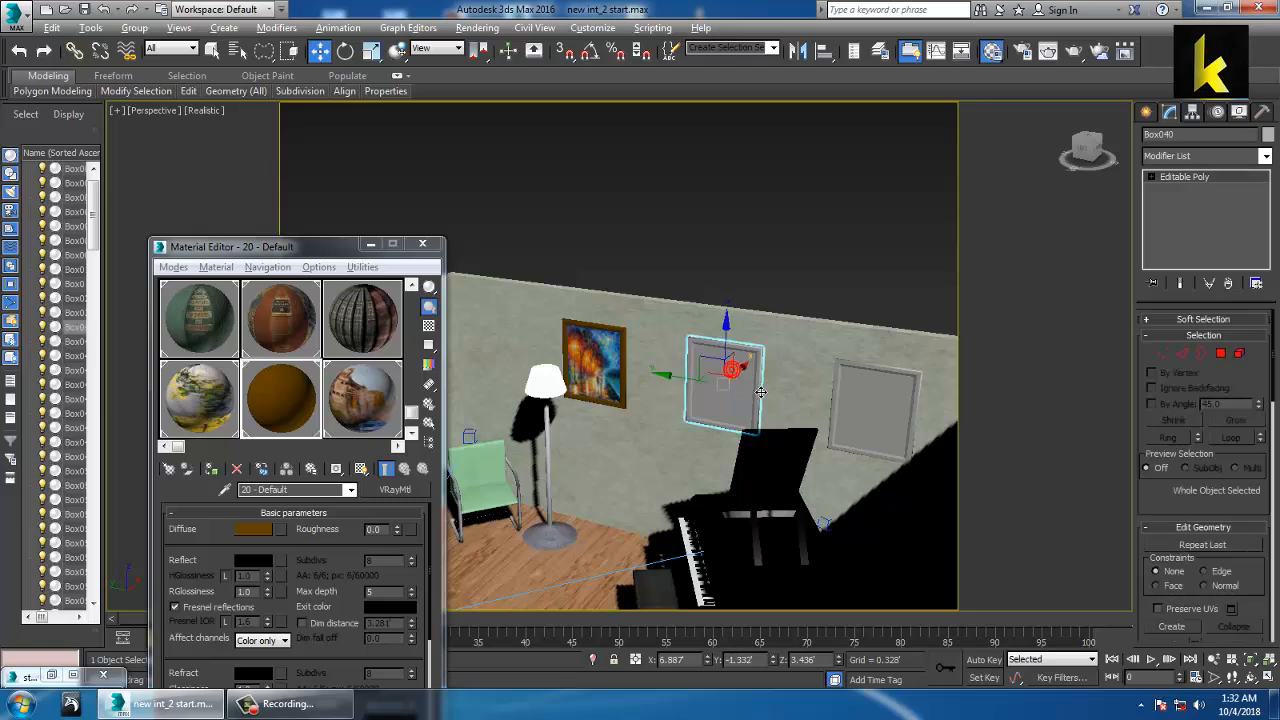
pyautogui.scroll(3, 729, 366)
pyautogui.click(1221, 355)
pyautogui.click(726, 383)
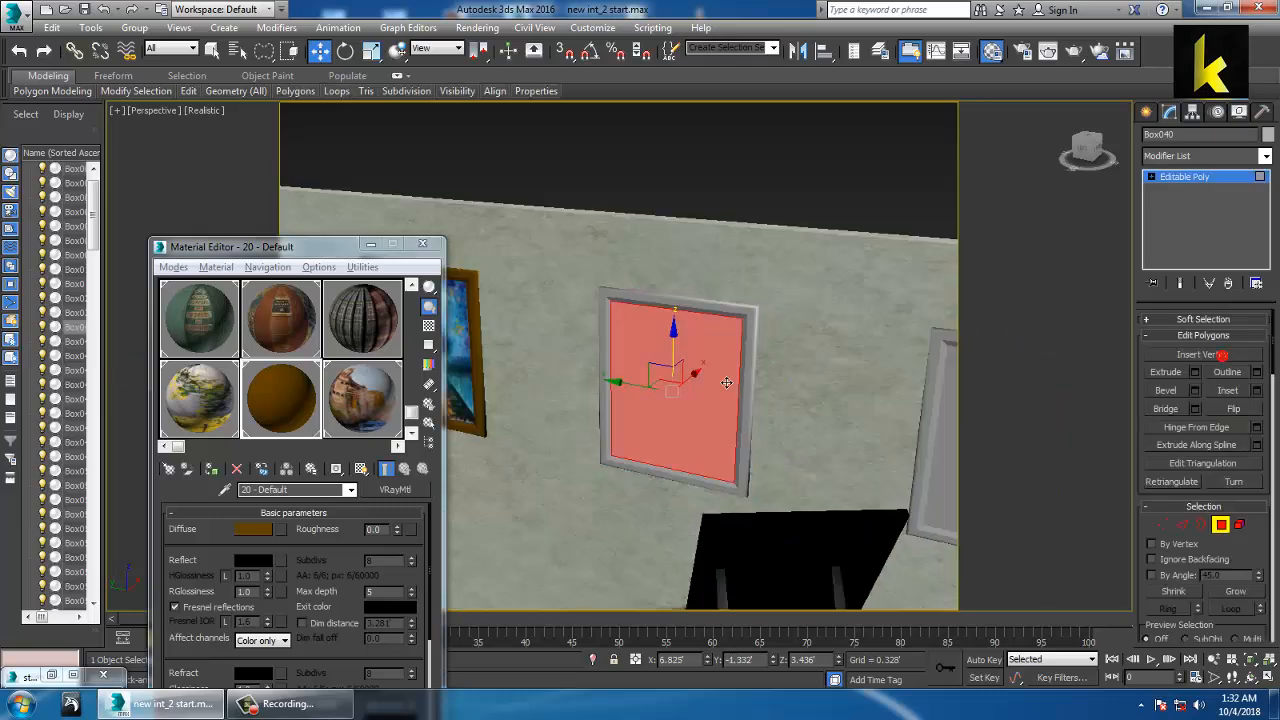
# - Pick the unused sample 24 - Default and convert it to VRayMtl
pyautogui.click(400, 447)
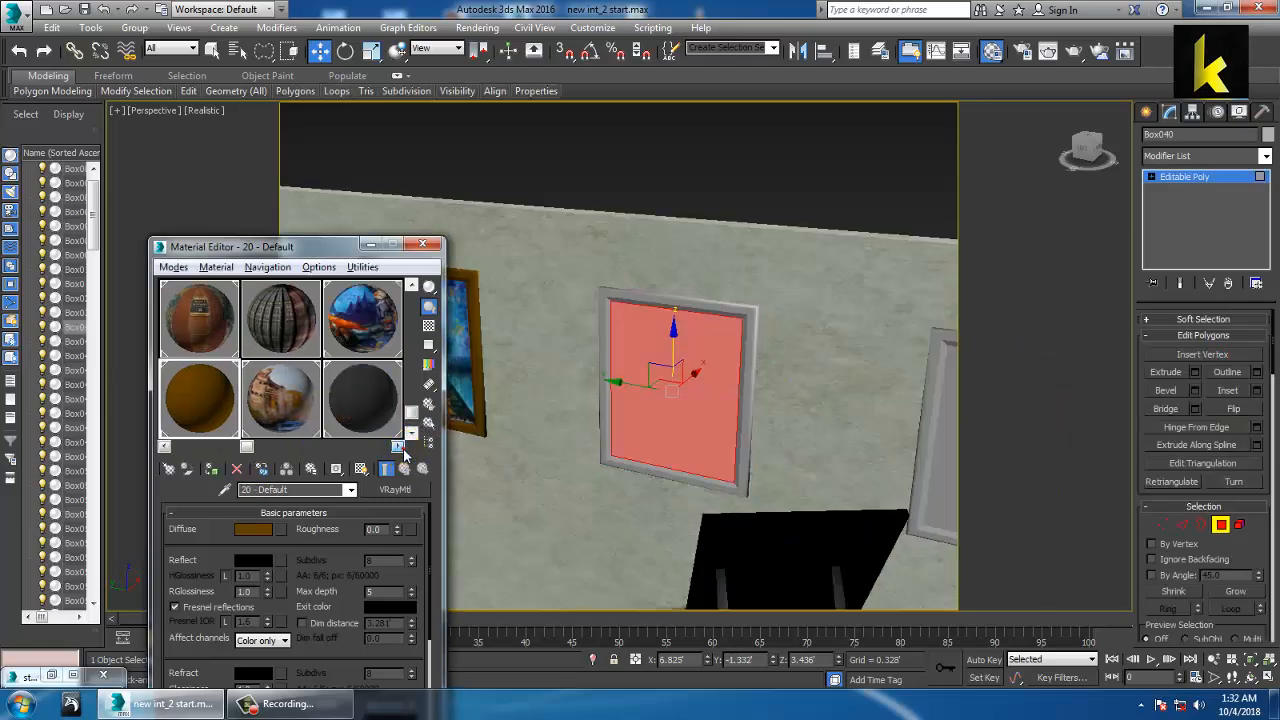
pyautogui.click(400, 447)
pyautogui.click(400, 447)
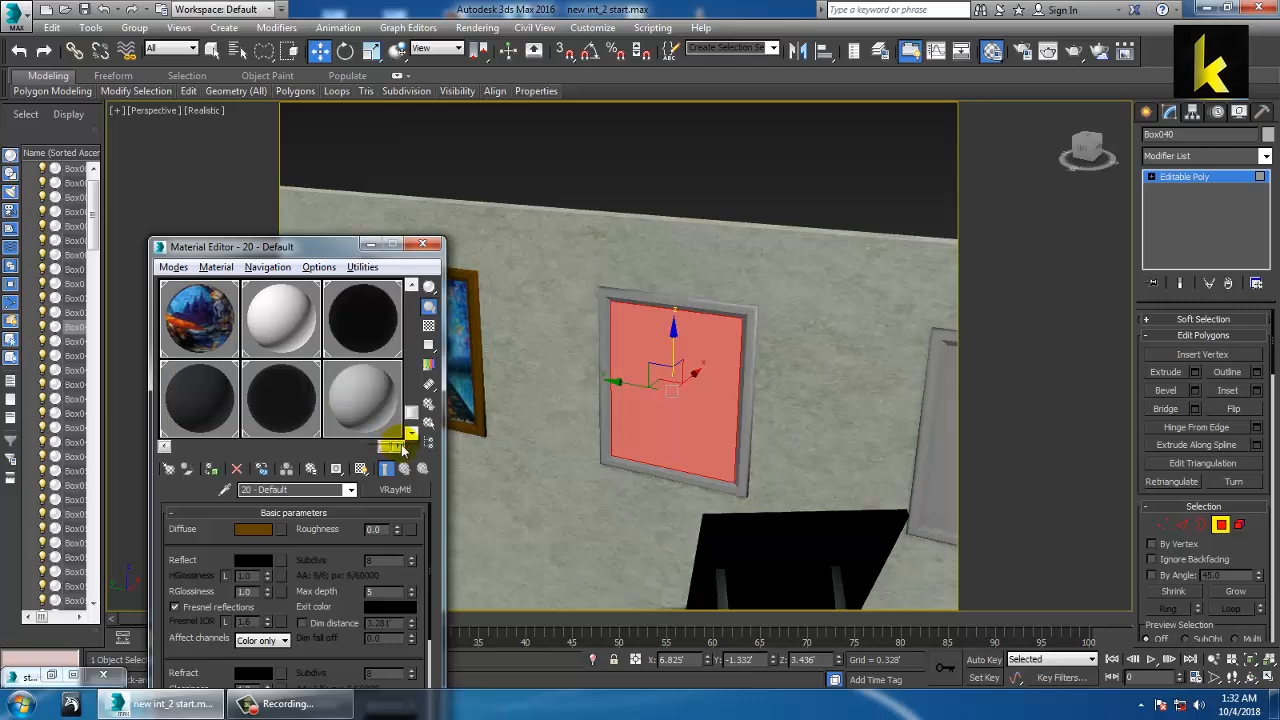
pyautogui.click(383, 412)
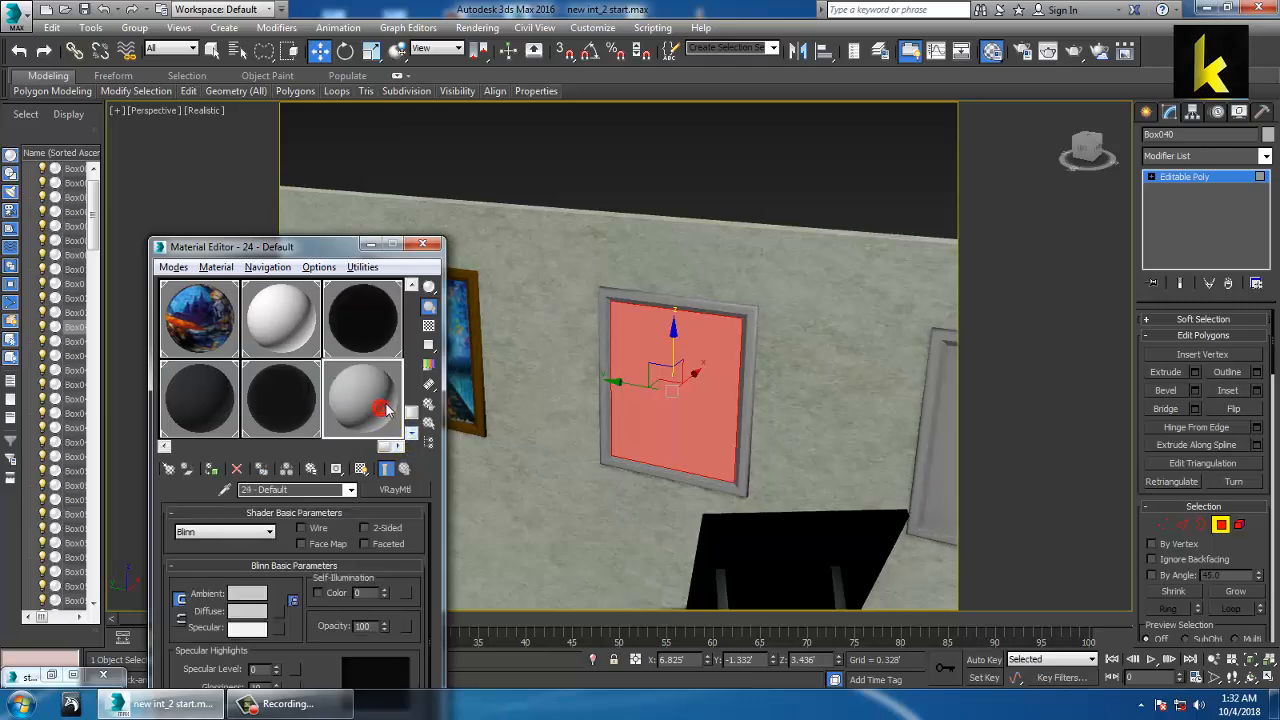
pyautogui.click(400, 494)
pyautogui.scroll(-2, 528, 477)
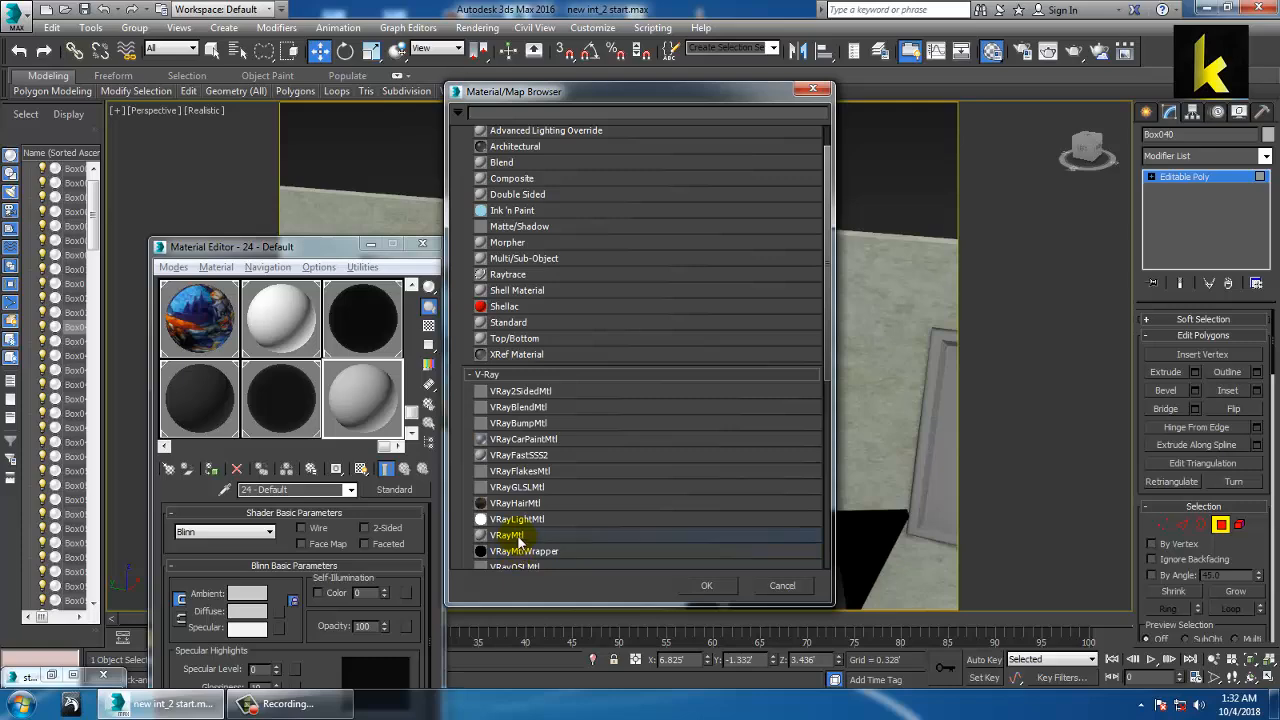
pyautogui.doubleClick(515, 536)
# - Load duy-1 as the Bitmap diffuse map, assign the material to the selected canvas and show it in the viewport
pyautogui.click(282, 531)
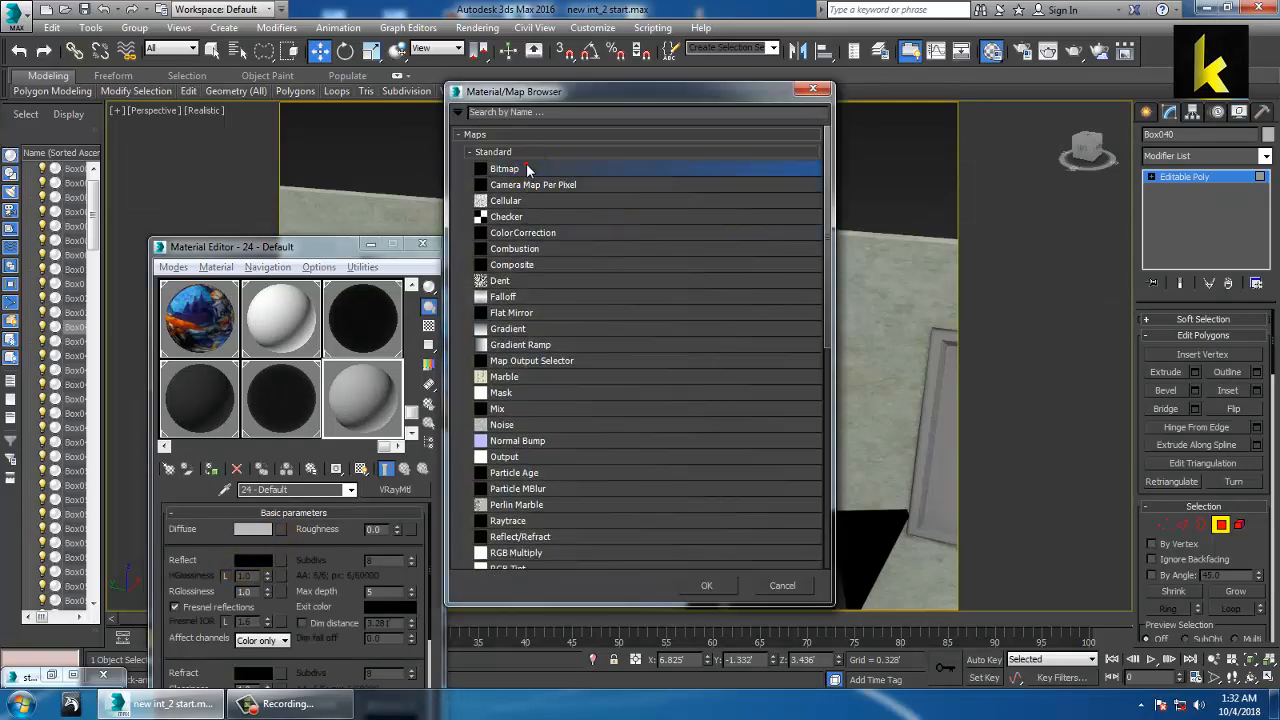
pyautogui.doubleClick(520, 169)
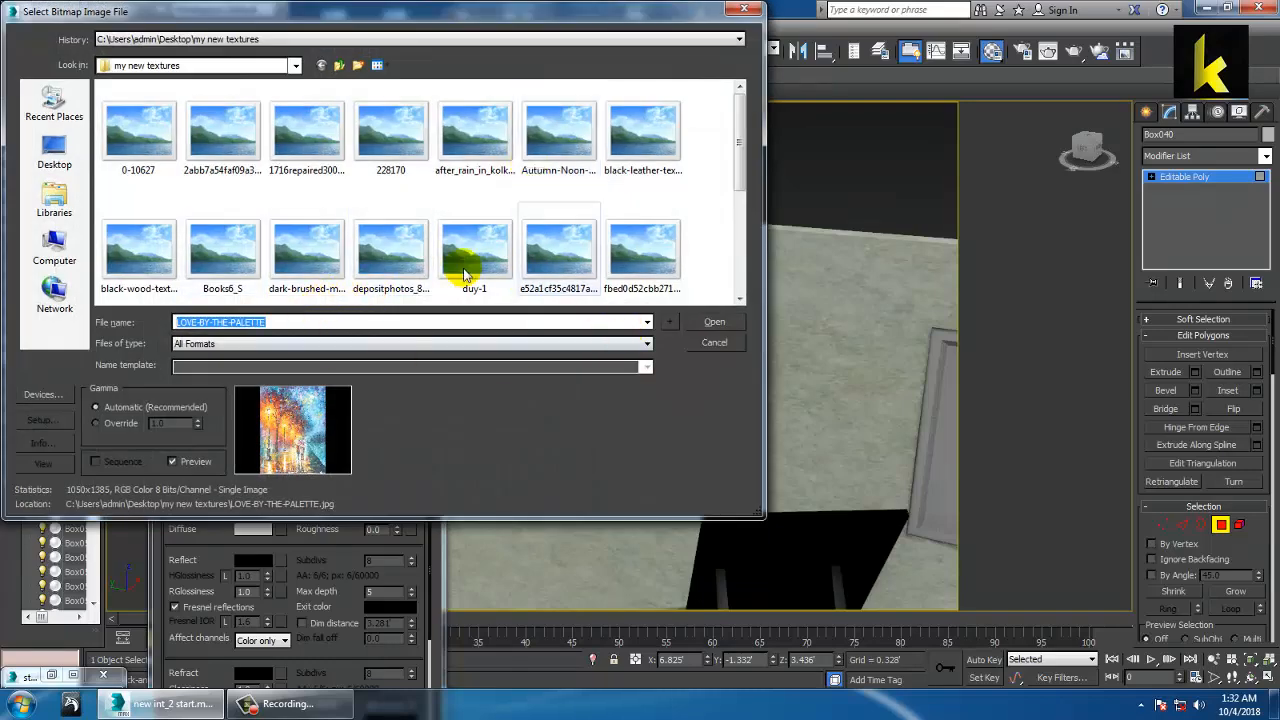
pyautogui.click(220, 264)
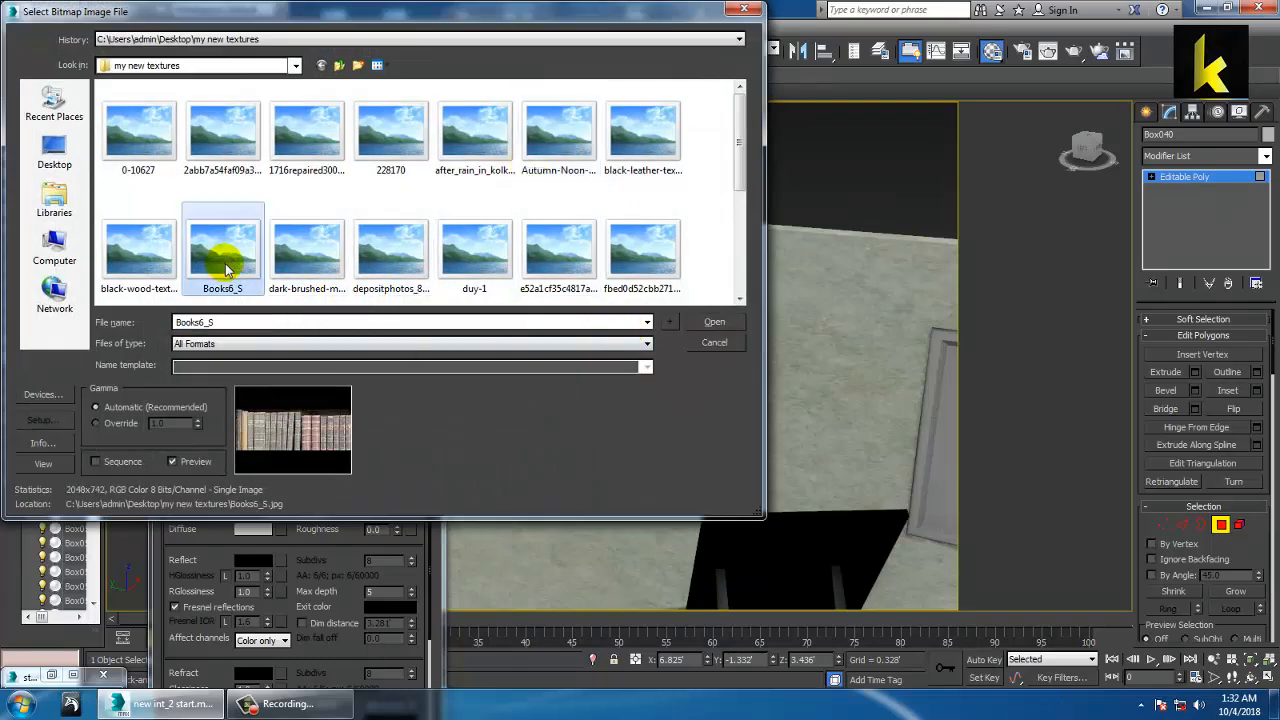
pyautogui.press('Right')
pyautogui.press('Right')
pyautogui.press('Right')
pyautogui.press('Right')
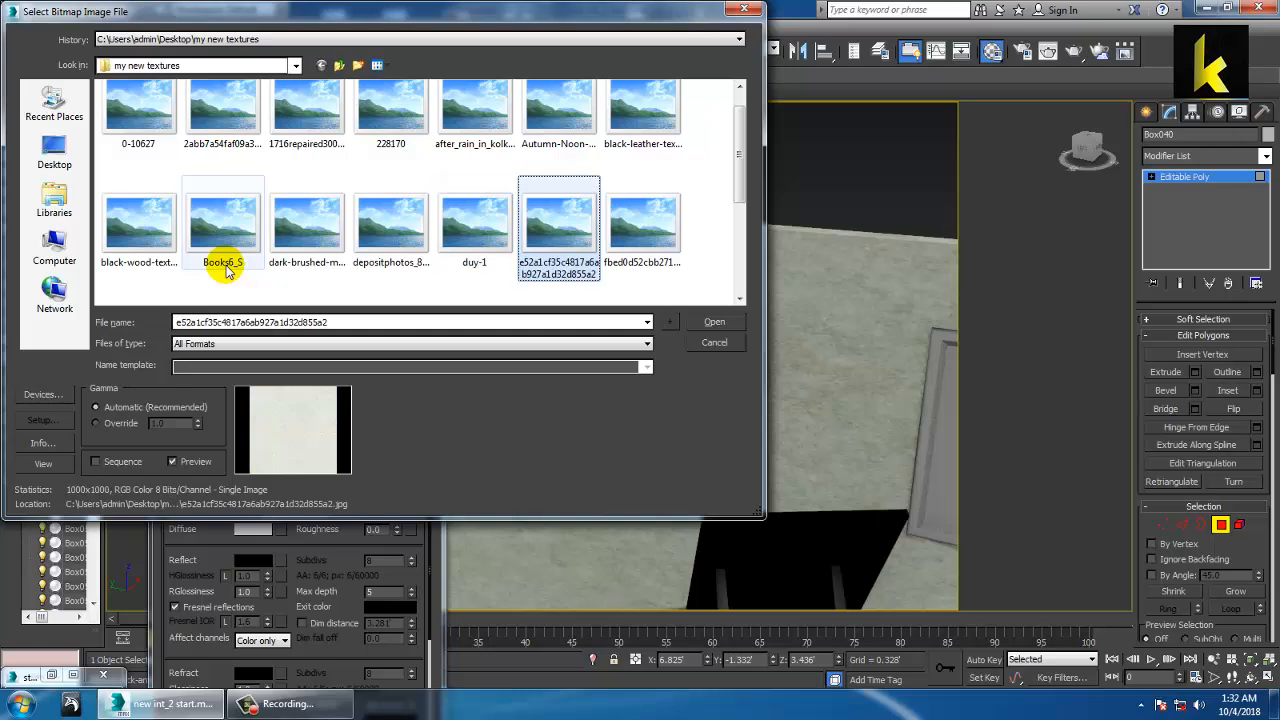
pyautogui.doubleClick(475, 222)
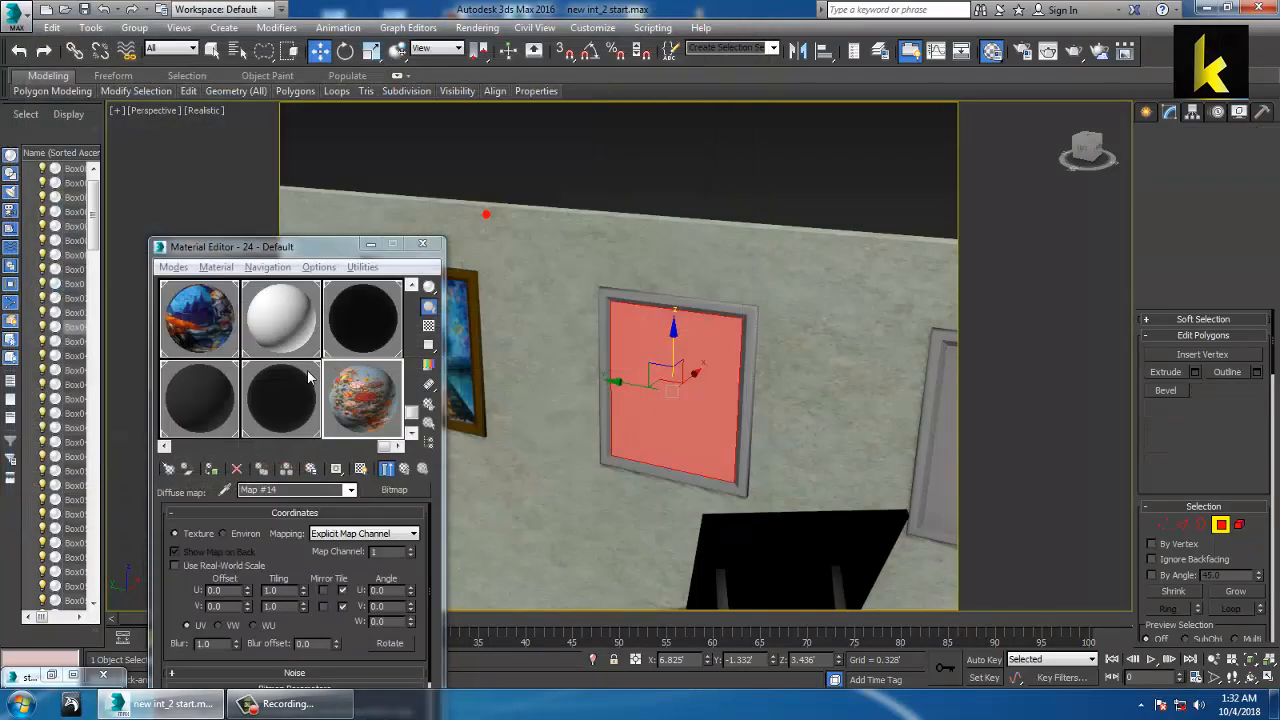
pyautogui.click(211, 468)
pyautogui.click(366, 473)
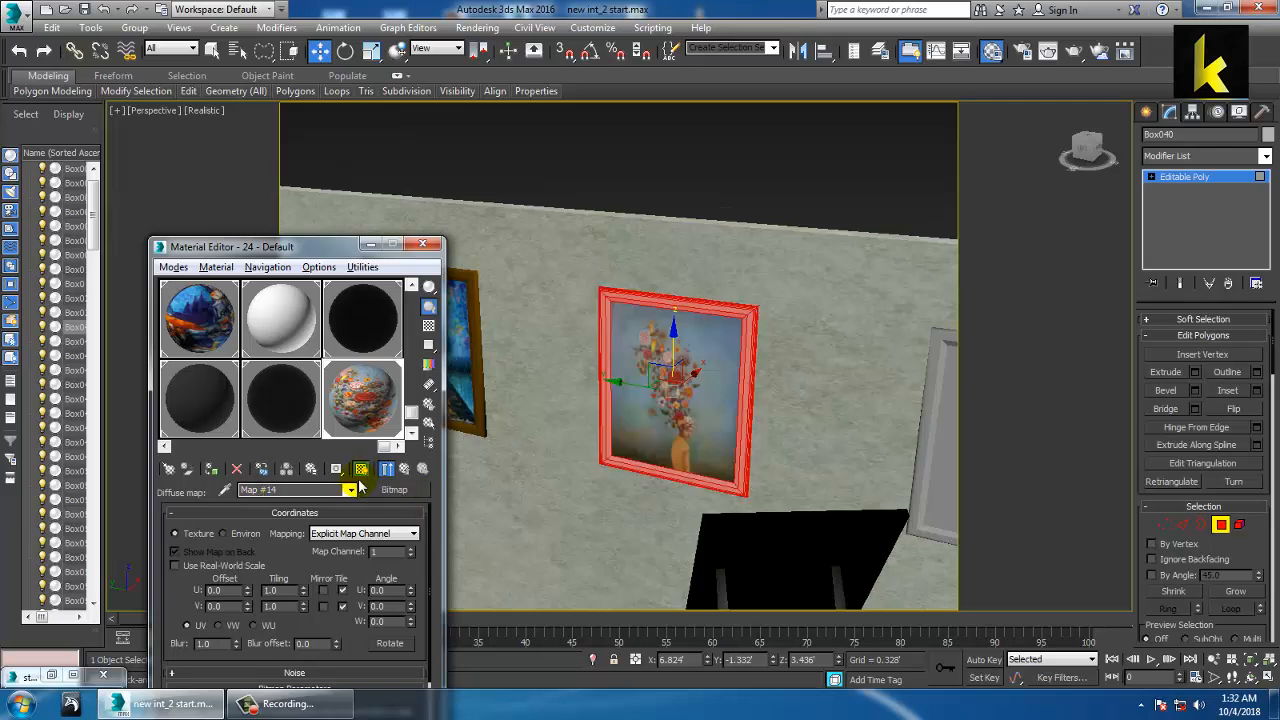
# - Assign the brown 20 - Default material to the selected frame polygons of the flower picture and leave polygon editing
pyautogui.moveTo(380, 449); pyautogui.dragTo(198, 447)
pyautogui.click(240, 410)
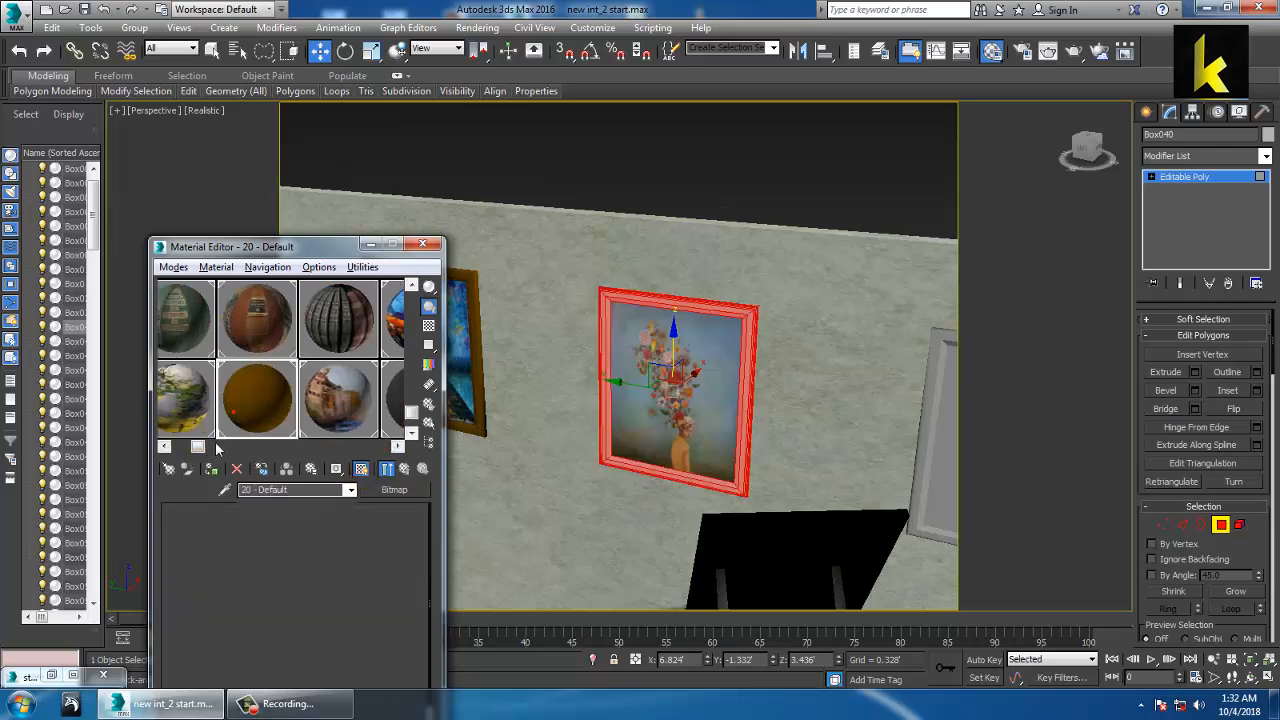
pyautogui.click(214, 471)
pyautogui.moveTo(817, 443); pyautogui.dragTo(703, 437, button='middle')
pyautogui.click(1226, 180)
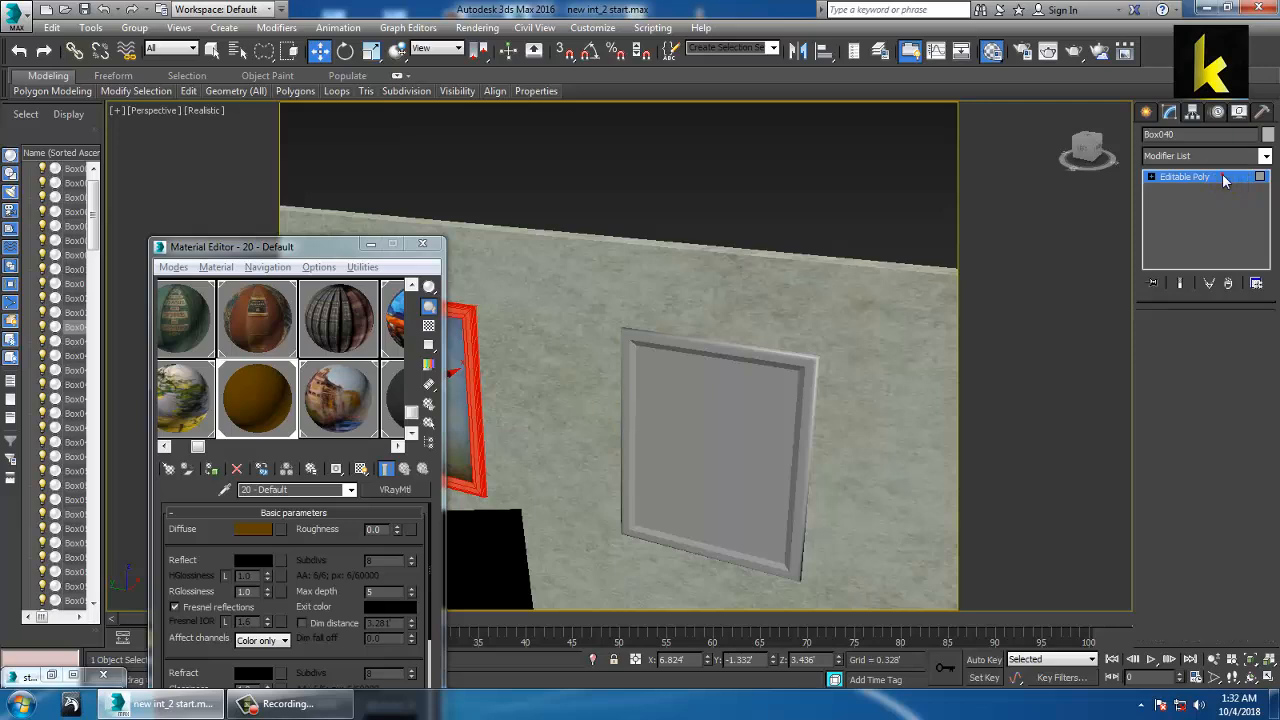
# - Select the last untextured picture frame on the wall and its inner canvas polygon
pyautogui.click(1221, 355)
pyautogui.click(706, 462)
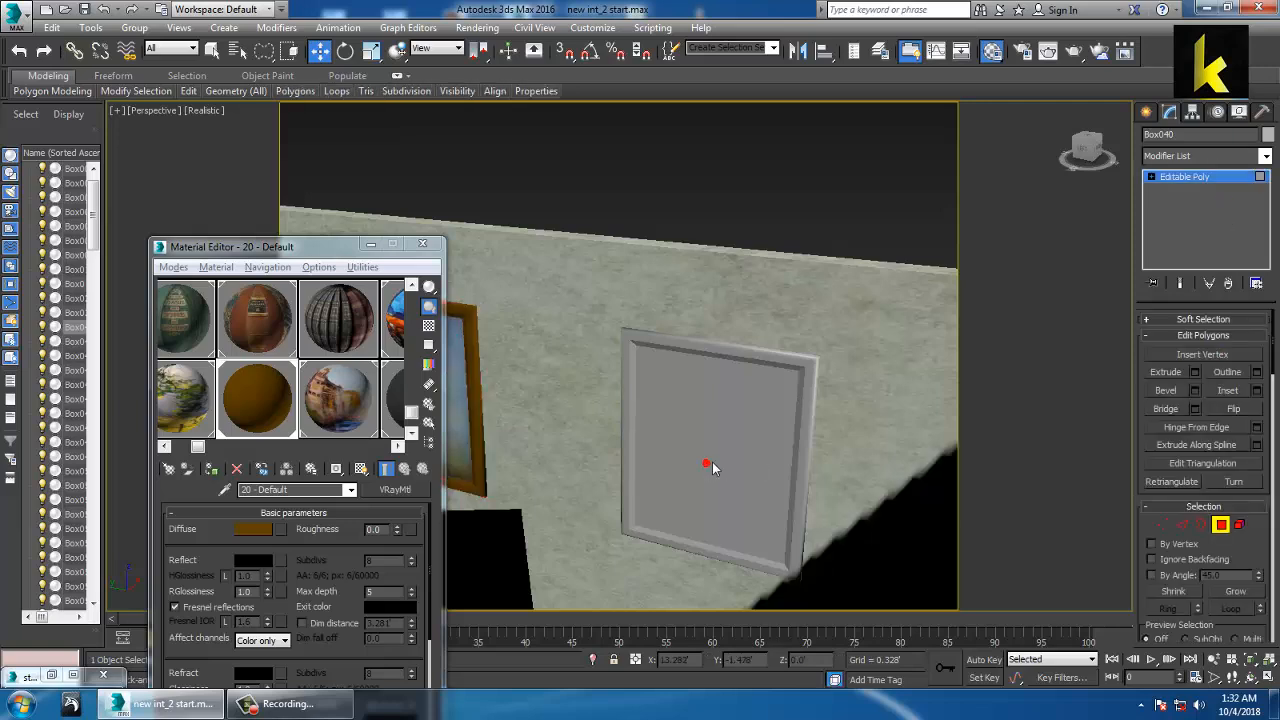
pyautogui.click(1200, 180)
pyautogui.click(757, 451)
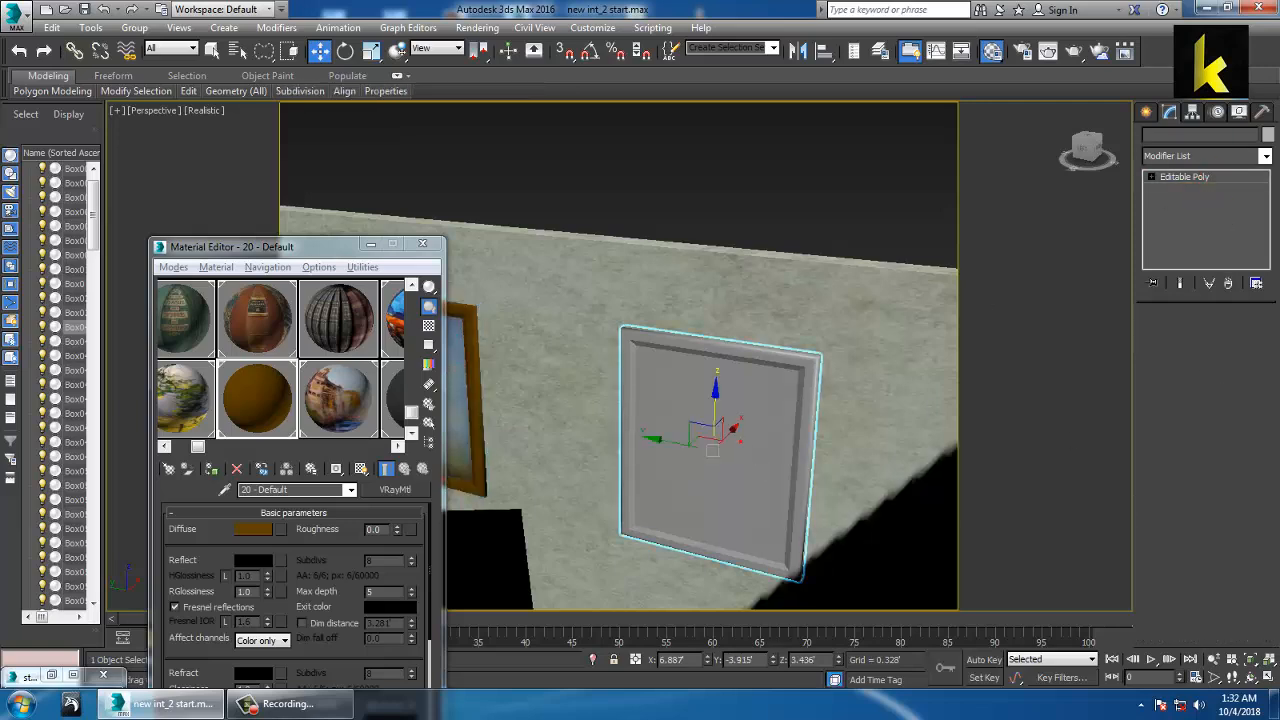
pyautogui.press('4')
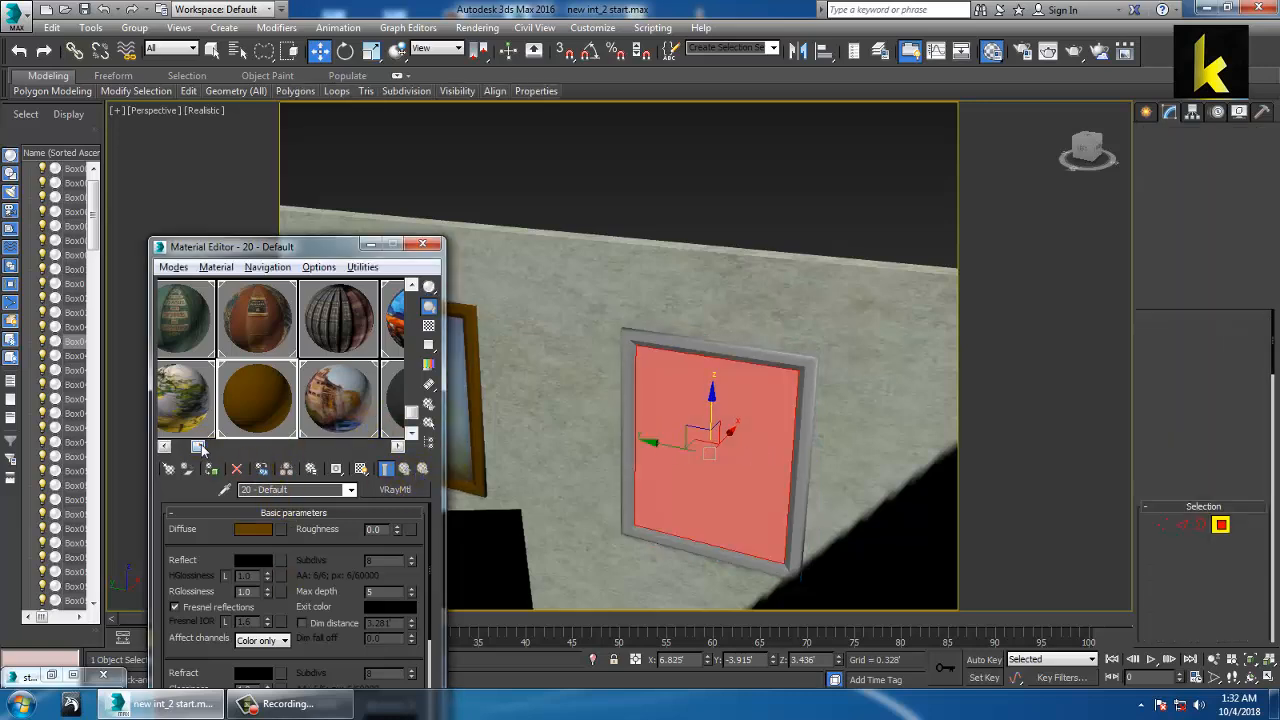
# - Pick the unused sample 12 - Default and convert it to VRayMtl
pyautogui.moveTo(197, 446); pyautogui.dragTo(425, 340)
pyautogui.click(385, 350)
pyautogui.click(396, 489)
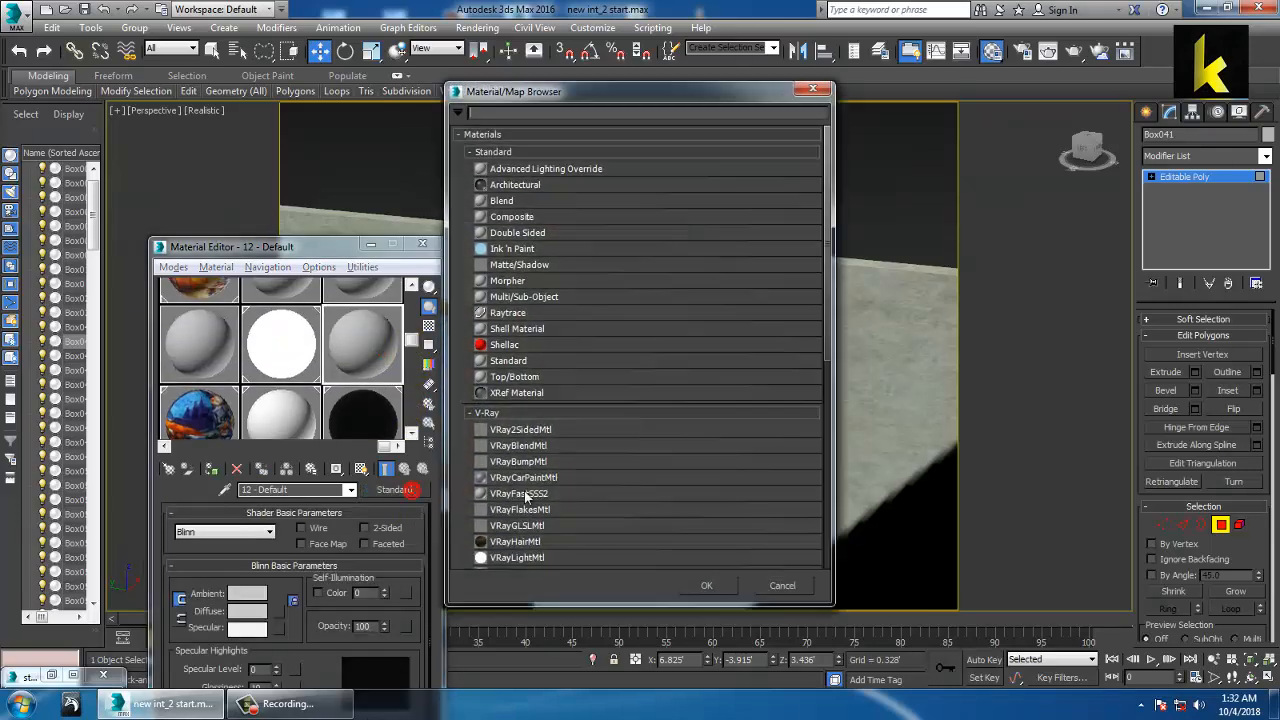
pyautogui.scroll(-1, 521, 524)
pyautogui.doubleClick(521, 535)
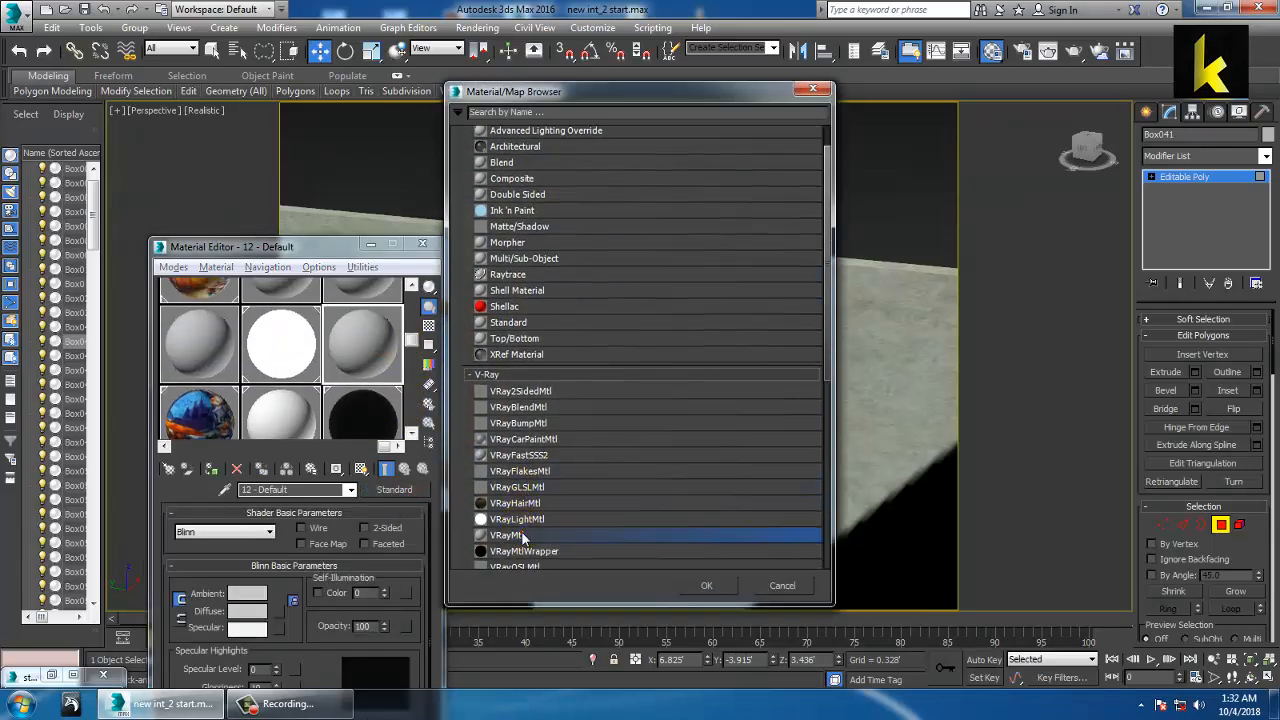
# - Load Autumn-Noon-100-x-100 as the Bitmap diffuse map, assign the material to the selected canvas and show it in the viewport
pyautogui.click(283, 529)
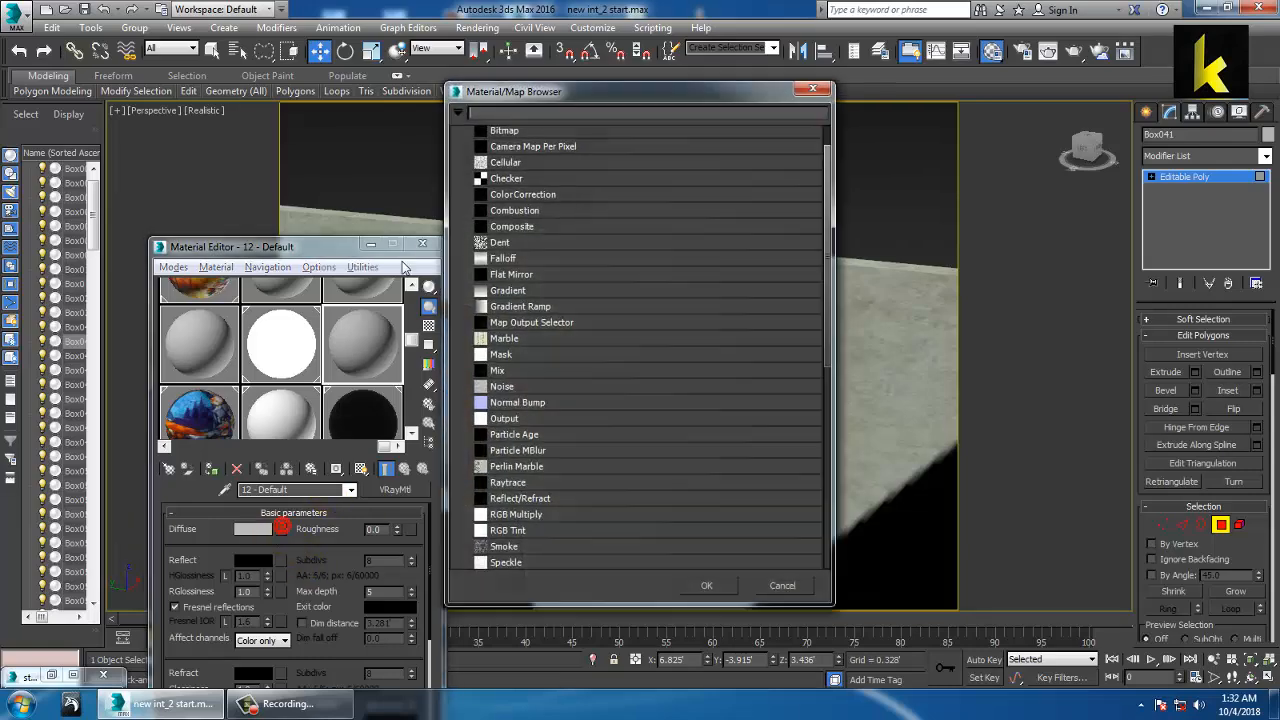
pyautogui.doubleClick(514, 170)
pyautogui.click(643, 250)
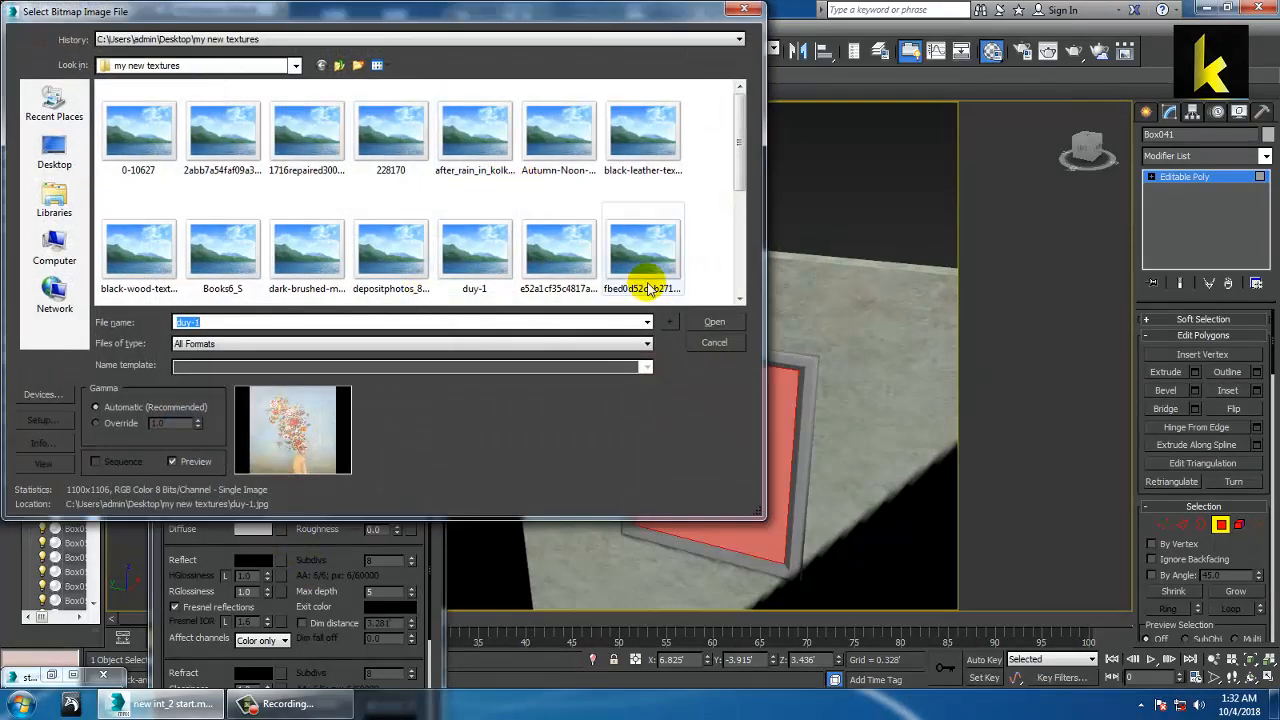
pyautogui.press('Down')
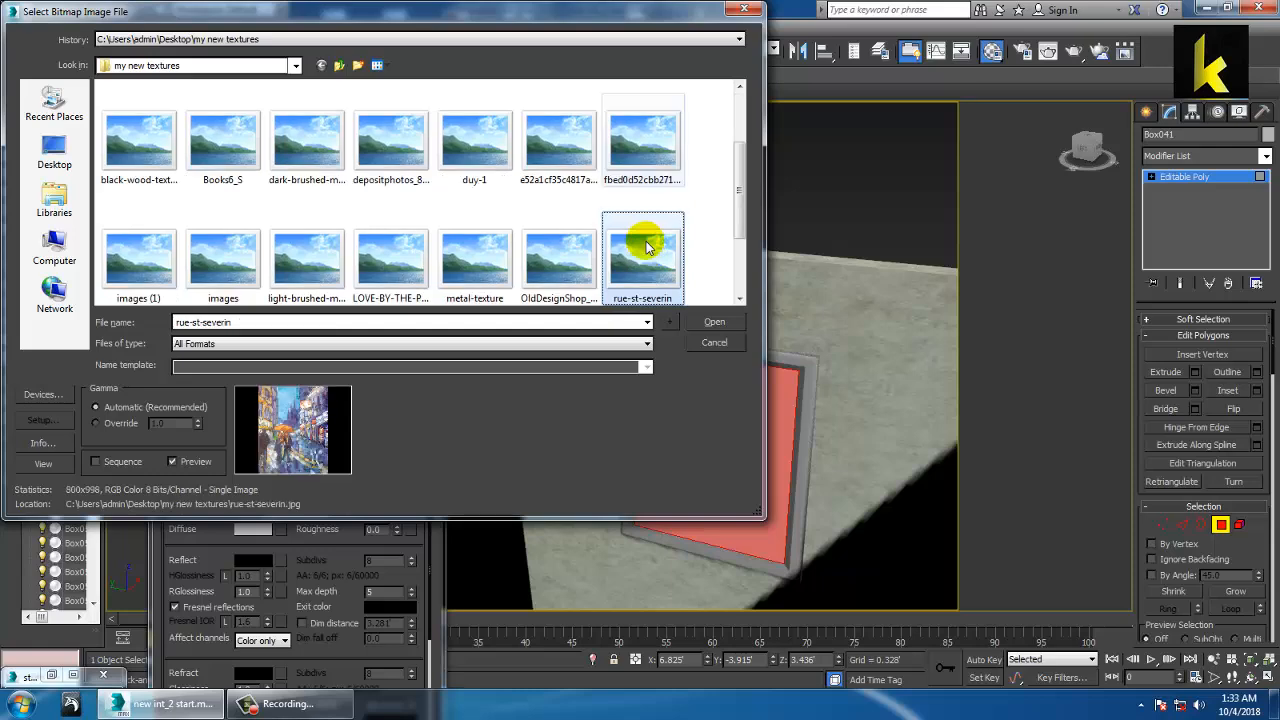
pyautogui.press('Left')
pyautogui.press('Left')
pyautogui.press('Left')
pyautogui.press('Left')
pyautogui.press('Left')
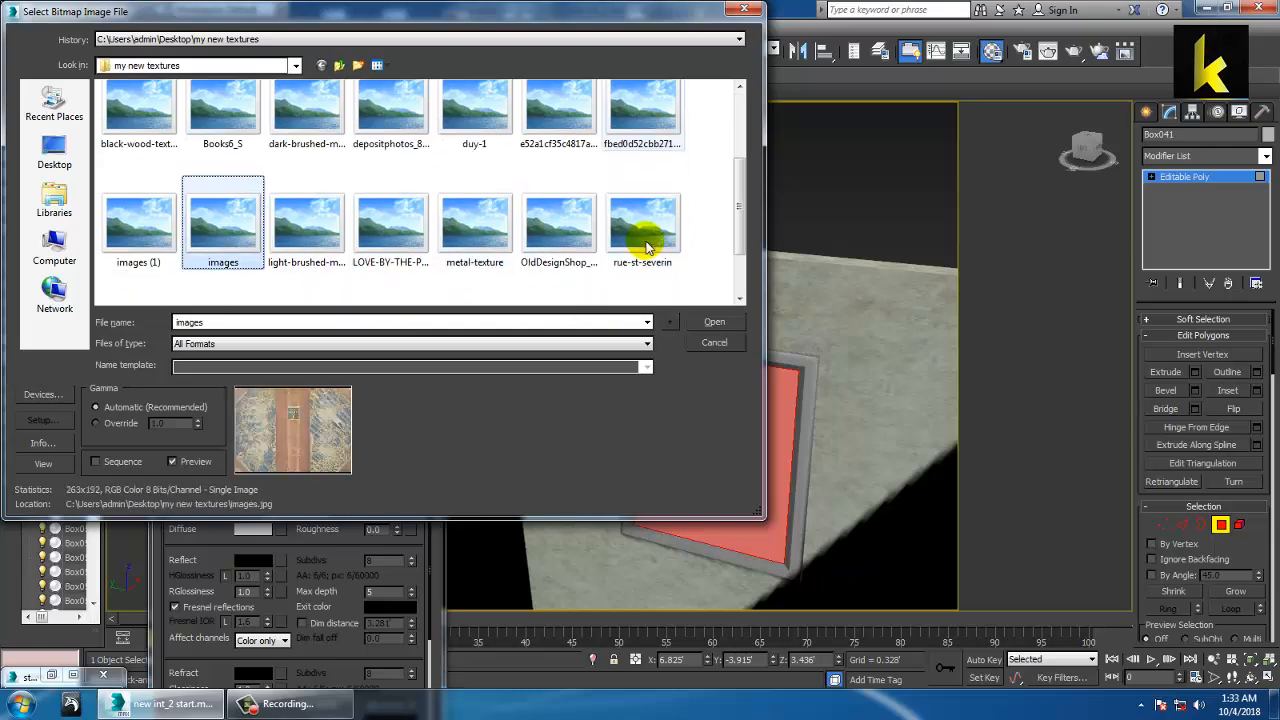
pyautogui.press('Down')
pyautogui.press('Up')
pyautogui.press('Up')
pyautogui.press('Up')
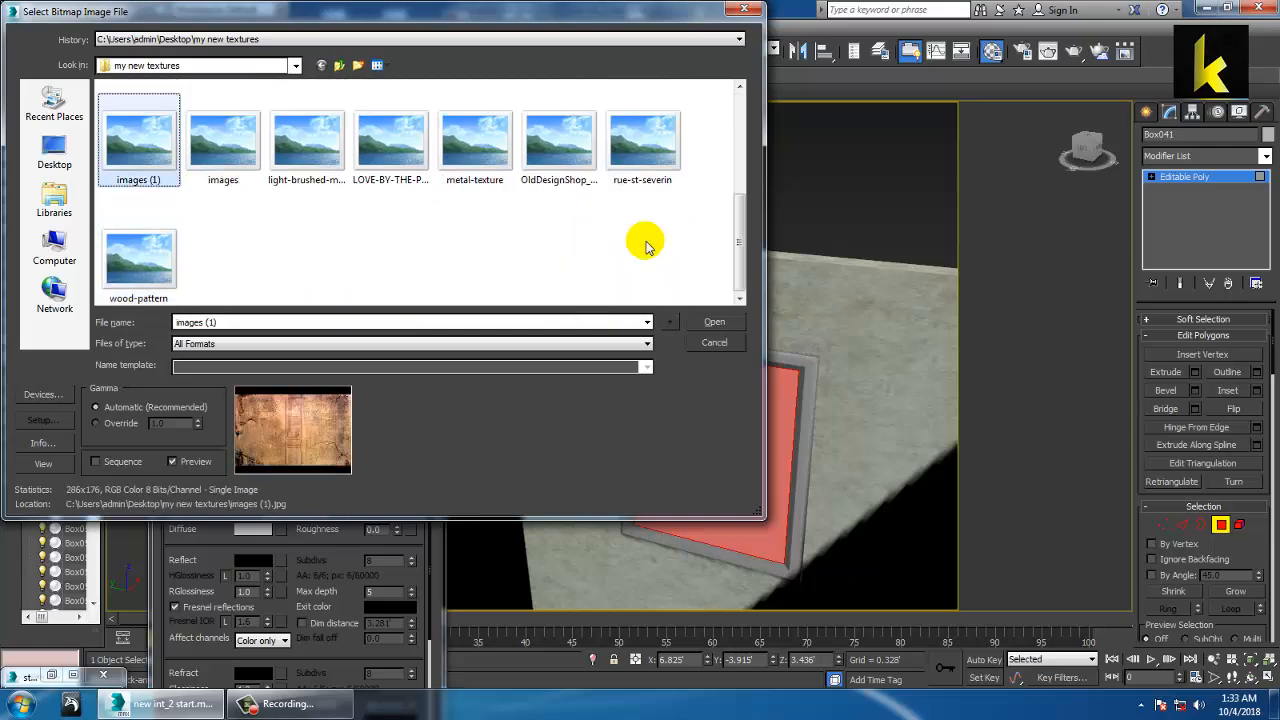
pyautogui.press('Right')
pyautogui.press('Right')
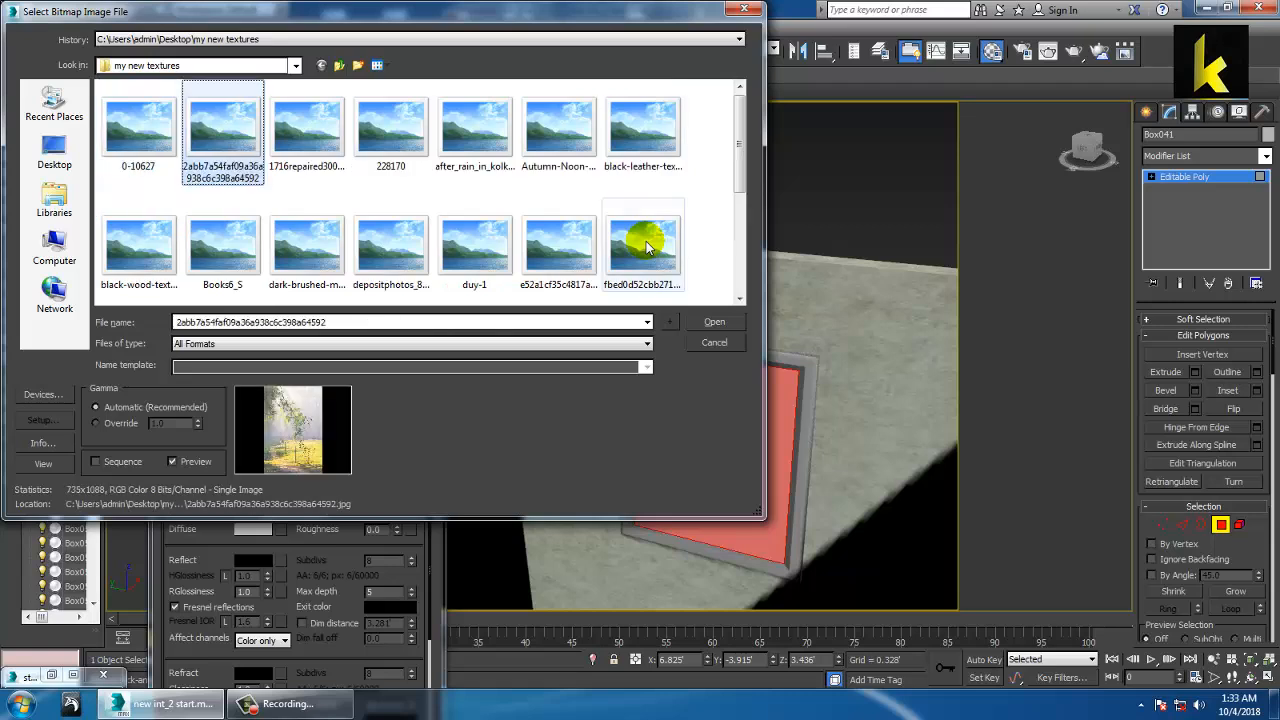
pyautogui.press('Left')
pyautogui.press('Right')
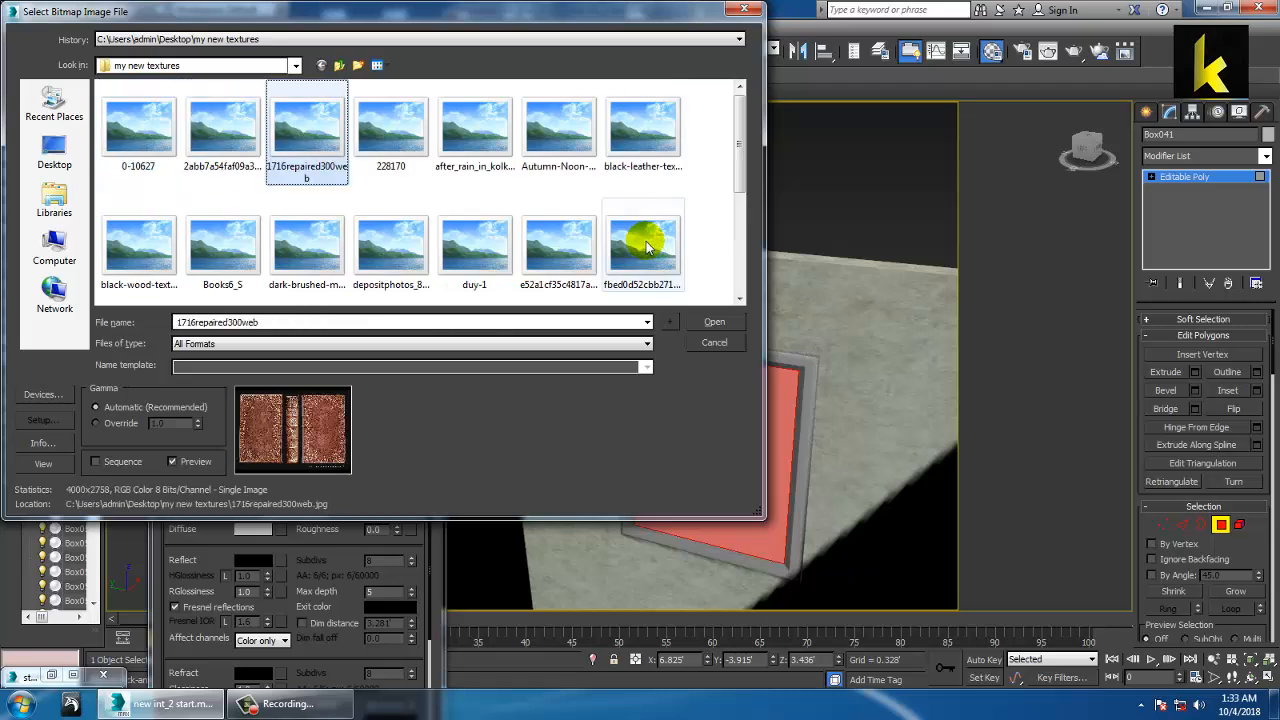
pyautogui.press('Right')
pyautogui.press('Right')
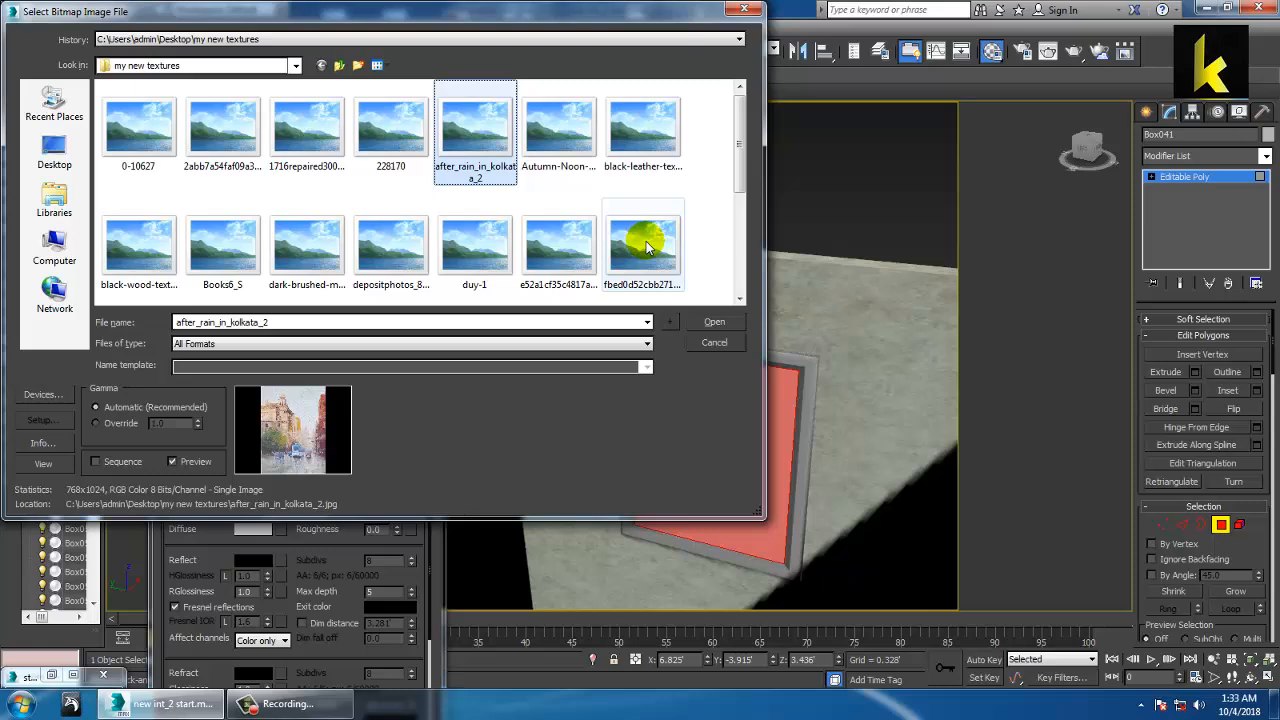
pyautogui.press('Right')
pyautogui.press('Right')
pyautogui.press('Left')
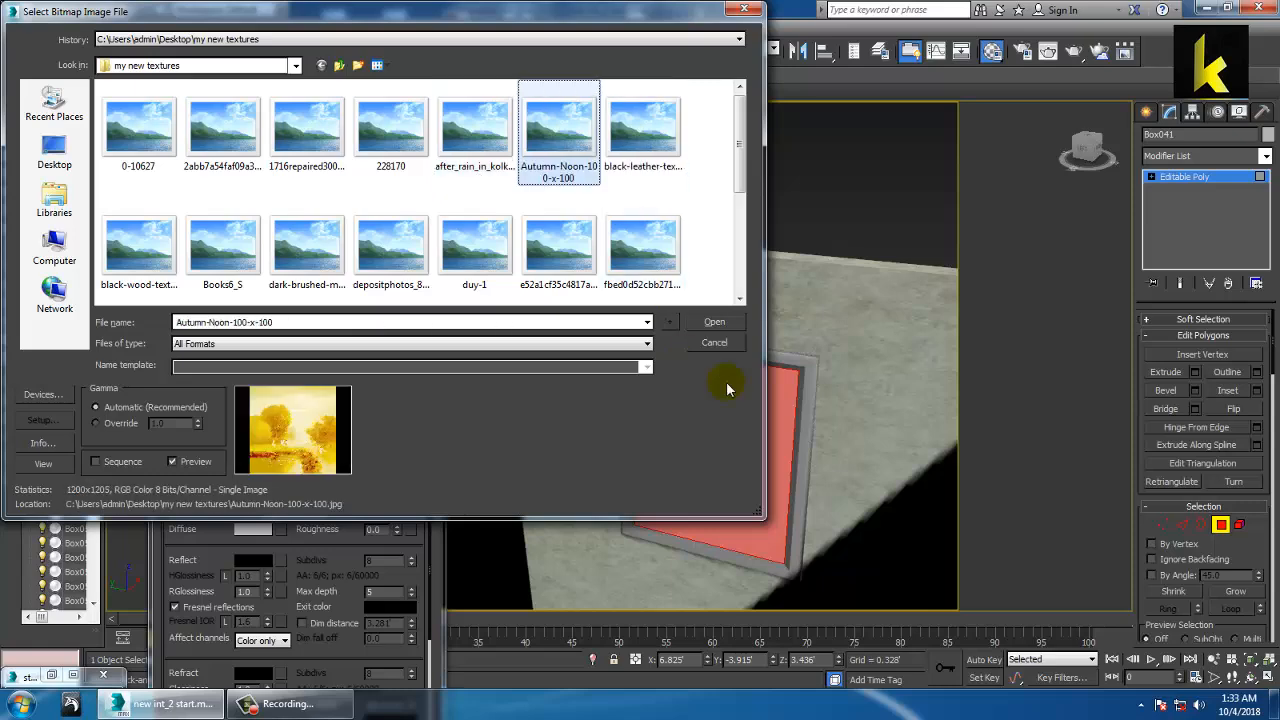
pyautogui.click(738, 321)
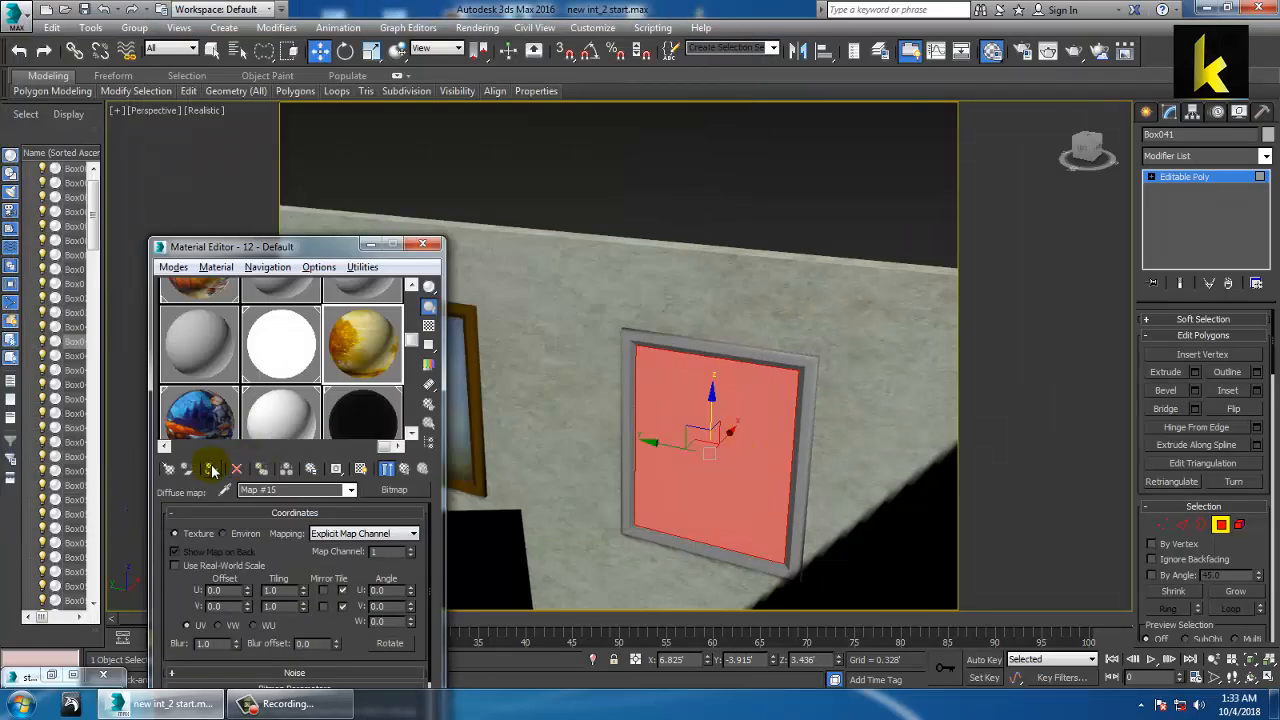
pyautogui.click(362, 472)
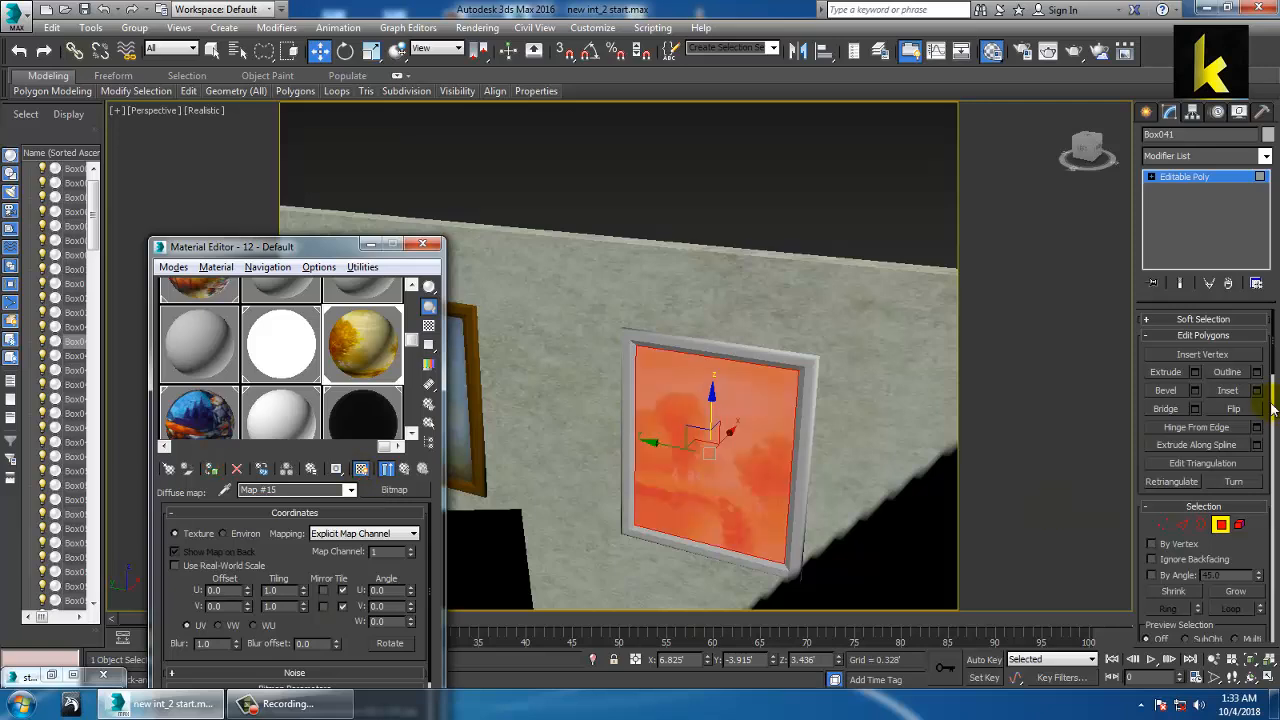
# - Invert the polygon selection to the picture's frame, assign the brown 20 - Default material to it and minimize the Material Editor
pyautogui.hotkey('ctrl', 'i')
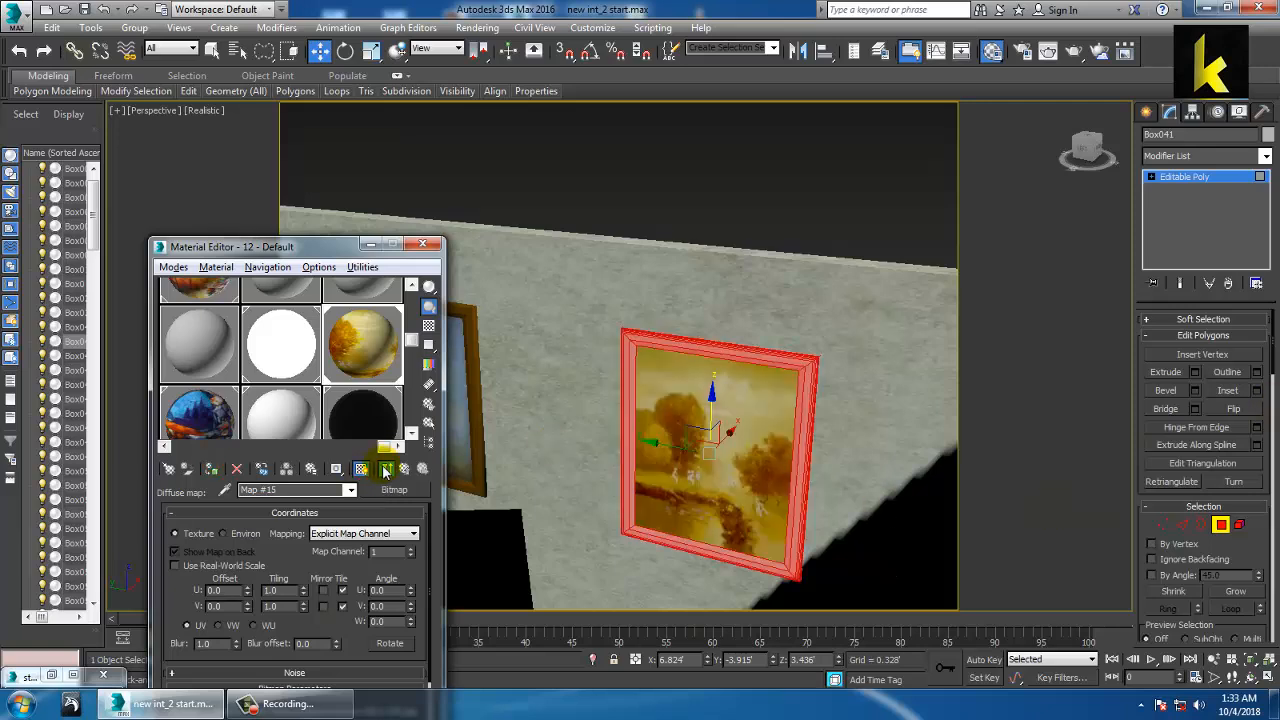
pyautogui.moveTo(415, 342); pyautogui.dragTo(423, 298)
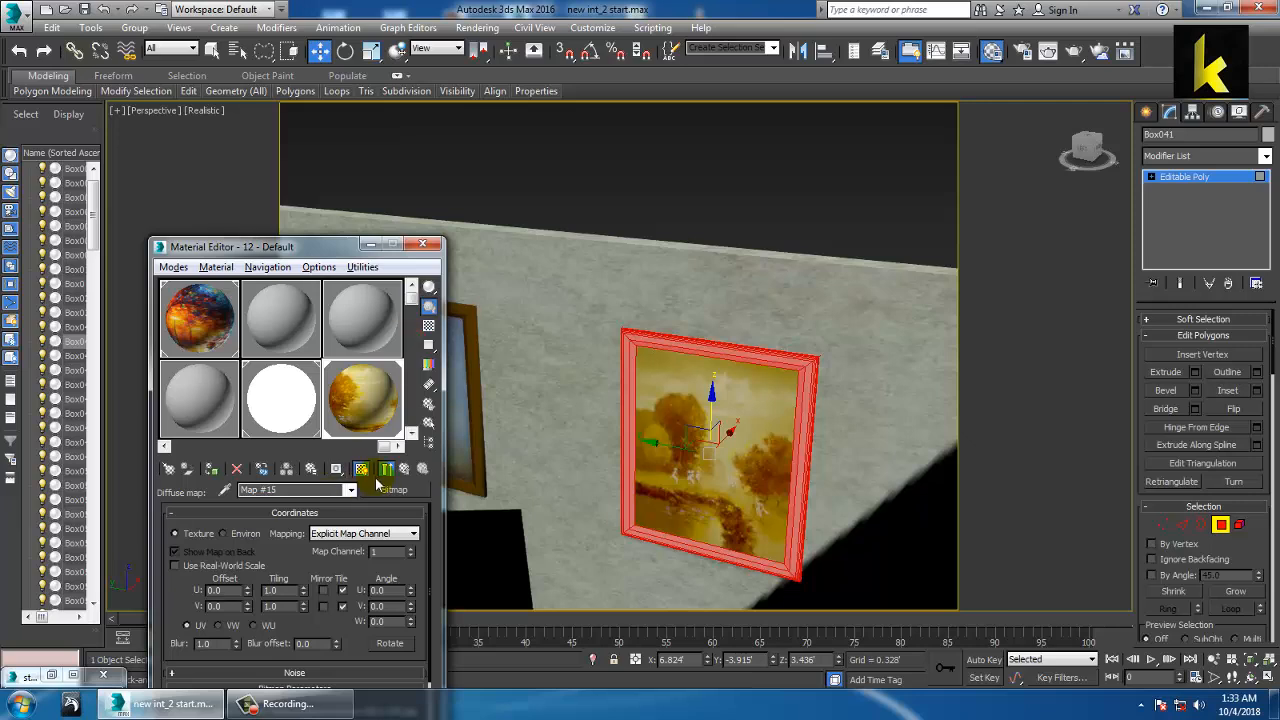
pyautogui.moveTo(385, 450); pyautogui.dragTo(163, 442)
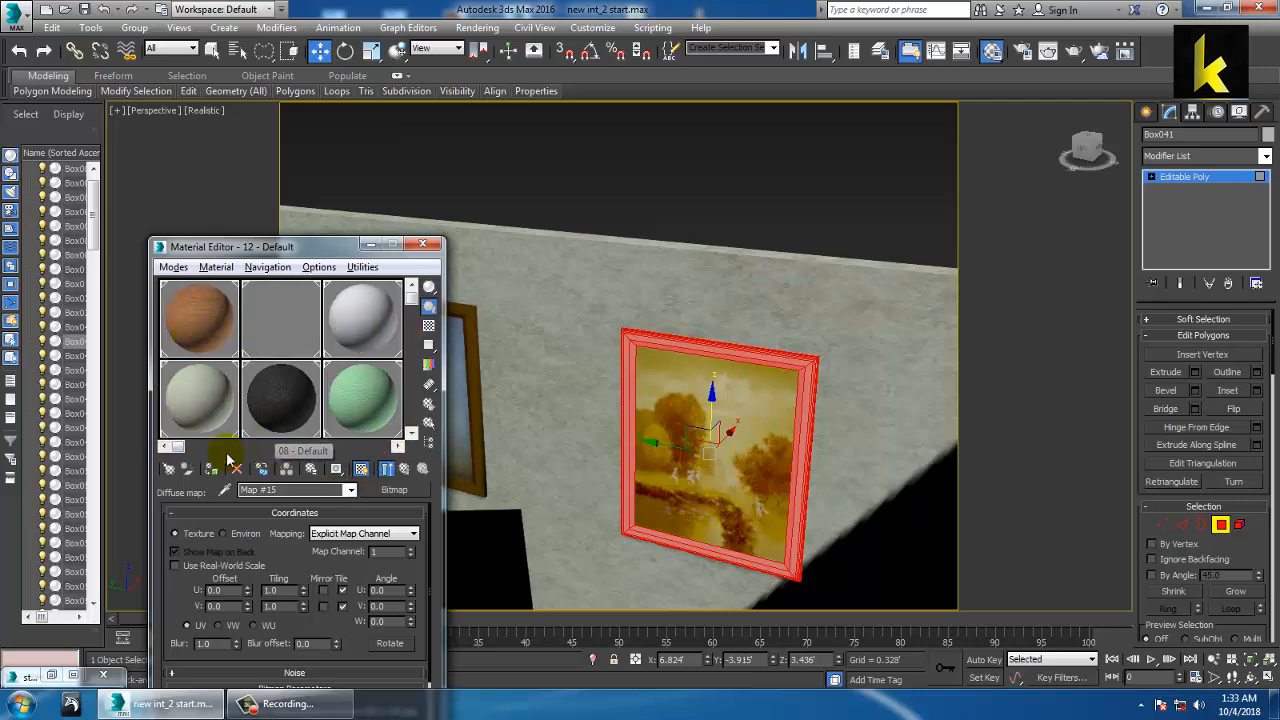
pyautogui.moveTo(416, 308); pyautogui.dragTo(414, 423)
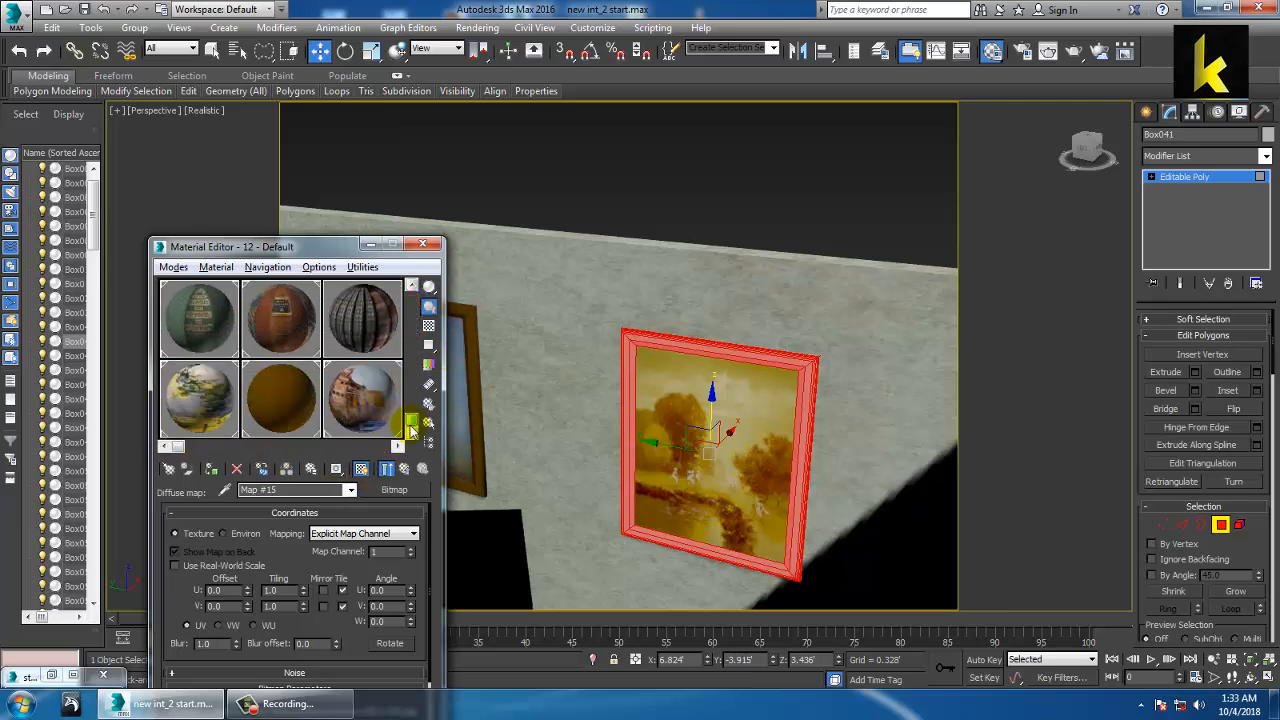
pyautogui.click(285, 405)
pyautogui.click(212, 469)
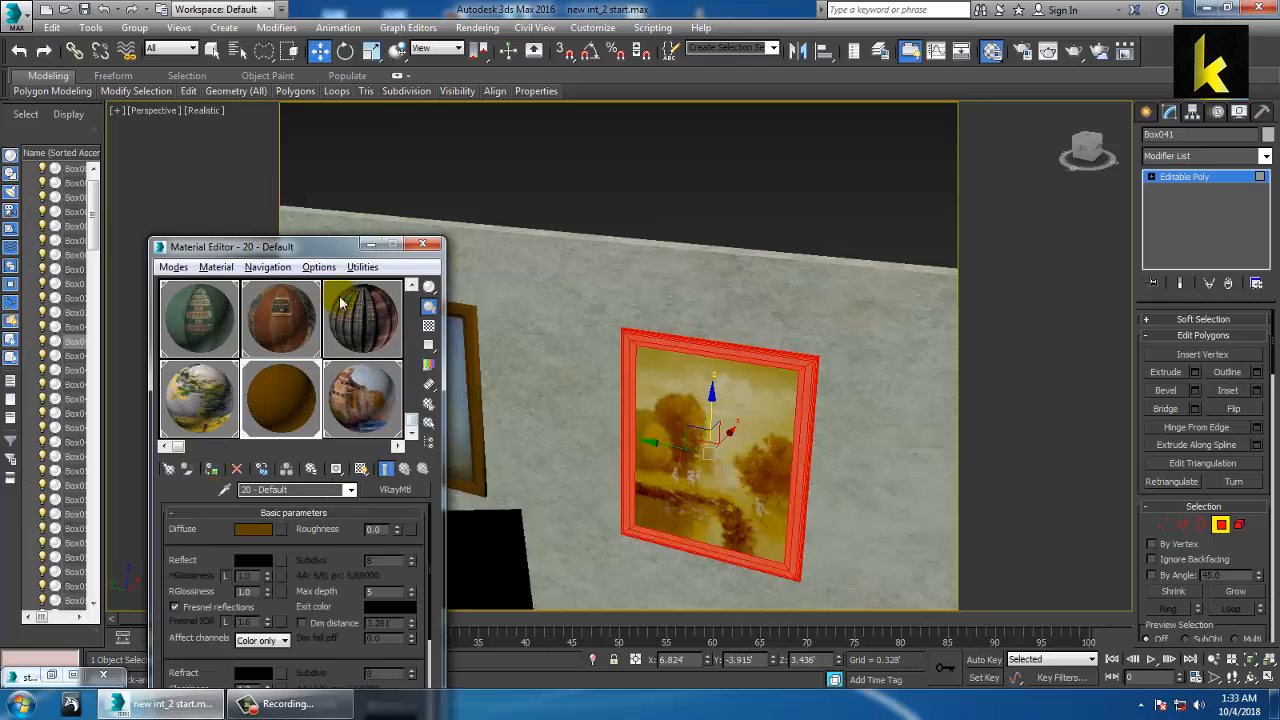
pyautogui.click(371, 245)
# - Draw a flat box about 13.7' long and 18.1' wide over the whole floor in the Top view
pyautogui.scroll(-5, 545, 168)
pyautogui.keyDown('alt'); pyautogui.moveTo(545, 168); pyautogui.dragTo(712, 470, button='middle'); pyautogui.keyUp('alt')
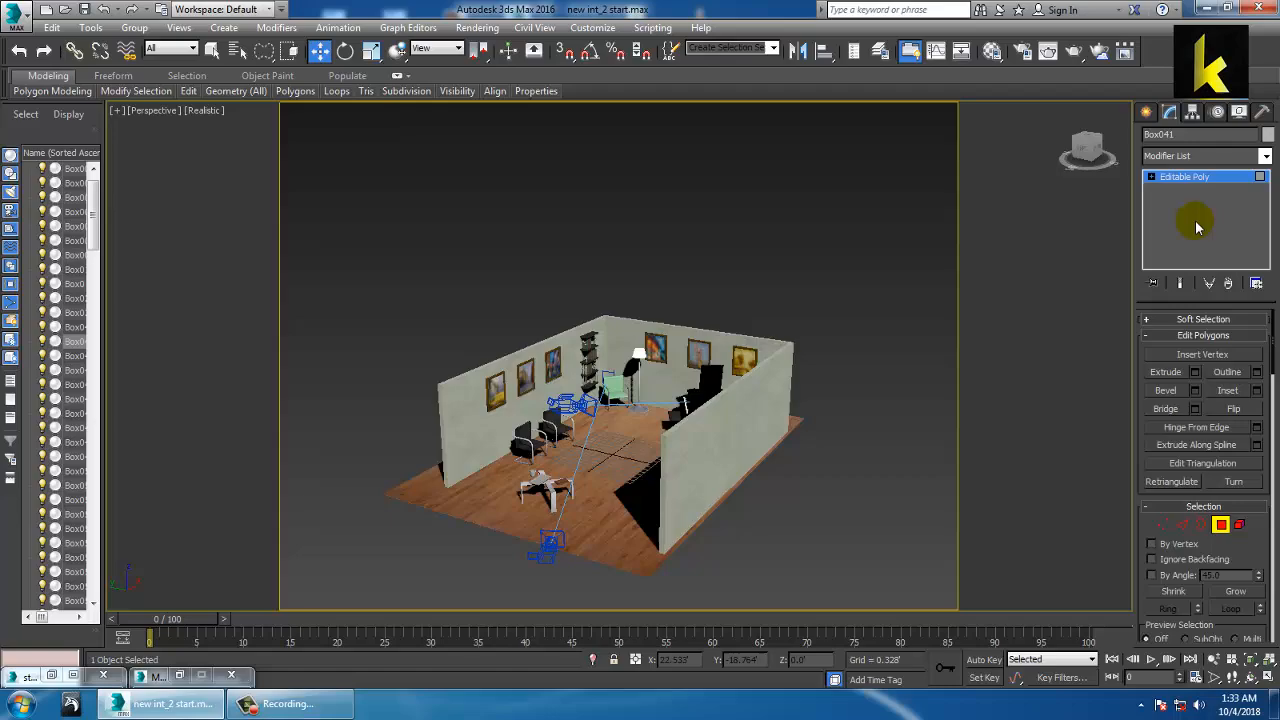
pyautogui.click(1146, 113)
pyautogui.hotkey('alt', 'w')
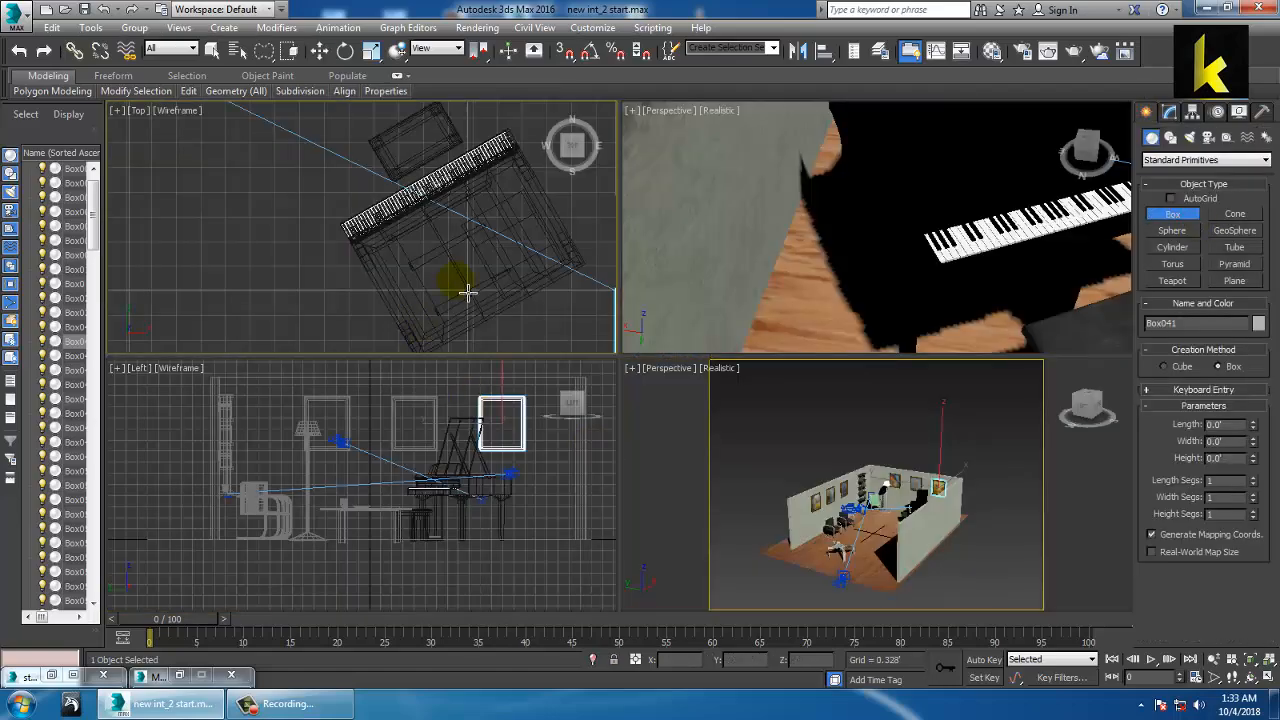
pyautogui.middleClick(470, 289)
pyautogui.hotkey('alt', 'w')
pyautogui.scroll(-8, 488, 283)
pyautogui.moveTo(490, 283); pyautogui.dragTo(610, 410, button='middle')
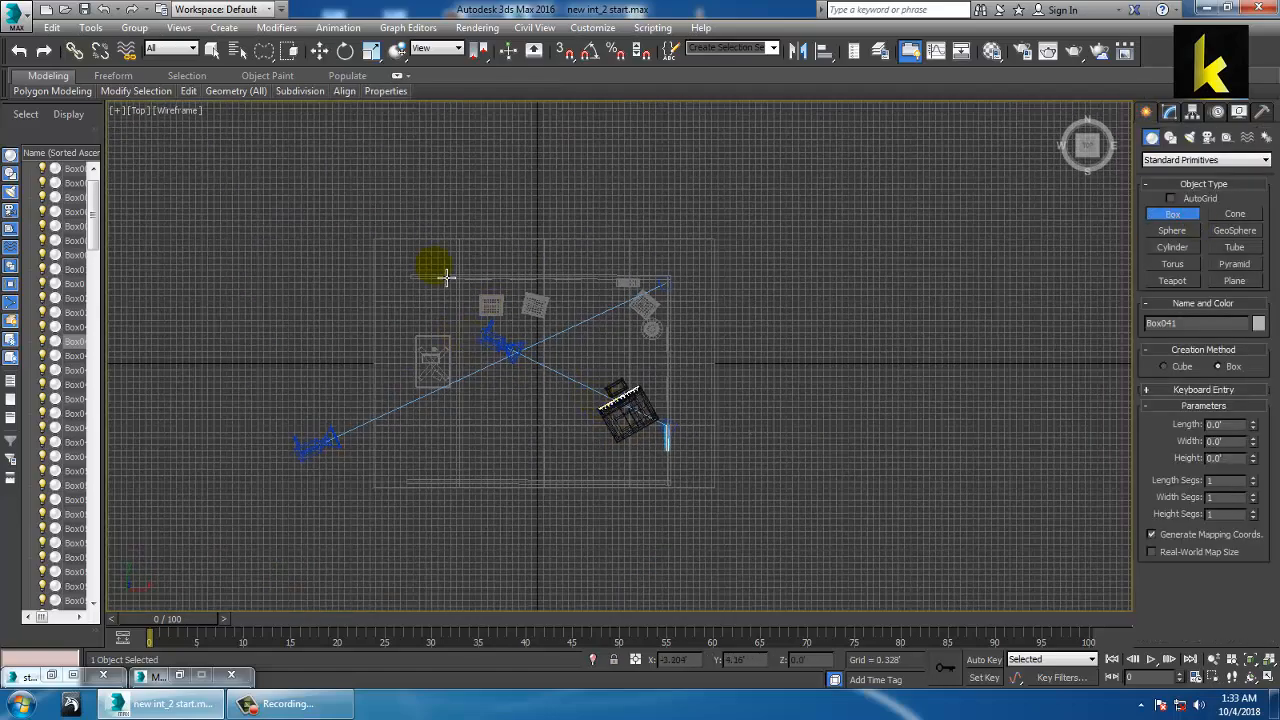
pyautogui.moveTo(384, 244); pyautogui.dragTo(727, 504)
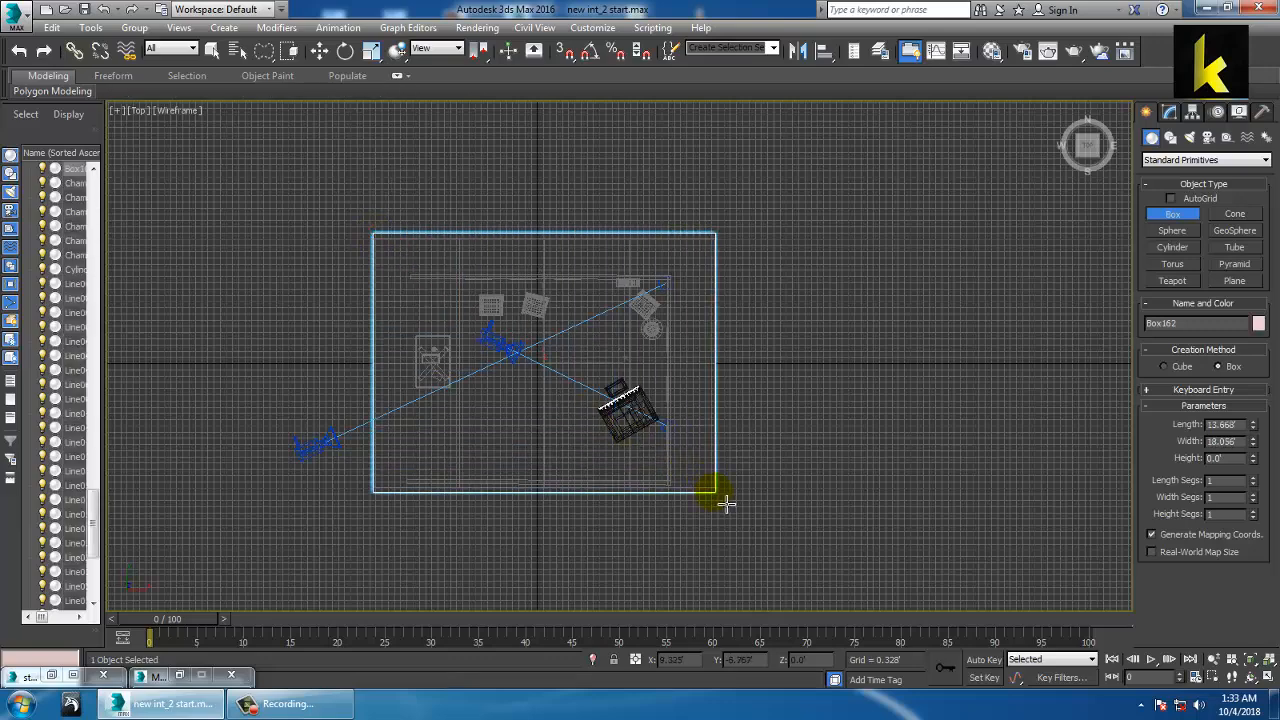
pyautogui.press('w')
# - Raise the new box vertically to about Z 4.77' so it sits on the walls as a ceiling
pyautogui.hotkey('alt', 'w')
pyautogui.rightClick(1012, 537)
pyautogui.hotkey('alt', 'w')
pyautogui.keyDown('alt'); pyautogui.moveTo(871, 473); pyautogui.dragTo(750, 462, button='middle'); pyautogui.keyUp('alt')
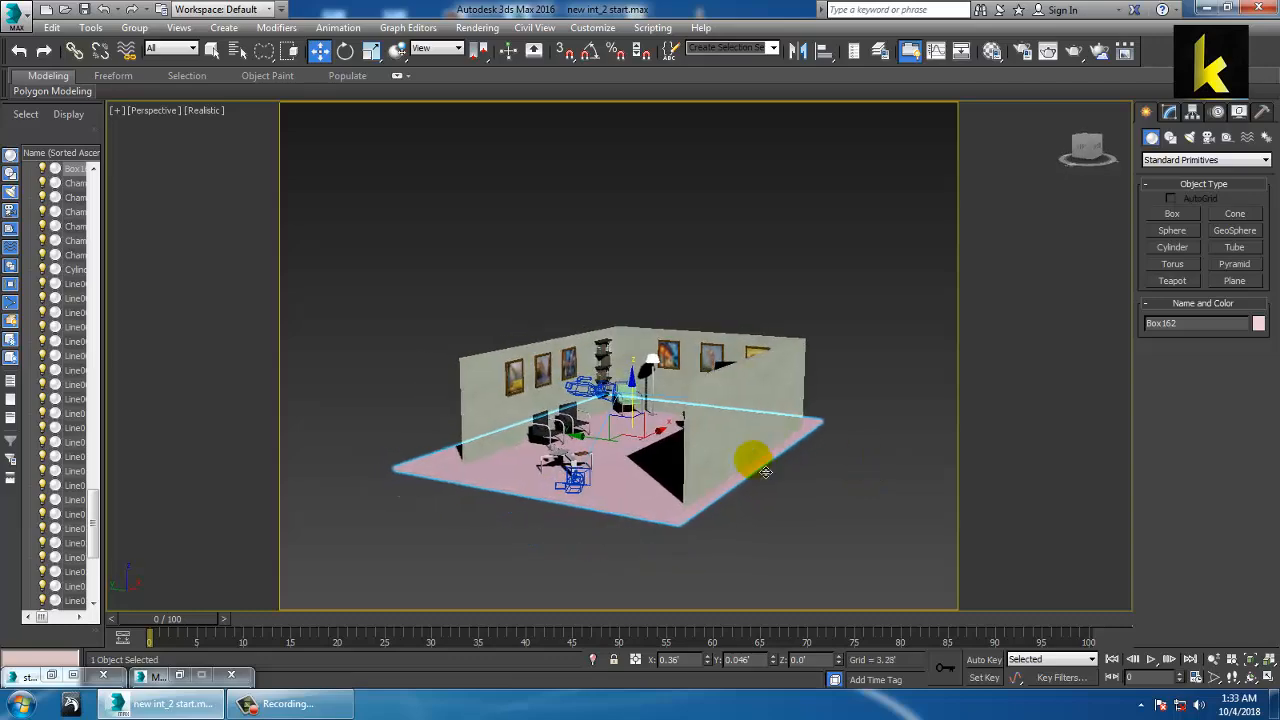
pyautogui.scroll(4, 668, 445)
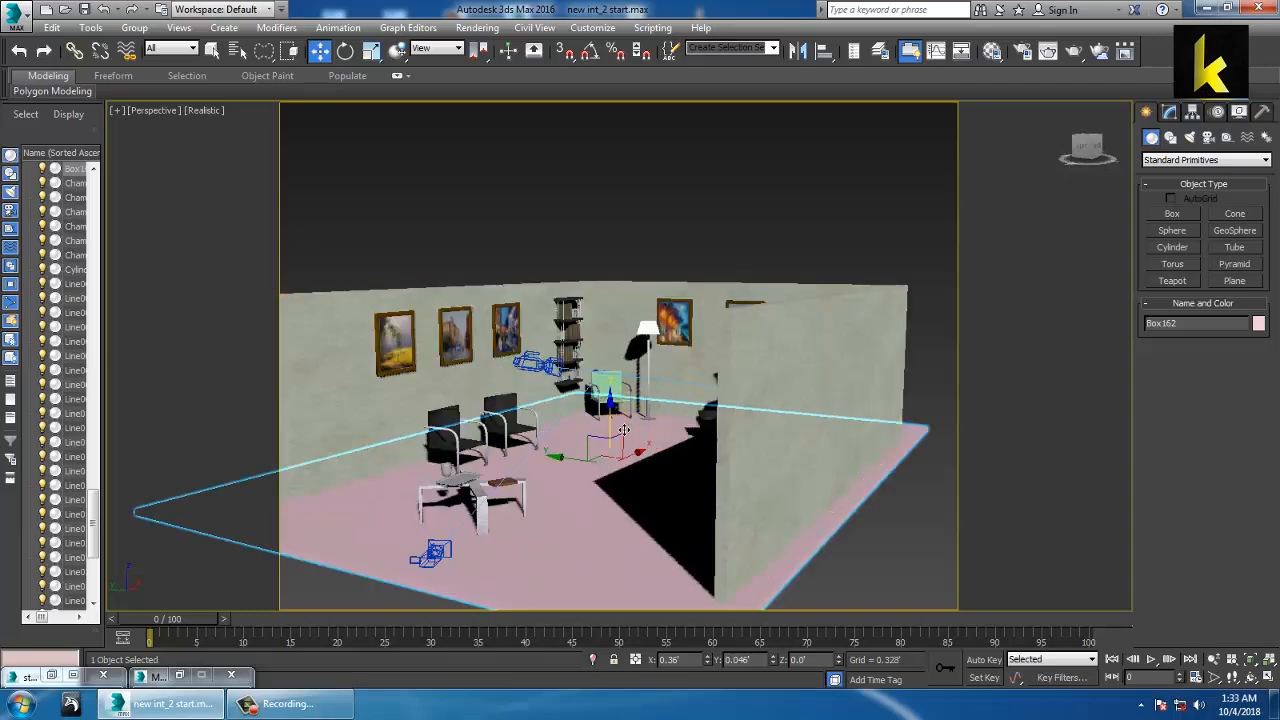
pyautogui.moveTo(623, 430); pyautogui.dragTo(679, 262)
pyautogui.keyDown('alt'); pyautogui.moveTo(679, 262); pyautogui.dragTo(740, 378, button='middle'); pyautogui.keyUp('alt')
# - Scale the ceiling box down uniformly in the Top view, closer to the outline of the walls
pyautogui.press('r')
pyautogui.hotkey('alt', 'w')
pyautogui.rightClick(263, 329)
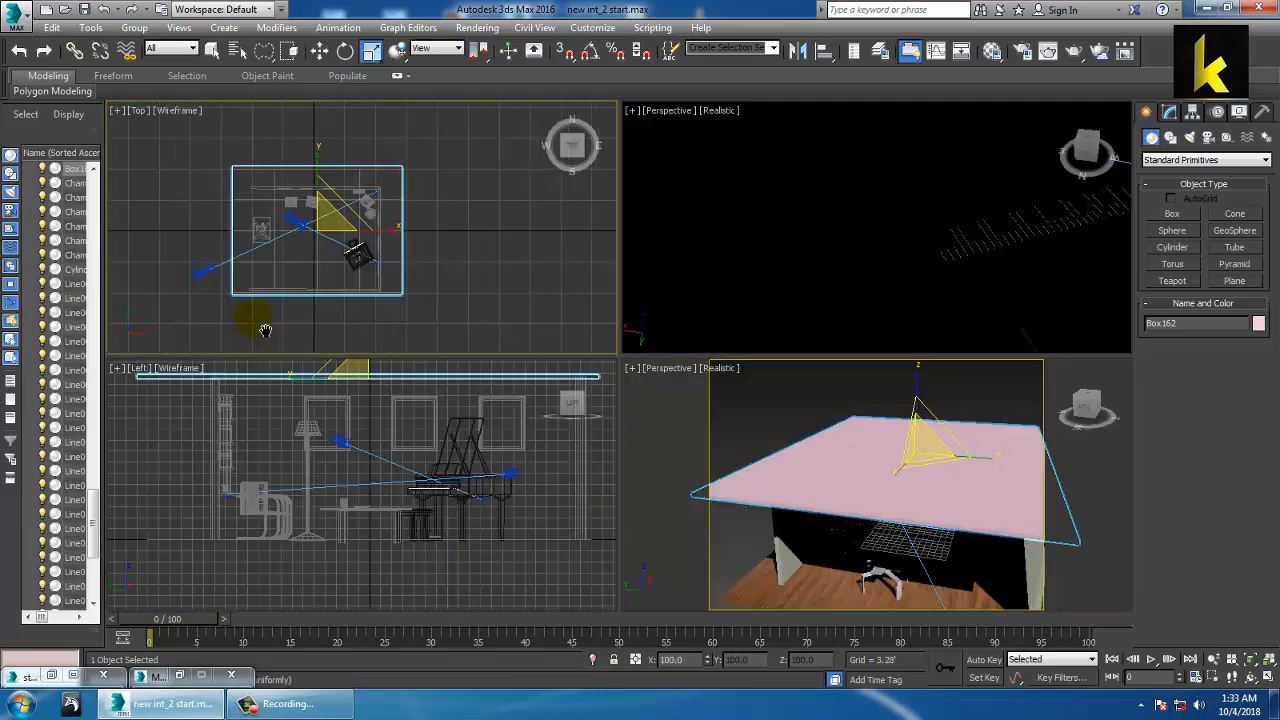
pyautogui.hotkey('alt', 'w')
pyautogui.moveTo(562, 375)
pyautogui.mouseDown()
pyautogui.moveTo(569, 395)
pyautogui.moveTo(569, 378)
pyautogui.mouseUp()
# - Move the ceiling box along Y to about -0.67' to line it up with the walls
pyautogui.press('w')
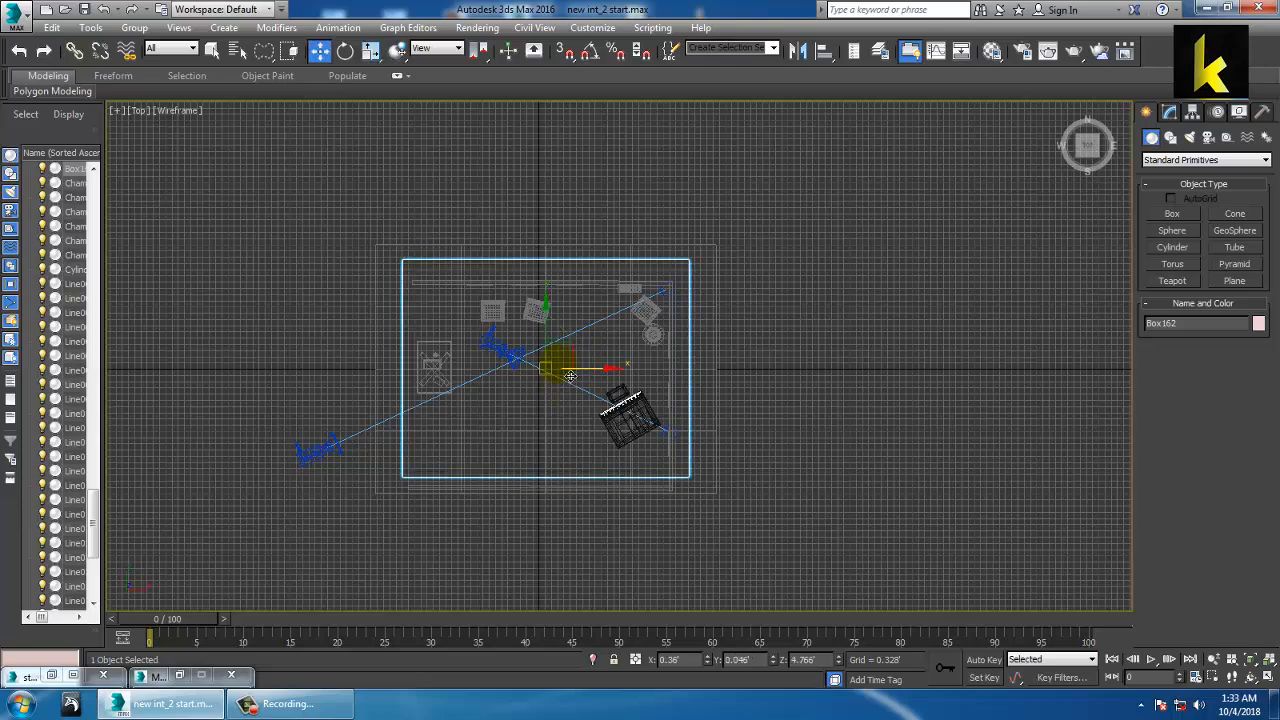
pyautogui.moveTo(558, 333); pyautogui.dragTo(565, 346)
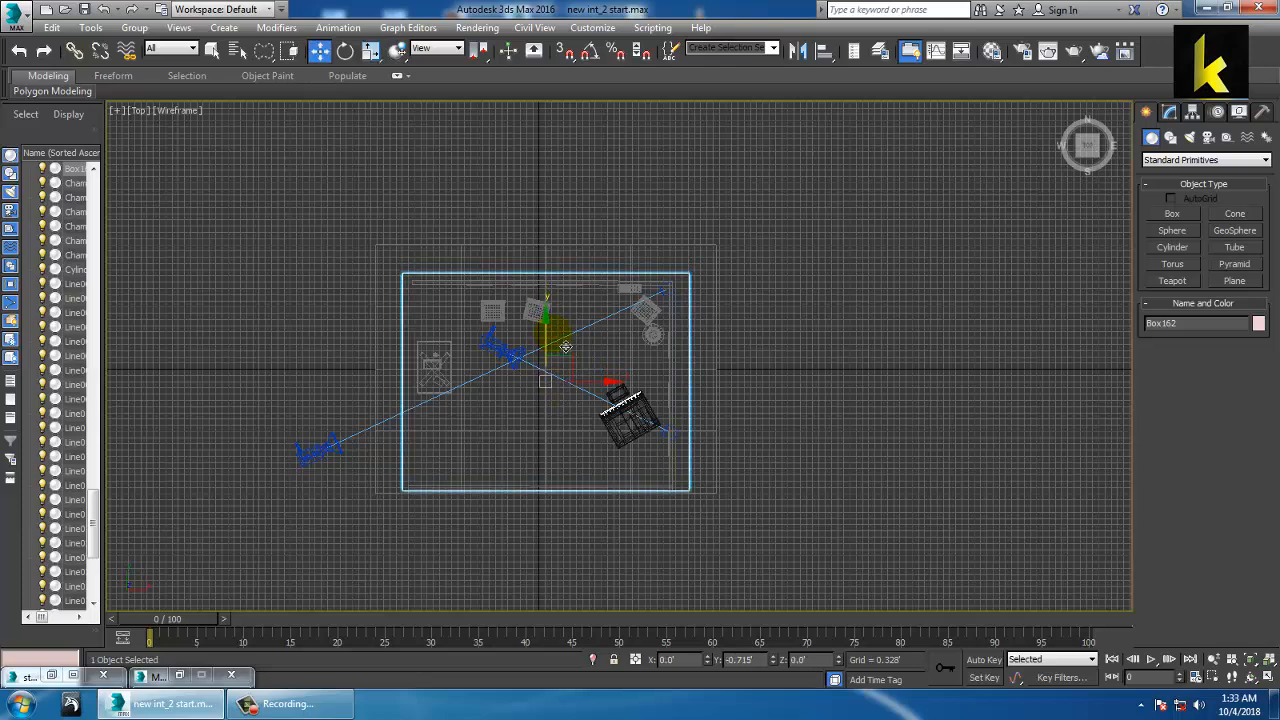
pyautogui.hotkey('alt', 'w')
pyautogui.keyDown('alt'); pyautogui.moveTo(847, 481); pyautogui.dragTo(847, 480, button='middle'); pyautogui.keyUp('alt')
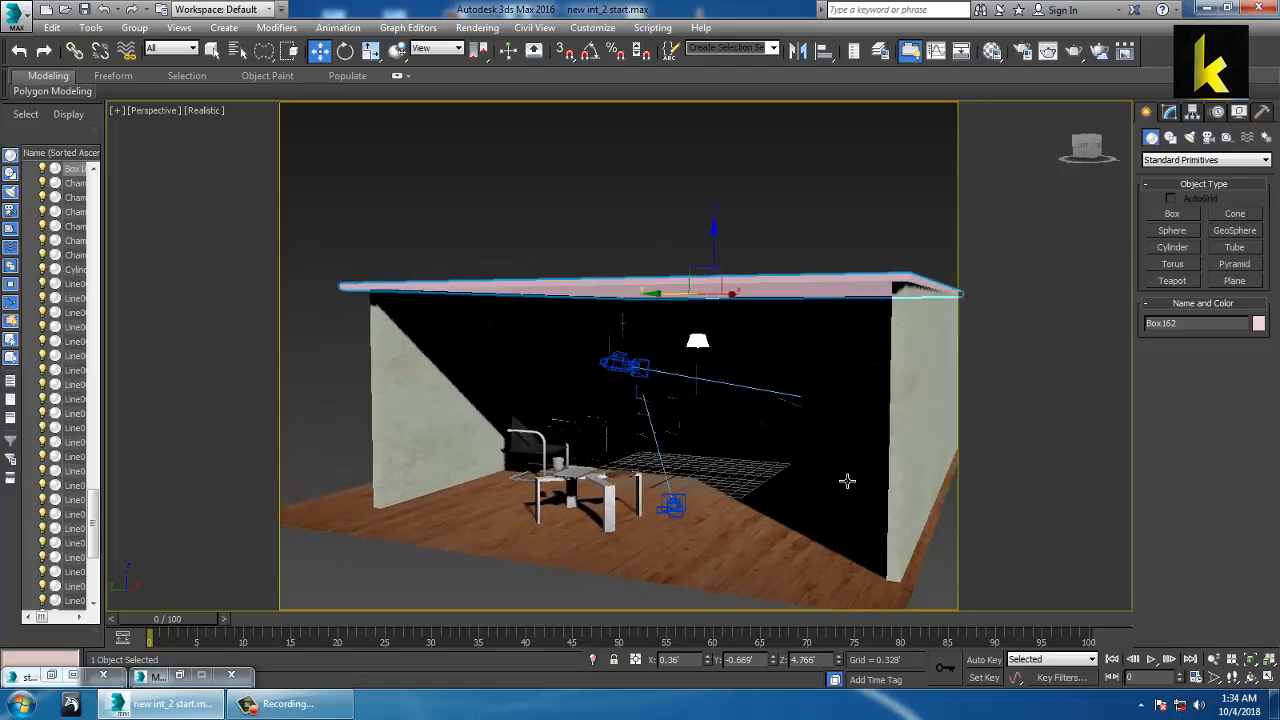
# - Change the unused material slot 05 - Default from Standard to a VRayMtl for the ceiling
pyautogui.press('m')
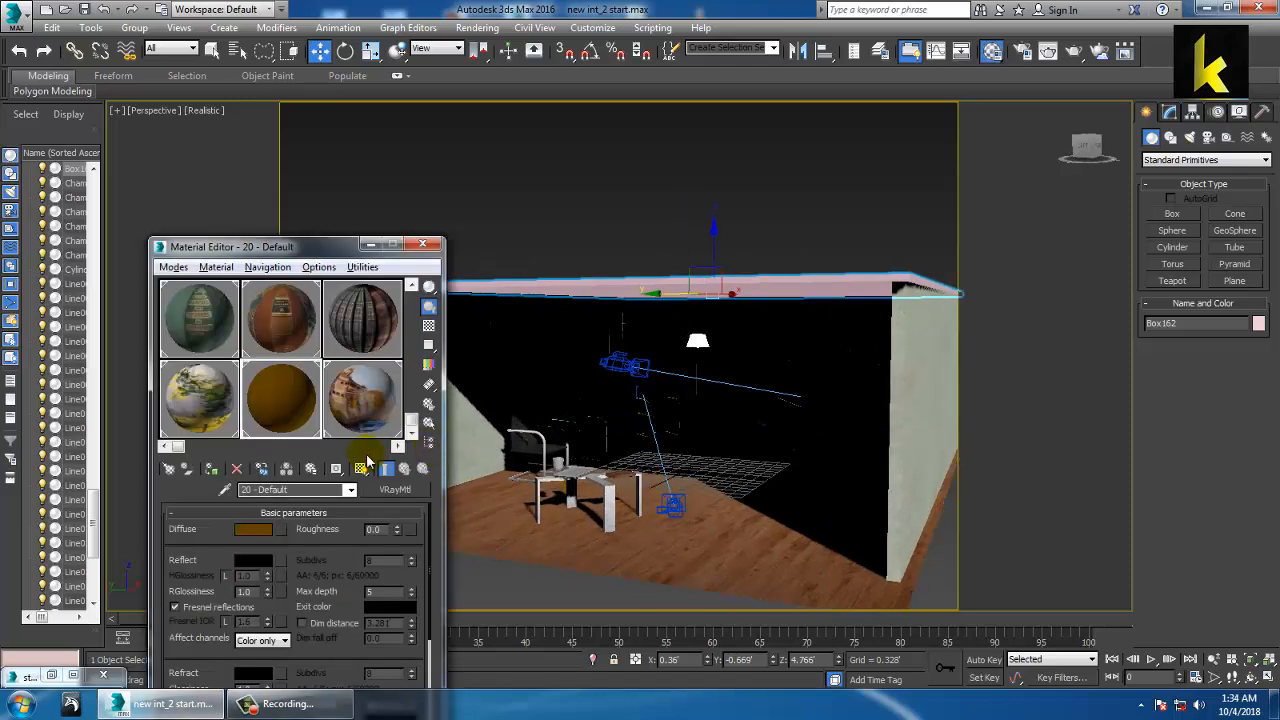
pyautogui.moveTo(185, 447); pyautogui.dragTo(433, 303)
pyautogui.click(272, 330)
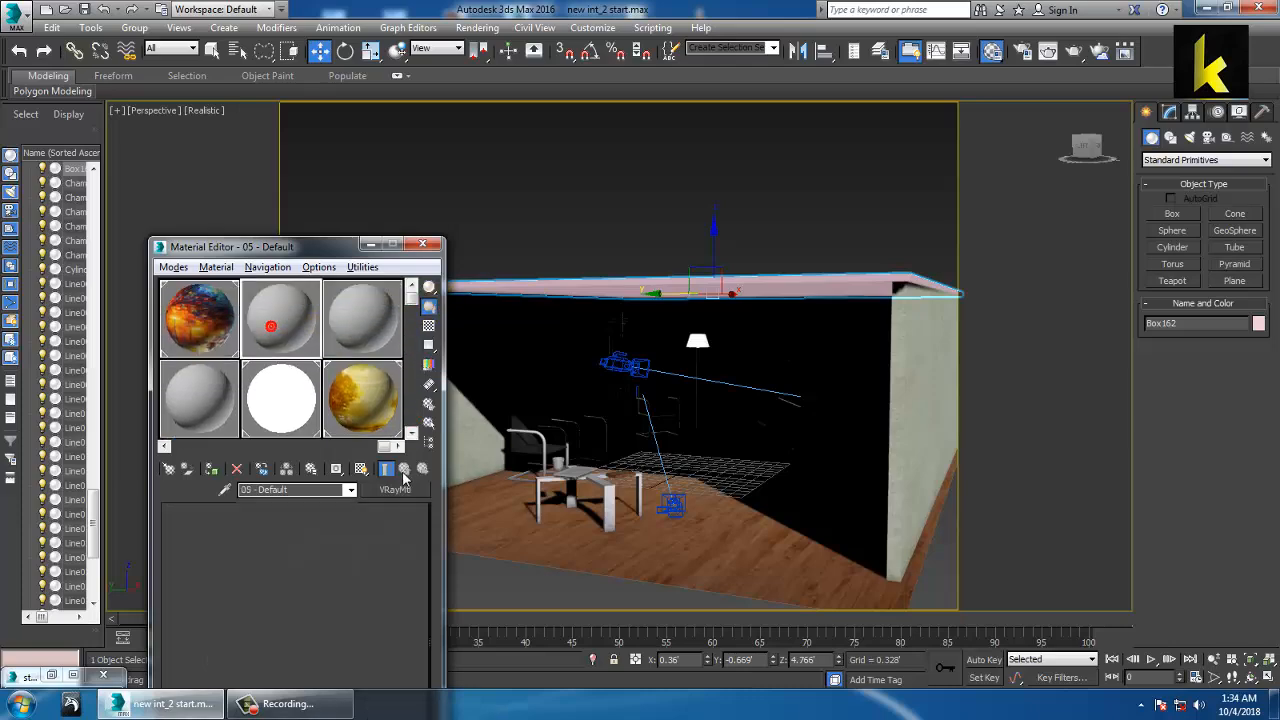
pyautogui.click(405, 489)
pyautogui.scroll(-2, 546, 532)
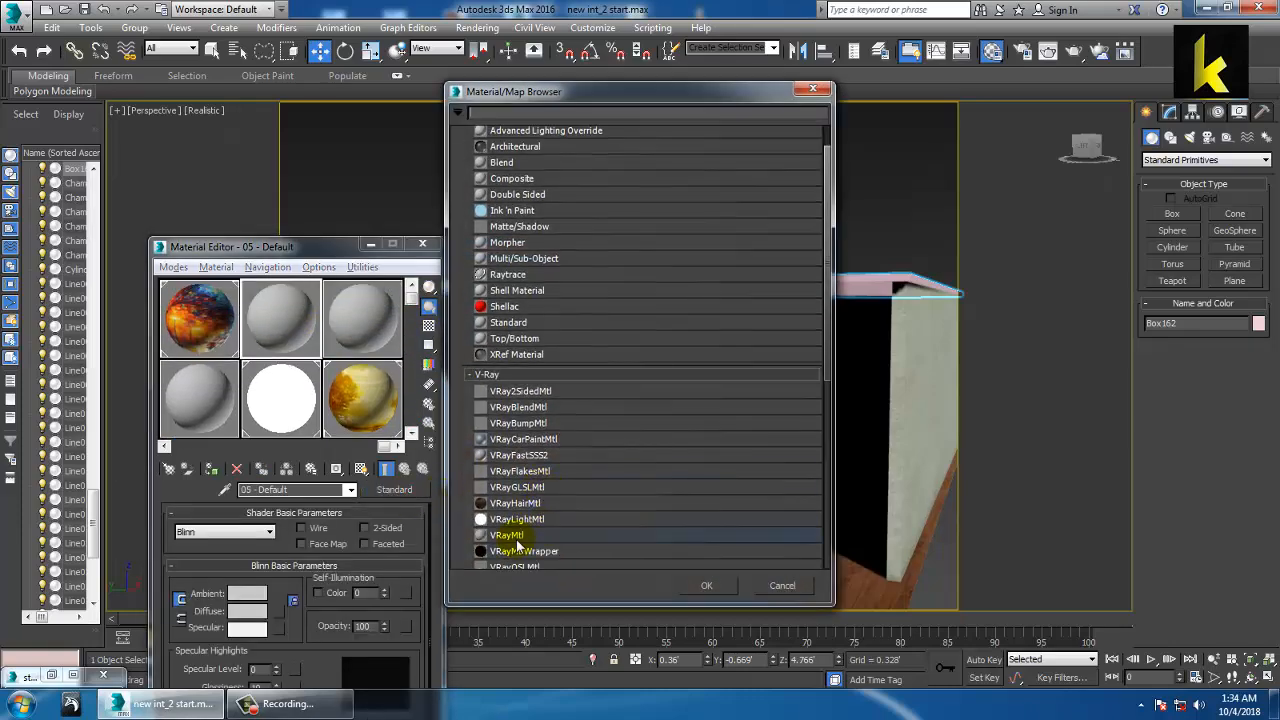
pyautogui.click(520, 537)
pyautogui.doubleClick(520, 537)
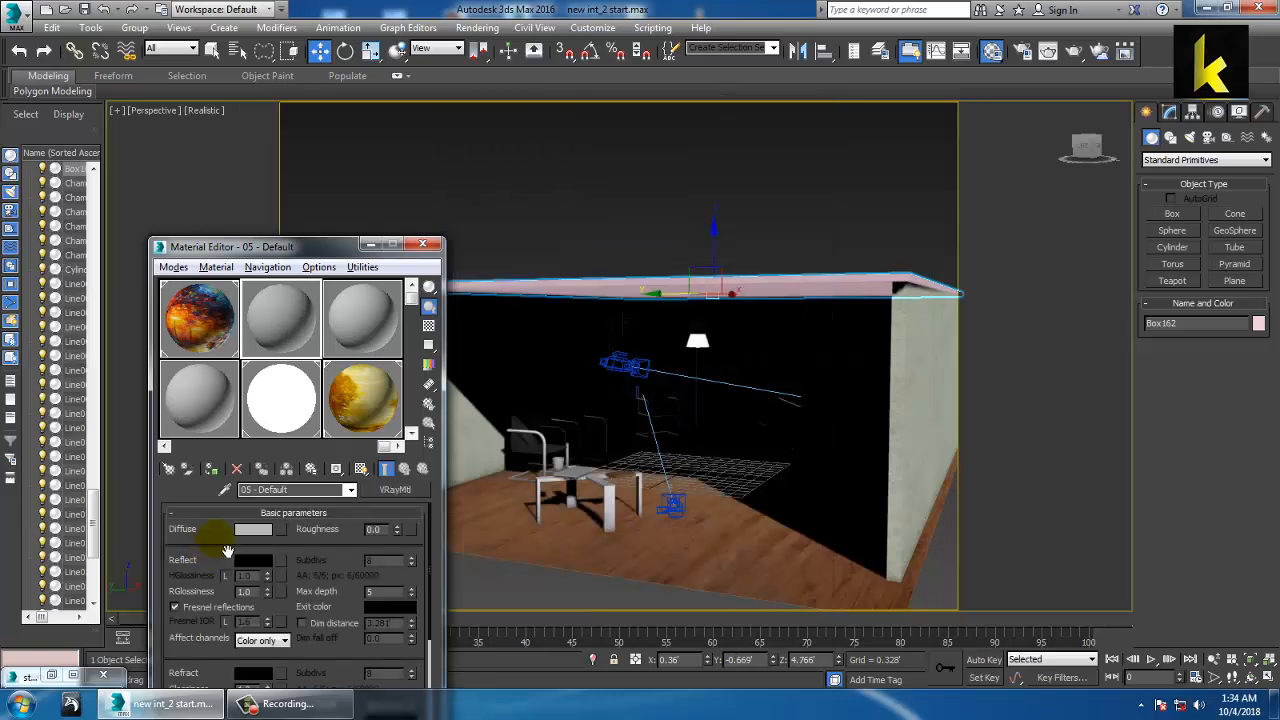
# - Set the material's diffuse colour to a pale cream and assign it to the ceiling box
pyautogui.click(250, 529)
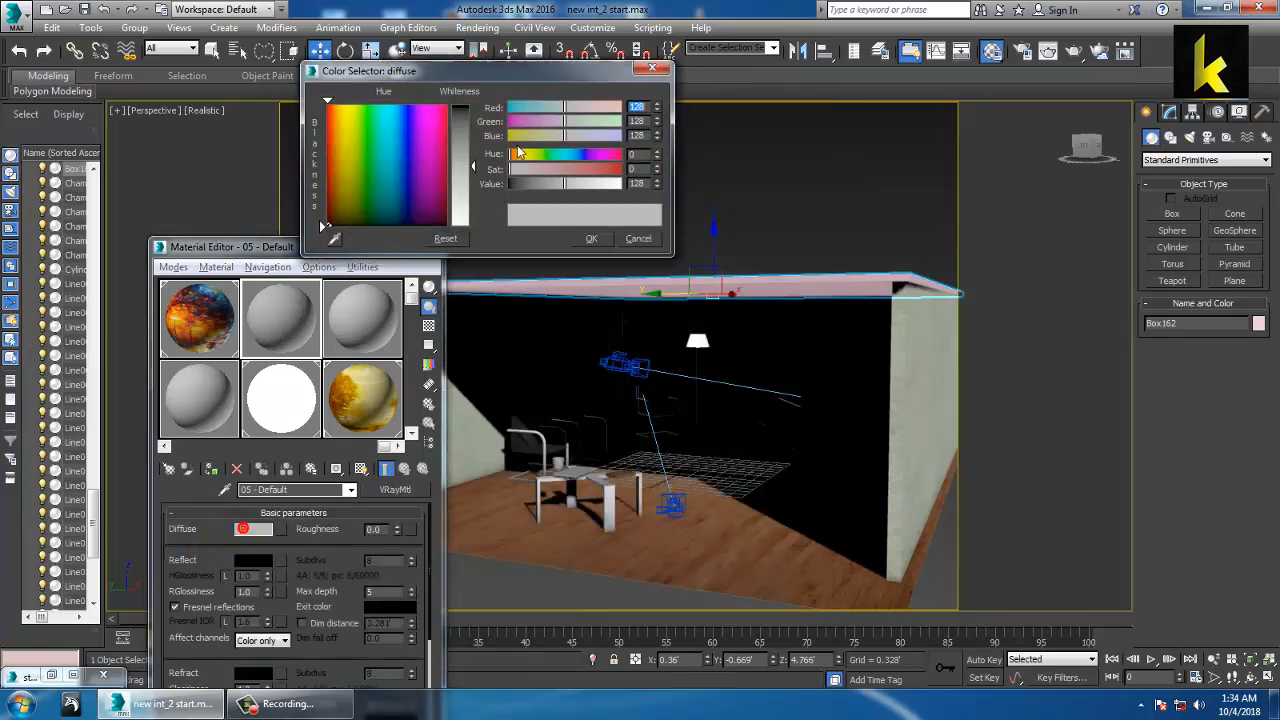
pyautogui.click(343, 153)
pyautogui.moveTo(336, 147); pyautogui.dragTo(337, 128)
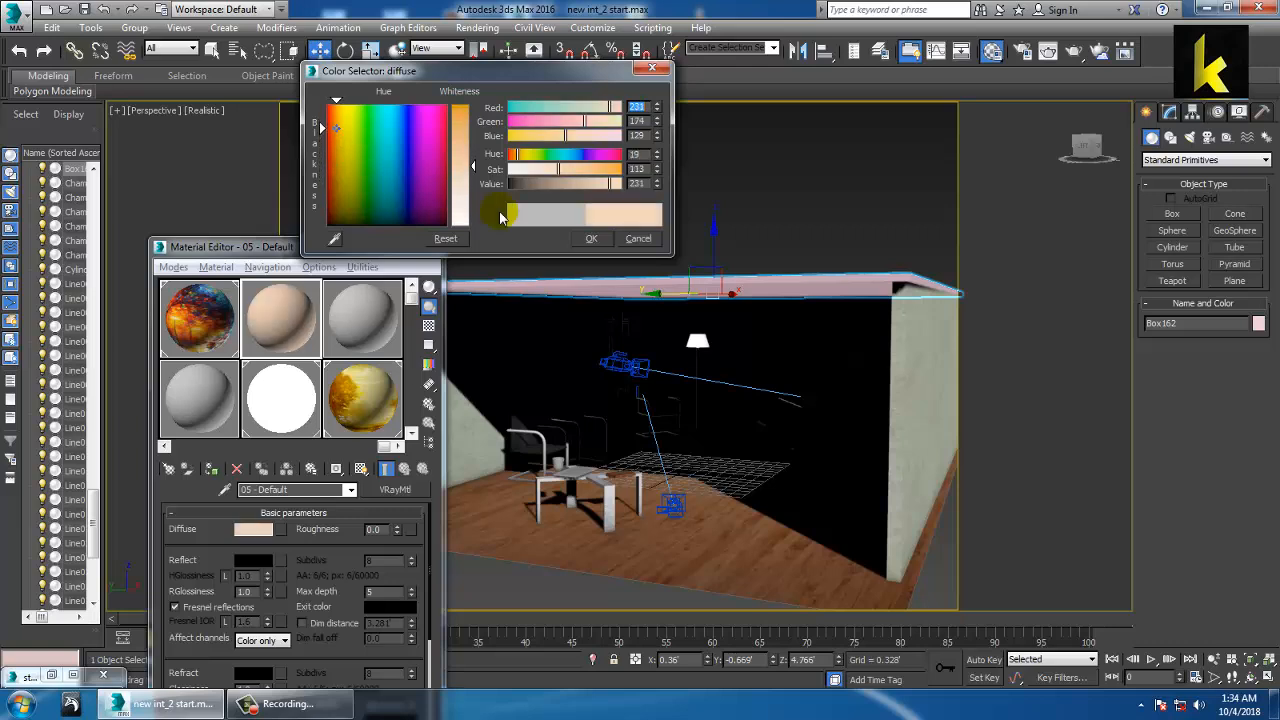
pyautogui.click(340, 113)
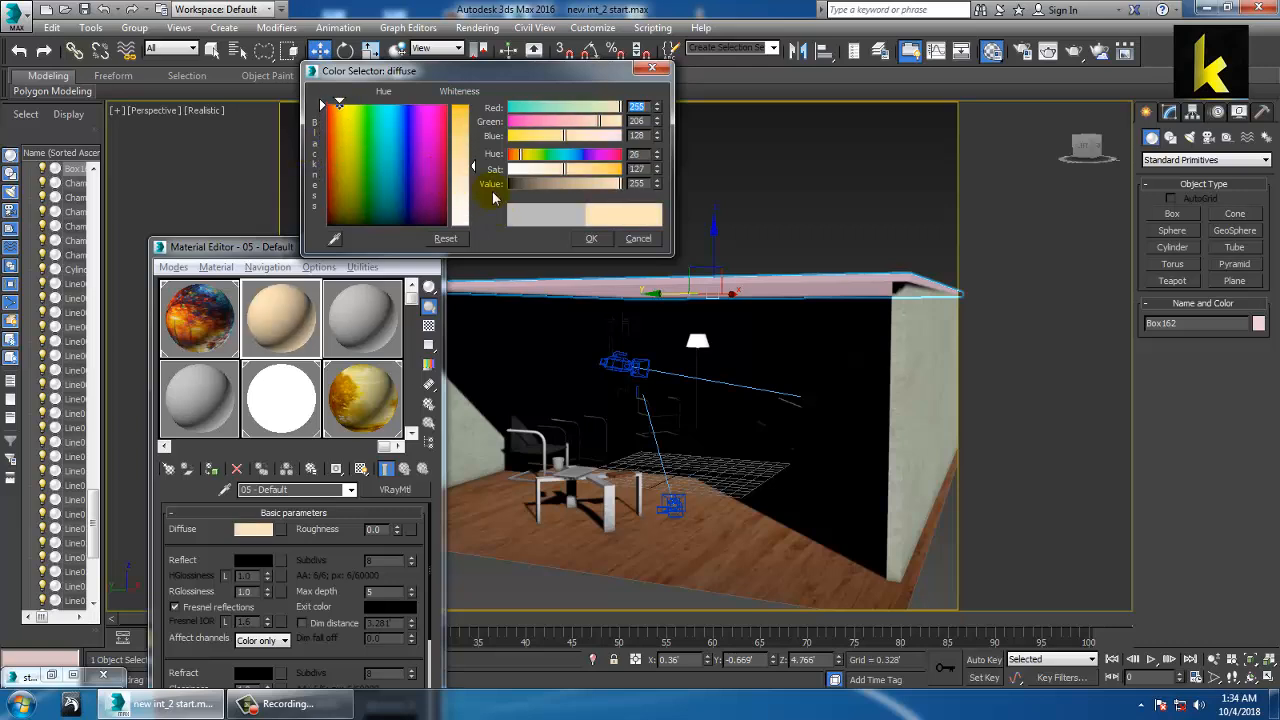
pyautogui.moveTo(473, 166); pyautogui.dragTo(473, 192)
pyautogui.click(591, 238)
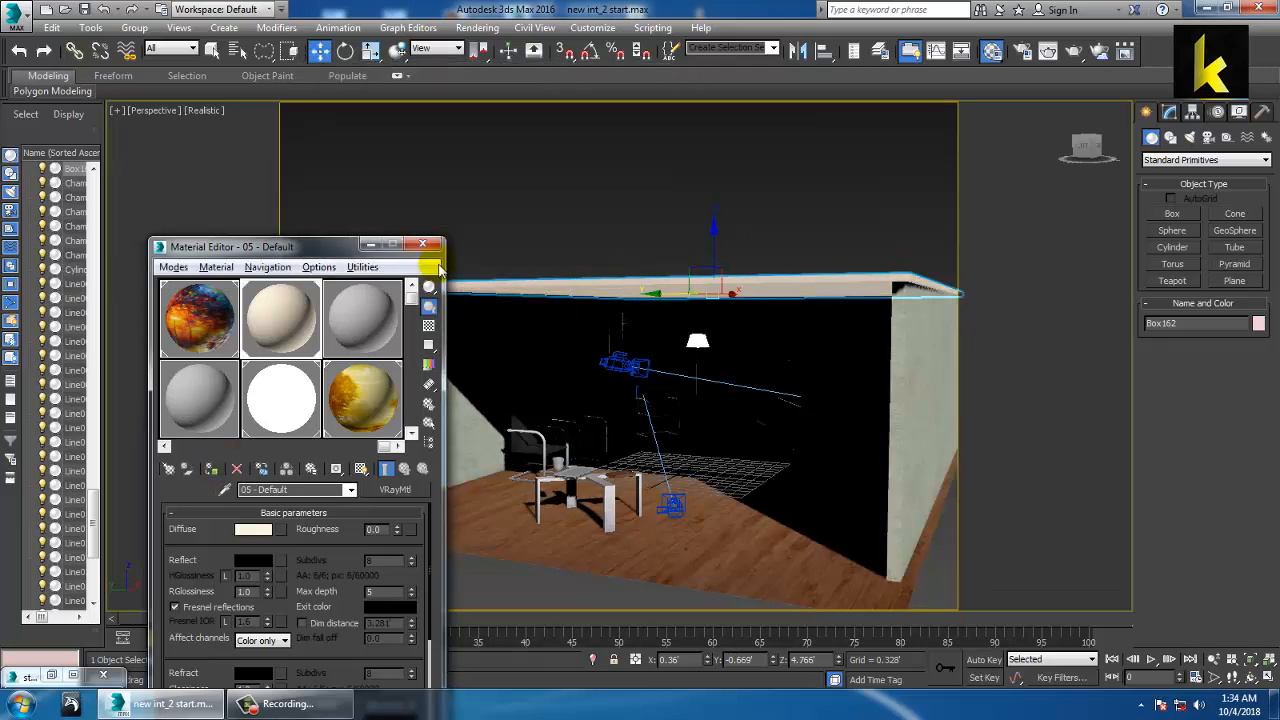
pyautogui.click(427, 247)
# - Show the room through PhysCamera001 and change the viewport's visual style from Realistic to Shaded
pyautogui.press('c')
pyautogui.doubleClick(623, 238)
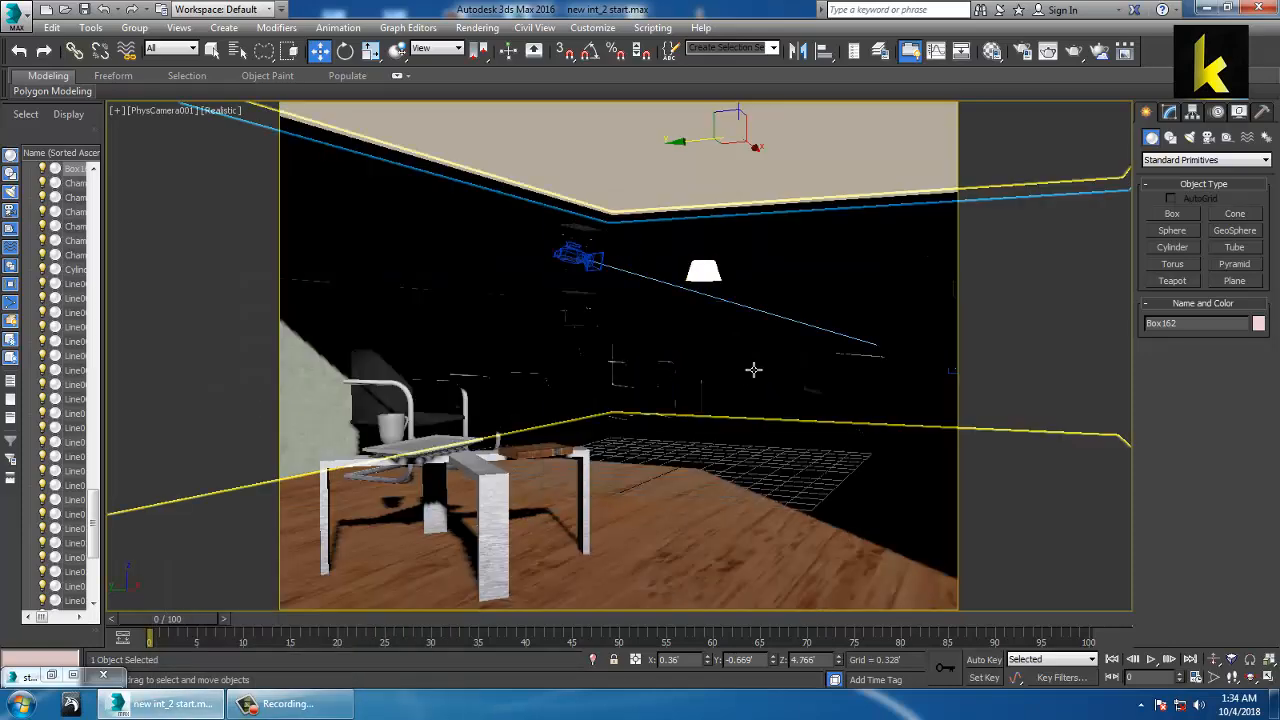
pyautogui.click(222, 111)
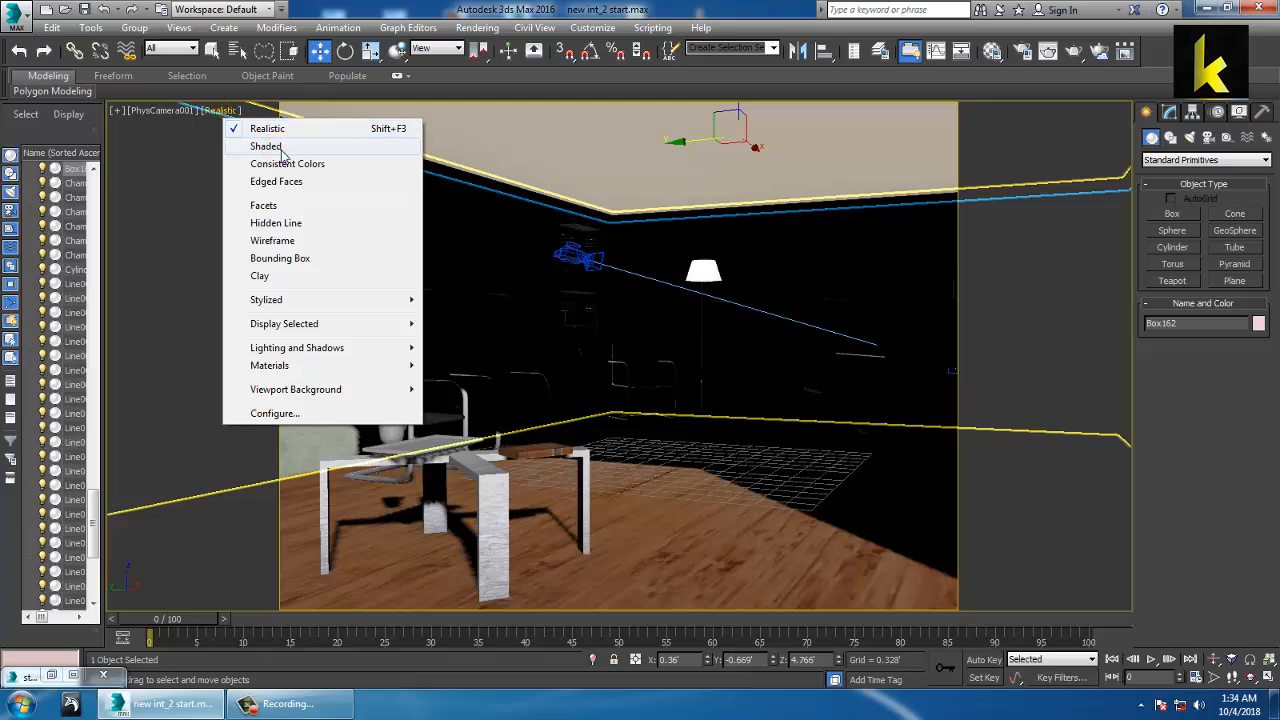
pyautogui.click(282, 147)
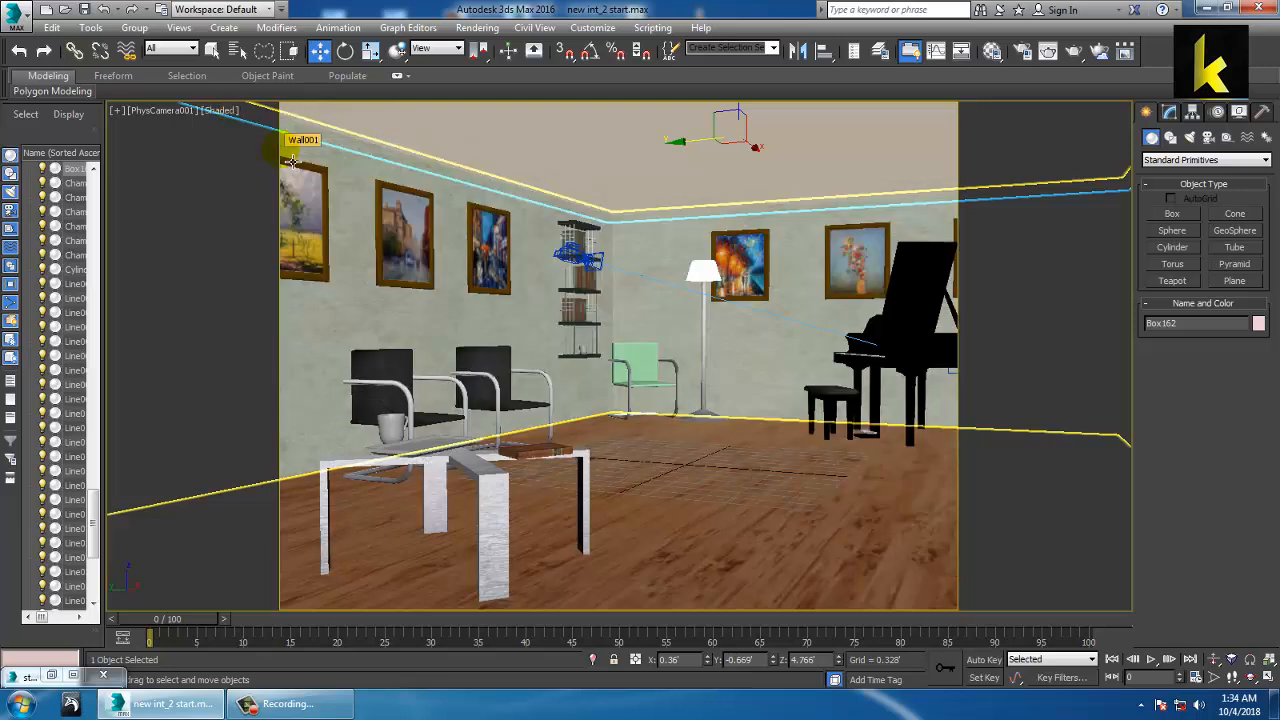
pyautogui.click(529, 490)
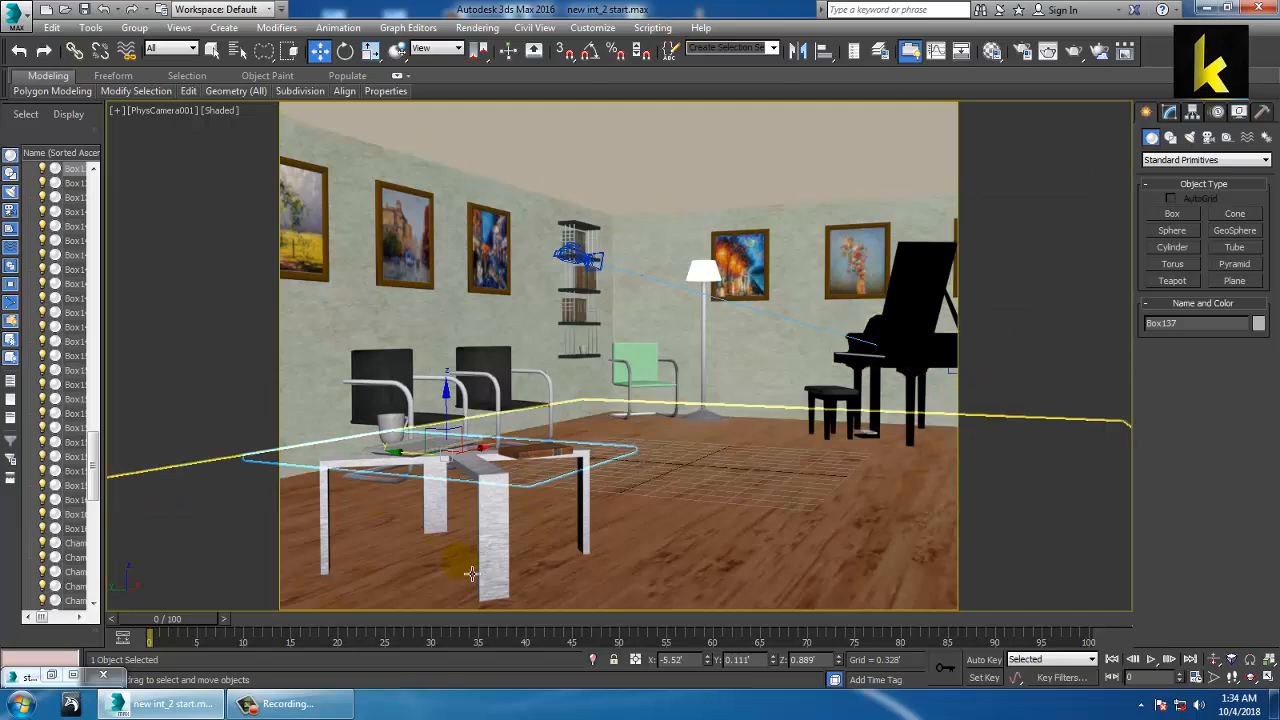
pyautogui.click(309, 706)
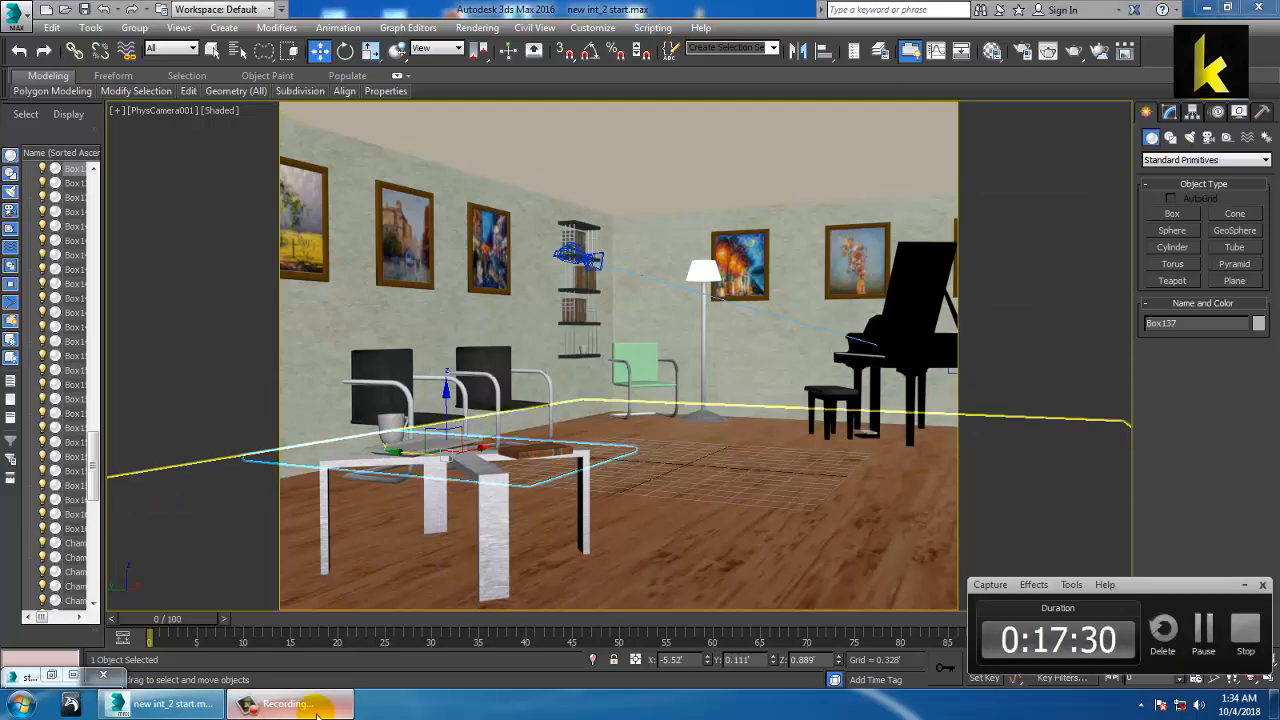